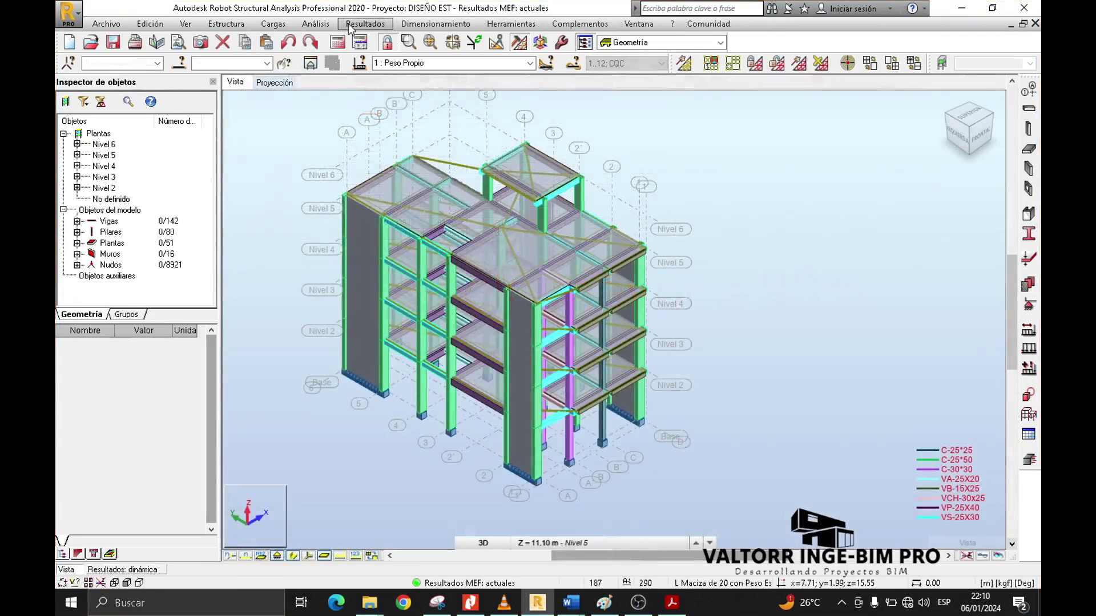
- Show the building diagrams of average floor displacement UX and set the load case to 5: Espectral Dirección_X
{"action": "left_click", "coordinate": [349, 26]}
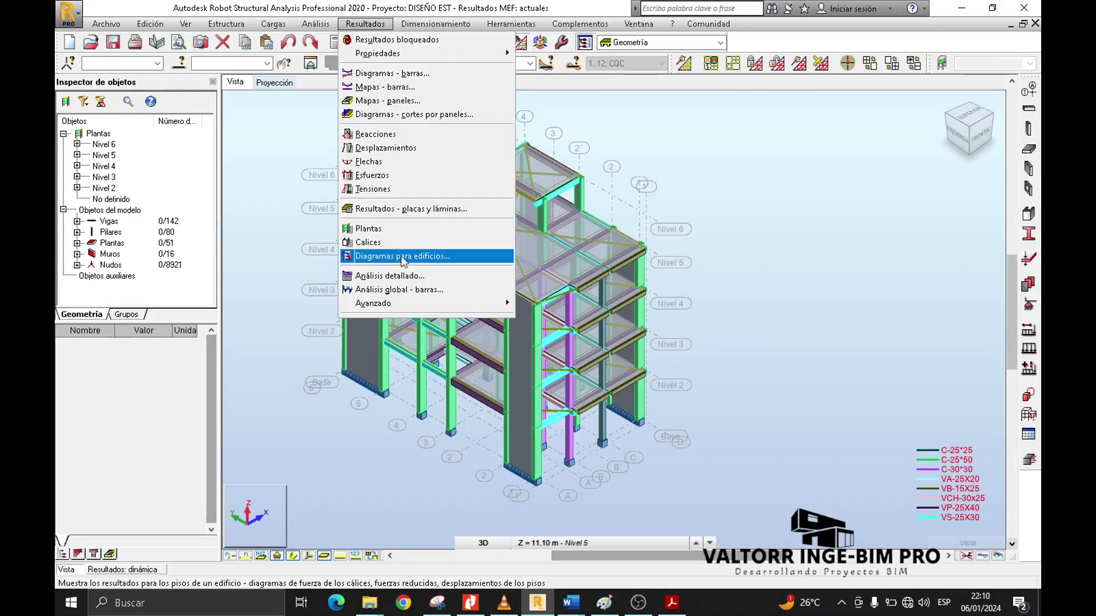
{"action": "left_click", "coordinate": [426, 257]}
{"action": "left_click", "coordinate": [862, 165]}
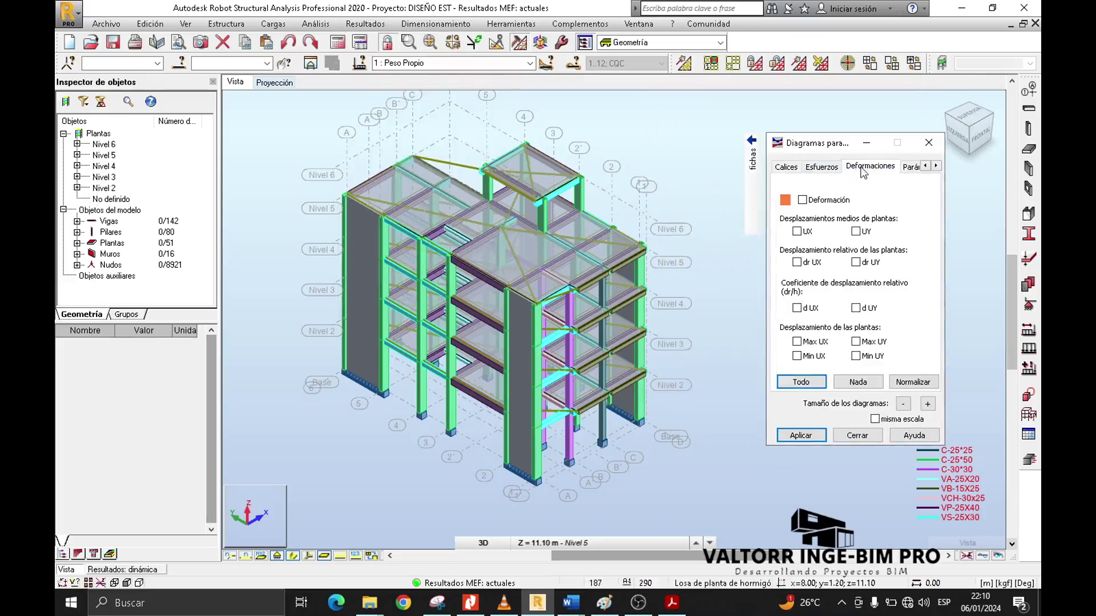
{"action": "left_click", "coordinate": [797, 217]}
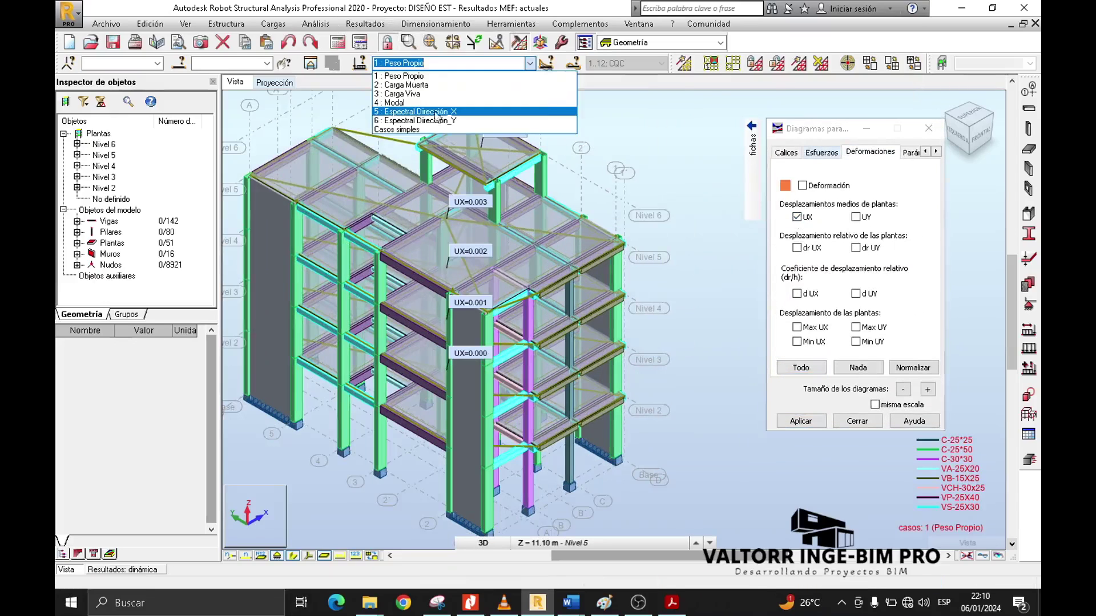
{"action": "left_click", "coordinate": [411, 114]}
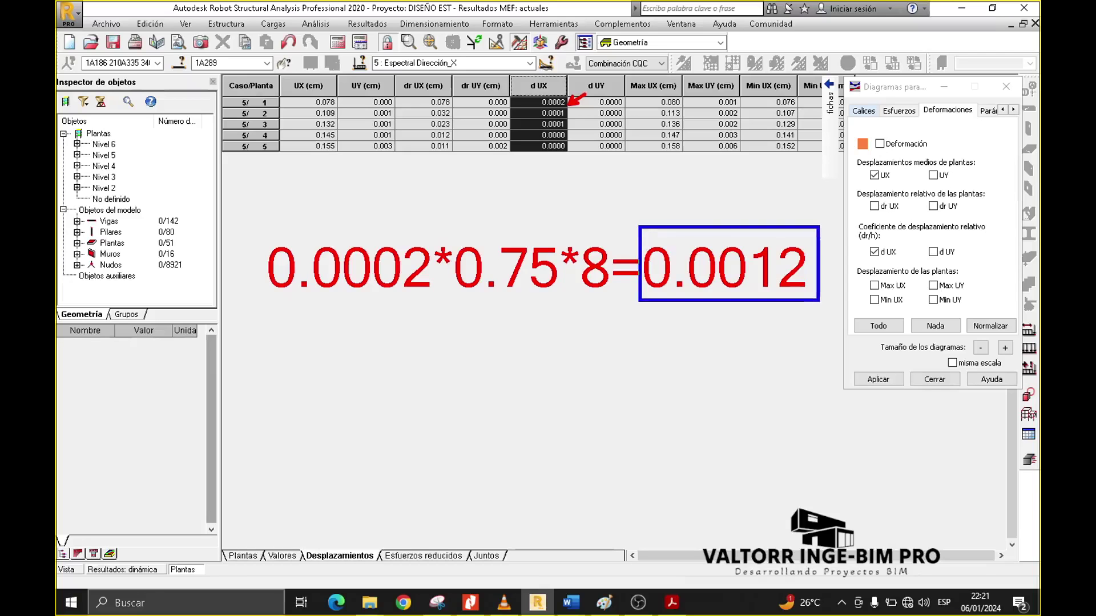
- Annotate the area below the calculated drift with the limit value 0.007
{"action": "left_click_drag", "start_coordinate": [696, 316], "coordinate": [699, 340]}
{"action": "type", "text": "0.007"}
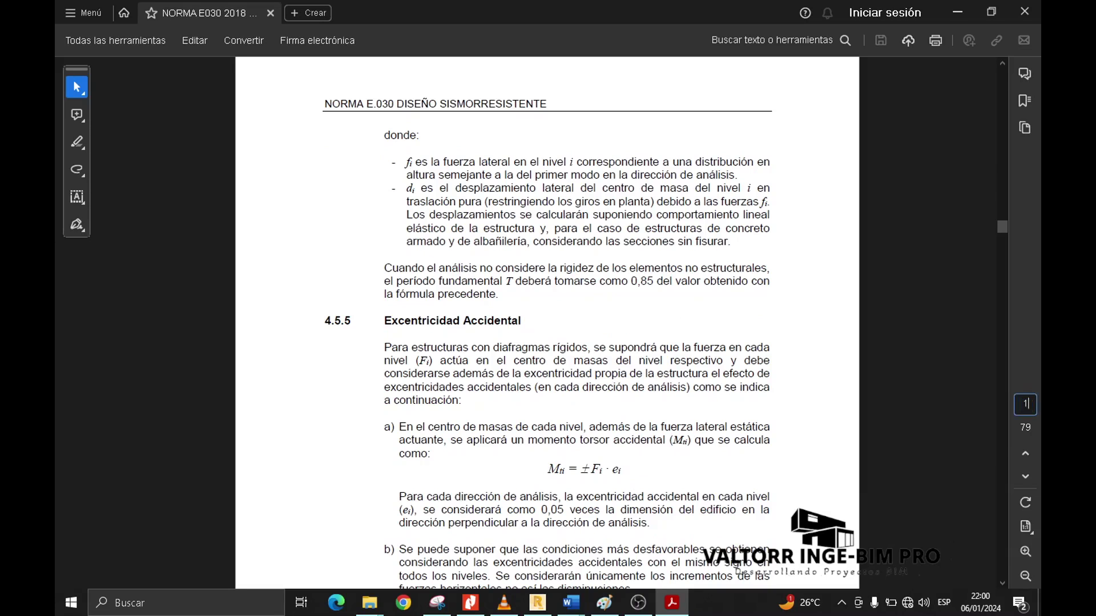
- Go to page 1 of the NORMA E.030 PDF and look through the text there
{"action": "type", "text": "1"}
{"action": "key", "text": "Return"}
{"action": "scroll", "coordinate": [602, 413], "scroll_direction": "down", "scroll_amount": 3}
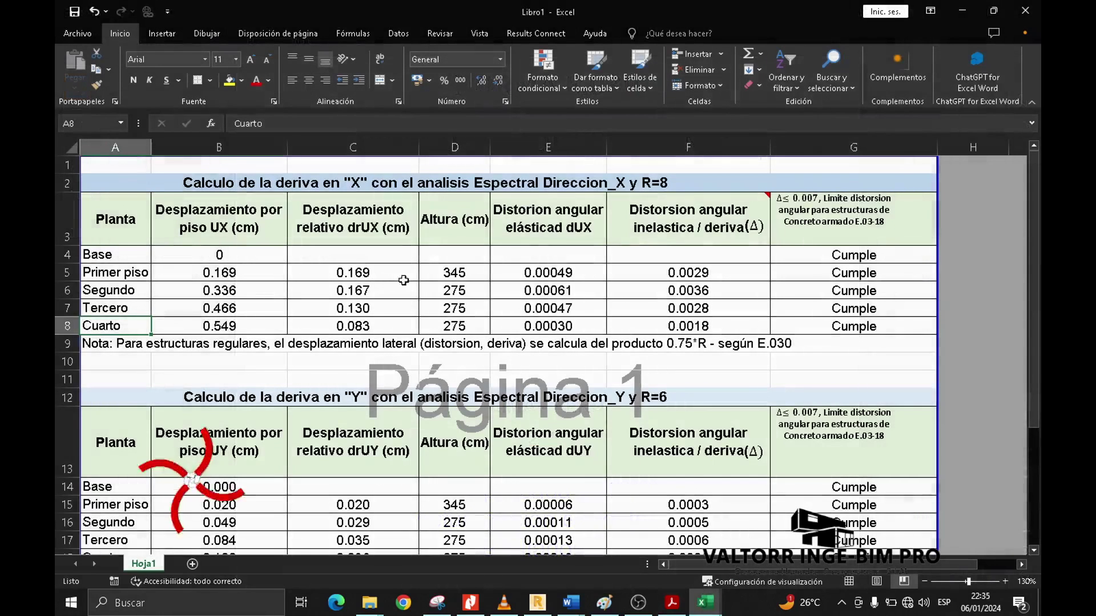
- Place the Libro1 Excel workbook beside the Robot displacement table and enter 0.078 as the Primer piso UX displacement
{"action": "left_click", "coordinate": [623, 186]}
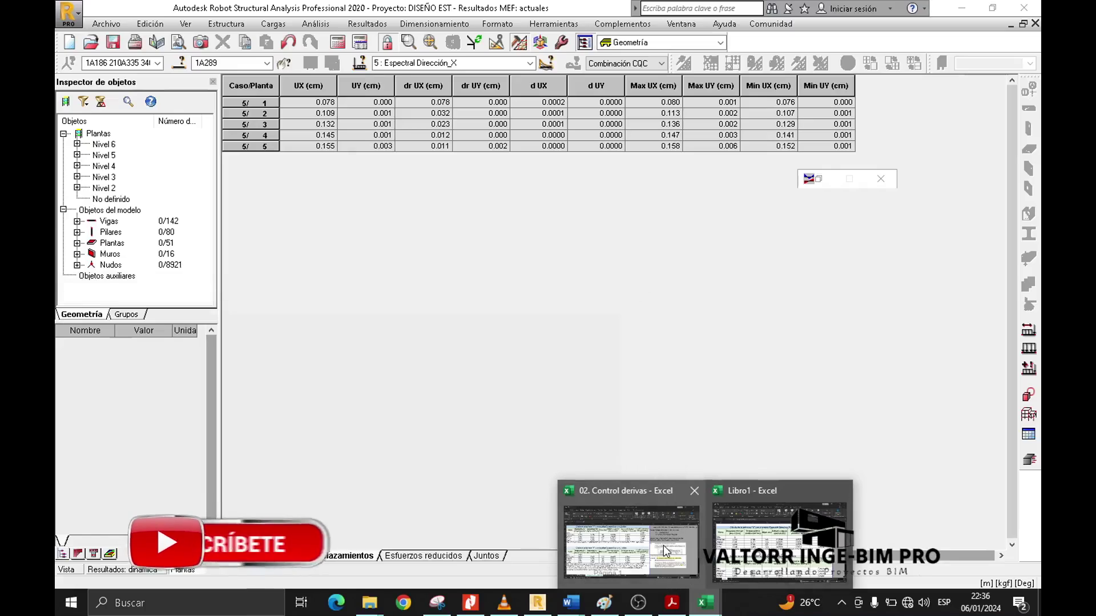
{"action": "left_click", "coordinate": [759, 539]}
{"action": "left_click_drag", "start_coordinate": [397, 8], "coordinate": [306, 108]}
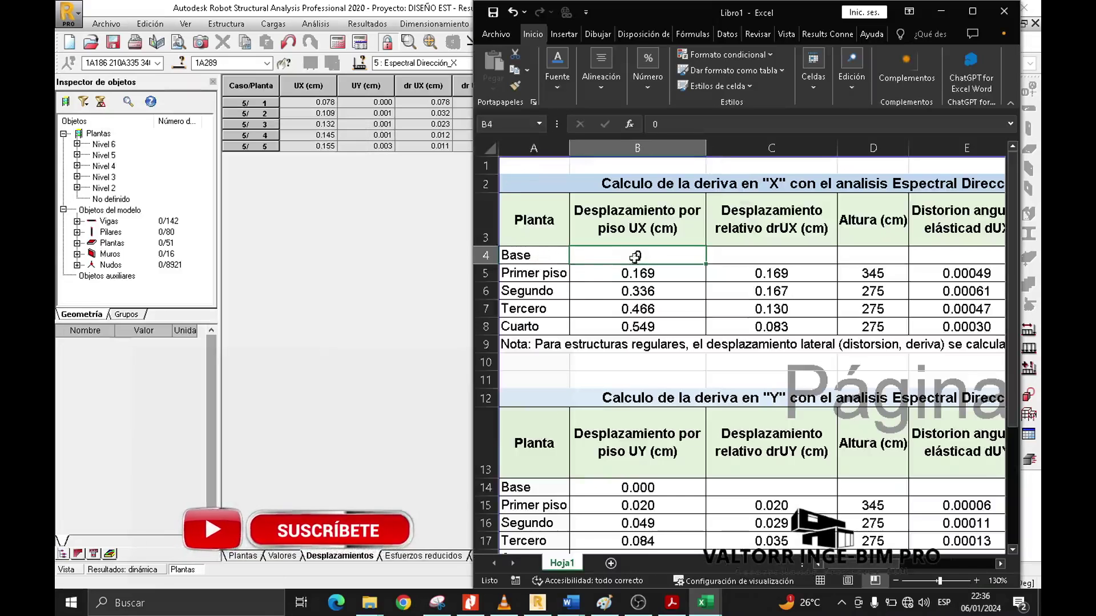
{"action": "key", "text": "Down"}
{"action": "type", "text": "0.078"}
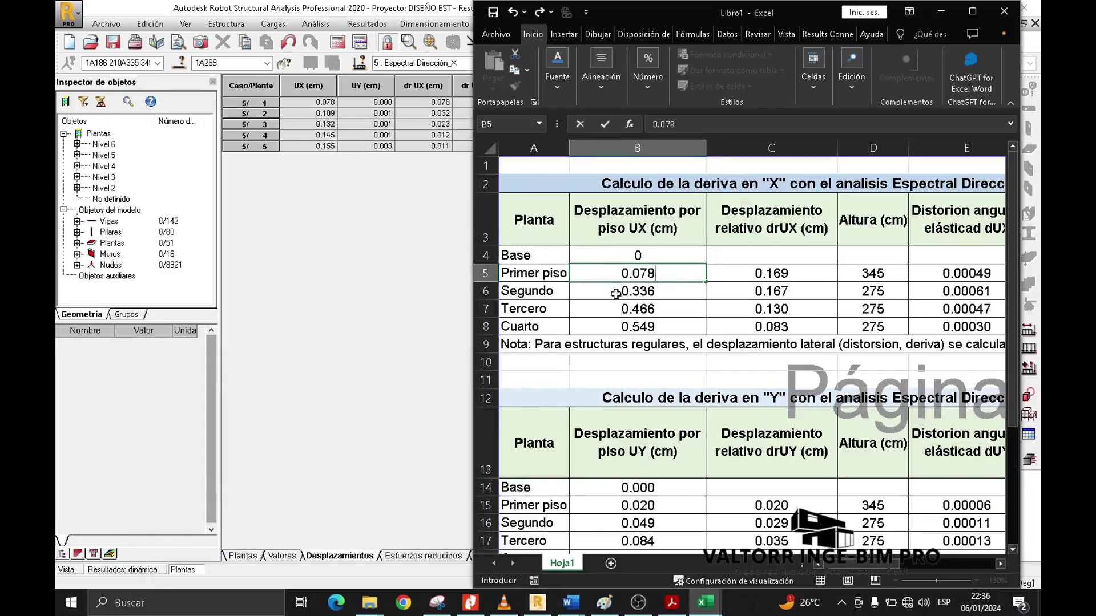
{"action": "key", "text": "Return"}
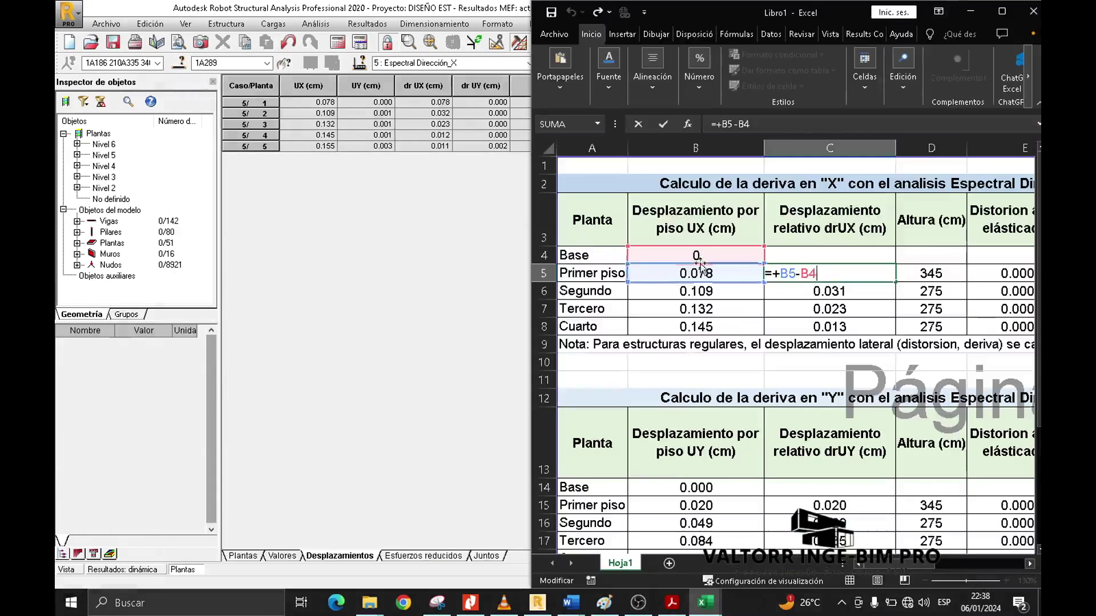
- Calculate the relative displacement drUX in the X table with =+B5-B4 for Primer piso and =+B6-B5 for Segundo
{"action": "key", "text": "Return"}
{"action": "type", "text": "=+B6-B5"}
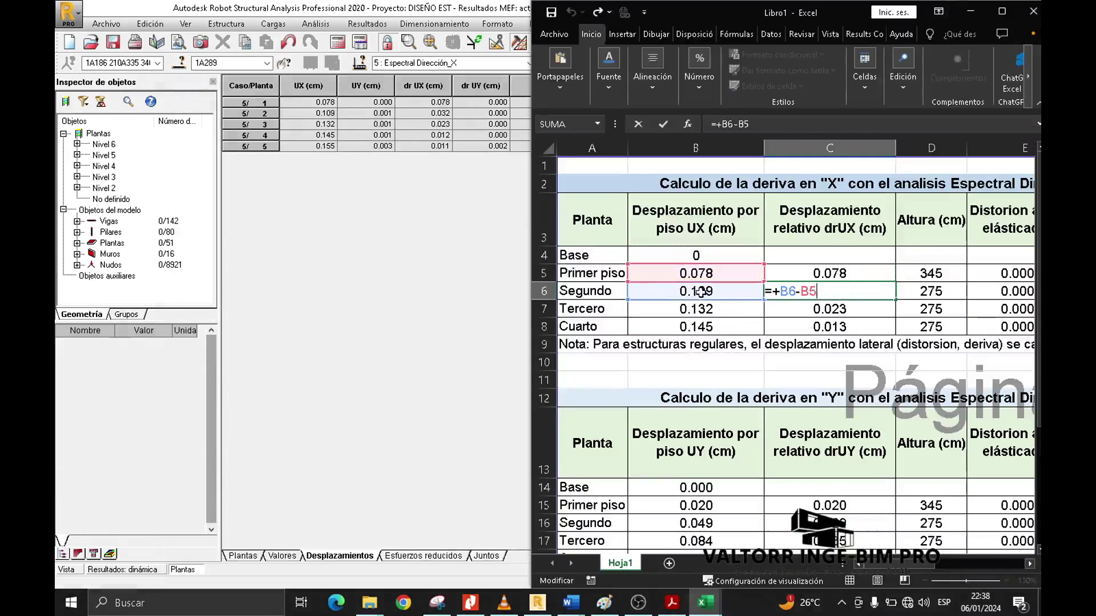
{"action": "key", "text": "Return"}
{"action": "left_click_drag", "start_coordinate": [829, 273], "coordinate": [829, 326]}
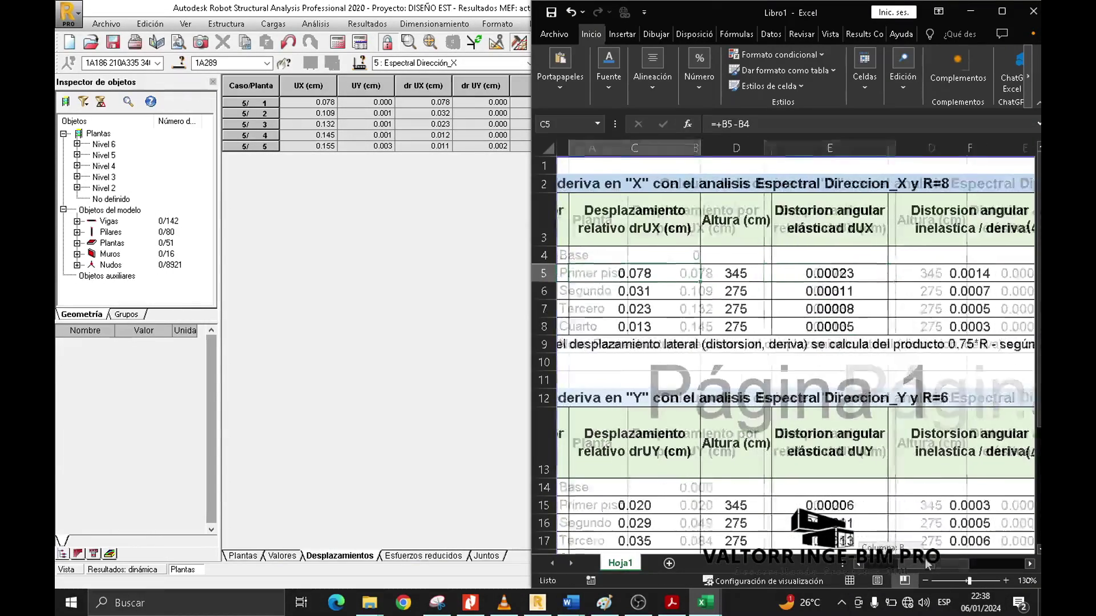
{"action": "mouse_move", "coordinate": [927, 564]}
{"action": "left_mouse_down"}
{"action": "mouse_move", "coordinate": [947, 564]}
{"action": "mouse_move", "coordinate": [917, 564]}
{"action": "left_mouse_up"}
{"action": "left_click", "coordinate": [701, 271]}
{"action": "left_click", "coordinate": [936, 223]}
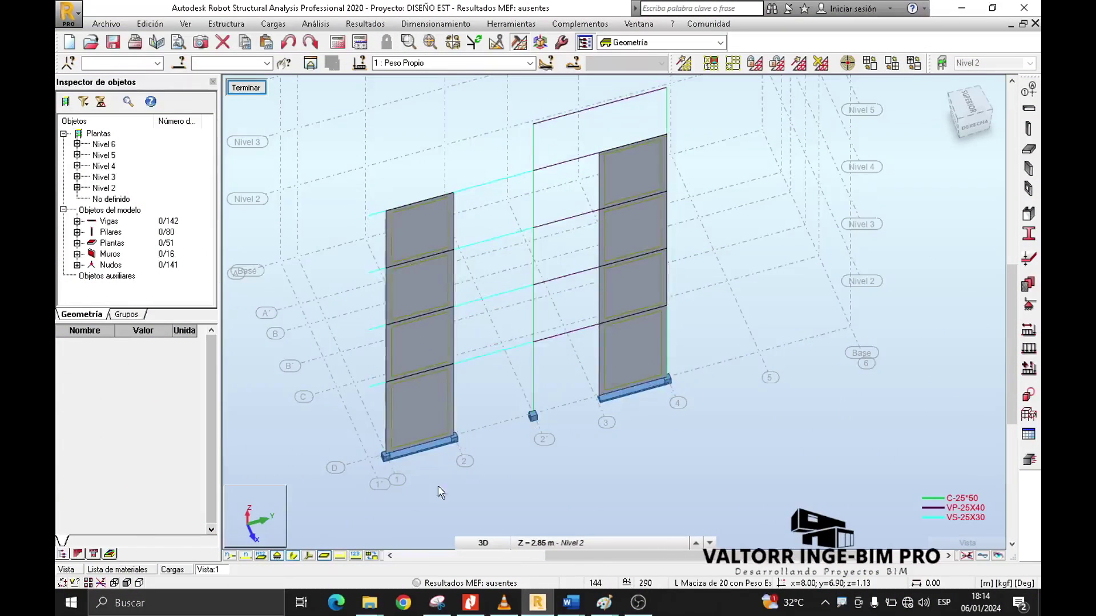
- In Robot, display the section shapes of the isolated wall frame on axis D and exit the isolated view
{"action": "scroll", "coordinate": [577, 369], "scroll_direction": "up", "scroll_amount": 4}
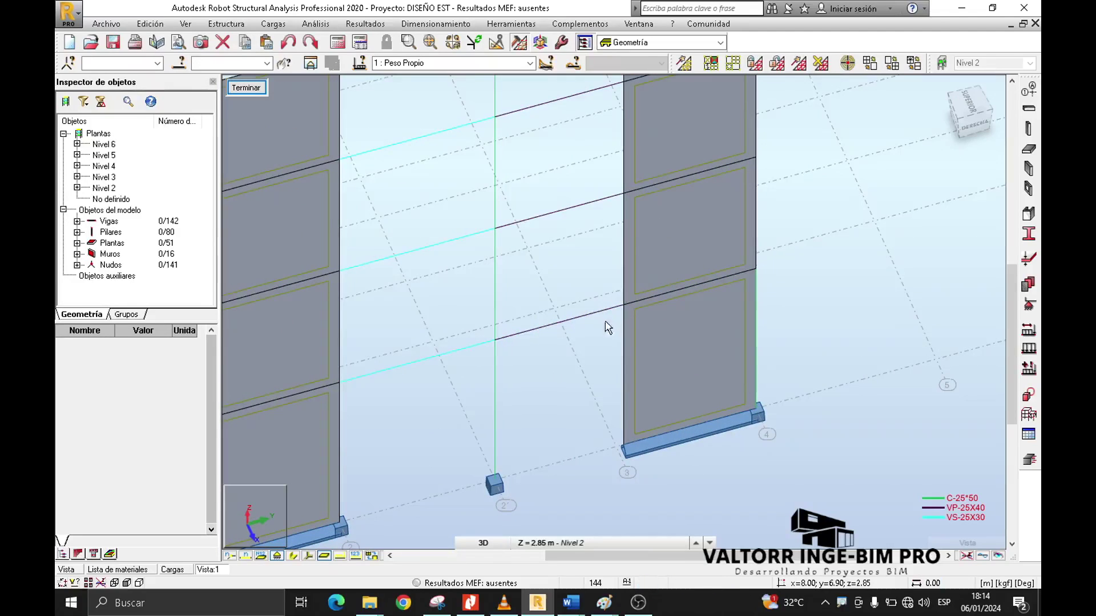
{"action": "scroll", "coordinate": [607, 326], "scroll_direction": "down", "scroll_amount": 3}
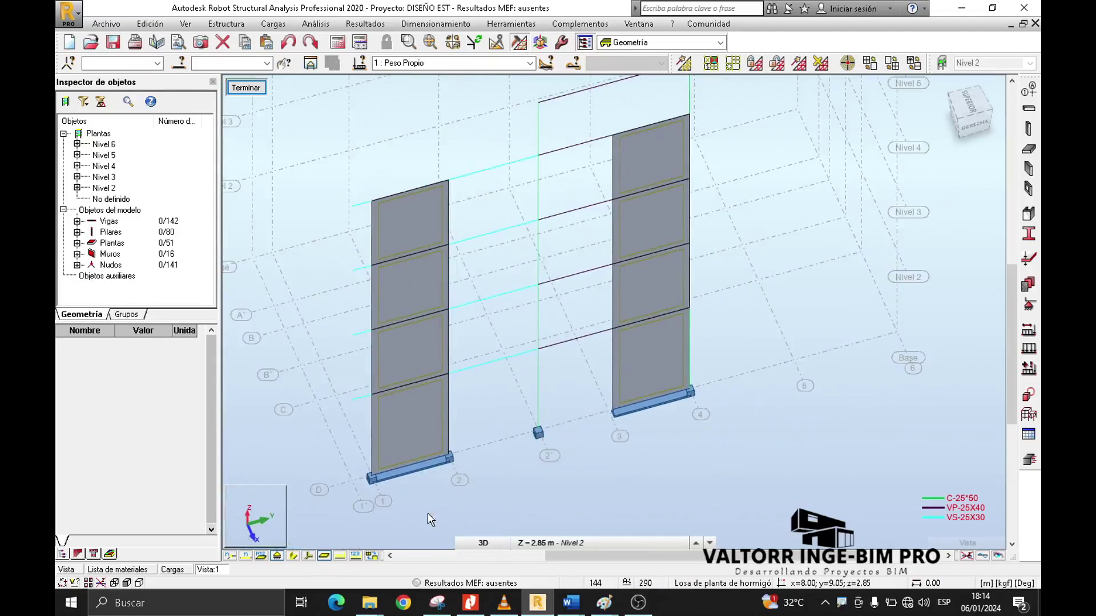
{"action": "left_click", "coordinate": [293, 556]}
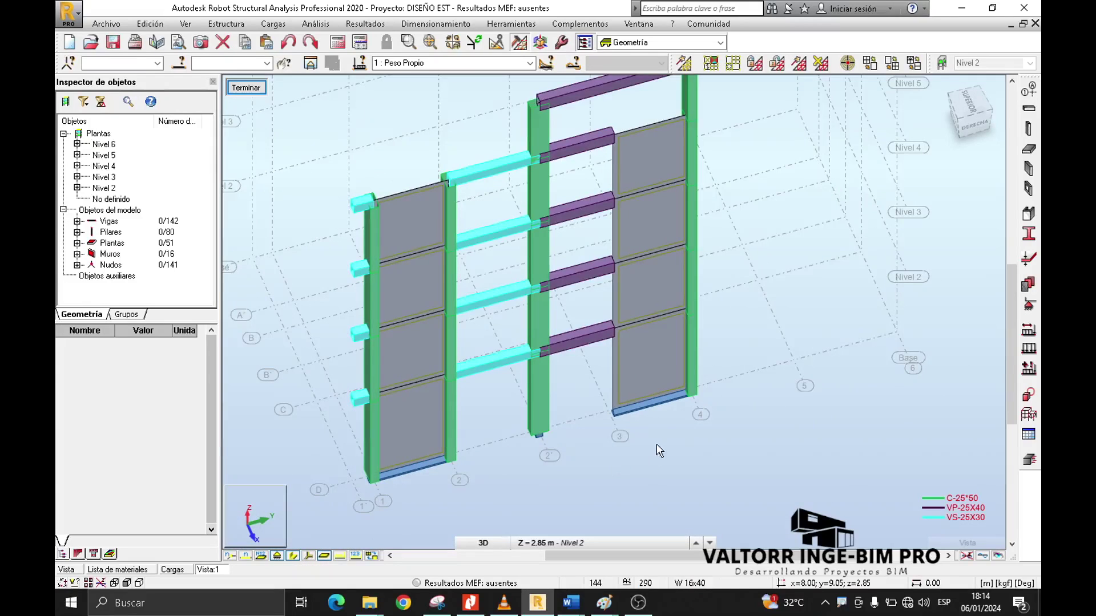
{"action": "scroll", "coordinate": [713, 422], "scroll_direction": "down", "scroll_amount": 2}
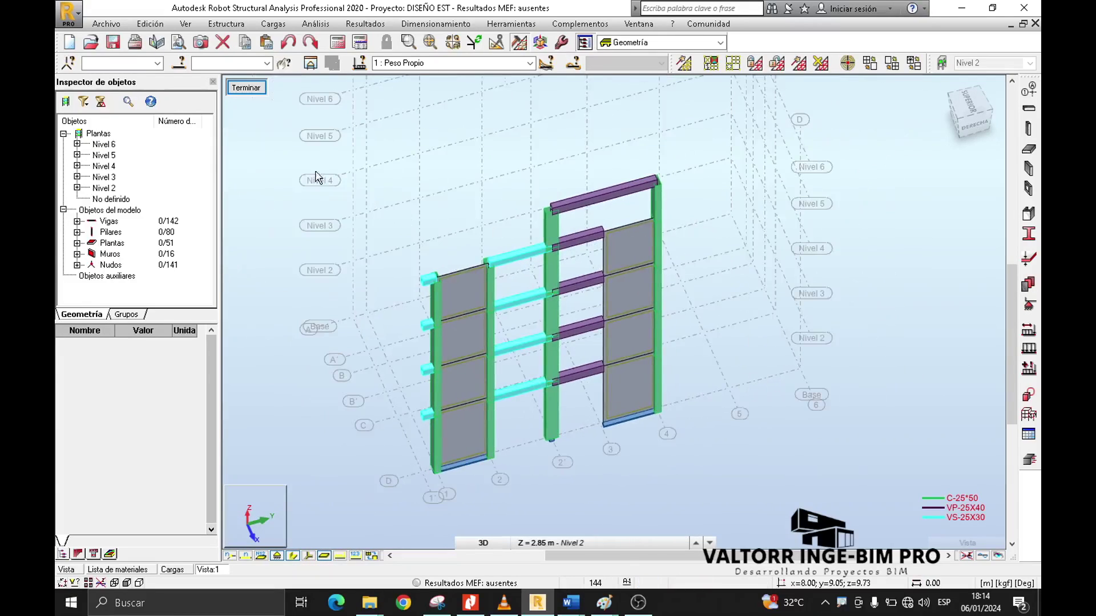
{"action": "left_click", "coordinate": [247, 89]}
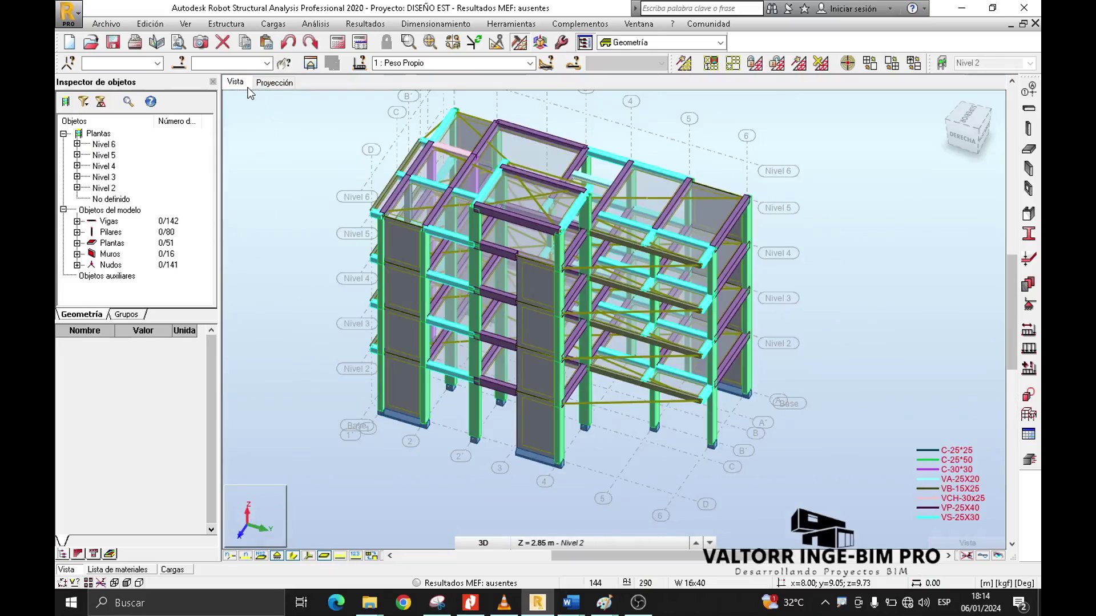
- Display the model in the YZ plane, viewing the frame at axis Revit A and returning to Revit D
{"action": "middle_click_drag", "start_coordinate": [368, 388], "coordinate": [361, 331]}
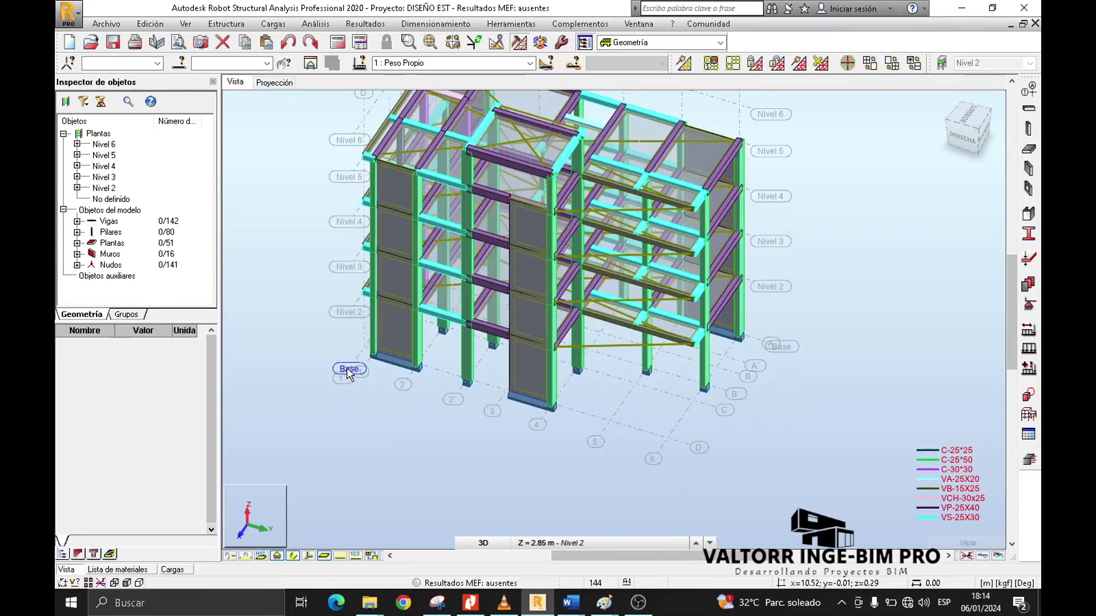
{"action": "left_click", "coordinate": [495, 545]}
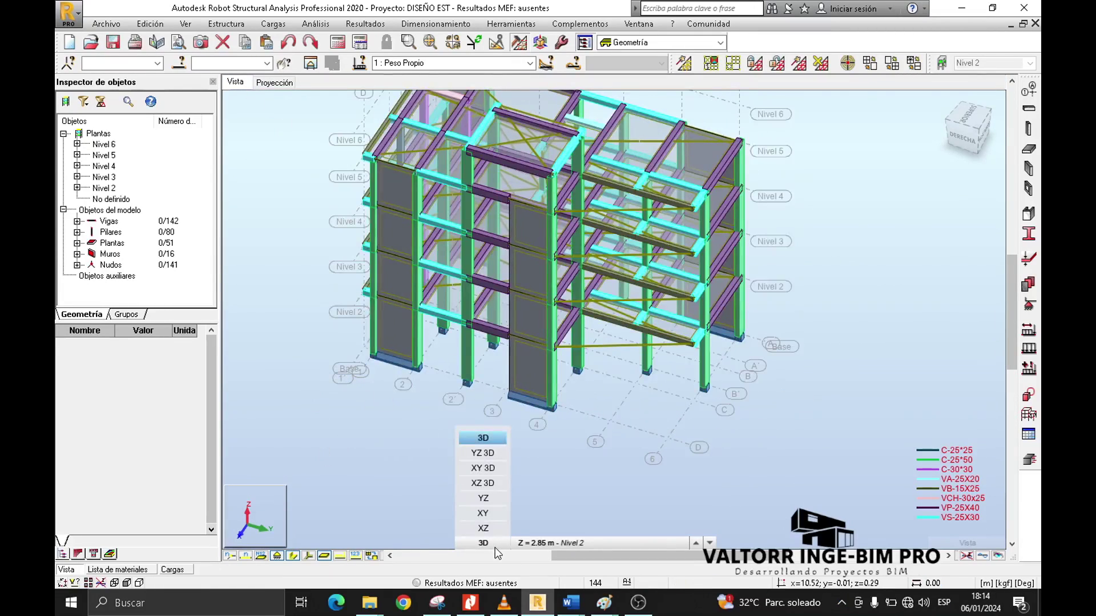
{"action": "left_click", "coordinate": [482, 498]}
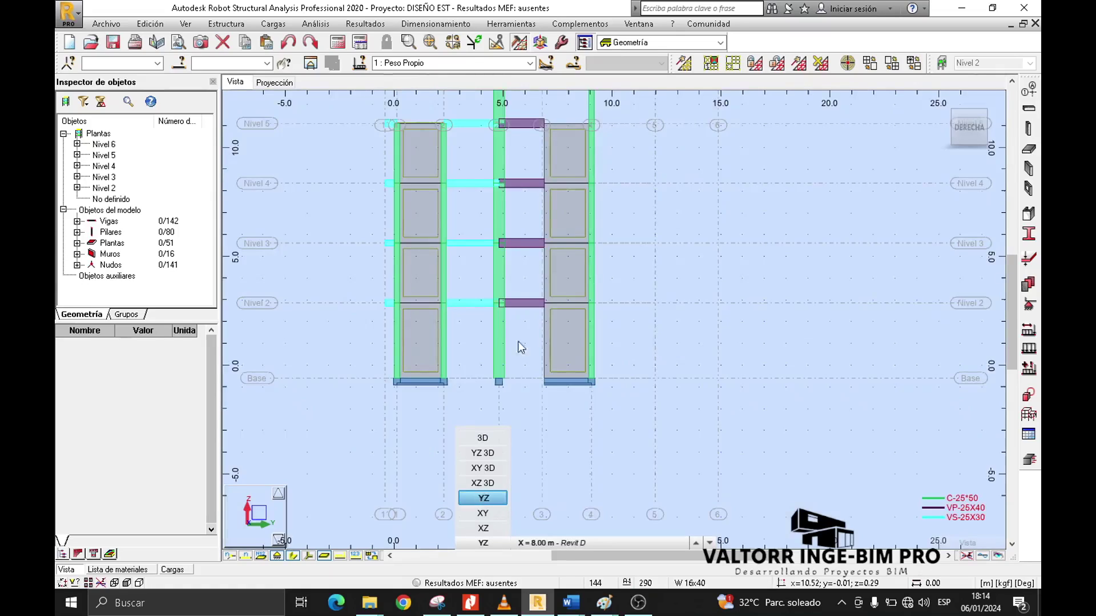
{"action": "middle_click_drag", "start_coordinate": [656, 230], "coordinate": [677, 301]}
{"action": "left_click", "coordinate": [574, 543]}
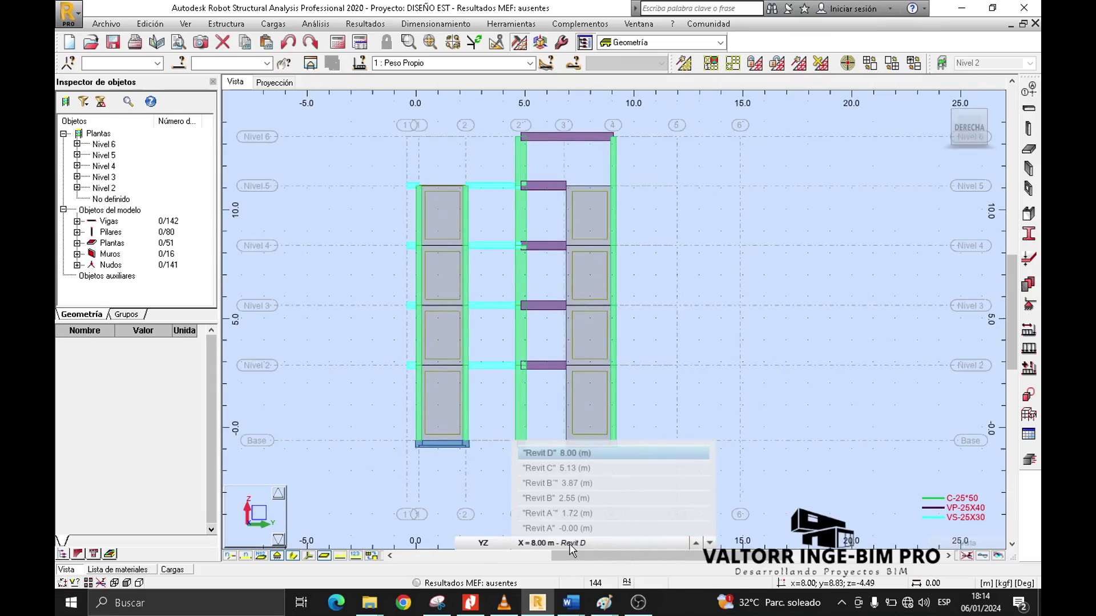
{"action": "left_click", "coordinate": [550, 528]}
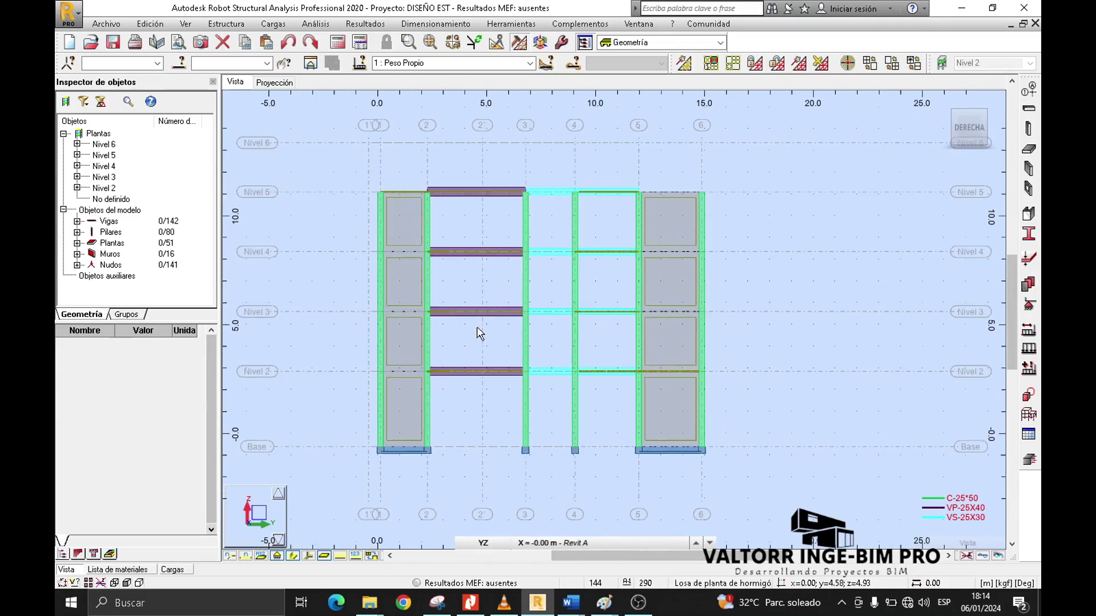
{"action": "left_click", "coordinate": [574, 542]}
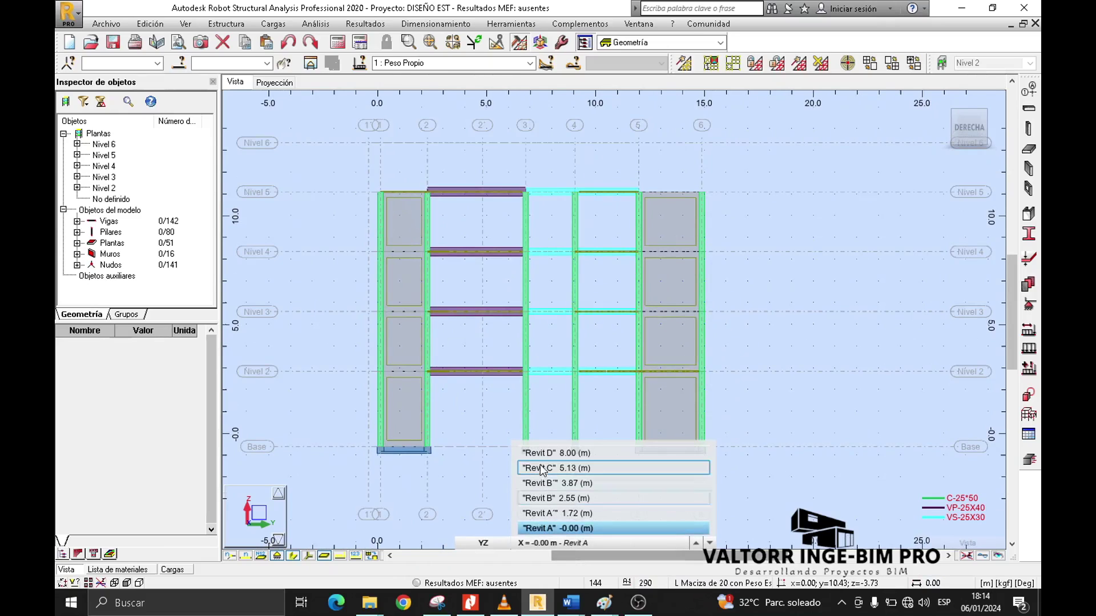
{"action": "left_click", "coordinate": [547, 454]}
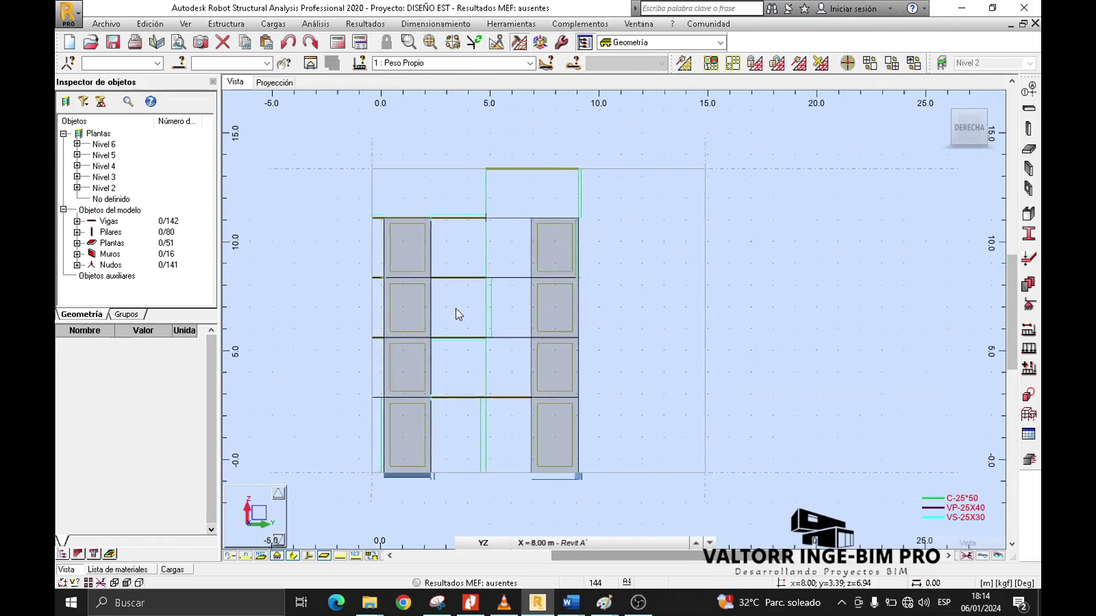
- Hide the section shapes and show the node numbers around the Nivel 2 beam between the two shear walls
{"action": "scroll", "coordinate": [457, 310], "scroll_direction": "up", "scroll_amount": 2}
{"action": "middle_click_drag", "start_coordinate": [458, 310], "coordinate": [471, 235]}
{"action": "left_click", "coordinate": [293, 555]}
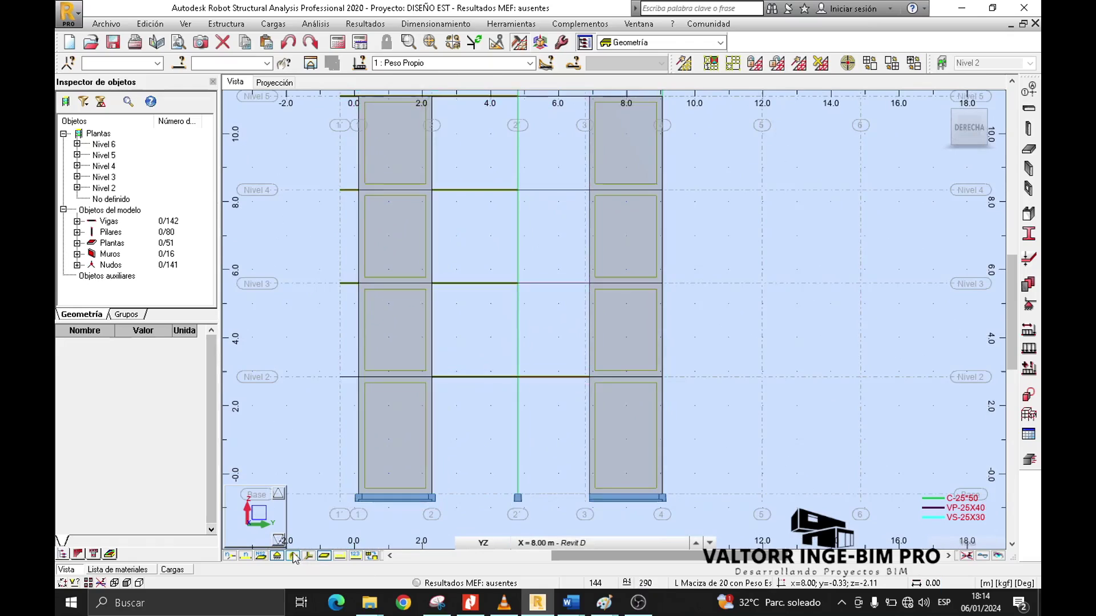
{"action": "scroll", "coordinate": [418, 367], "scroll_direction": "up", "scroll_amount": 5}
{"action": "middle_click_drag", "start_coordinate": [445, 315], "coordinate": [467, 287]}
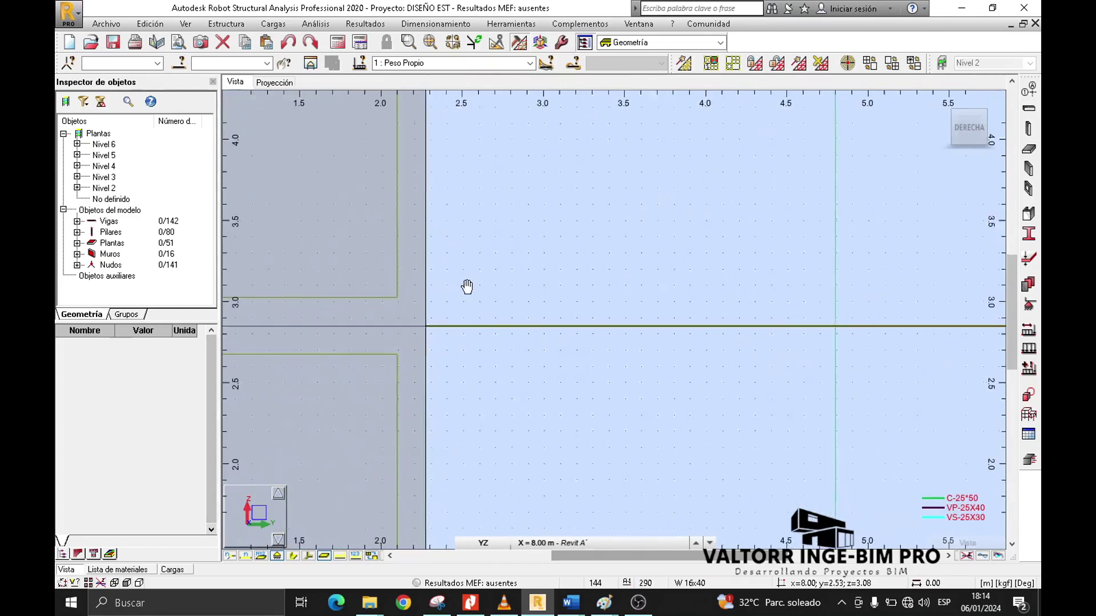
{"action": "scroll", "coordinate": [458, 311], "scroll_direction": "up", "scroll_amount": 1}
{"action": "left_click", "coordinate": [231, 554]}
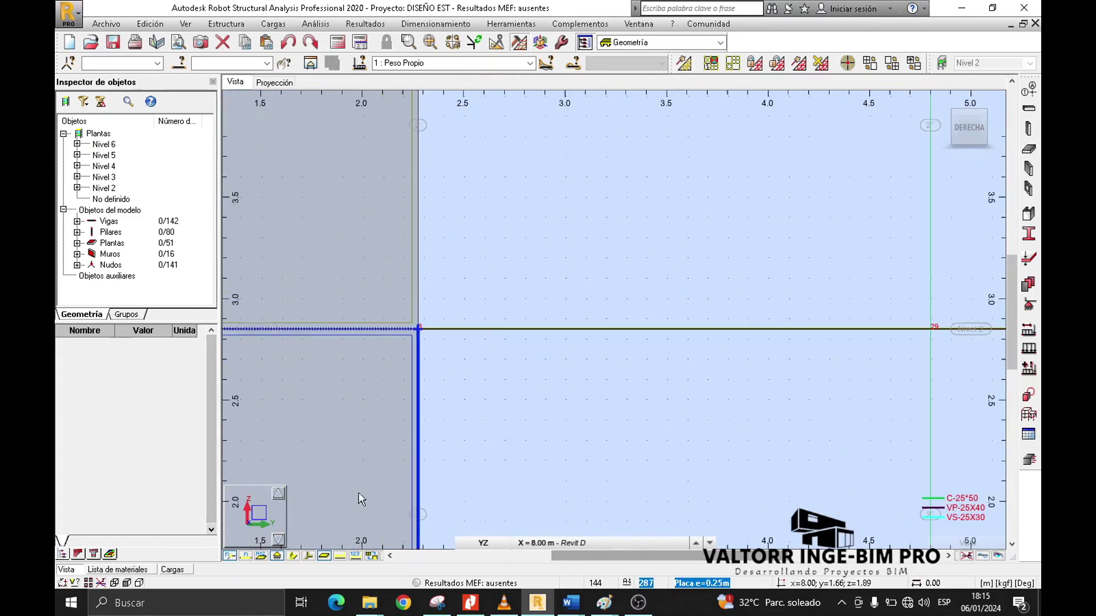
{"action": "scroll", "coordinate": [450, 323], "scroll_direction": "up", "scroll_amount": 1}
{"action": "scroll", "coordinate": [450, 323], "scroll_direction": "down", "scroll_amount": 3}
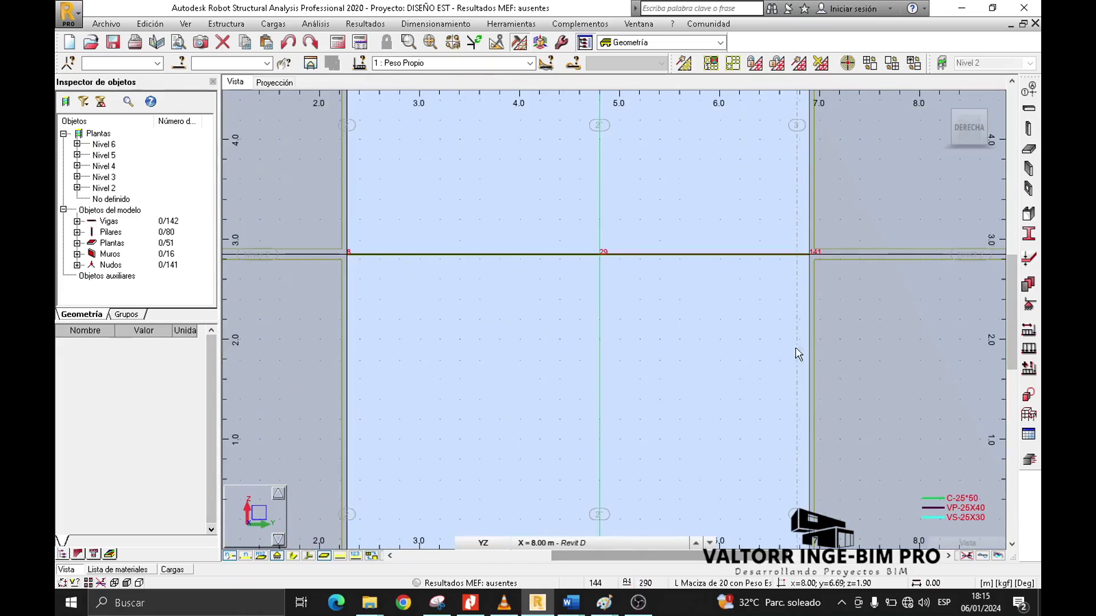
- Open the rigid link settings, make Diafragma flexible the current link type and review its blocked directions
{"action": "left_click", "coordinate": [1029, 415]}
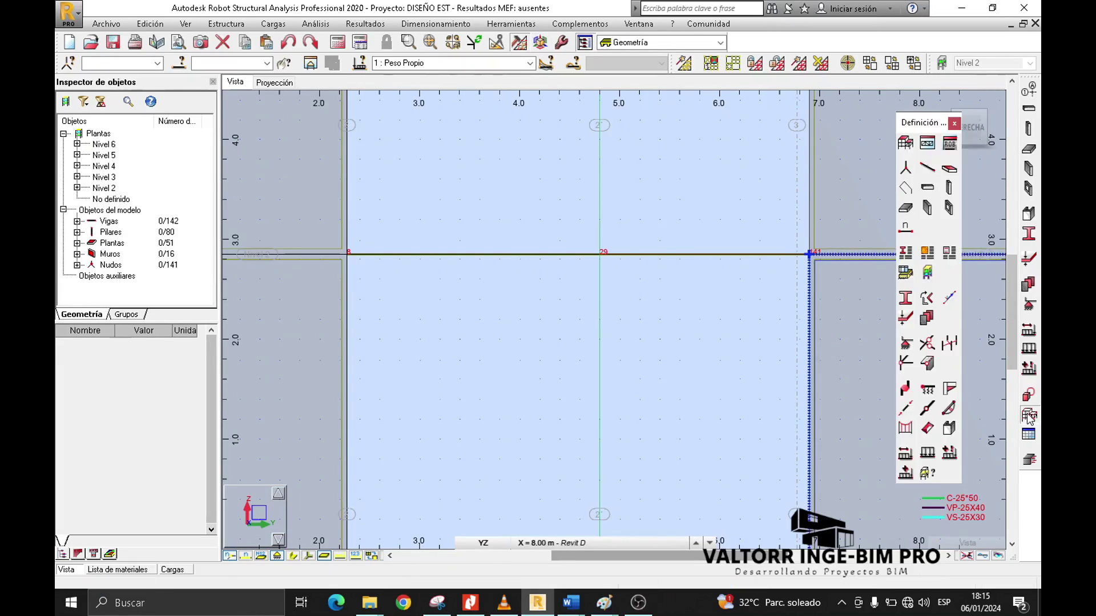
{"action": "left_click", "coordinate": [949, 344]}
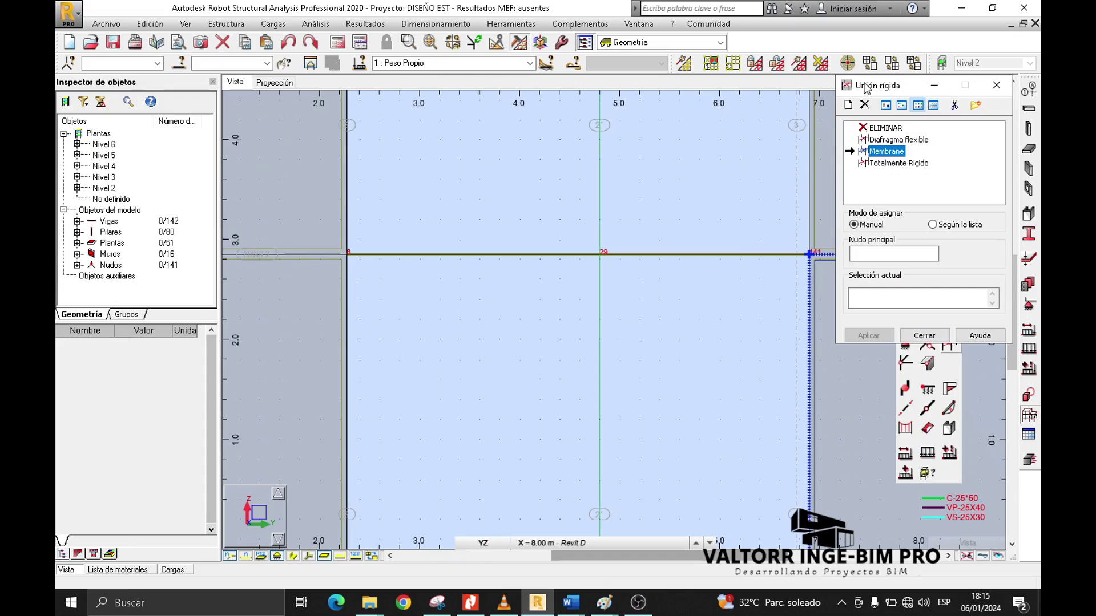
{"action": "left_click_drag", "start_coordinate": [866, 86], "coordinate": [606, 129]}
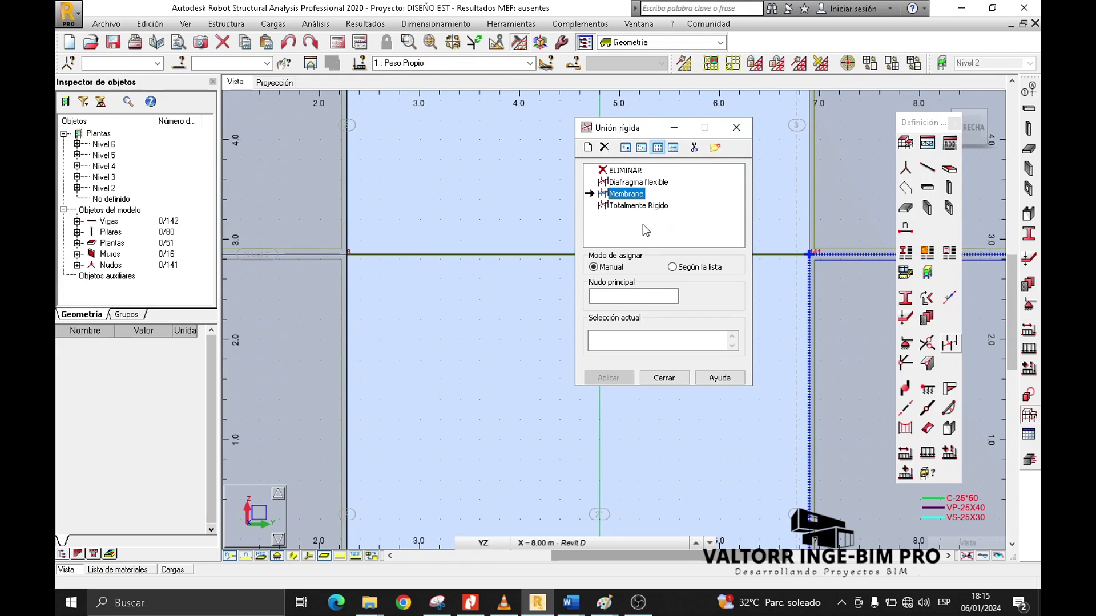
{"action": "left_click", "coordinate": [617, 195]}
{"action": "left_click", "coordinate": [618, 183]}
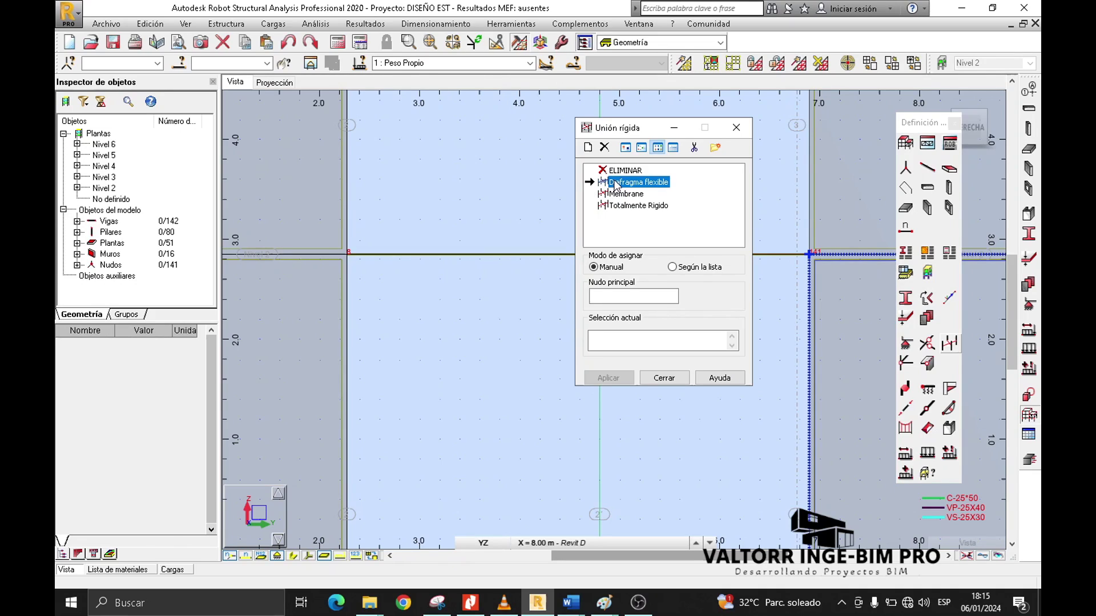
{"action": "double_click", "coordinate": [617, 183]}
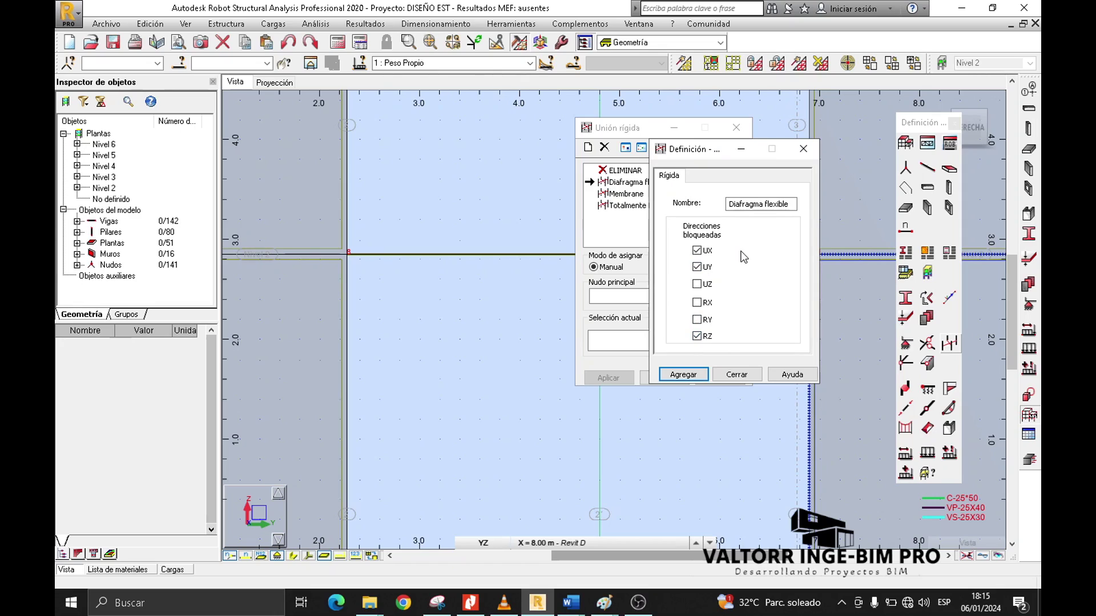
{"action": "left_click", "coordinate": [742, 374]}
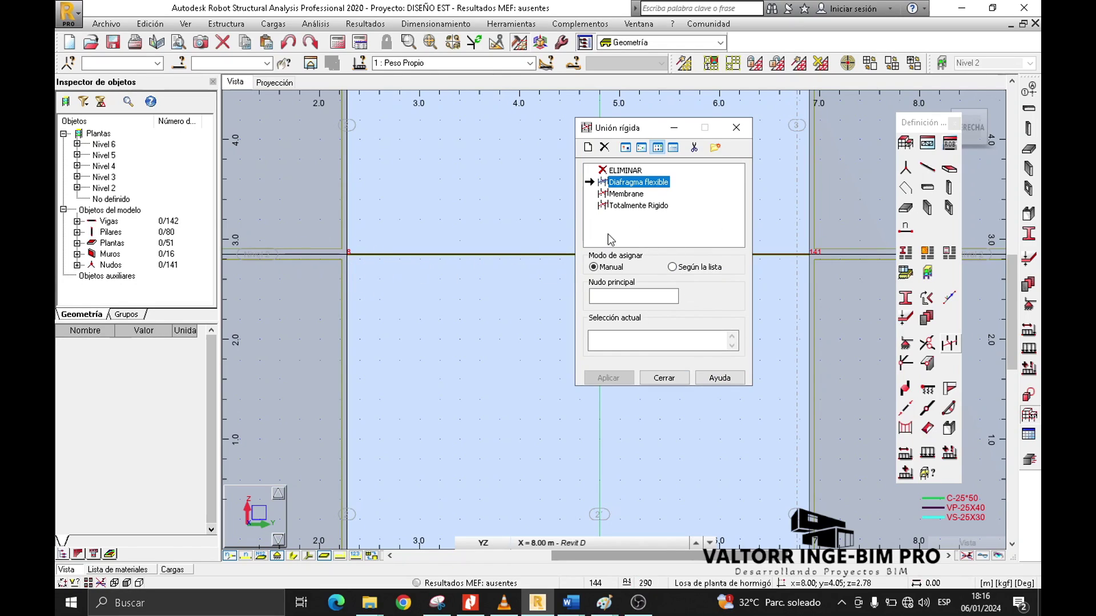
- Make Totalmente Rigido the current rigid link type and review its blocked directions
{"action": "left_click", "coordinate": [623, 207]}
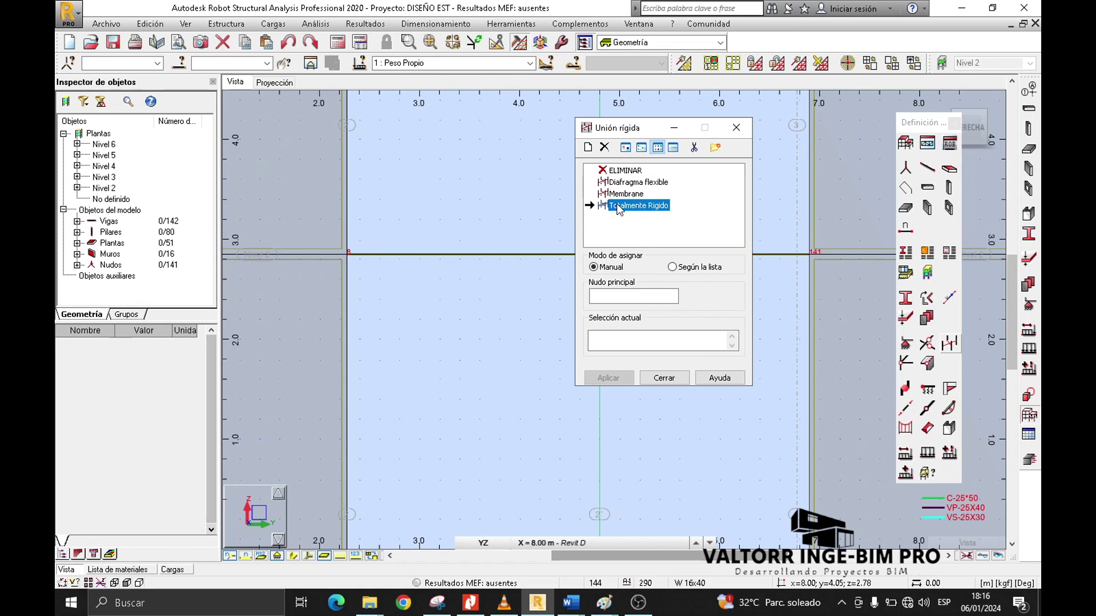
{"action": "double_click", "coordinate": [619, 207]}
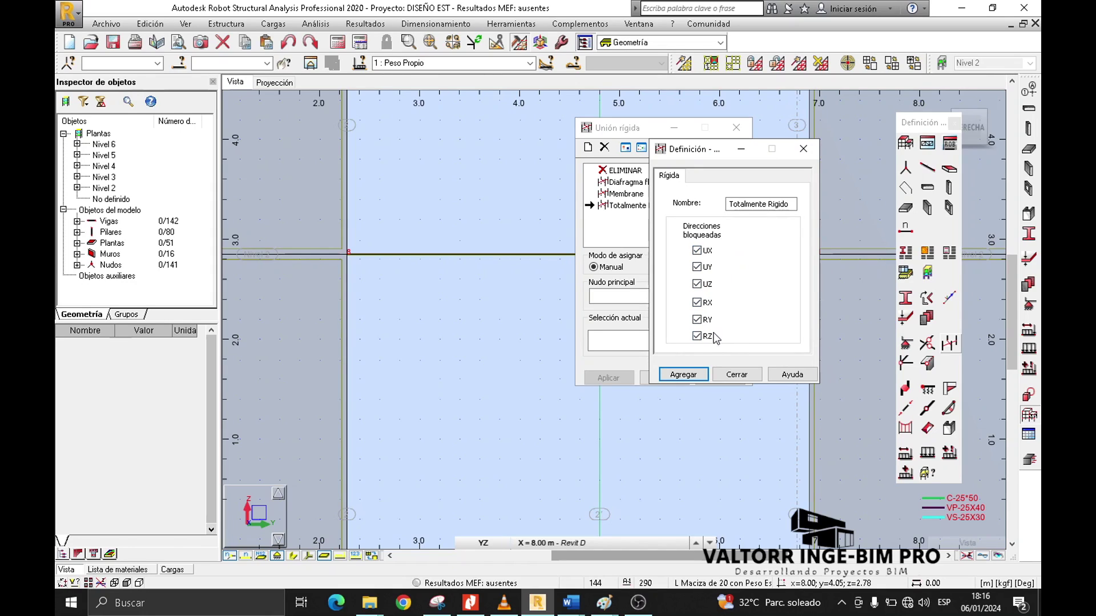
{"action": "left_click", "coordinate": [722, 375]}
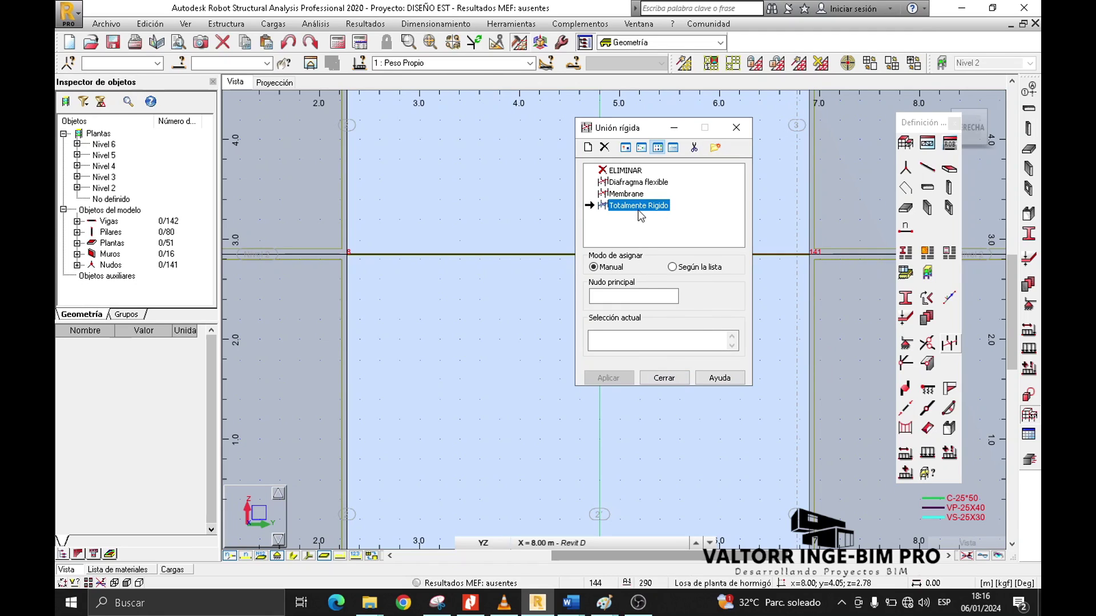
{"action": "left_click", "coordinate": [587, 148]}
{"action": "left_click_drag", "start_coordinate": [685, 154], "coordinate": [735, 143]}
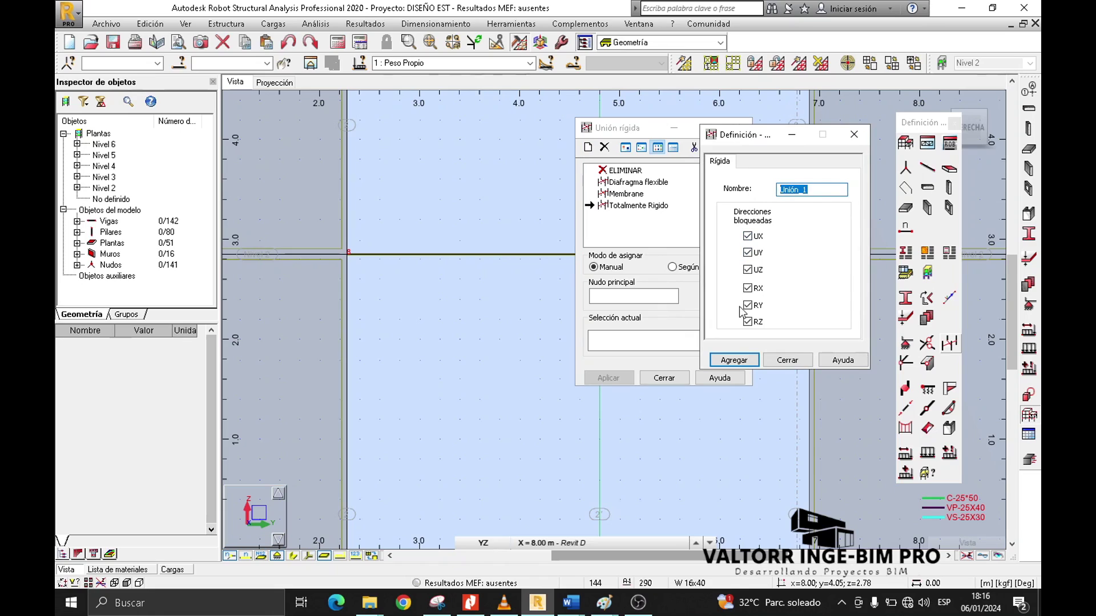
{"action": "left_click", "coordinate": [790, 361]}
- Keep Totalmente Rigido selected as the link type and move the rigid link window clear of node 8
{"action": "left_click", "coordinate": [622, 209]}
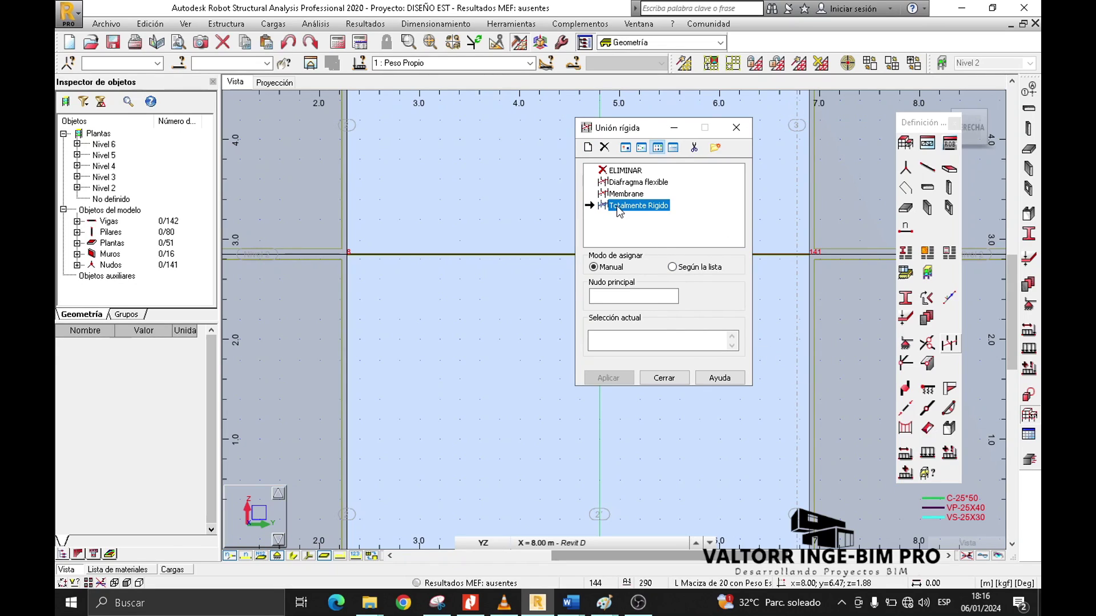
{"action": "left_click", "coordinate": [621, 212]}
{"action": "left_click_drag", "start_coordinate": [624, 136], "coordinate": [699, 142]}
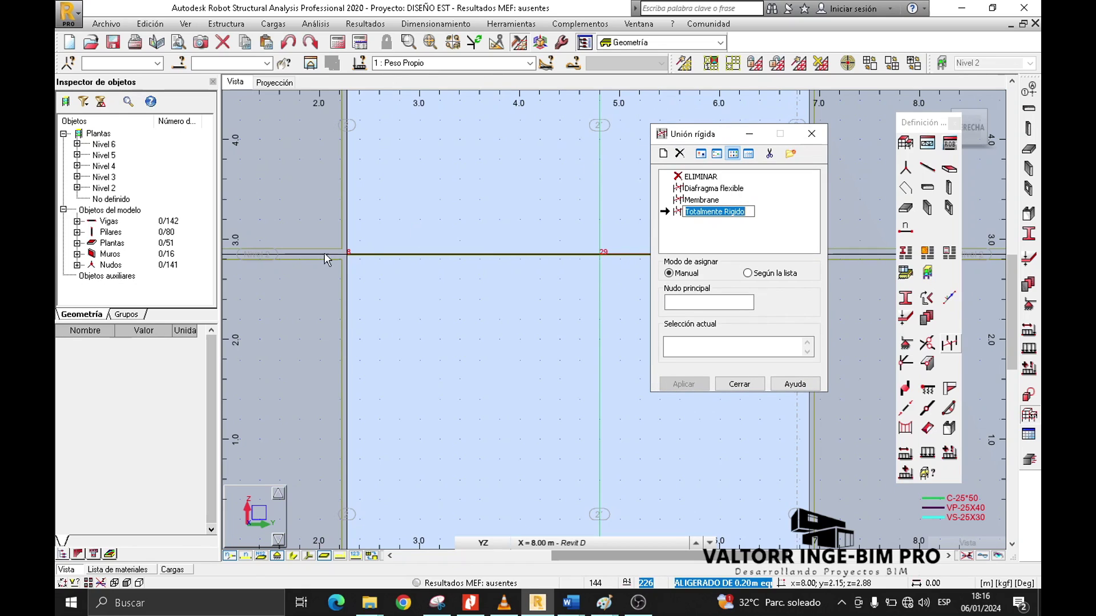
{"action": "scroll", "coordinate": [354, 238], "scroll_direction": "up", "scroll_amount": 1}
{"action": "scroll", "coordinate": [354, 238], "scroll_direction": "up", "scroll_amount": 2}
{"action": "left_click", "coordinate": [675, 244]}
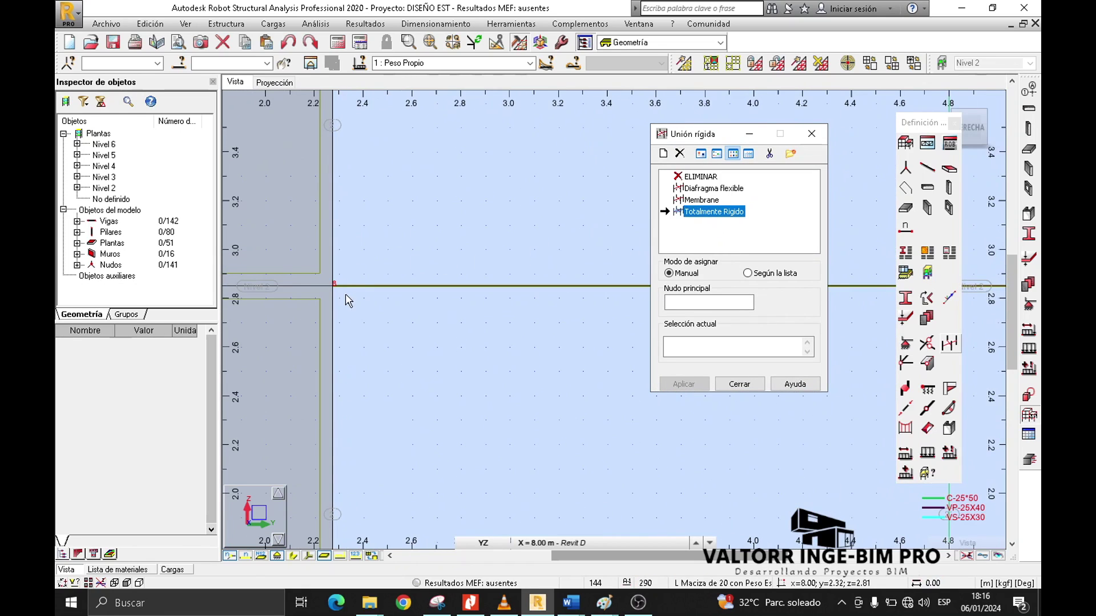
- Bring up the editing tools and select node 8, where the Nivel 2 beam meets the shear wall
{"action": "scroll", "coordinate": [430, 220], "scroll_direction": "up", "scroll_amount": 2}
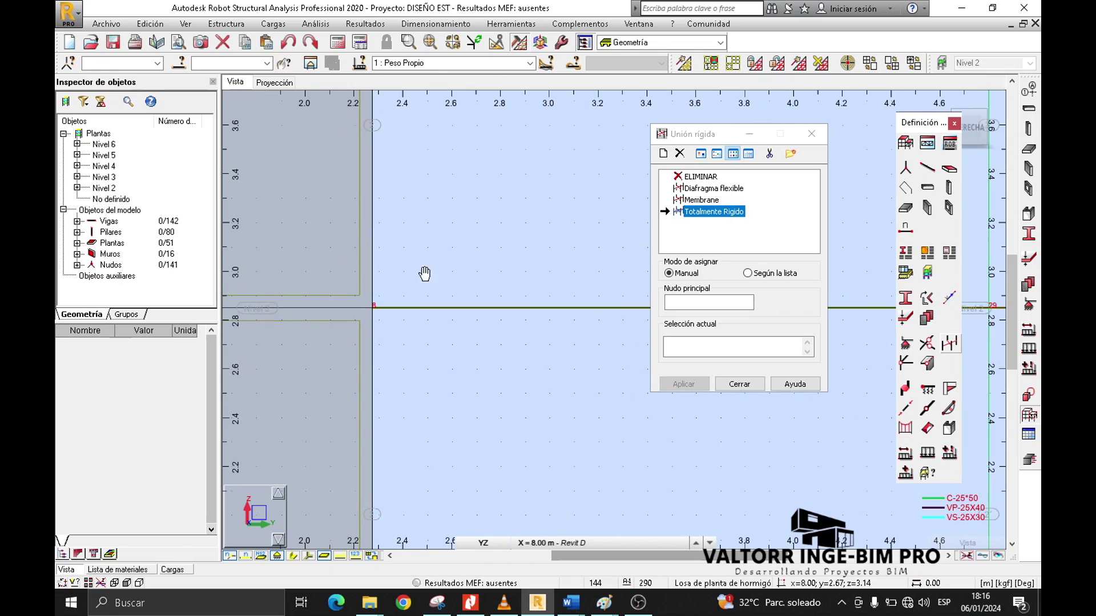
{"action": "scroll", "coordinate": [404, 299], "scroll_direction": "up", "scroll_amount": 2}
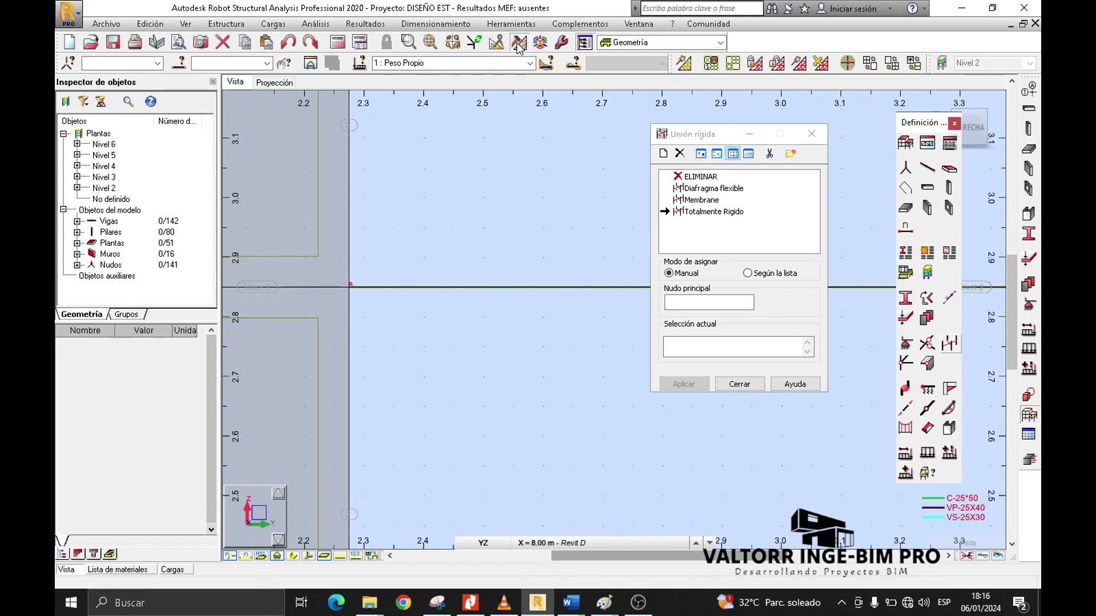
{"action": "left_click", "coordinate": [497, 45]}
{"action": "left_click_drag", "start_coordinate": [404, 64], "coordinate": [585, 114]}
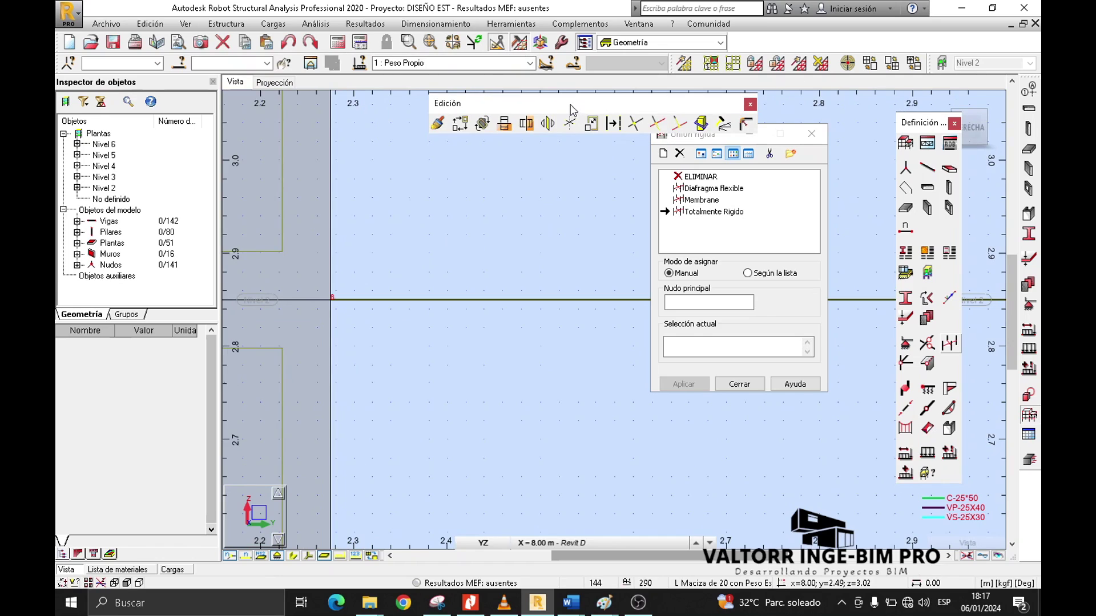
{"action": "left_click_drag", "start_coordinate": [569, 105], "coordinate": [556, 101]}
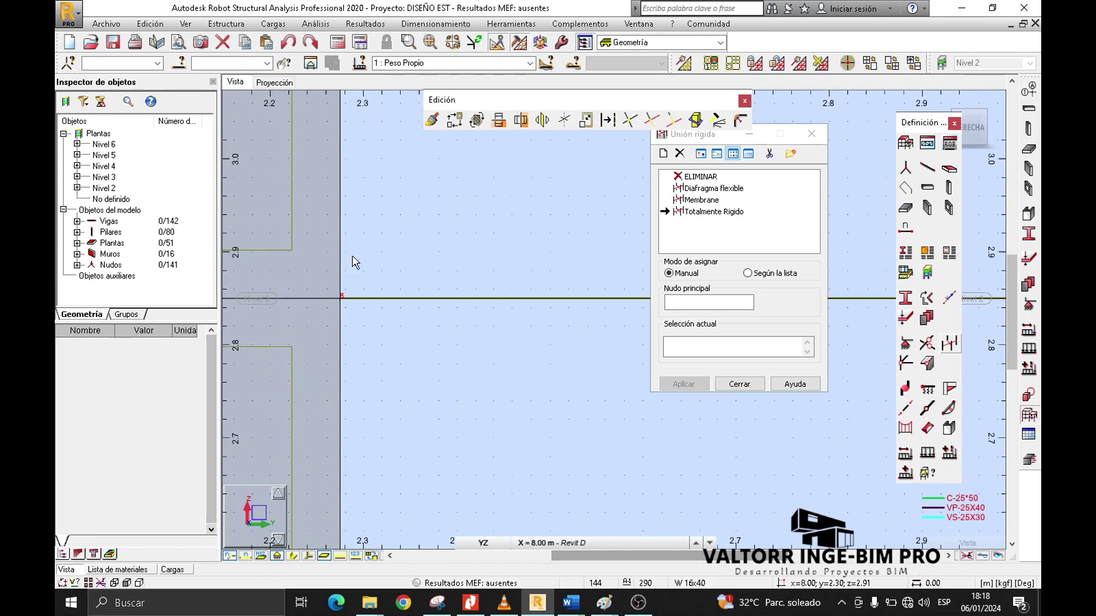
{"action": "scroll", "coordinate": [319, 282], "scroll_direction": "up", "scroll_amount": 2}
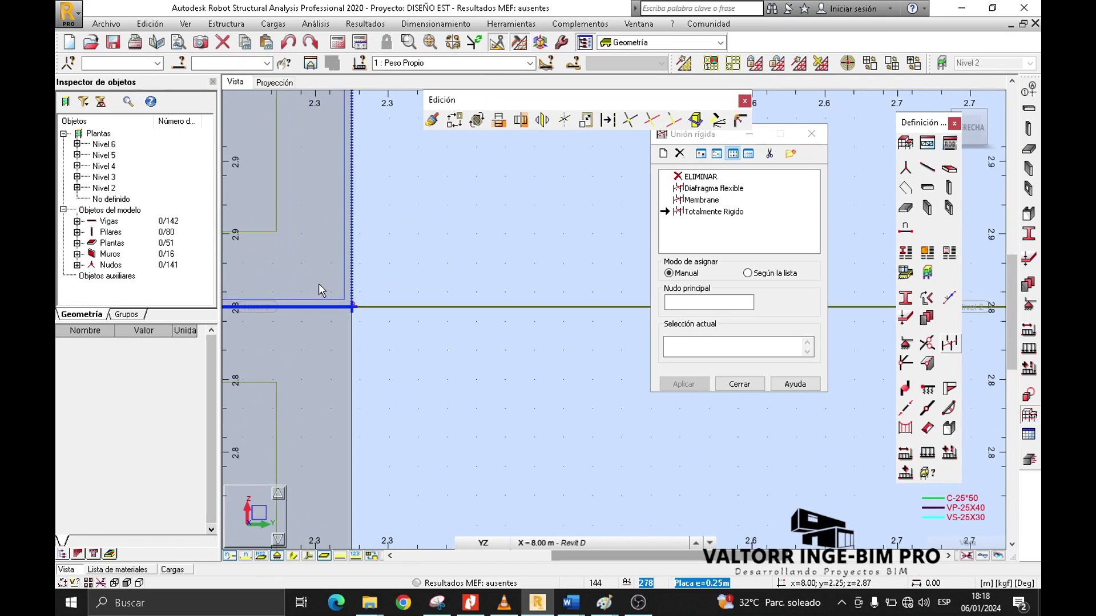
{"action": "left_click_drag", "start_coordinate": [295, 266], "coordinate": [415, 337]}
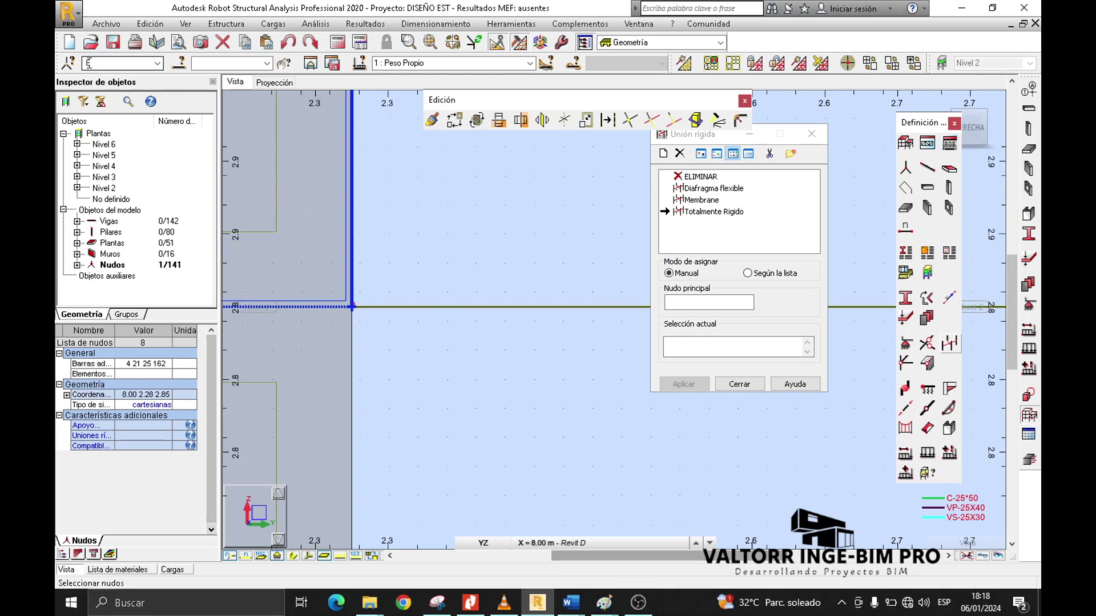
- Open the translation settings for node 8 and display the section shapes to examine the beam depth around it
{"action": "left_click", "coordinate": [455, 120]}
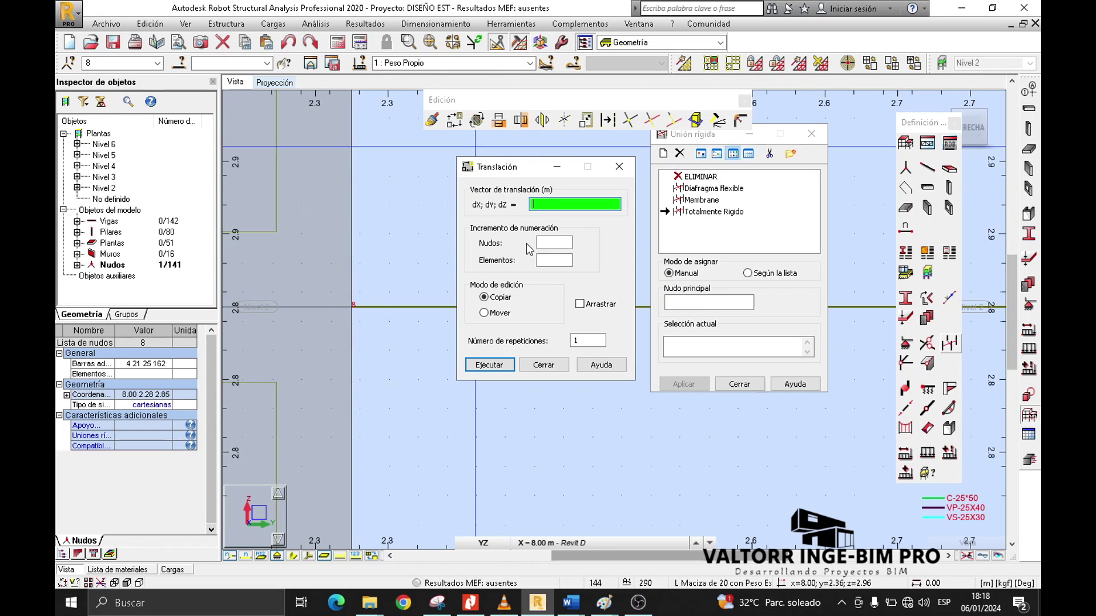
{"action": "left_click", "coordinate": [291, 556]}
{"action": "scroll", "coordinate": [318, 390], "scroll_direction": "down", "scroll_amount": 8}
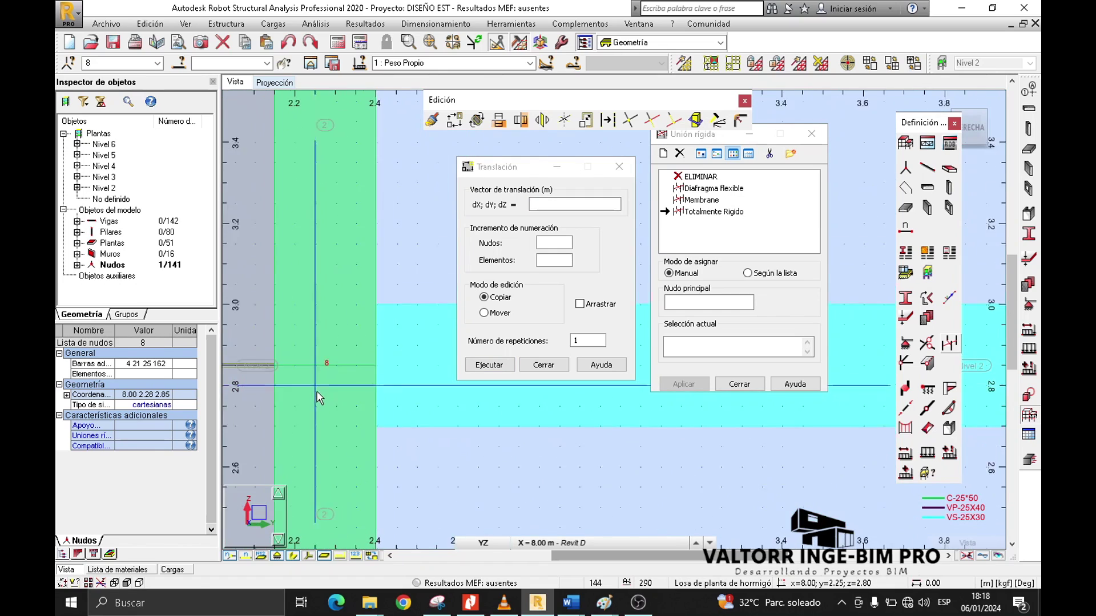
{"action": "scroll", "coordinate": [422, 482], "scroll_direction": "down", "scroll_amount": 6}
{"action": "scroll", "coordinate": [425, 482], "scroll_direction": "down", "scroll_amount": 4}
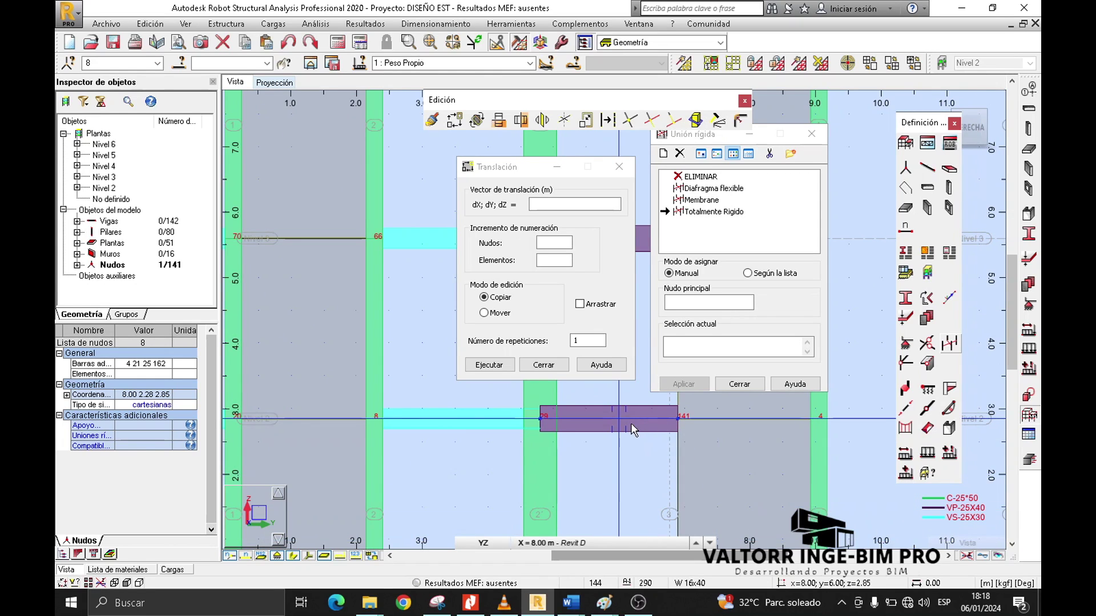
{"action": "scroll", "coordinate": [399, 459], "scroll_direction": "up", "scroll_amount": 2}
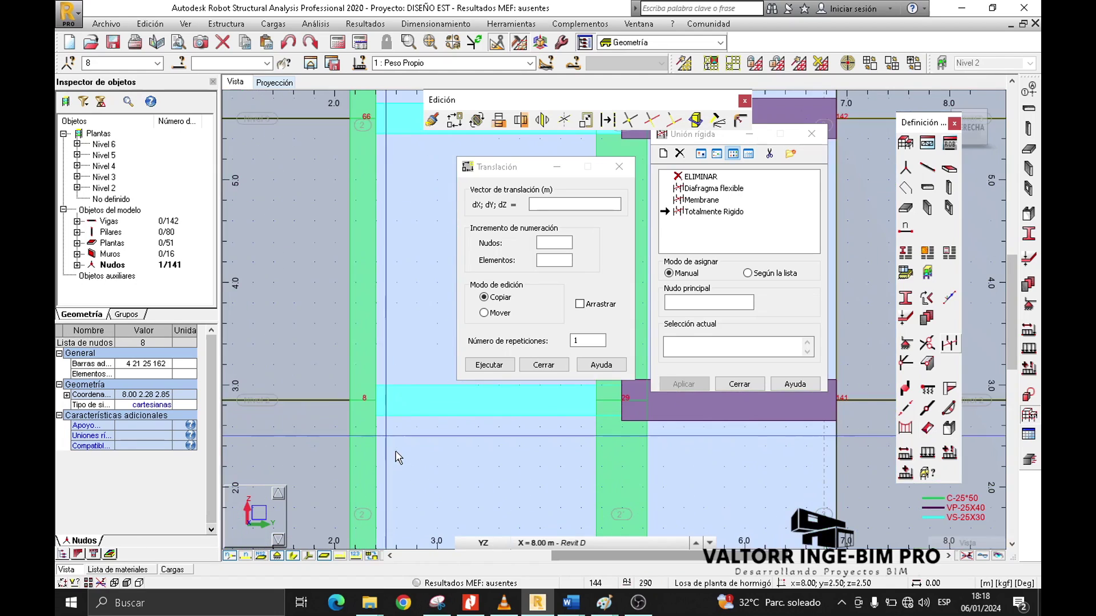
{"action": "scroll", "coordinate": [399, 456], "scroll_direction": "up", "scroll_amount": 1}
{"action": "scroll", "coordinate": [379, 327], "scroll_direction": "up", "scroll_amount": 3}
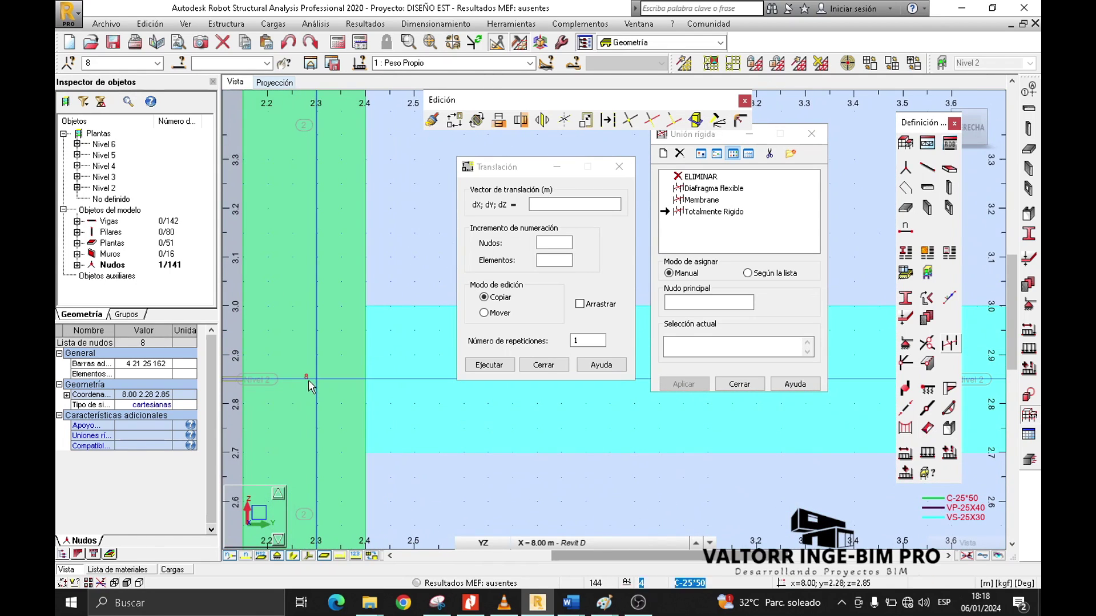
- Copy node 8 upwards once with the translation vector 0;0;0.15
{"action": "left_click", "coordinate": [538, 206]}
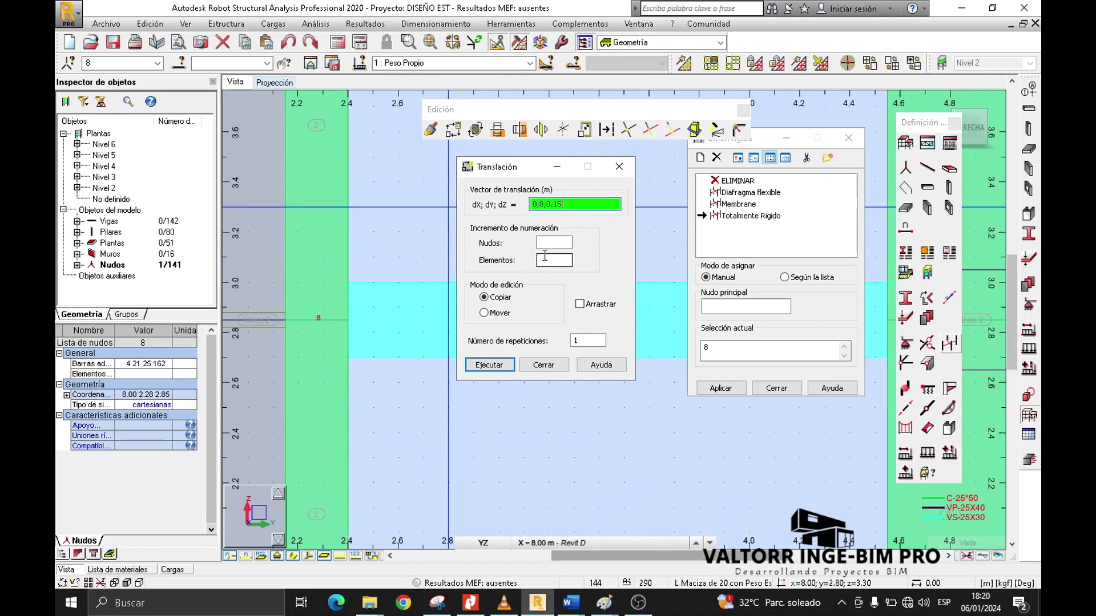
{"action": "left_click", "coordinate": [582, 340]}
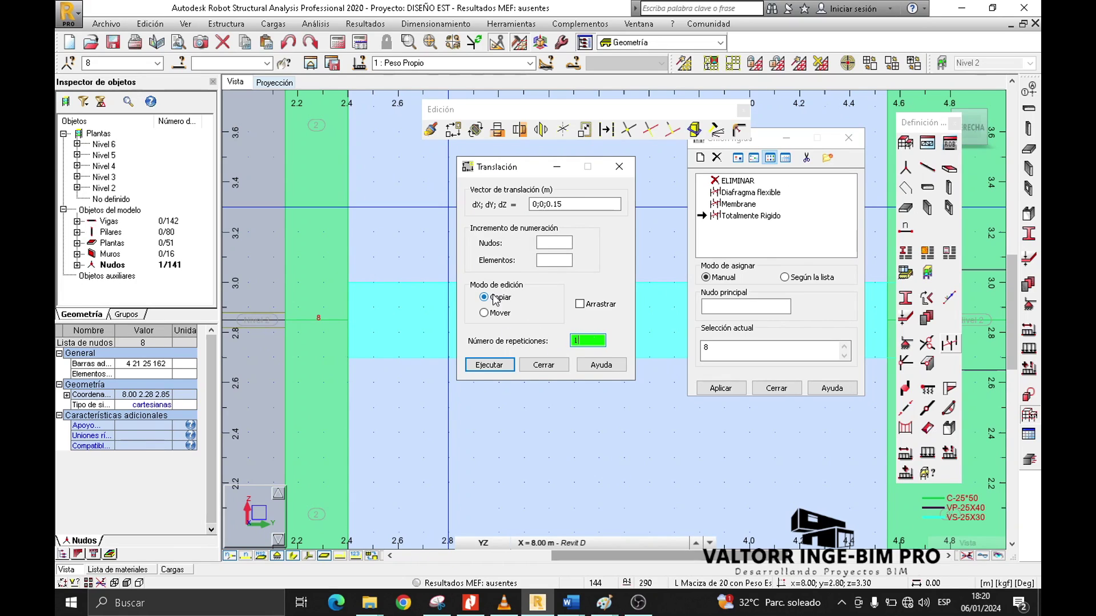
{"action": "left_click", "coordinate": [490, 365]}
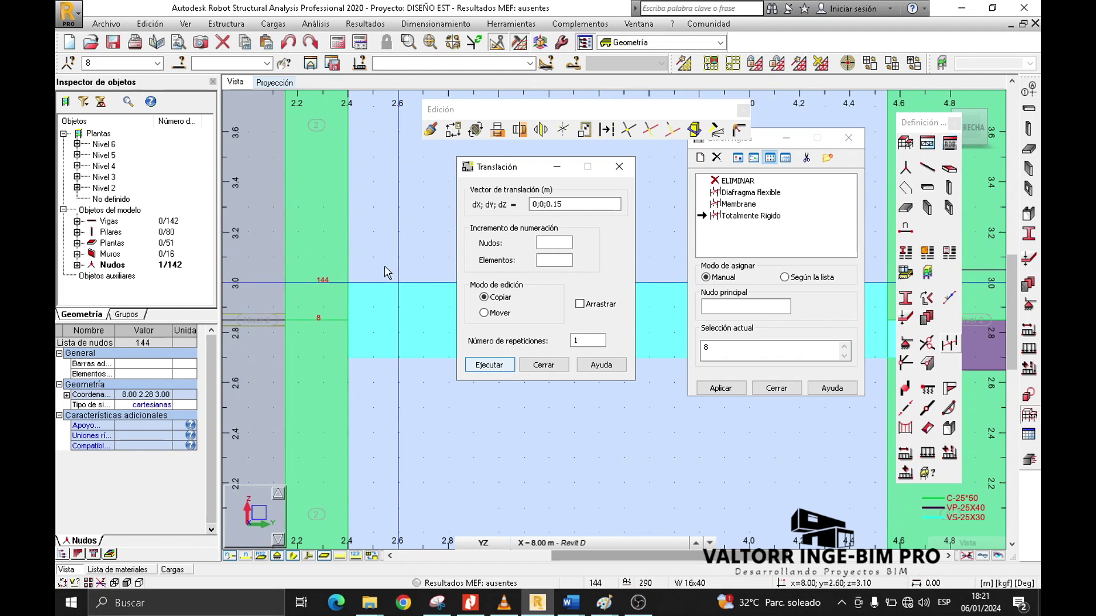
- Examine the copied node above node 8 with the section shapes hidden and shown again
{"action": "scroll", "coordinate": [339, 332], "scroll_direction": "up", "scroll_amount": 2}
{"action": "left_click", "coordinate": [313, 255]}
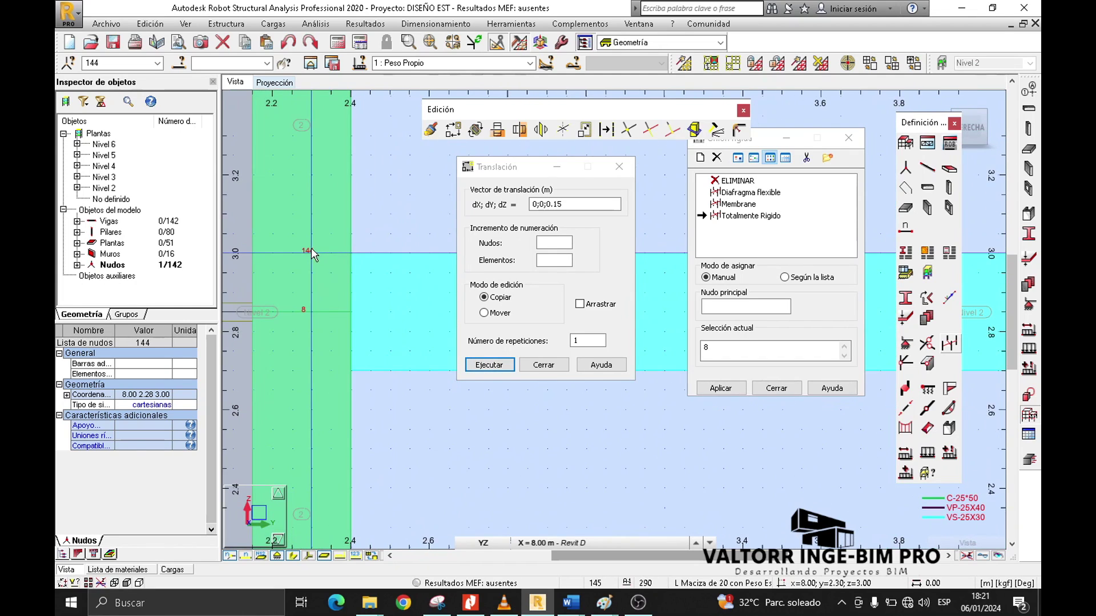
{"action": "left_click", "coordinate": [294, 555]}
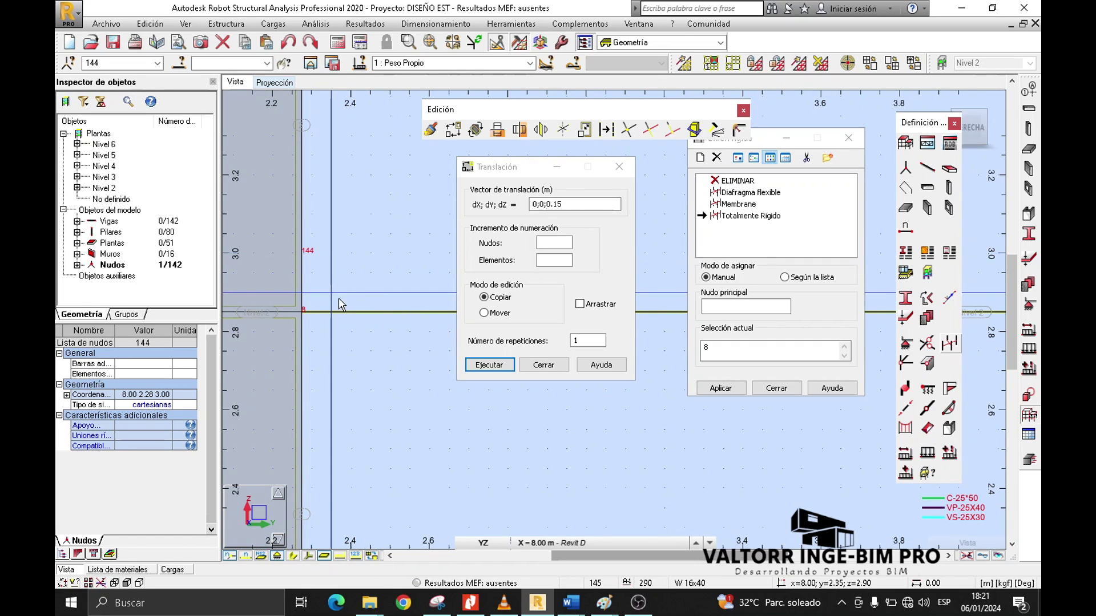
{"action": "middle_click_drag", "start_coordinate": [337, 300], "coordinate": [353, 280]}
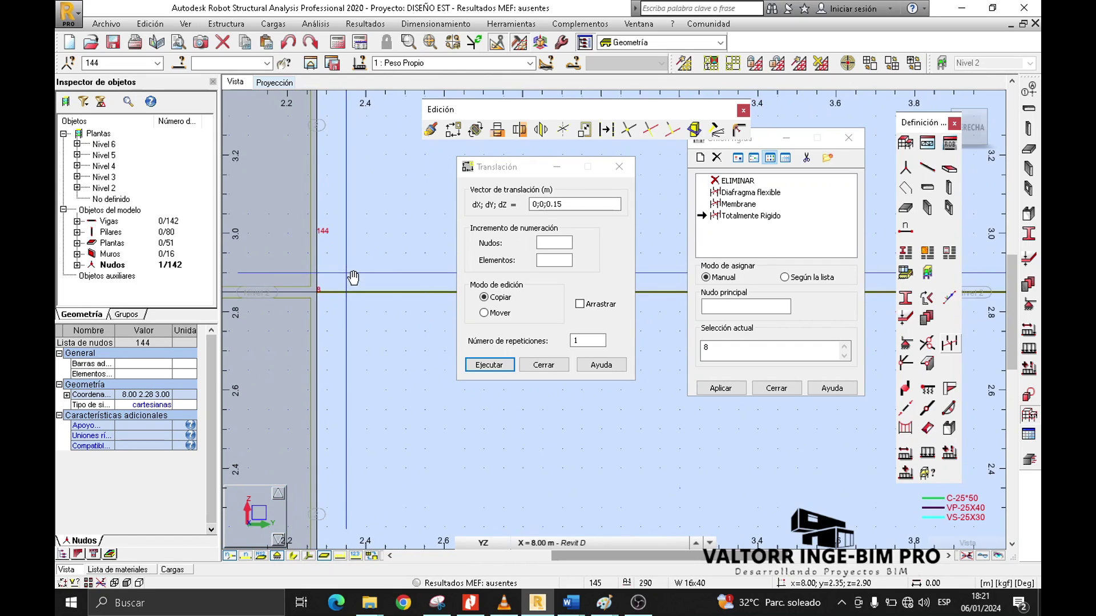
{"action": "left_click", "coordinate": [291, 557]}
{"action": "scroll", "coordinate": [337, 293], "scroll_direction": "down", "scroll_amount": 2}
{"action": "middle_click_drag", "start_coordinate": [391, 210], "coordinate": [372, 219]}
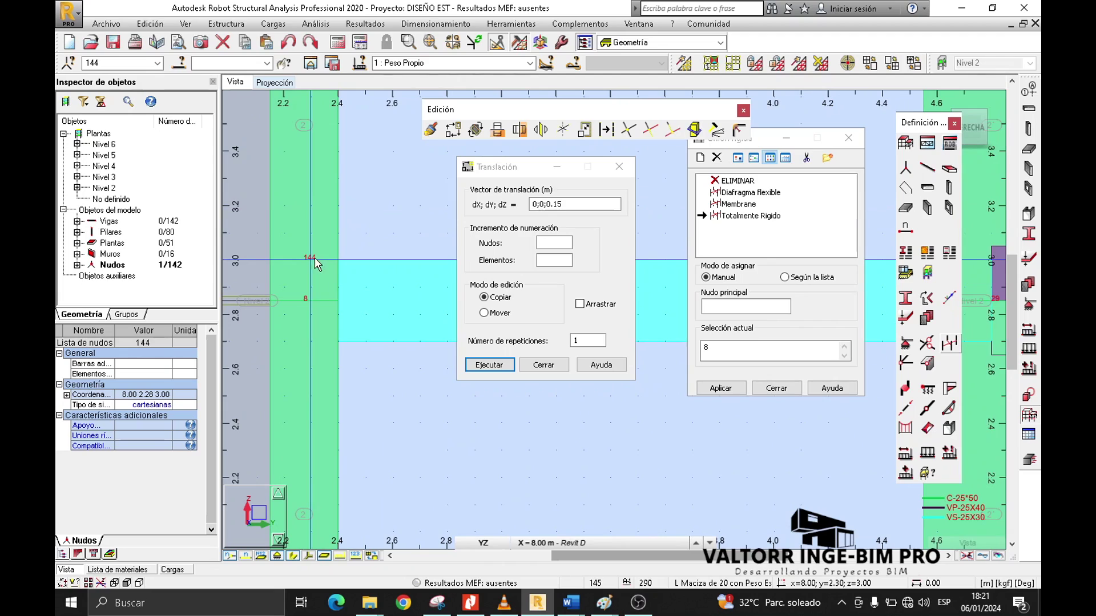
- Copy node 144 downwards to the beam's lower edge with the translation vector 0;0;-0.3
{"action": "left_click", "coordinate": [109, 64]}
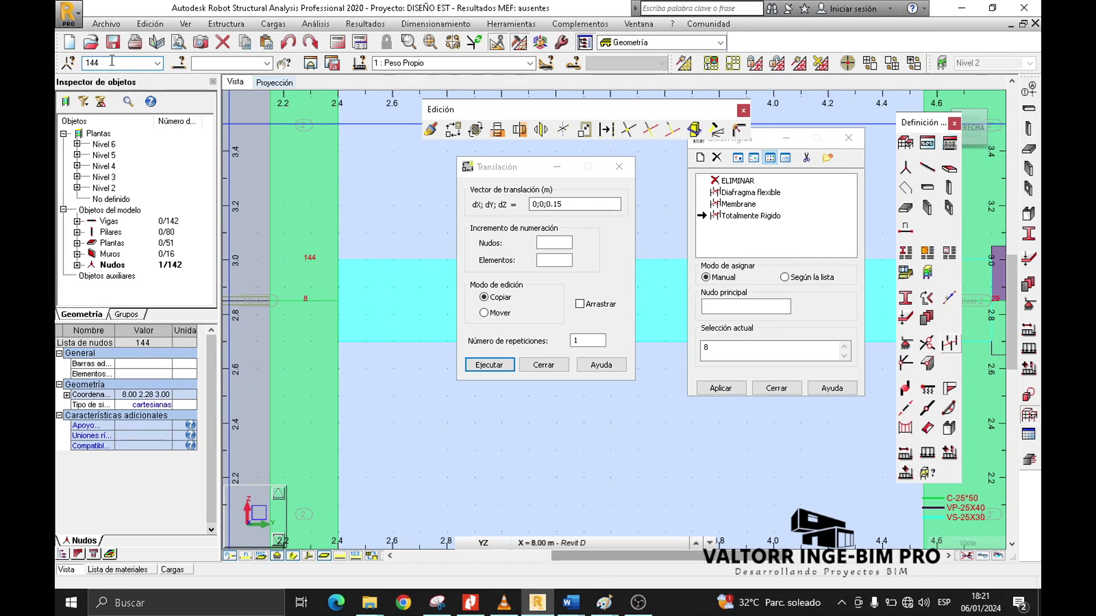
{"action": "left_click", "coordinate": [572, 204]}
{"action": "left_click_drag", "start_coordinate": [565, 204], "coordinate": [549, 205]}
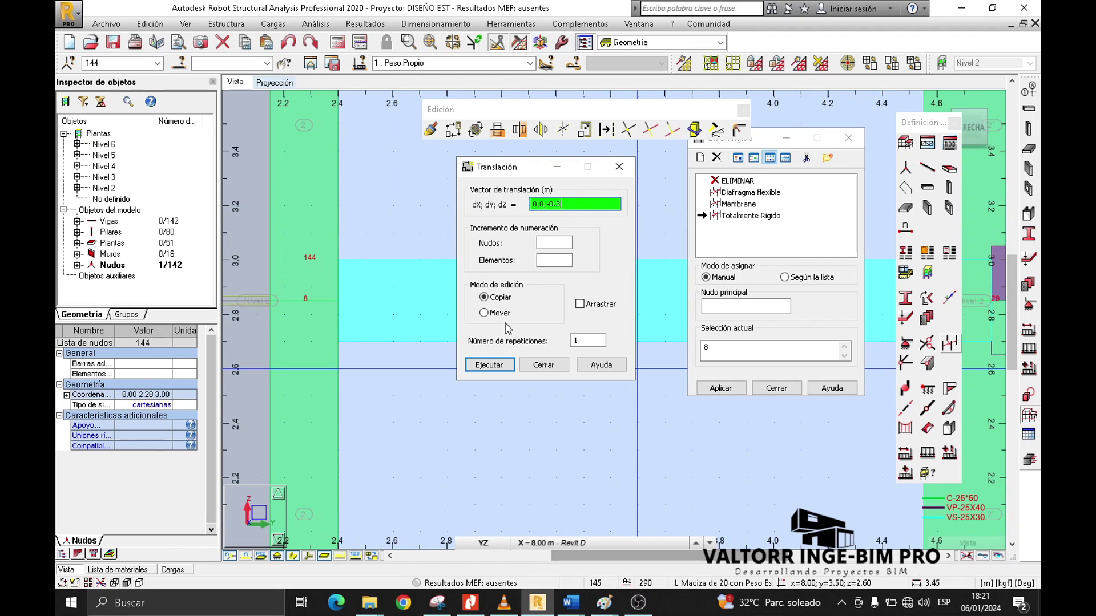
{"action": "left_click", "coordinate": [502, 365]}
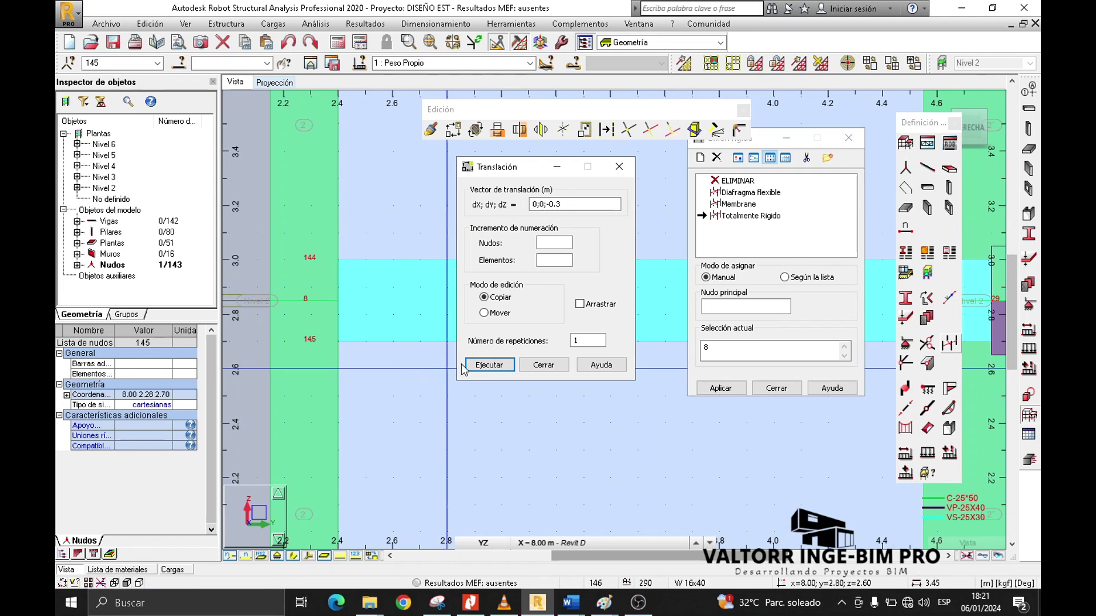
- Hide the section shapes, minimize the translation window and bring the rigid link window next to the new nodes
{"action": "left_click", "coordinate": [294, 556]}
{"action": "scroll", "coordinate": [332, 391], "scroll_direction": "down", "scroll_amount": 2}
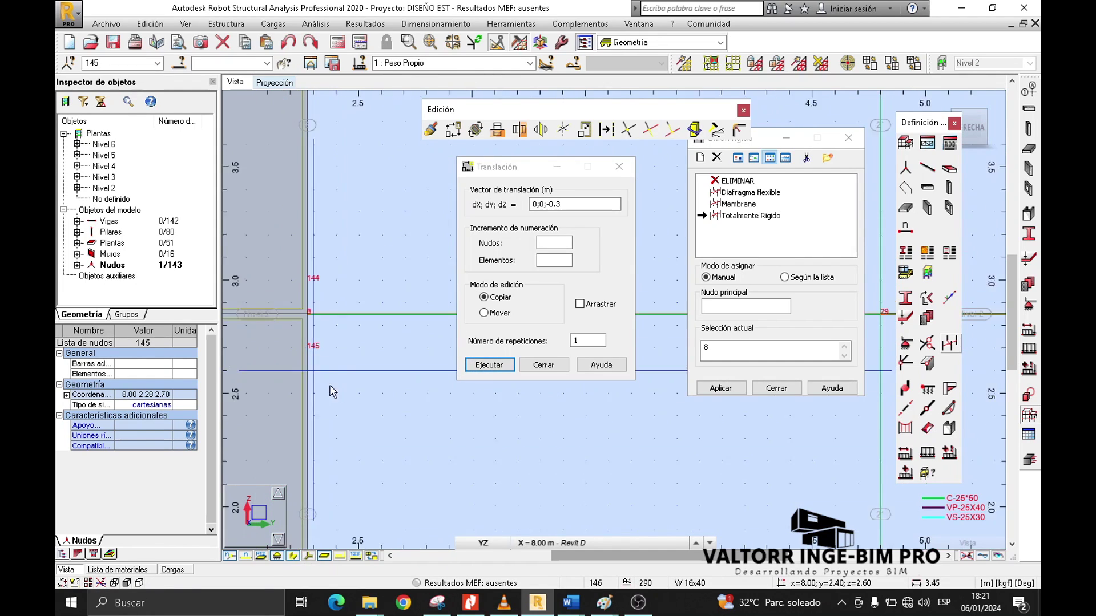
{"action": "left_click", "coordinate": [560, 166]}
{"action": "scroll", "coordinate": [361, 254], "scroll_direction": "up", "scroll_amount": 2}
{"action": "left_click_drag", "start_coordinate": [757, 142], "coordinate": [632, 196]}
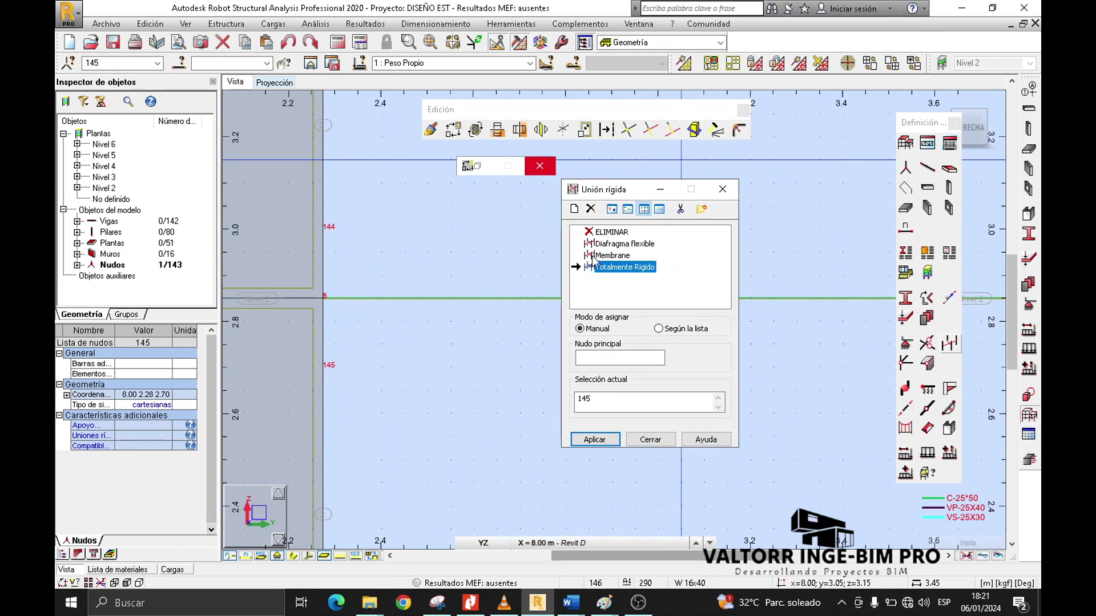
- Assign a Totalmente Rigido link with node 8 as the primary node and node 145 as the linked node
{"action": "left_click", "coordinate": [607, 257]}
{"action": "left_click", "coordinate": [617, 263]}
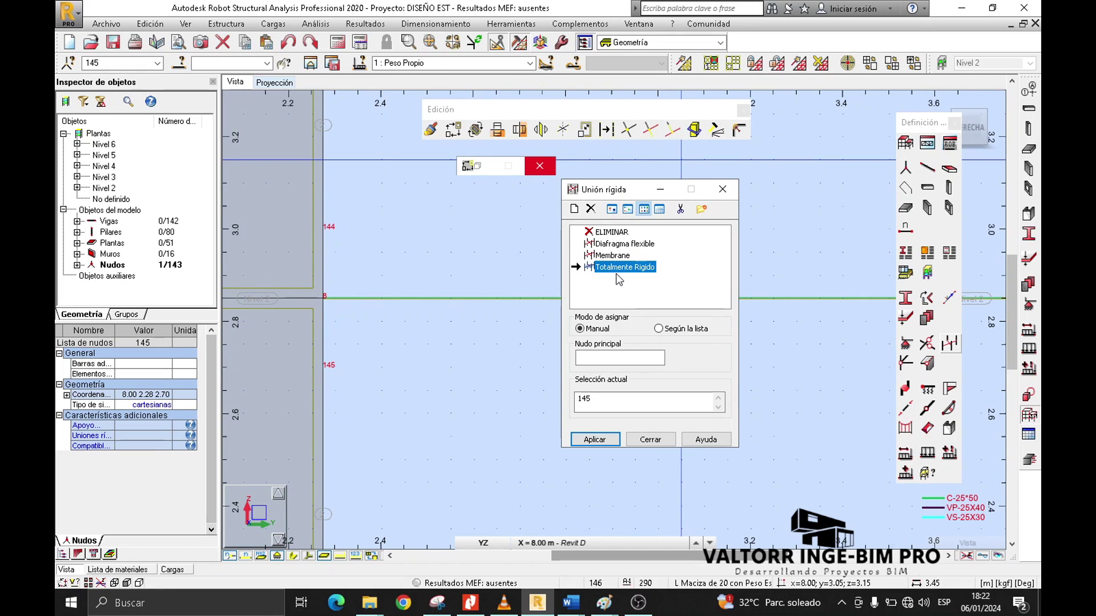
{"action": "left_click", "coordinate": [592, 362]}
{"action": "left_click", "coordinate": [590, 360]}
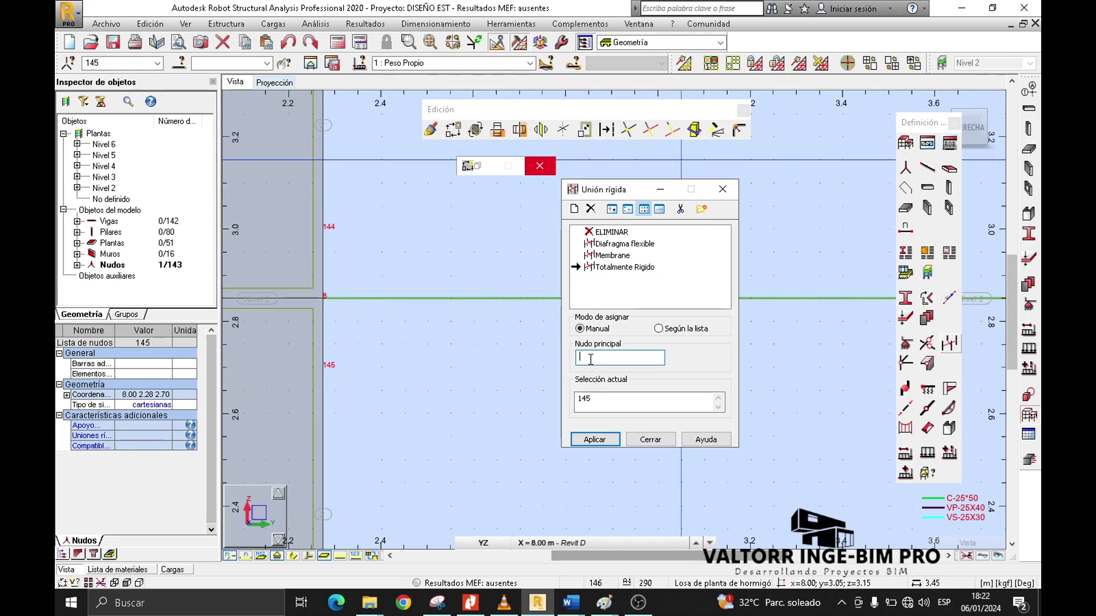
{"action": "left_click", "coordinate": [323, 299]}
{"action": "left_click", "coordinate": [604, 358]}
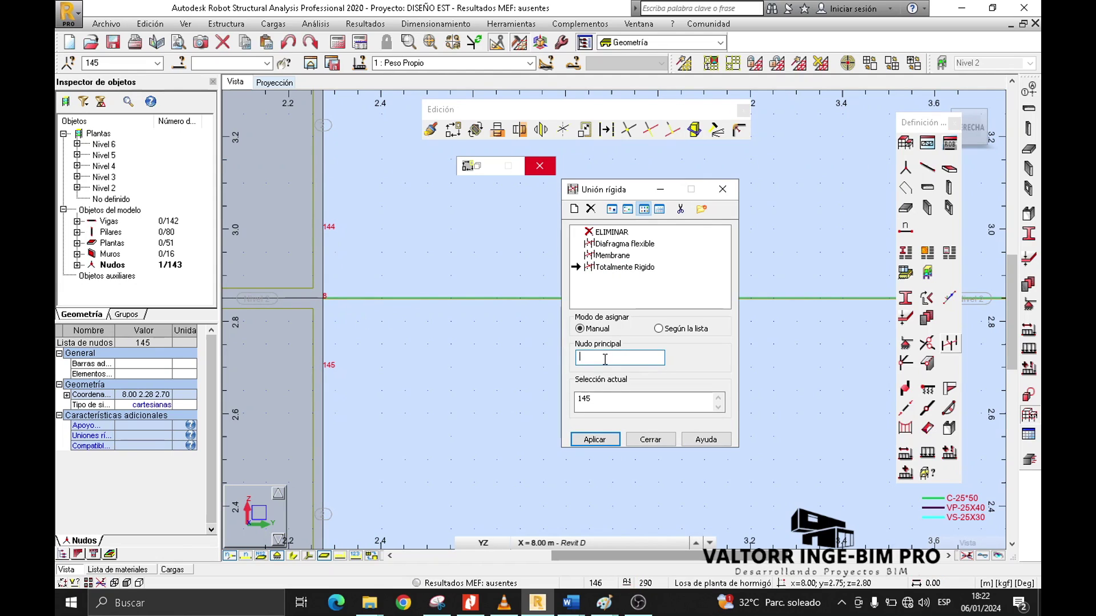
{"action": "left_click", "coordinate": [595, 400]}
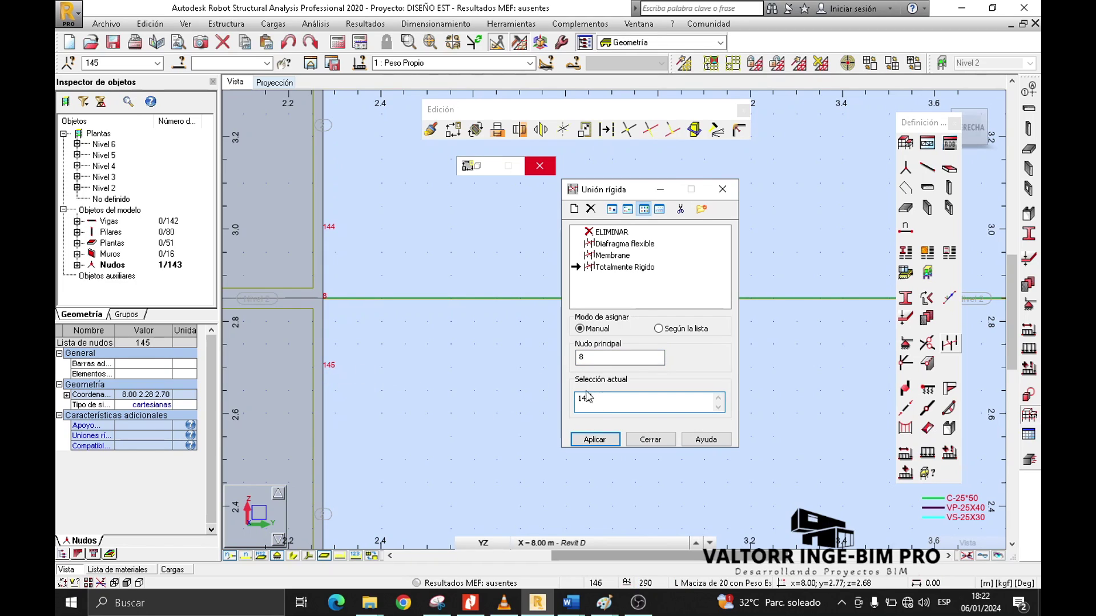
{"action": "left_click", "coordinate": [594, 439]}
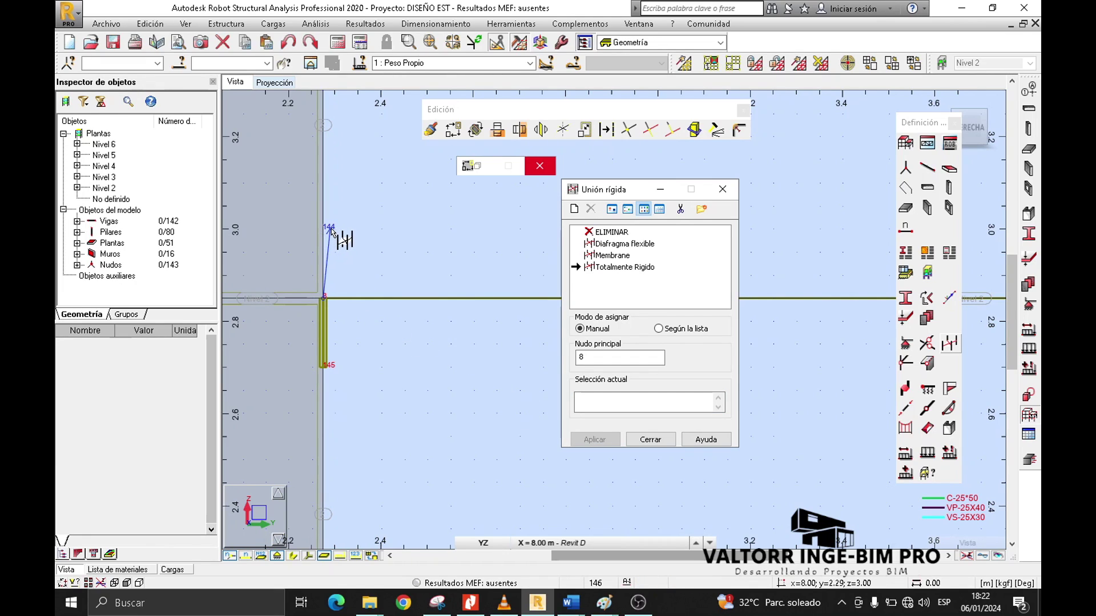
- Assign a Totalmente Rigido link with node 8 as the primary node and node 144 as the linked node
{"action": "left_click", "coordinate": [593, 403]}
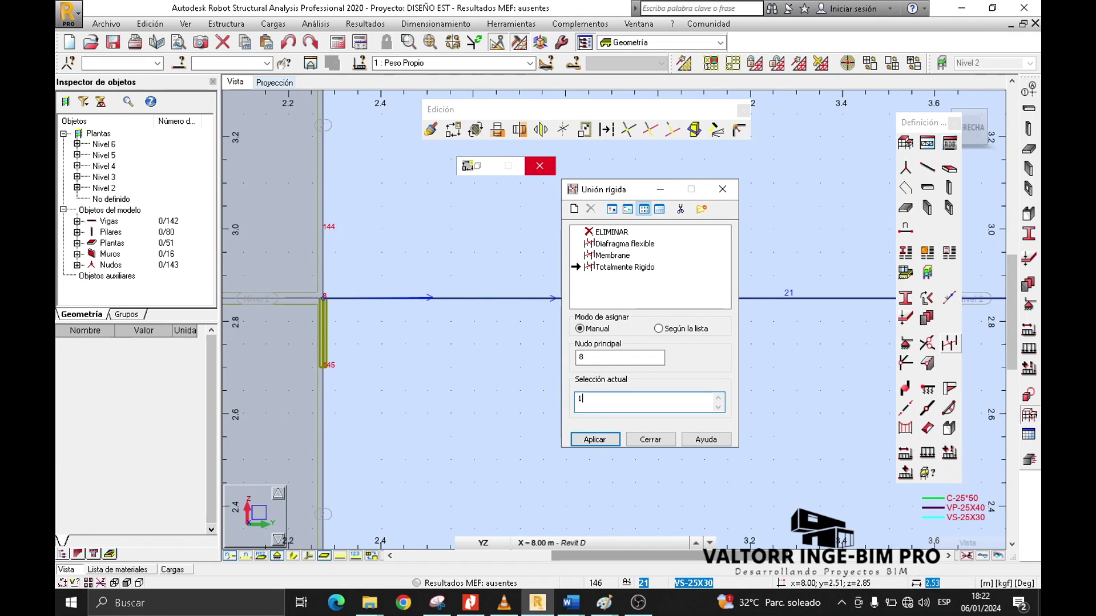
{"action": "left_click", "coordinate": [595, 439]}
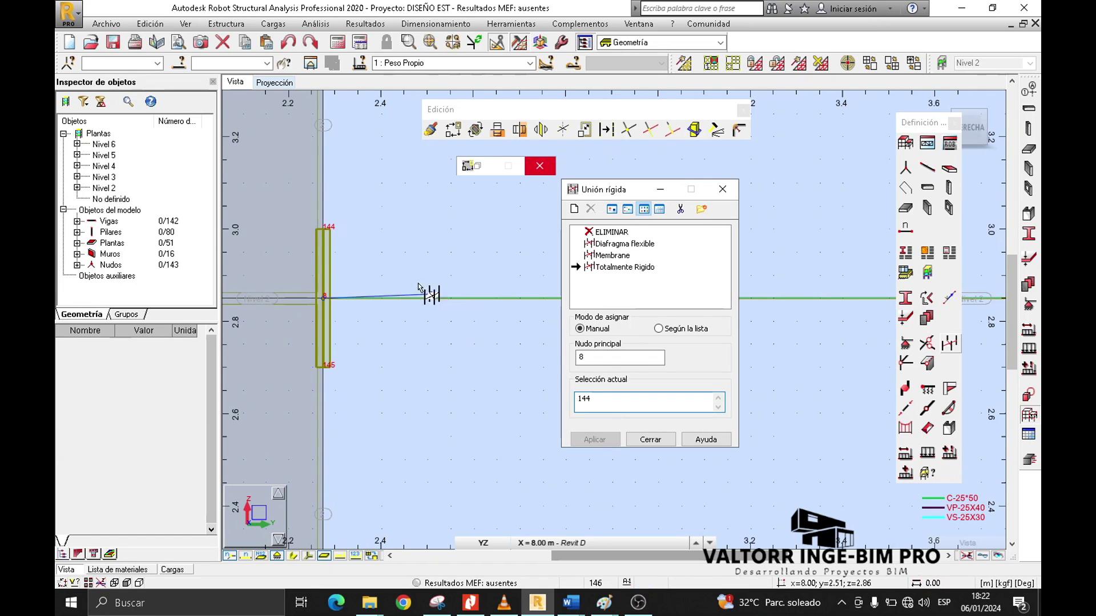
{"action": "scroll", "coordinate": [402, 320], "scroll_direction": "down", "scroll_amount": 1}
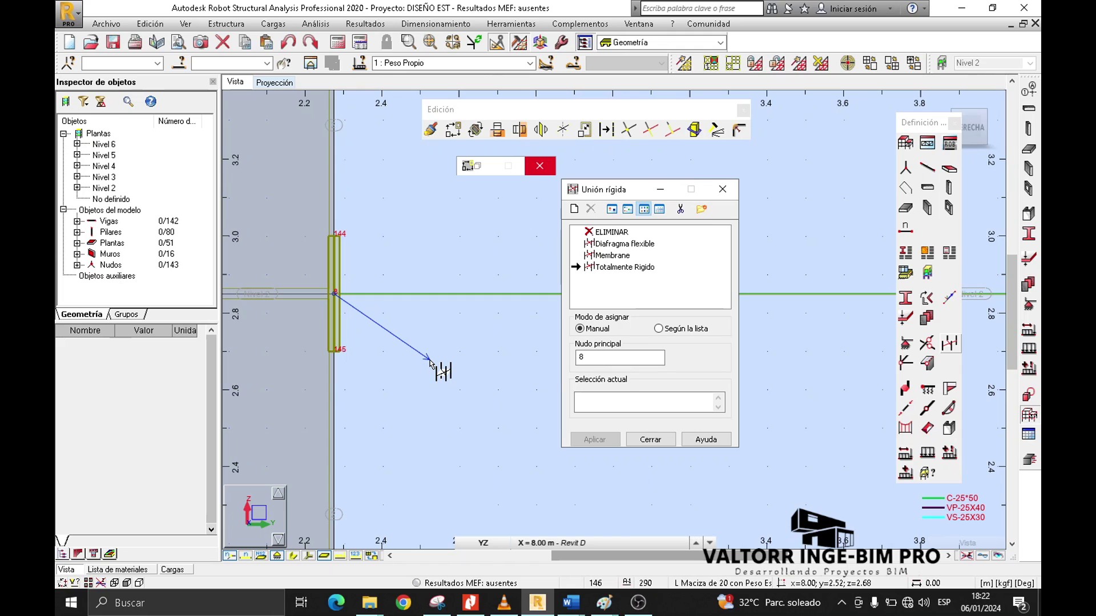
{"action": "middle_click_drag", "start_coordinate": [447, 351], "coordinate": [446, 352]}
{"action": "key", "text": "Escape"}
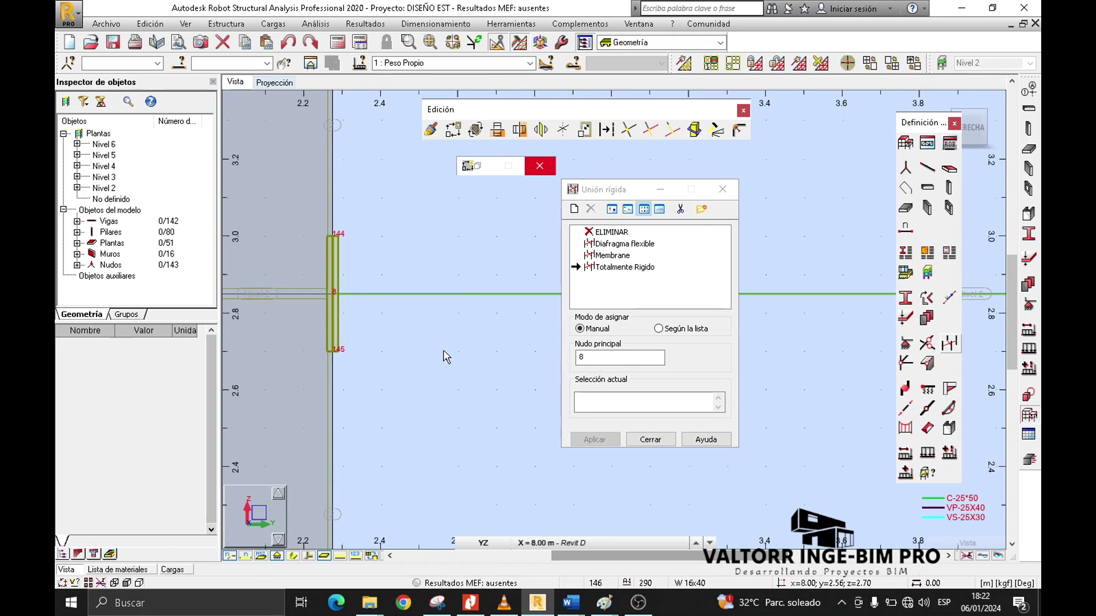
- Examine the rigid links between nodes 144, 8 and 145 with the section shapes shown and hidden
{"action": "middle_click_drag", "start_coordinate": [407, 318], "coordinate": [383, 321]}
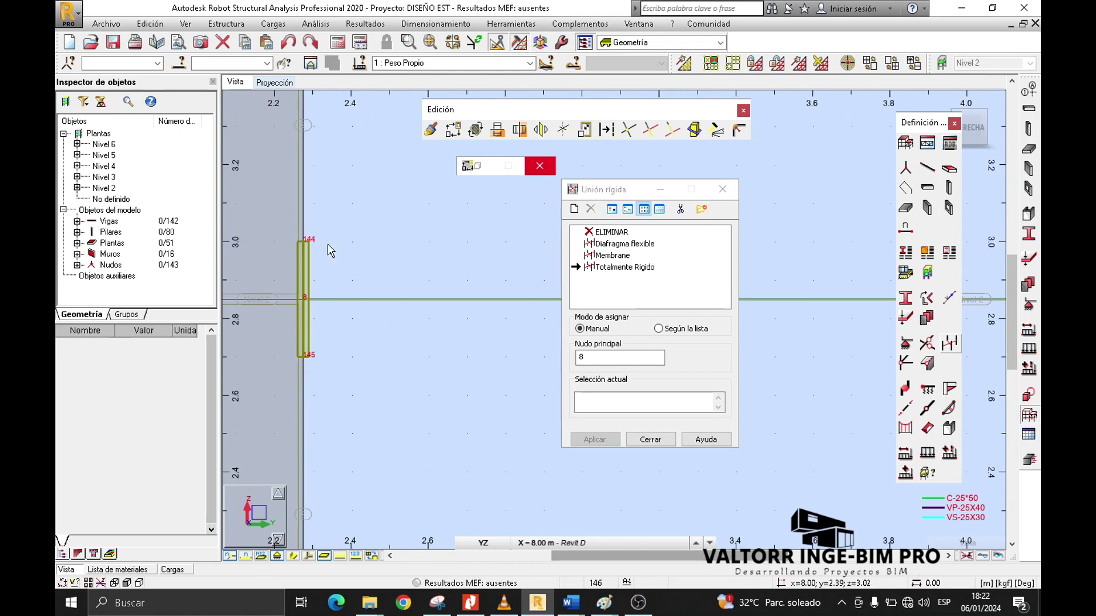
{"action": "middle_click_drag", "start_coordinate": [352, 266], "coordinate": [351, 261]}
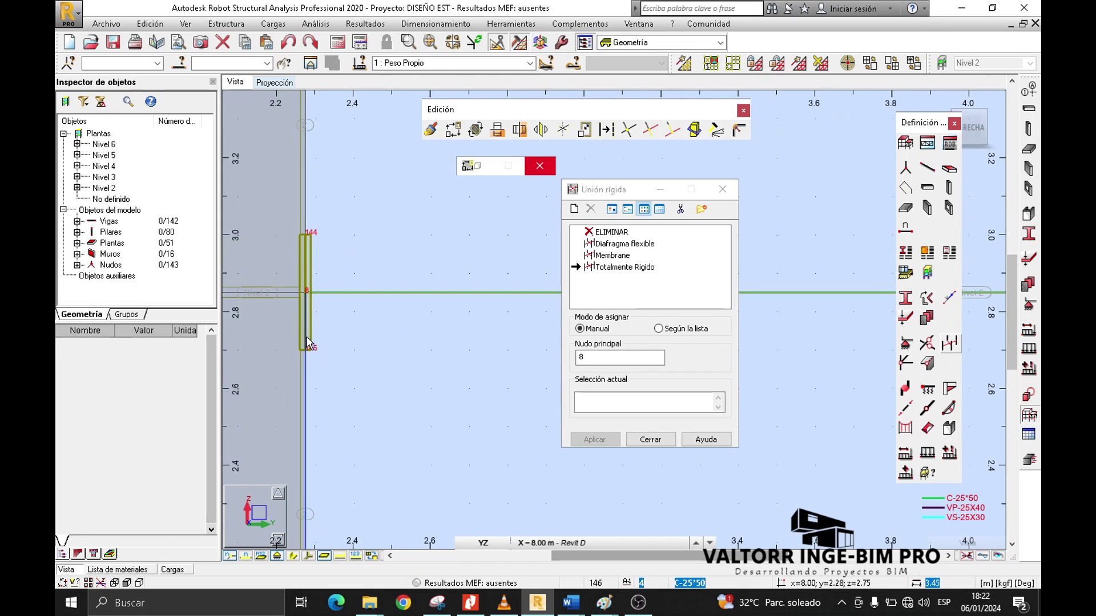
{"action": "scroll", "coordinate": [340, 316], "scroll_direction": "down", "scroll_amount": 3}
{"action": "scroll", "coordinate": [366, 362], "scroll_direction": "down", "scroll_amount": 2}
{"action": "middle_click_drag", "start_coordinate": [367, 362], "coordinate": [437, 322]}
{"action": "scroll", "coordinate": [354, 334], "scroll_direction": "up", "scroll_amount": 5}
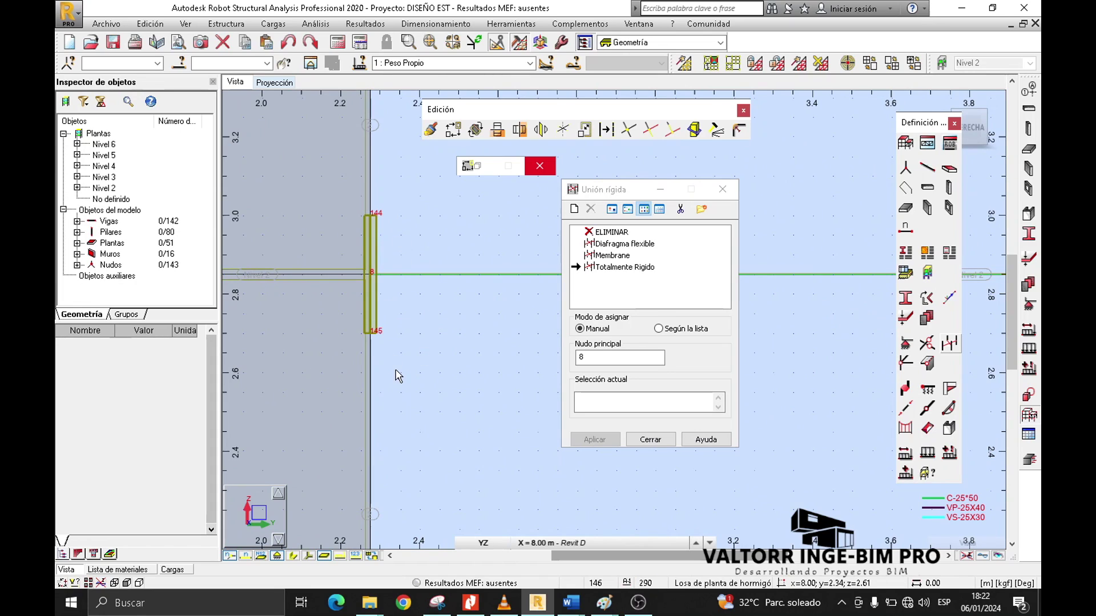
{"action": "left_click", "coordinate": [289, 560]}
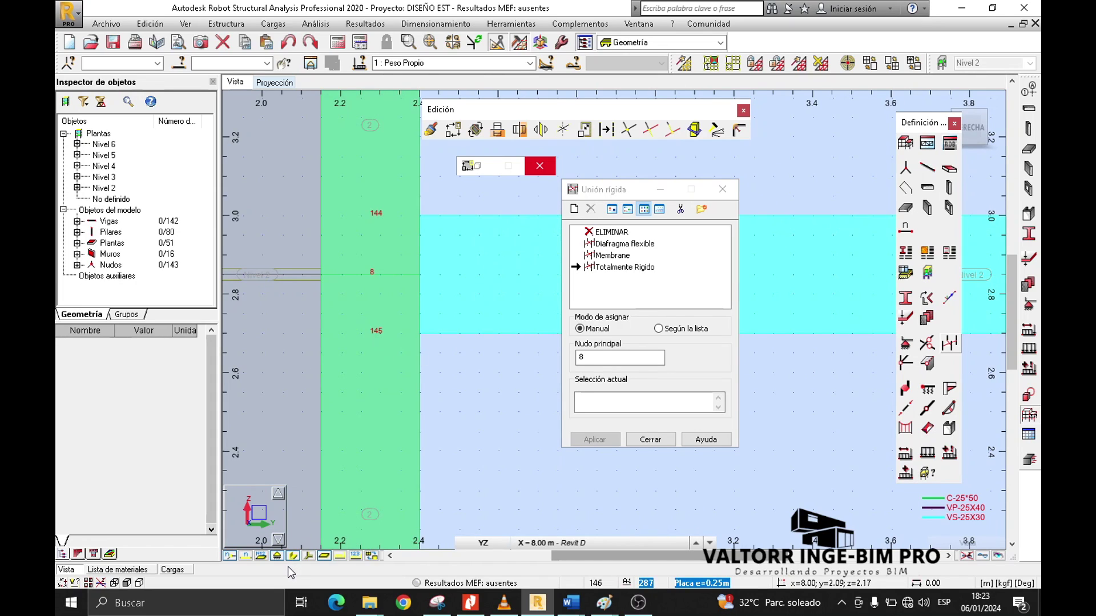
{"action": "left_click", "coordinate": [292, 558]}
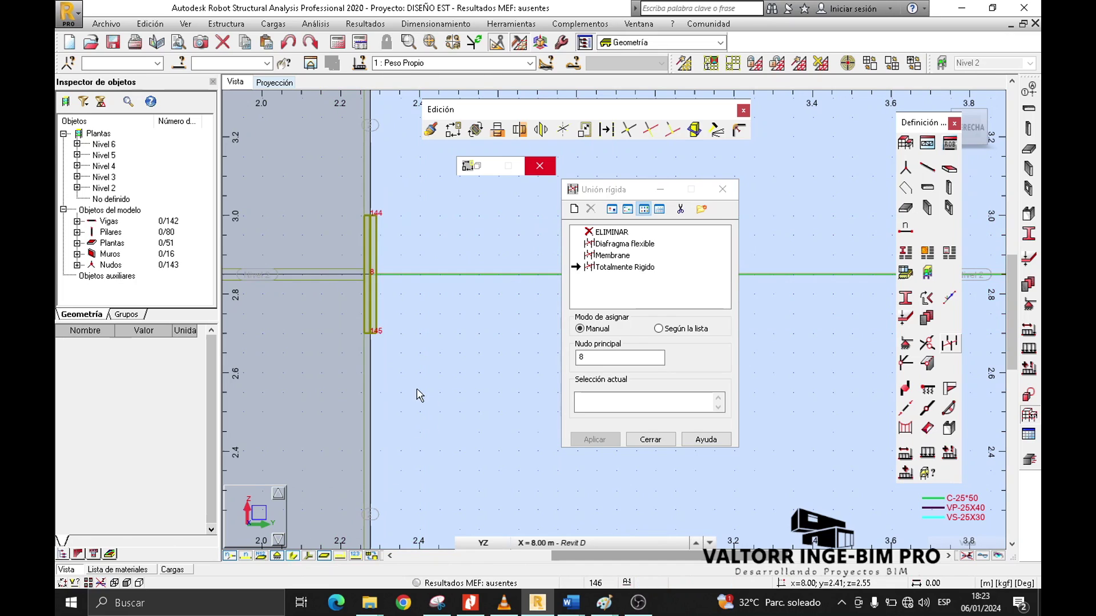
{"action": "scroll", "coordinate": [416, 393], "scroll_direction": "down", "scroll_amount": 3}
{"action": "middle_click_drag", "start_coordinate": [466, 383], "coordinate": [420, 388]}
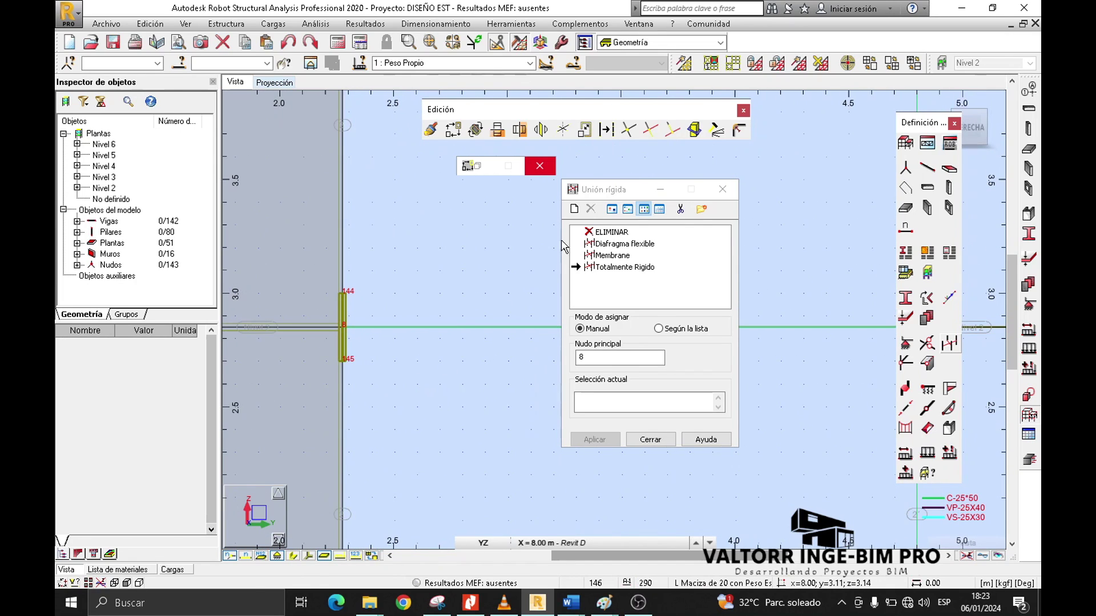
- Move the rigid link window aside, restore the translation window next to it and show the section shapes across all levels
{"action": "left_click_drag", "start_coordinate": [616, 189], "coordinate": [763, 168]}
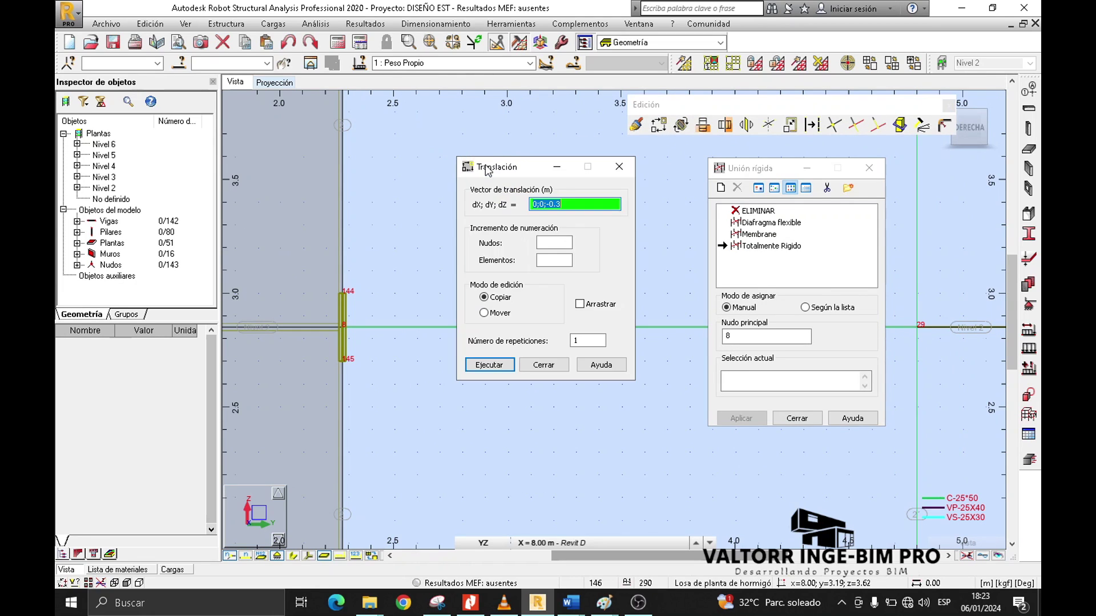
{"action": "left_click_drag", "start_coordinate": [491, 171], "coordinate": [559, 167]}
{"action": "scroll", "coordinate": [370, 323], "scroll_direction": "down", "scroll_amount": 4}
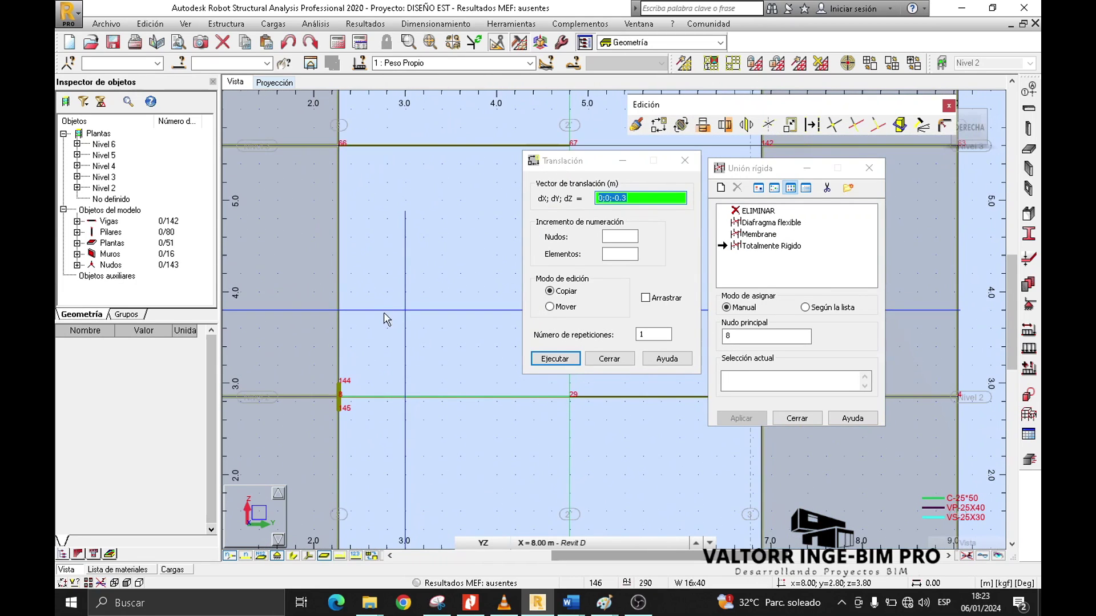
{"action": "scroll", "coordinate": [377, 297], "scroll_direction": "down", "scroll_amount": 4}
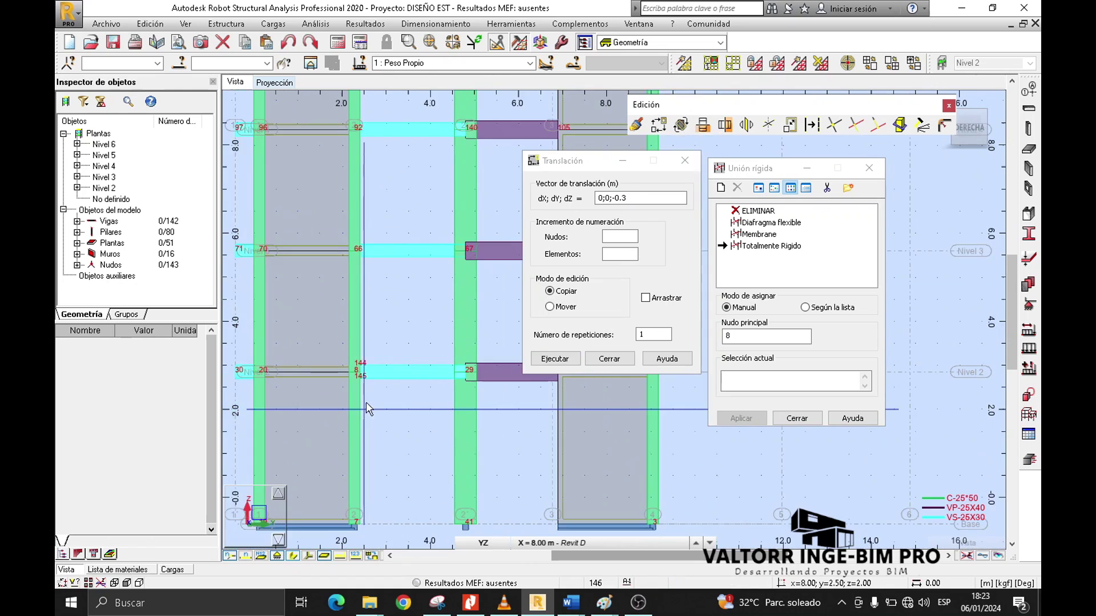
{"action": "scroll", "coordinate": [392, 251], "scroll_direction": "down", "scroll_amount": 2}
{"action": "middle_click_drag", "start_coordinate": [391, 250], "coordinate": [373, 296]}
{"action": "scroll", "coordinate": [373, 309], "scroll_direction": "up", "scroll_amount": 2}
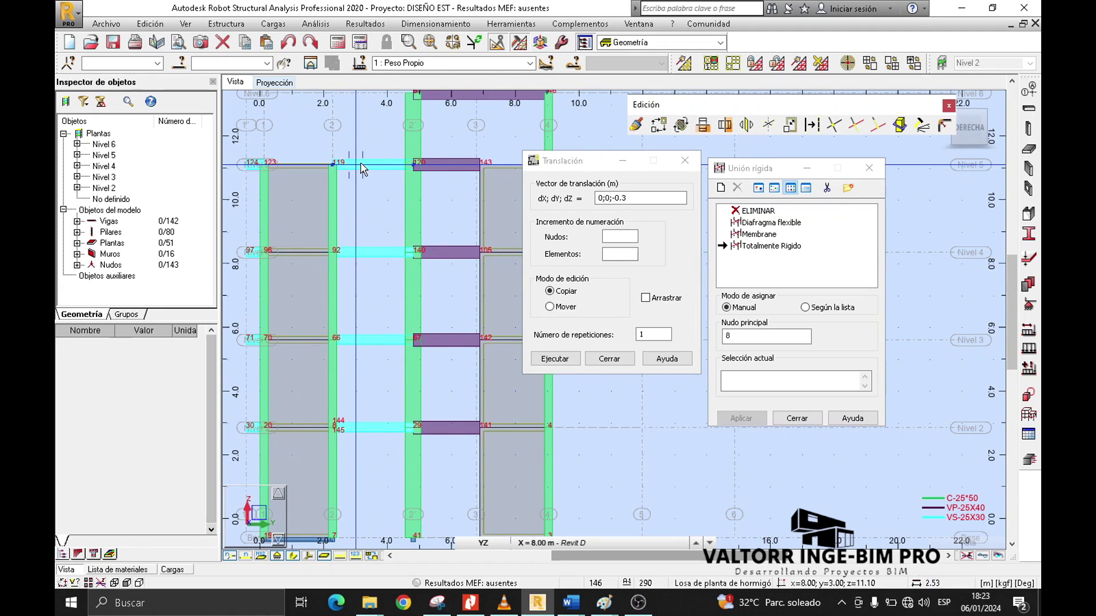
- Select nodes 66, 92 and 119, where the VS-25X30 beams meet the wall on axis 2 at levels 3 to 5
{"action": "right_click", "coordinate": [350, 374]}
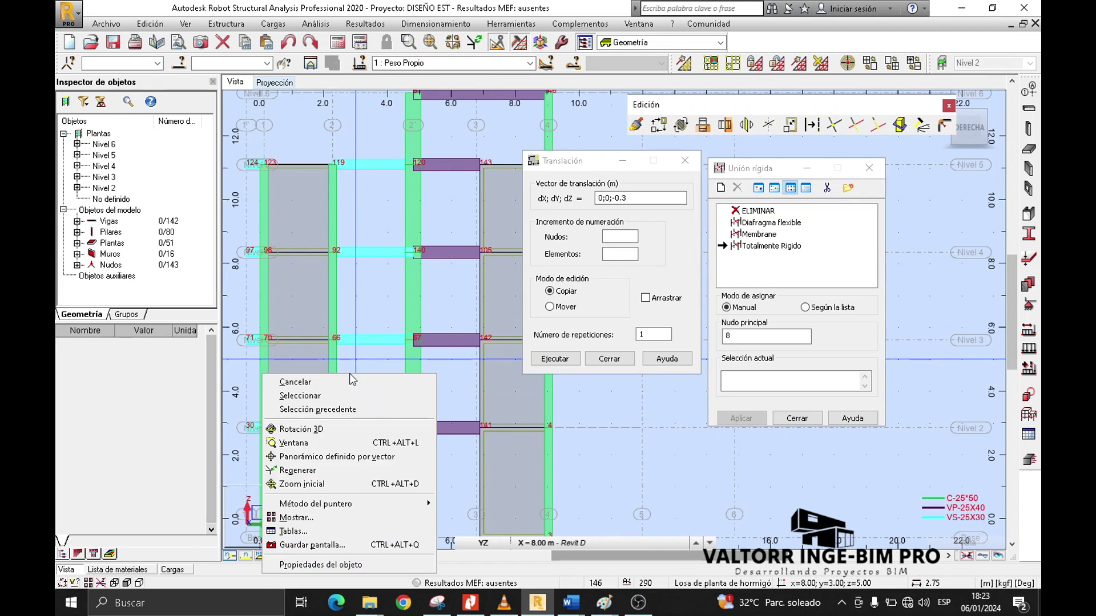
{"action": "left_click", "coordinate": [314, 397]}
{"action": "scroll", "coordinate": [366, 403], "scroll_direction": "up", "scroll_amount": 5}
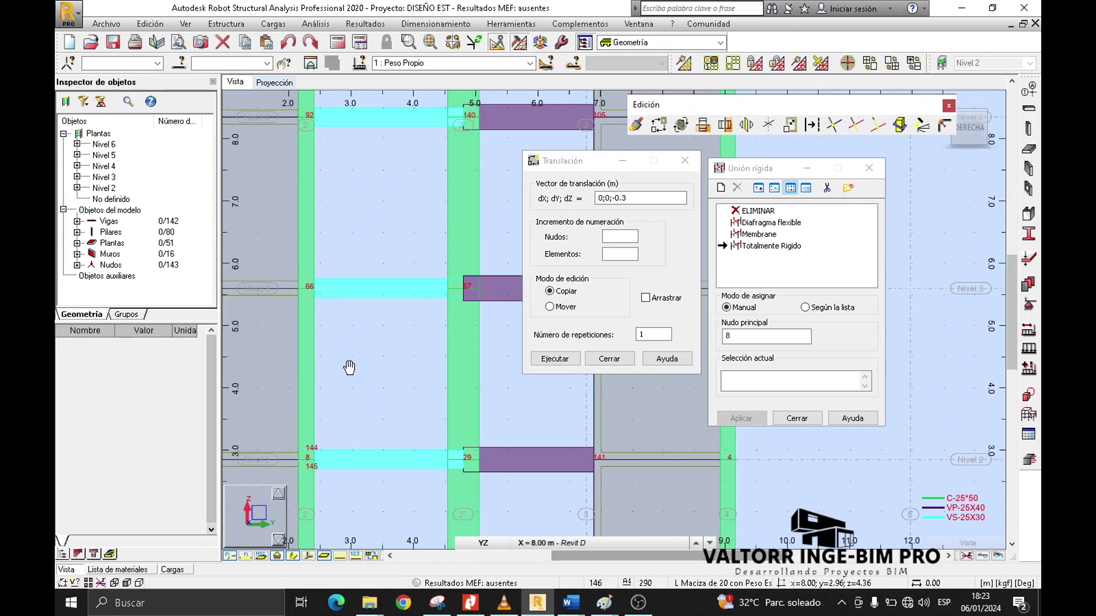
{"action": "left_click_drag", "start_coordinate": [277, 245], "coordinate": [381, 345]}
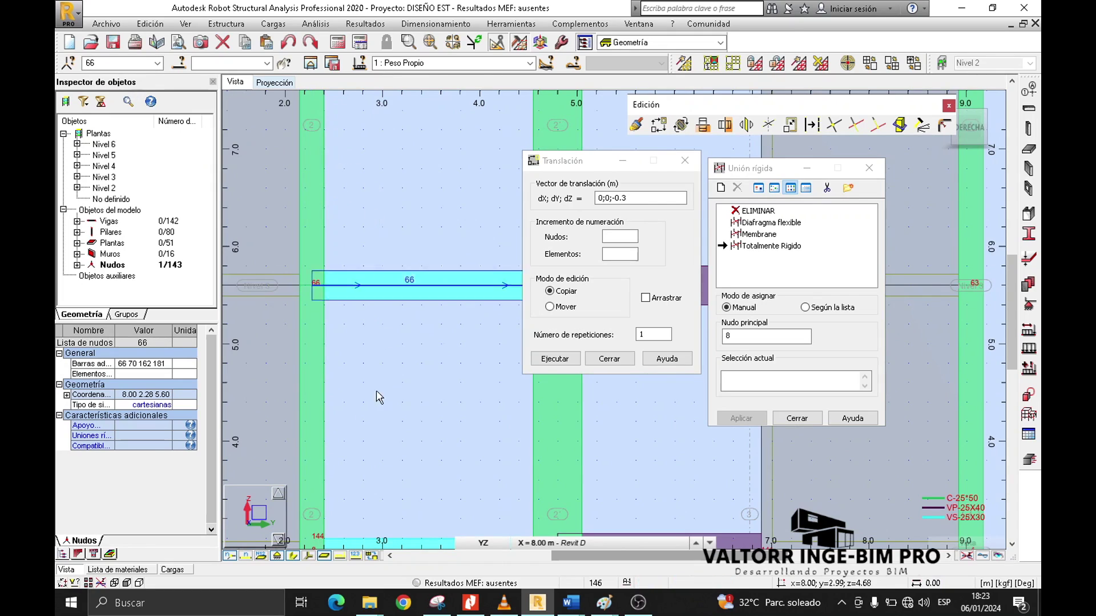
{"action": "scroll", "coordinate": [383, 368], "scroll_direction": "down", "scroll_amount": 2}
{"action": "middle_click_drag", "start_coordinate": [382, 232], "coordinate": [384, 381]}
{"action": "left_click_drag", "start_coordinate": [306, 242], "coordinate": [383, 324]}
{"action": "middle_click_drag", "start_coordinate": [385, 186], "coordinate": [416, 306]}
{"action": "left_click_drag", "start_coordinate": [323, 172], "coordinate": [419, 264]}
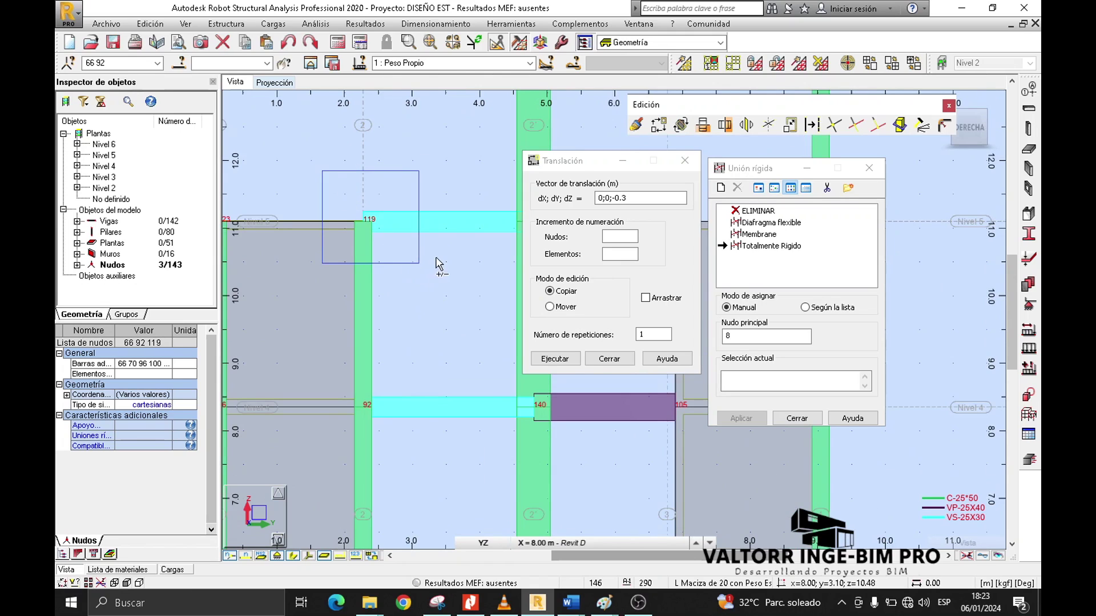
- Add nodes 123, 96, 70 and 20 along the wall's edge on axis 1 to the selection
{"action": "scroll", "coordinate": [415, 258], "scroll_direction": "down", "scroll_amount": 6}
{"action": "scroll", "coordinate": [288, 219], "scroll_direction": "up", "scroll_amount": 5}
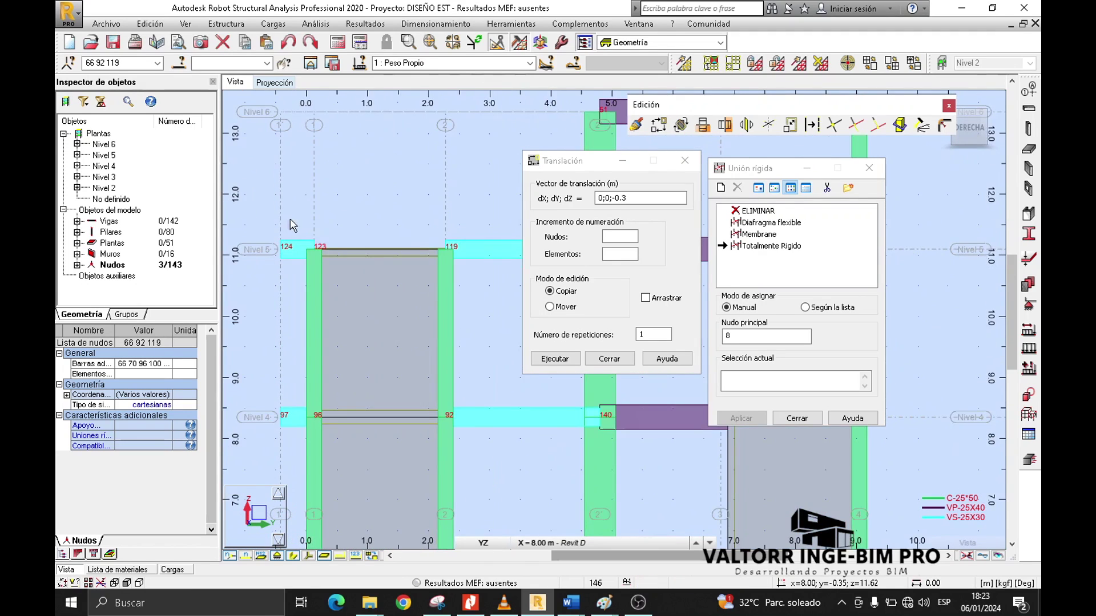
{"action": "scroll", "coordinate": [301, 212], "scroll_direction": "up", "scroll_amount": 3}
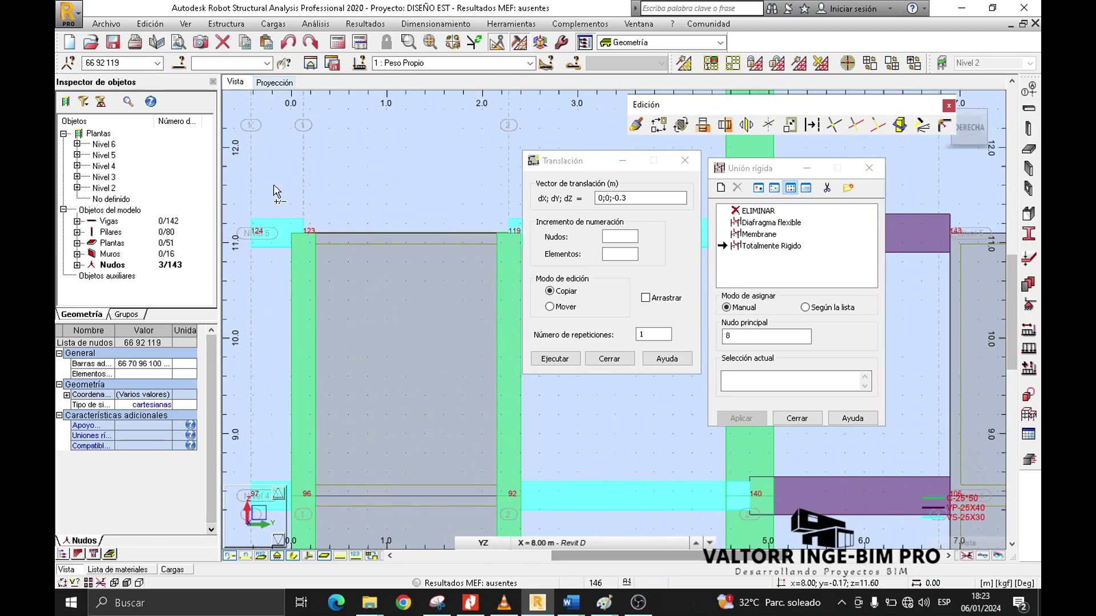
{"action": "left_click_drag", "start_coordinate": [355, 286], "coordinate": [355, 284]}
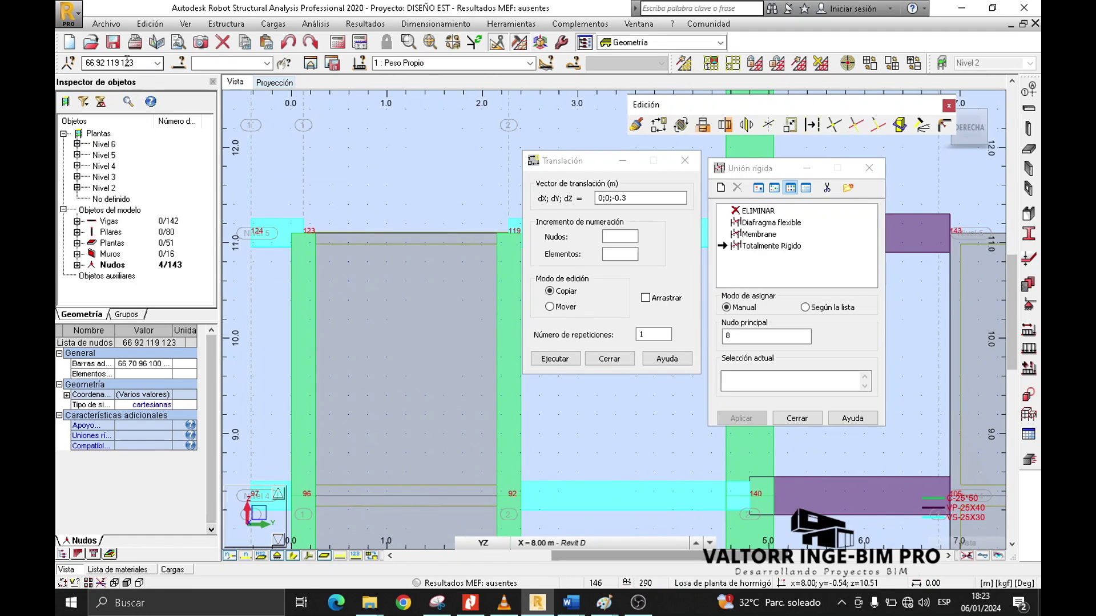
{"action": "scroll", "coordinate": [260, 406], "scroll_direction": "down", "scroll_amount": 2}
{"action": "middle_click_drag", "start_coordinate": [257, 400], "coordinate": [279, 236]}
{"action": "left_click_drag", "start_coordinate": [293, 274], "coordinate": [349, 344], "text": "ctrl"}
{"action": "middle_click_drag", "start_coordinate": [296, 364], "coordinate": [304, 185]}
{"action": "left_click_drag", "start_coordinate": [296, 279], "coordinate": [369, 362], "text": "ctrl"}
{"action": "middle_click_drag", "start_coordinate": [284, 425], "coordinate": [282, 276]}
{"action": "left_click_drag", "start_coordinate": [294, 300], "coordinate": [362, 386], "text": "ctrl"}
{"action": "scroll", "coordinate": [374, 365], "scroll_direction": "down", "scroll_amount": 4}
{"action": "middle_click_drag", "start_coordinate": [457, 226], "coordinate": [400, 287]}
{"action": "scroll", "coordinate": [403, 292], "scroll_direction": "up", "scroll_amount": 1}
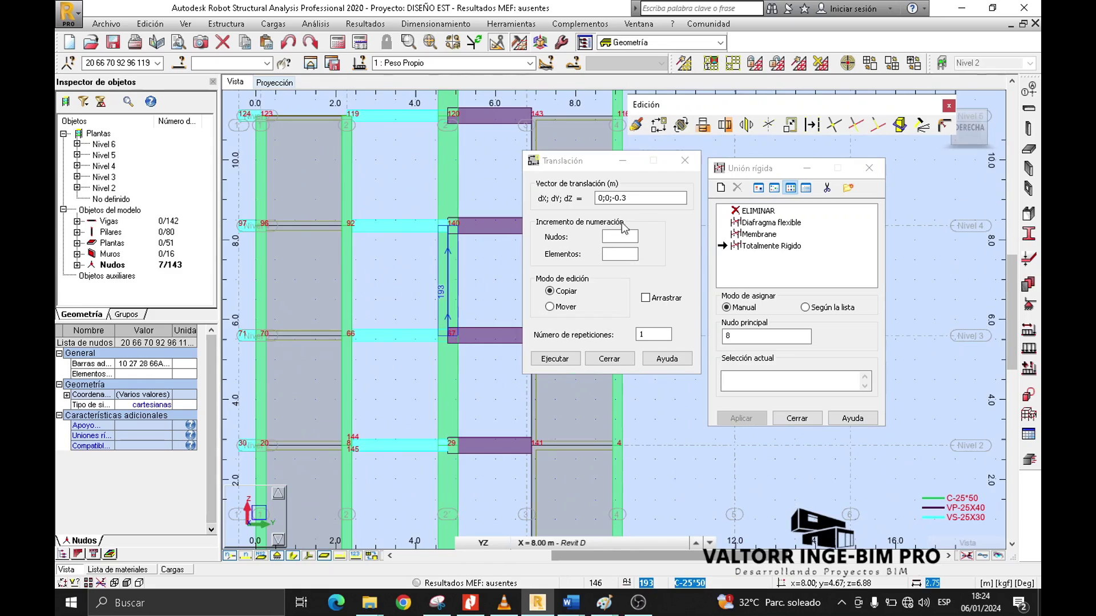
- Copy the selected wall nodes upwards with the translation vector 0;0;0.15 and one repetition, and hide the section shapes
{"action": "left_click", "coordinate": [633, 199]}
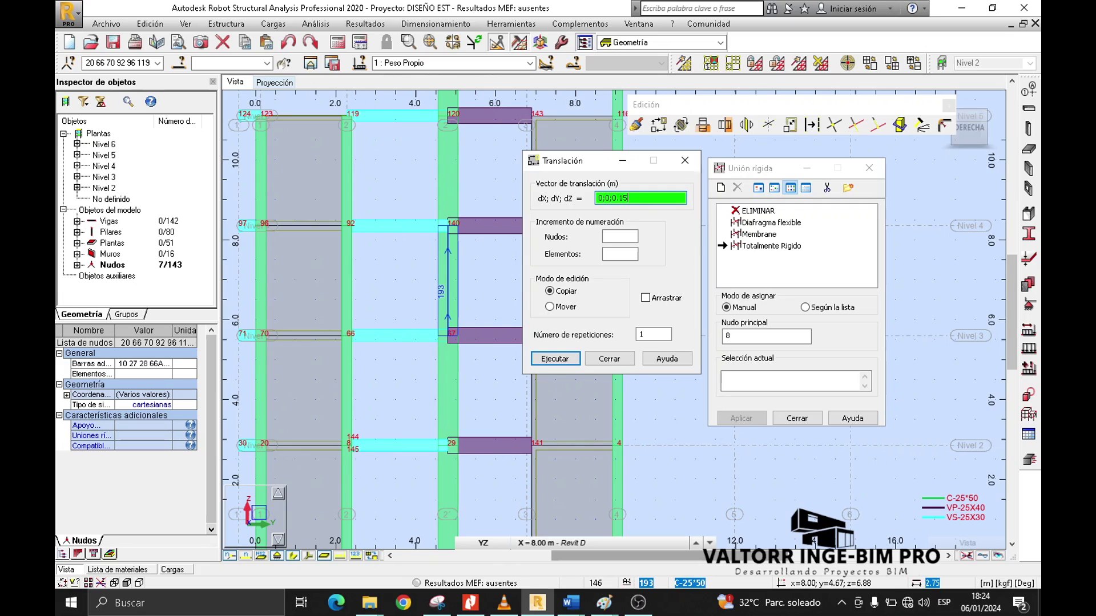
{"action": "left_click", "coordinate": [555, 359]}
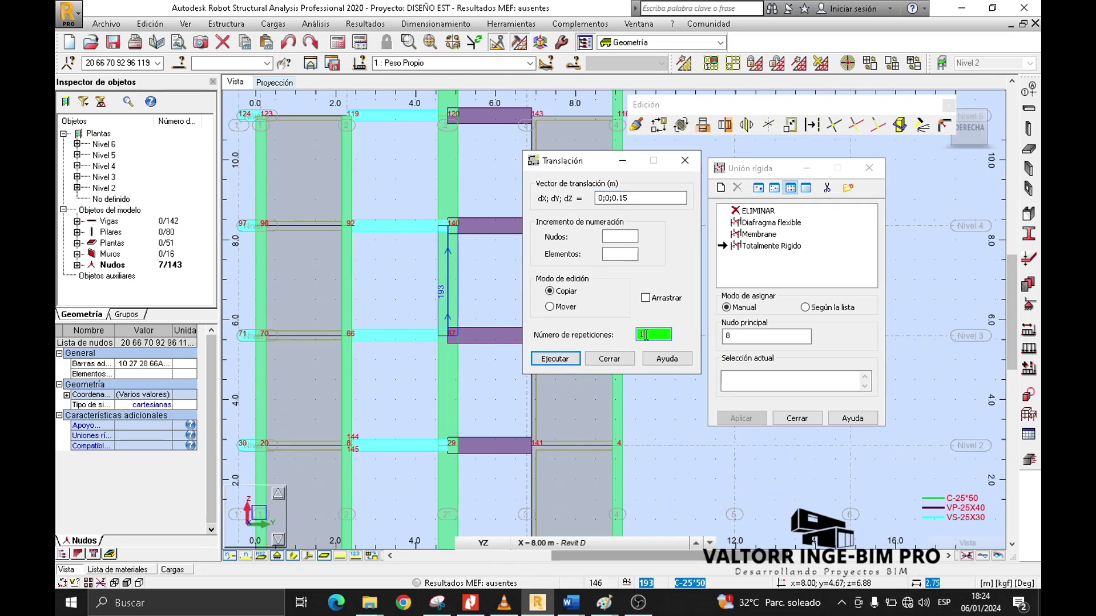
{"action": "scroll", "coordinate": [372, 229], "scroll_direction": "up", "scroll_amount": 3}
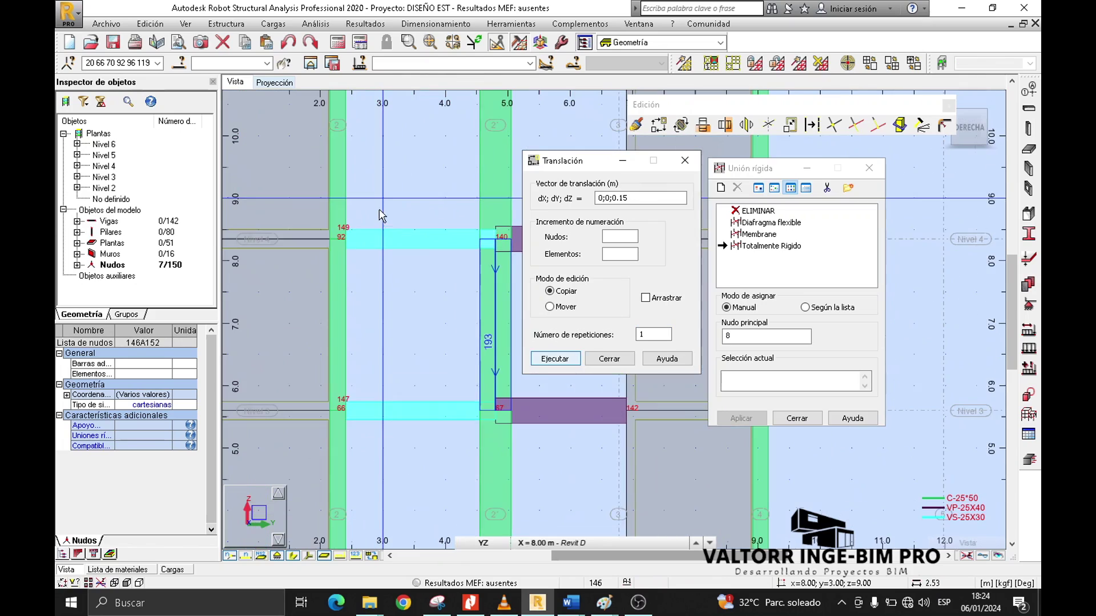
{"action": "scroll", "coordinate": [335, 201], "scroll_direction": "up", "scroll_amount": 2}
{"action": "scroll", "coordinate": [406, 325], "scroll_direction": "down", "scroll_amount": 5}
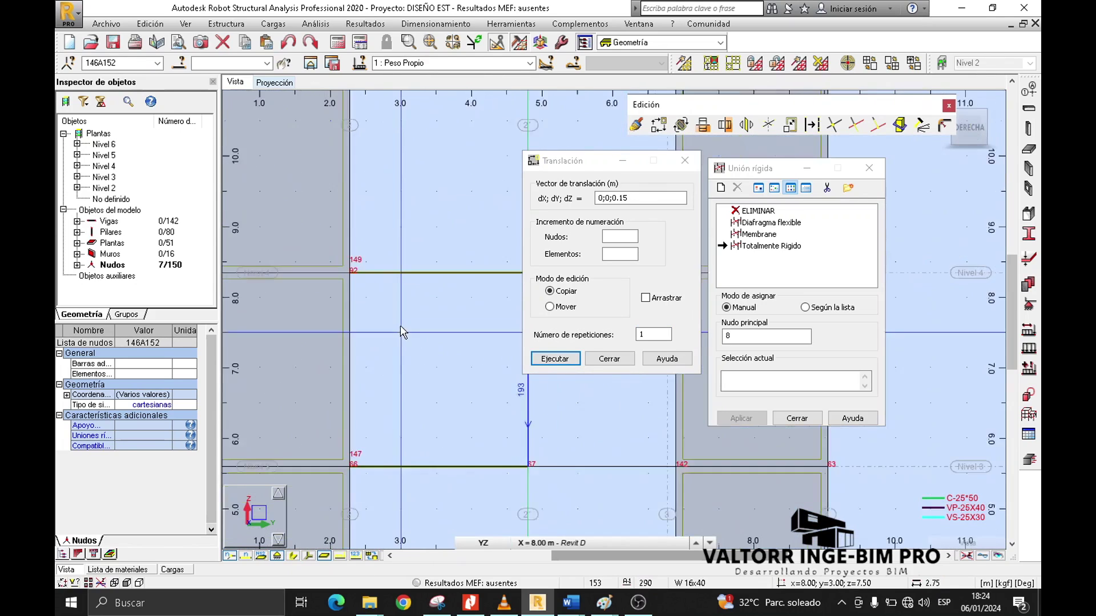
{"action": "scroll", "coordinate": [411, 237], "scroll_direction": "up", "scroll_amount": 2}
{"action": "middle_click_drag", "start_coordinate": [410, 237], "coordinate": [483, 245]}
- Copy the new upper nodes downwards to the beams' lower edges with the translation vector 0;0;-0.3
{"action": "left_click", "coordinate": [647, 198]}
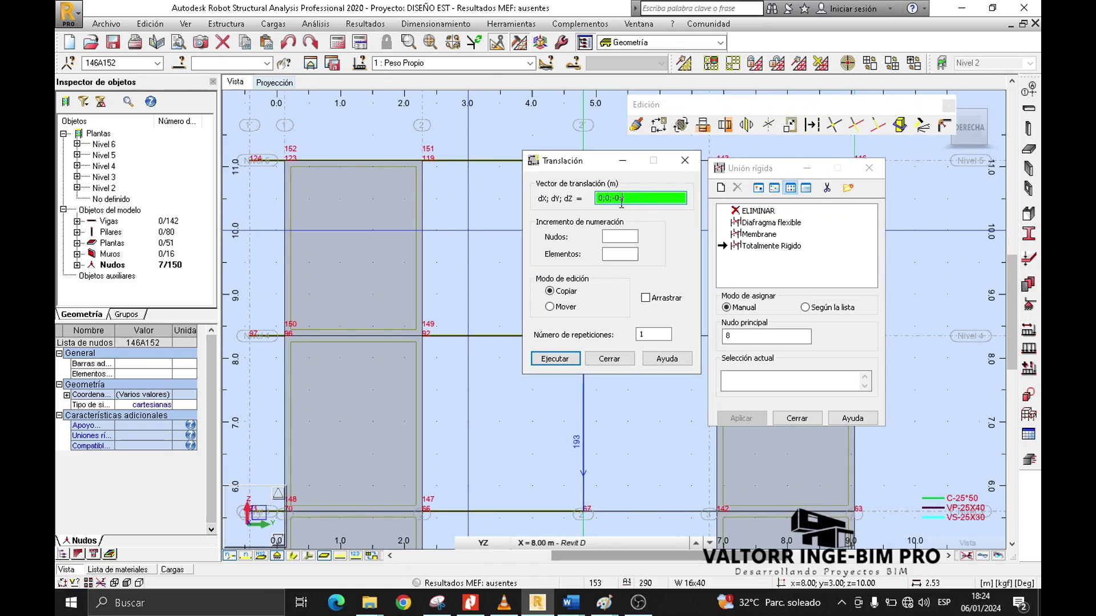
{"action": "left_click", "coordinate": [554, 358]}
{"action": "scroll", "coordinate": [423, 137], "scroll_direction": "up", "scroll_amount": 3}
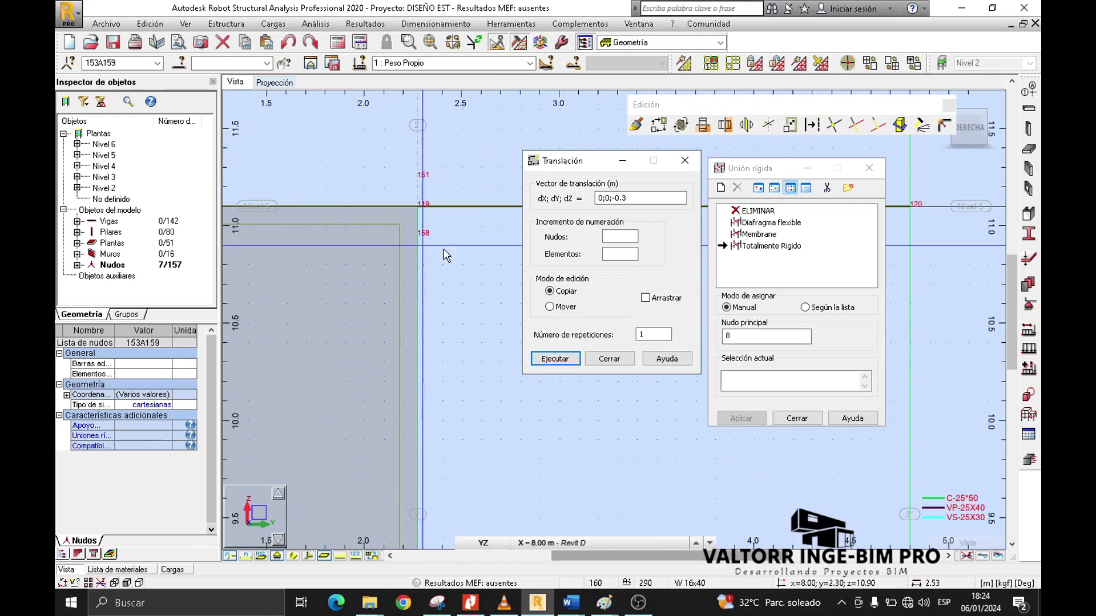
{"action": "scroll", "coordinate": [425, 235], "scroll_direction": "down", "scroll_amount": 5}
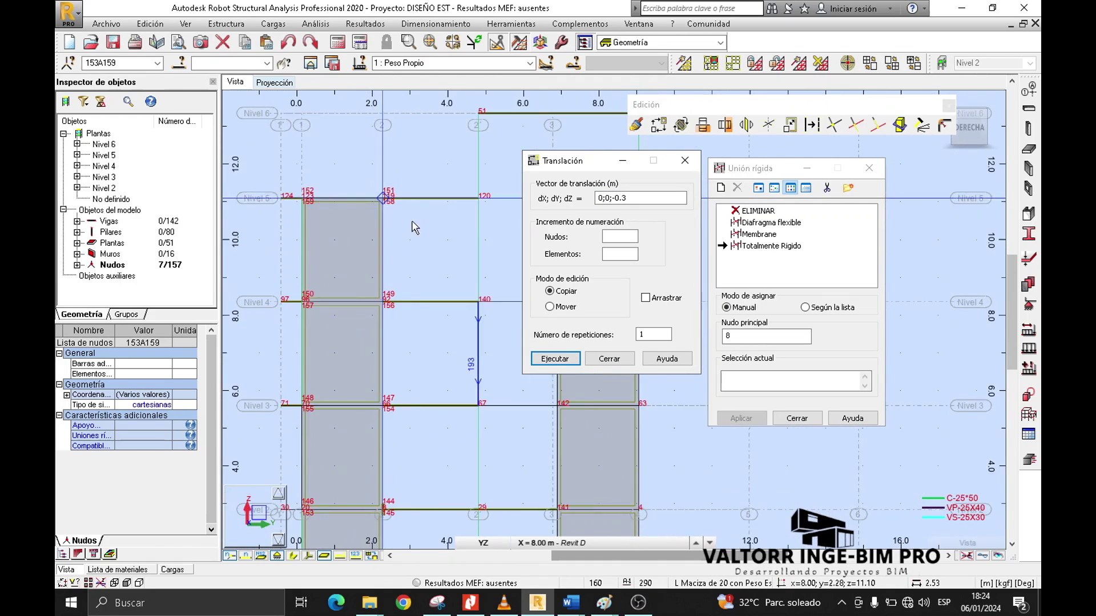
- Show the section shapes again where the VP-25X40 beams meet the wall between axes 3 and 4
{"action": "scroll", "coordinate": [412, 222], "scroll_direction": "down", "scroll_amount": 1}
{"action": "middle_click_drag", "start_coordinate": [398, 228], "coordinate": [379, 205]}
{"action": "scroll", "coordinate": [392, 234], "scroll_direction": "up", "scroll_amount": 2}
{"action": "left_click", "coordinate": [293, 556]}
{"action": "scroll", "coordinate": [370, 266], "scroll_direction": "up", "scroll_amount": 1}
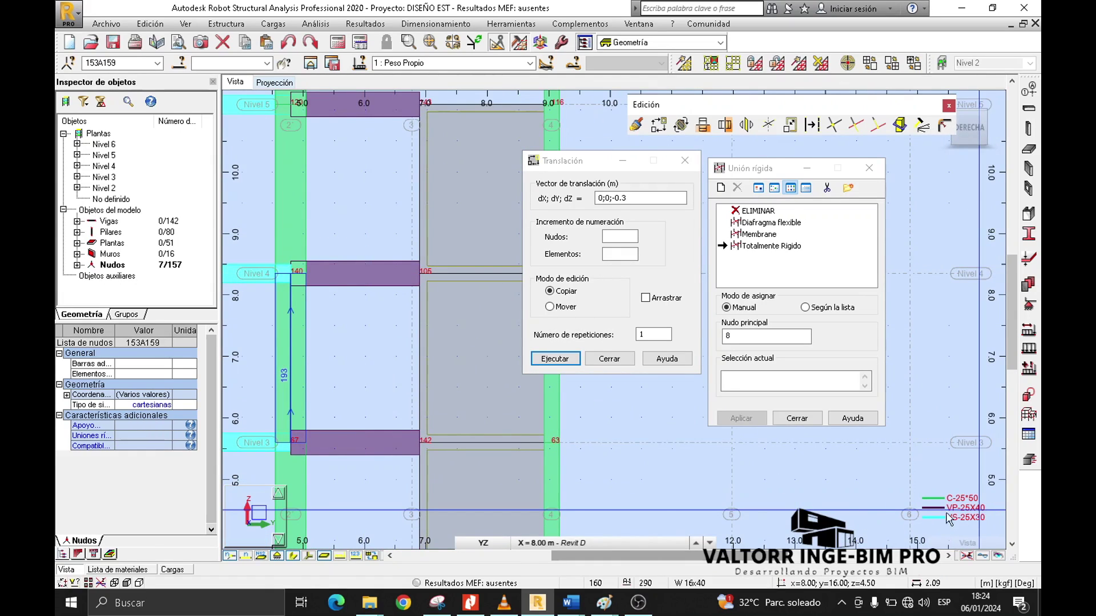
{"action": "middle_click_drag", "start_coordinate": [370, 217], "coordinate": [344, 204]}
- Select nodes 143, 105, 142 and 141, where the VP-25X40 beams meet the wall on axis 3
{"action": "right_click", "coordinate": [345, 204]}
{"action": "left_click", "coordinate": [316, 215]}
{"action": "left_click_drag", "start_coordinate": [394, 264], "coordinate": [393, 265]}
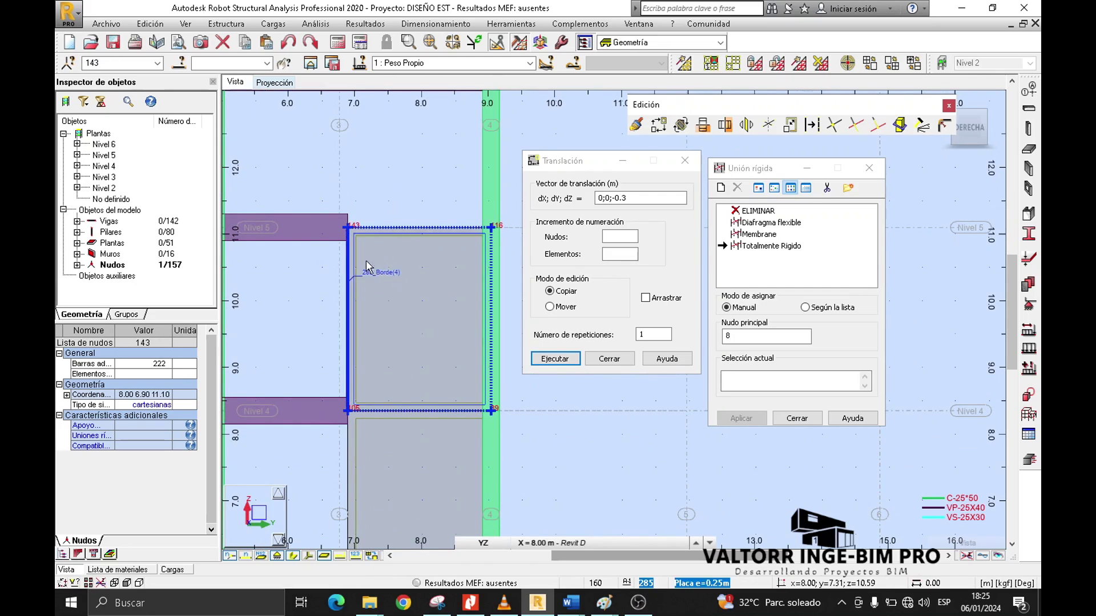
{"action": "middle_click_drag", "start_coordinate": [317, 385], "coordinate": [333, 281]}
{"action": "left_click_drag", "start_coordinate": [381, 323], "coordinate": [394, 342], "text": "ctrl"}
{"action": "middle_click_drag", "start_coordinate": [320, 408], "coordinate": [322, 213]}
{"action": "left_click_drag", "start_coordinate": [342, 264], "coordinate": [413, 346], "text": "ctrl"}
{"action": "middle_click_drag", "start_coordinate": [333, 387], "coordinate": [291, 243]}
{"action": "left_click_drag", "start_coordinate": [361, 378], "coordinate": [364, 380], "text": "ctrl"}
{"action": "scroll", "coordinate": [445, 407], "scroll_direction": "down", "scroll_amount": 5}
{"action": "scroll", "coordinate": [496, 303], "scroll_direction": "up", "scroll_amount": 2}
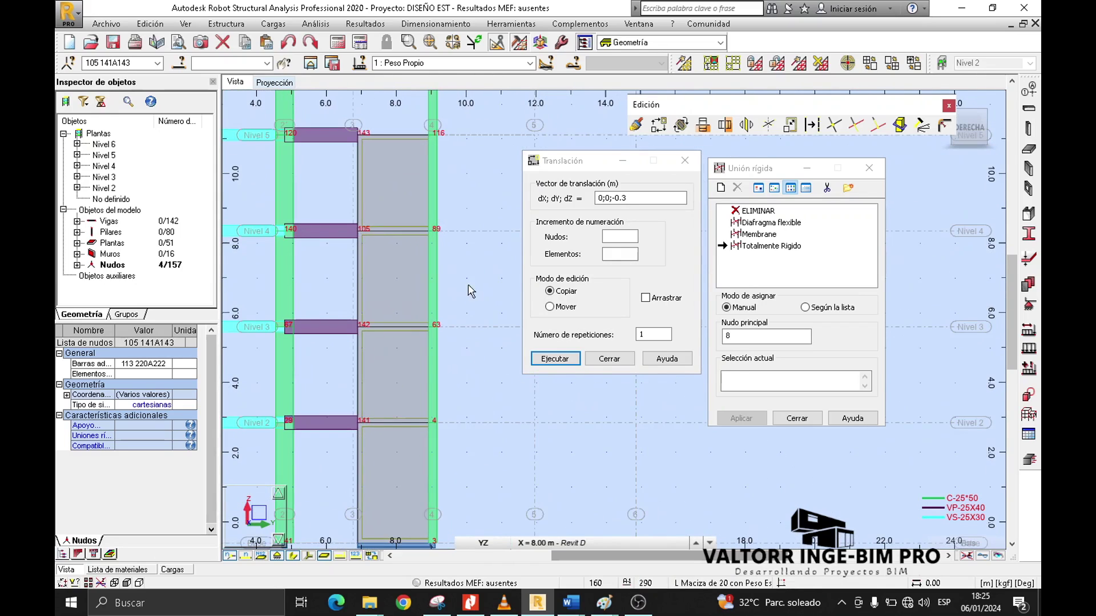
- Copy the selected axis 3 wall nodes upwards to the beams' upper edges with the translation vector 0;0;0.2
{"action": "left_click", "coordinate": [631, 198]}
{"action": "scroll", "coordinate": [380, 129], "scroll_direction": "up", "scroll_amount": 2}
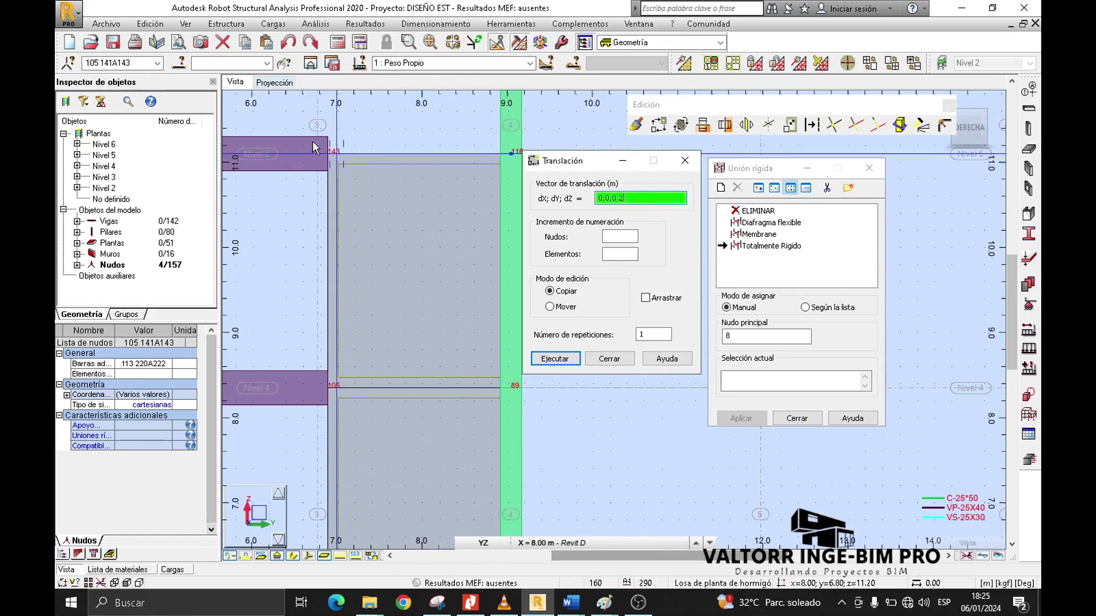
{"action": "left_click", "coordinate": [571, 358]}
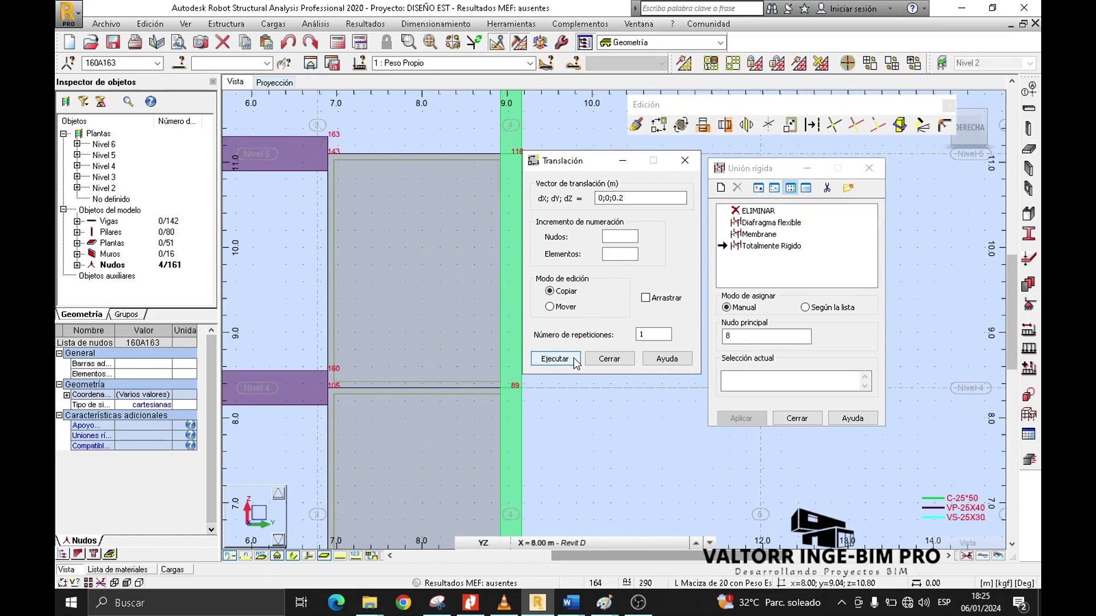
- Copy the new upper axis 3 nodes downwards to the VP-25X40 beams' lower edges with the translation vector 0;0;-0.4
{"action": "left_click", "coordinate": [630, 198]}
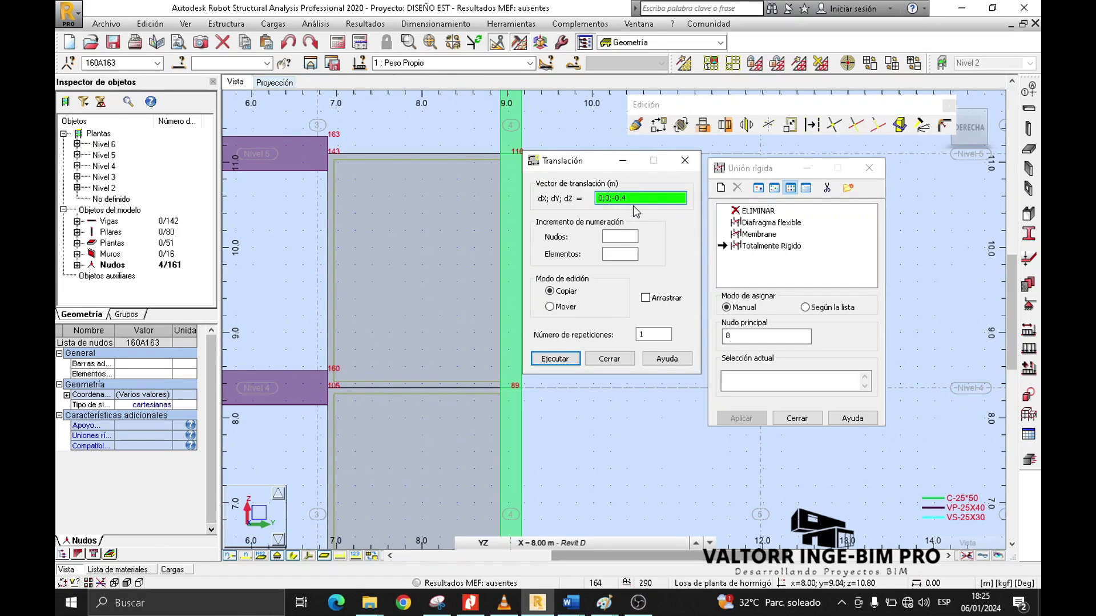
{"action": "left_click", "coordinate": [555, 359]}
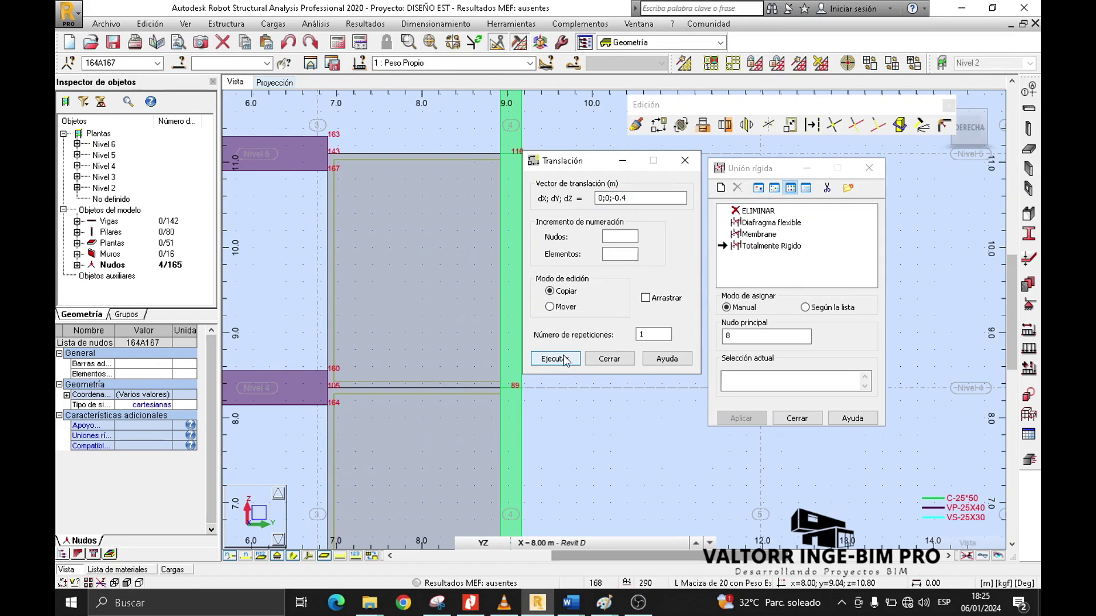
{"action": "scroll", "coordinate": [301, 246], "scroll_direction": "down", "scroll_amount": 3}
{"action": "scroll", "coordinate": [300, 277], "scroll_direction": "down", "scroll_amount": 2}
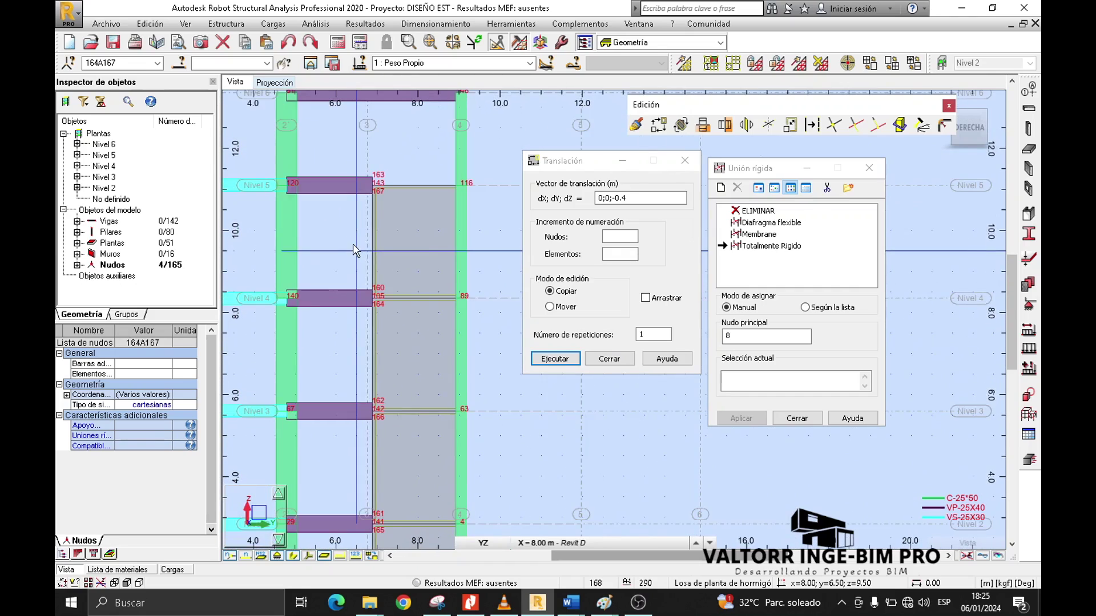
{"action": "scroll", "coordinate": [346, 253], "scroll_direction": "down", "scroll_amount": 2}
{"action": "left_click", "coordinate": [621, 161]}
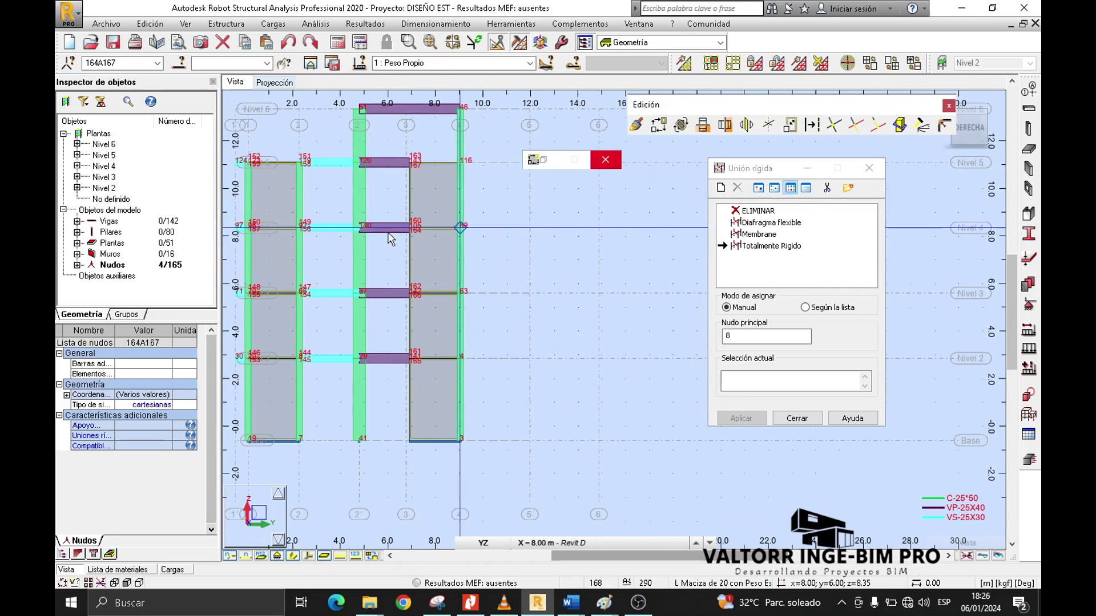
- Hide the section shapes and bring the Nivel 3 wall node 66 on axis 2 into view for rigid linking
{"action": "scroll", "coordinate": [290, 362], "scroll_direction": "up", "scroll_amount": 2}
{"action": "scroll", "coordinate": [291, 366], "scroll_direction": "up", "scroll_amount": 3}
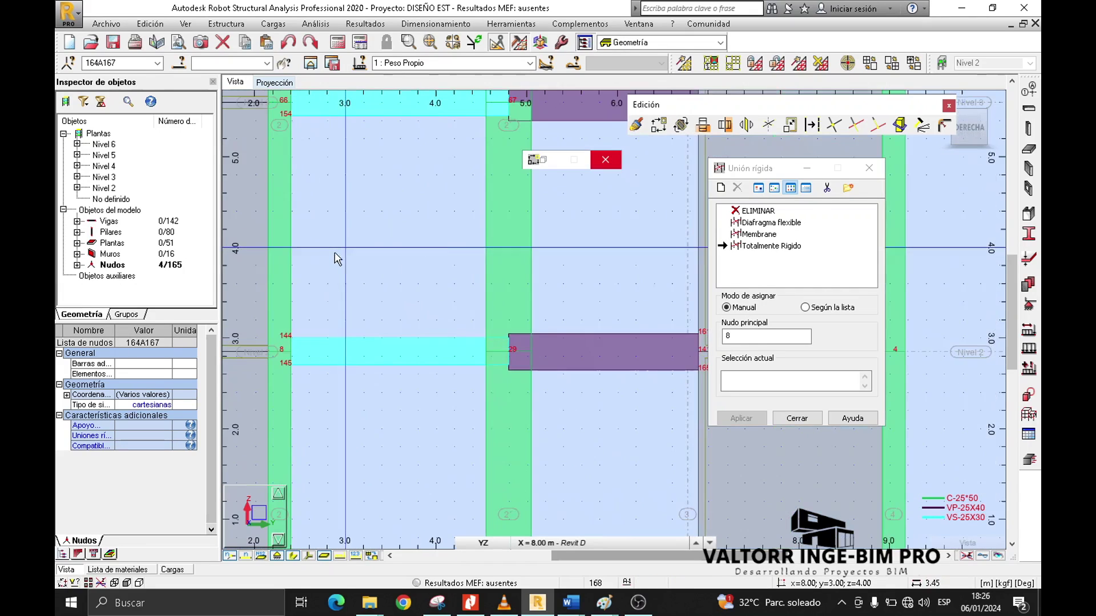
{"action": "left_click", "coordinate": [292, 557]}
{"action": "middle_click_drag", "start_coordinate": [445, 212], "coordinate": [421, 365]}
{"action": "scroll", "coordinate": [347, 242], "scroll_direction": "up", "scroll_amount": 3}
{"action": "middle_click_drag", "start_coordinate": [353, 261], "coordinate": [380, 252]}
{"action": "left_click_drag", "start_coordinate": [759, 168], "coordinate": [576, 192]}
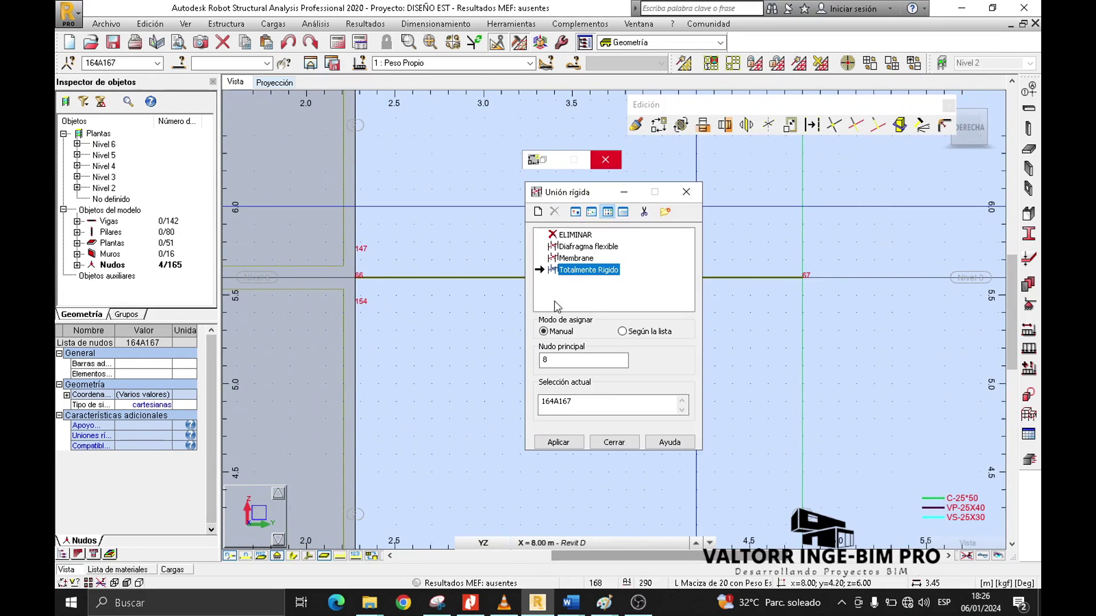
- Assign Totalmente Rigido links from main node 66 to nodes 147 and 154 at Nivel 3
{"action": "left_click", "coordinate": [551, 361]}
{"action": "scroll", "coordinate": [365, 274], "scroll_direction": "up", "scroll_amount": 2}
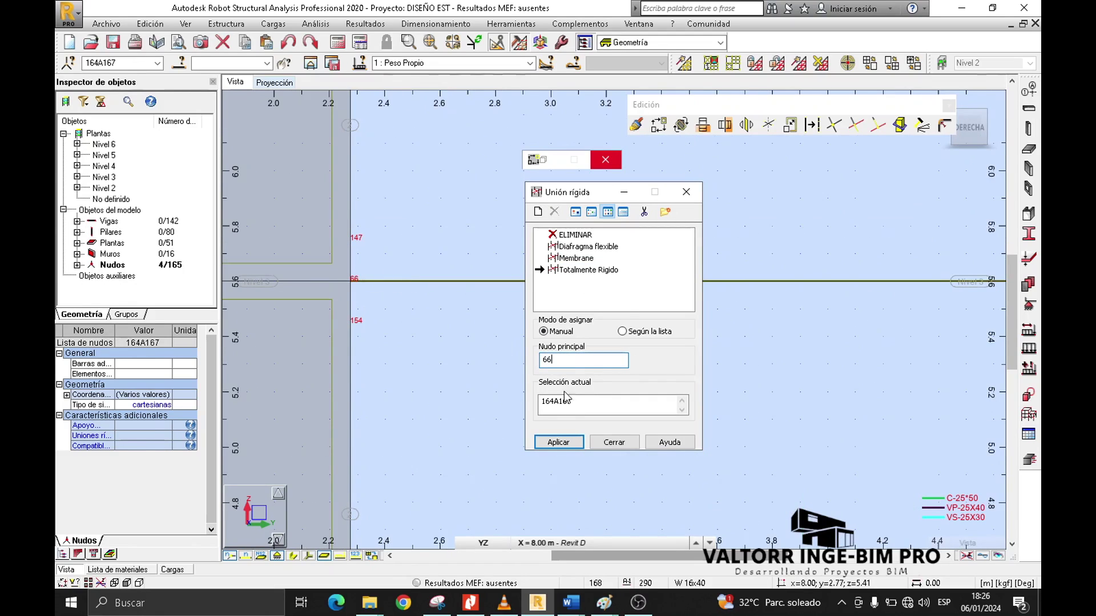
{"action": "type", "text": "147"}
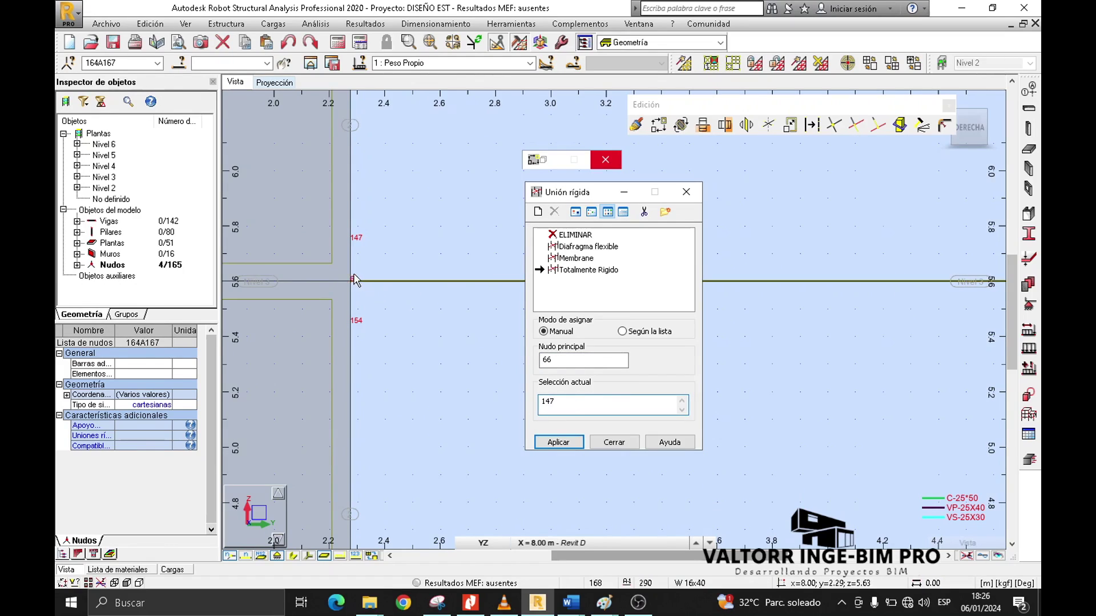
{"action": "left_click", "coordinate": [549, 442]}
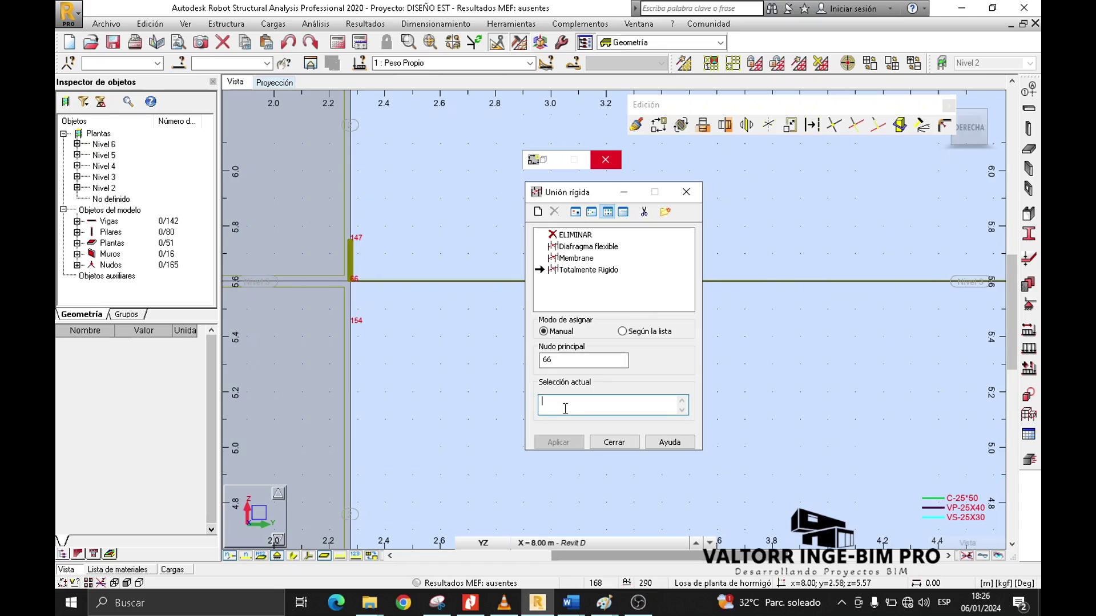
{"action": "type", "text": "154"}
{"action": "left_click", "coordinate": [558, 442]}
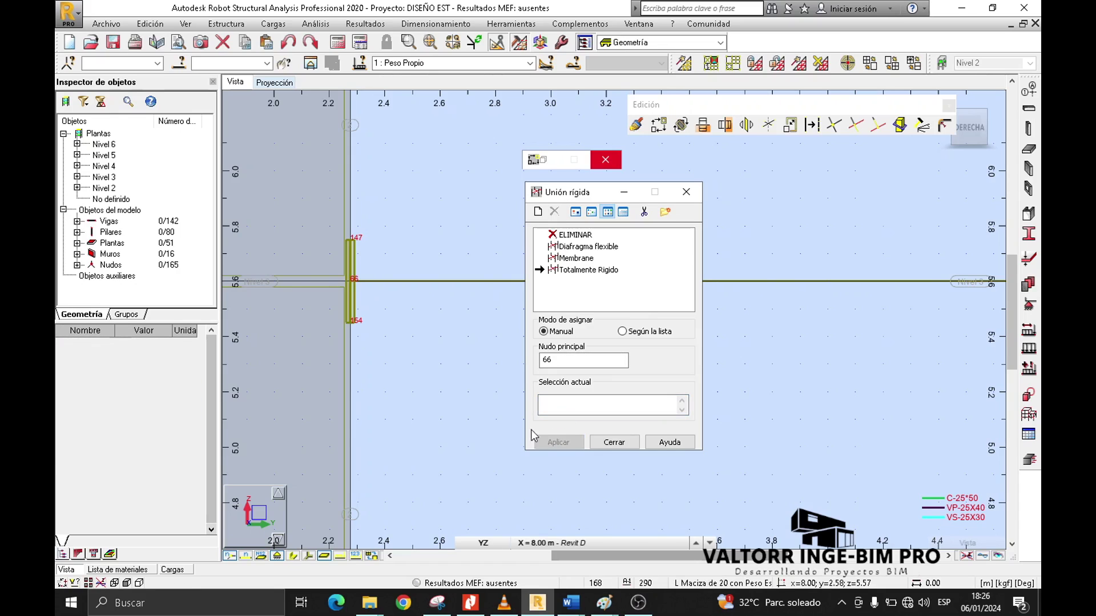
- Assign fully rigid links from main node 92 to nodes 149 and 156 at Nivel 4
{"action": "scroll", "coordinate": [400, 424], "scroll_direction": "down", "scroll_amount": 5}
{"action": "middle_click_drag", "start_coordinate": [464, 279], "coordinate": [421, 459]}
{"action": "scroll", "coordinate": [375, 189], "scroll_direction": "up", "scroll_amount": 3}
{"action": "middle_click_drag", "start_coordinate": [375, 189], "coordinate": [383, 321]}
{"action": "double_click", "coordinate": [552, 359]}
{"action": "left_click", "coordinate": [556, 413]}
{"action": "type", "text": "156"}
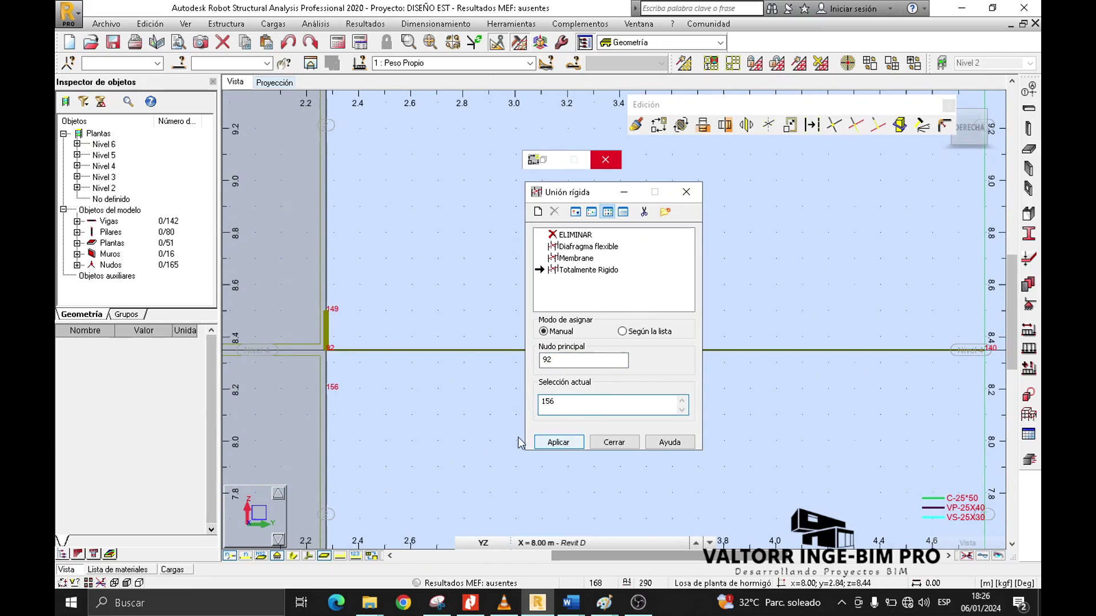
{"action": "left_click", "coordinate": [547, 442]}
- Assign fully rigid links from main node 119 to nodes 151 and 158 at Nivel 5
{"action": "scroll", "coordinate": [394, 446], "scroll_direction": "down", "scroll_amount": 3}
{"action": "middle_click_drag", "start_coordinate": [406, 337], "coordinate": [396, 530]}
{"action": "scroll", "coordinate": [371, 151], "scroll_direction": "up", "scroll_amount": 5}
{"action": "middle_click_drag", "start_coordinate": [371, 151], "coordinate": [384, 313]}
{"action": "double_click", "coordinate": [559, 361]}
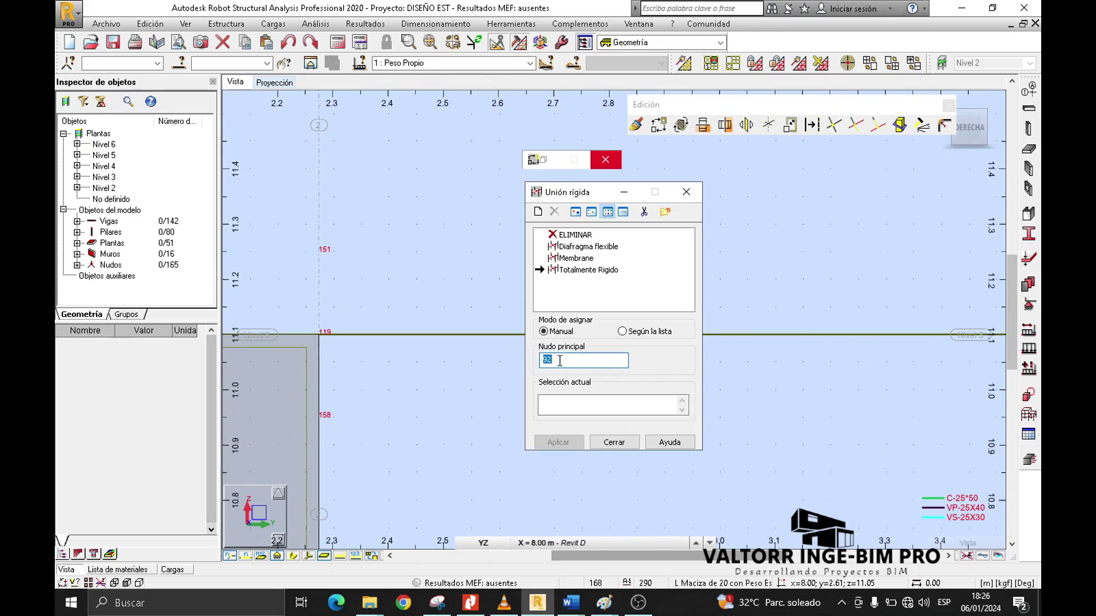
{"action": "left_click", "coordinate": [577, 407]}
{"action": "type", "text": "151"}
{"action": "left_click", "coordinate": [550, 444]}
{"action": "left_click", "coordinate": [565, 406]}
{"action": "type", "text": "158"}
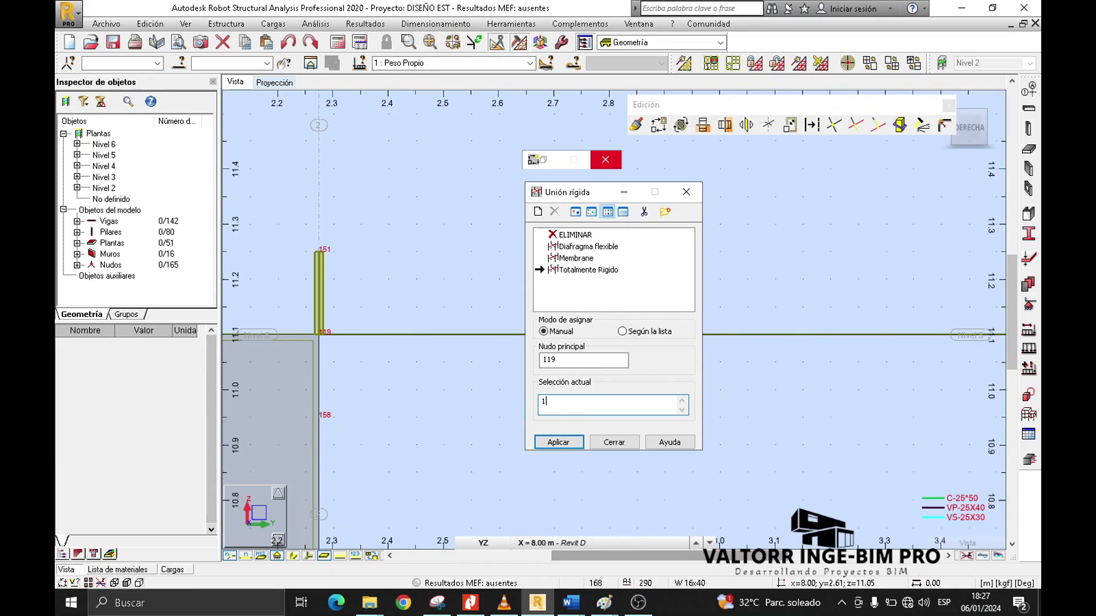
{"action": "left_click", "coordinate": [553, 442]}
- Compare the Nivel 5 rigid links on axis 2 with the beam's section shape, then hide the shapes again
{"action": "left_click", "coordinate": [292, 555]}
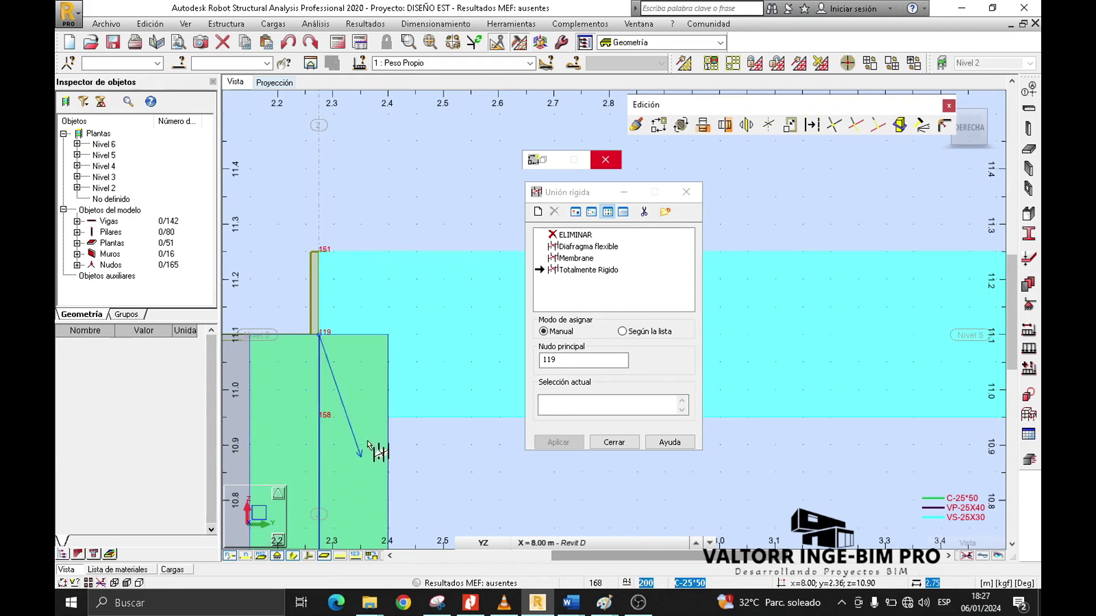
{"action": "scroll", "coordinate": [343, 246], "scroll_direction": "down", "scroll_amount": 3}
{"action": "middle_click_drag", "start_coordinate": [314, 227], "coordinate": [391, 200]}
{"action": "left_click", "coordinate": [293, 555]}
- Assign fully rigid links from main node 123 to nodes 152 and 159 at Nivel 5 on axis 1
{"action": "scroll", "coordinate": [366, 394], "scroll_direction": "down", "scroll_amount": 3}
{"action": "scroll", "coordinate": [276, 304], "scroll_direction": "up", "scroll_amount": 5}
{"action": "left_click", "coordinate": [570, 360]}
{"action": "key", "text": "BackSpace"}
{"action": "key", "text": "BackSpace"}
{"action": "type", "text": "23"}
{"action": "left_click", "coordinate": [559, 400]}
{"action": "type", "text": "159"}
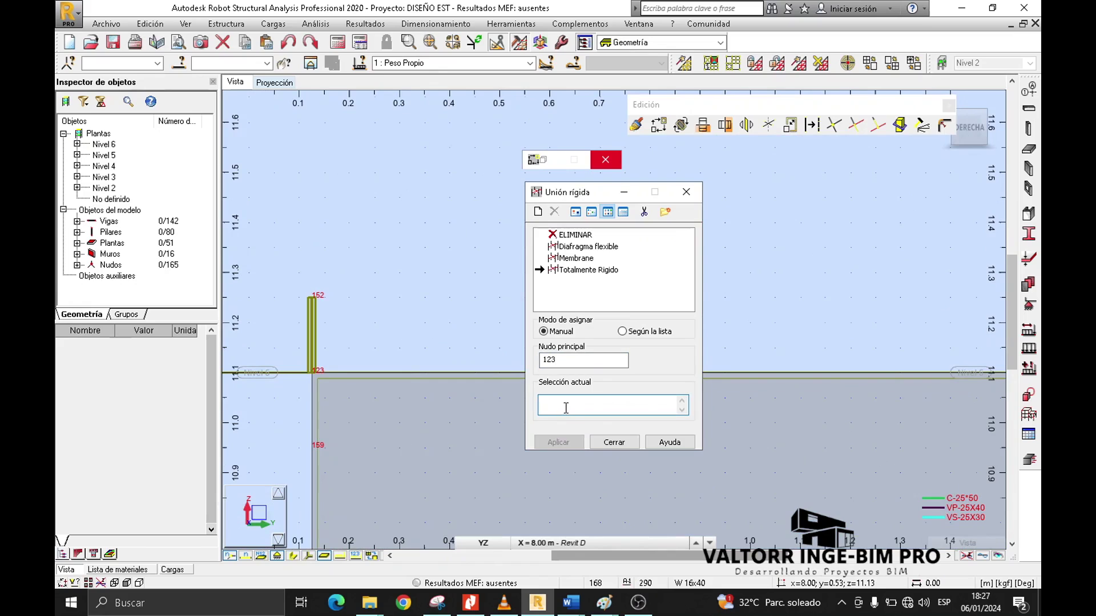
{"action": "left_click", "coordinate": [553, 442]}
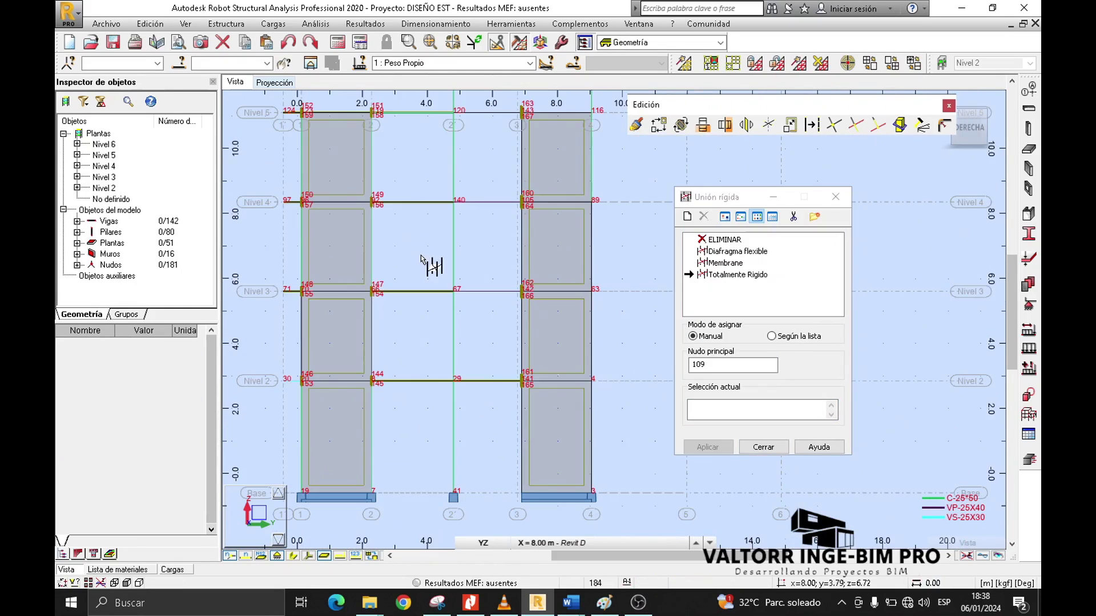
- Review the wall-to-beam rigid links on the Revit D elevation and on the Revit A elevation at X = -0.00 m
{"action": "scroll", "coordinate": [388, 365], "scroll_direction": "up", "scroll_amount": 4}
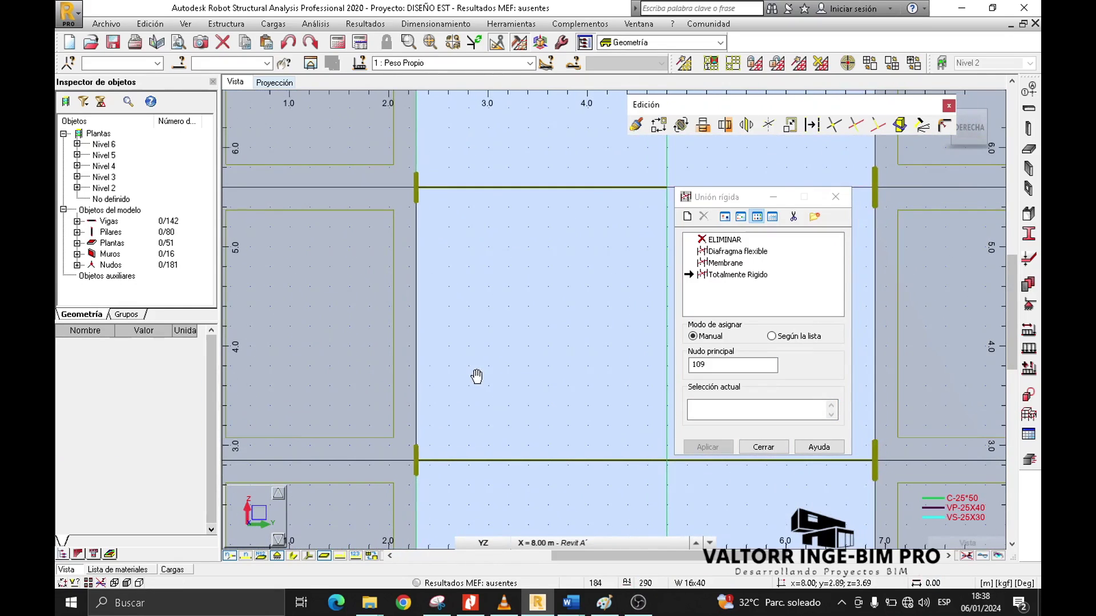
{"action": "scroll", "coordinate": [467, 387], "scroll_direction": "down", "scroll_amount": 4}
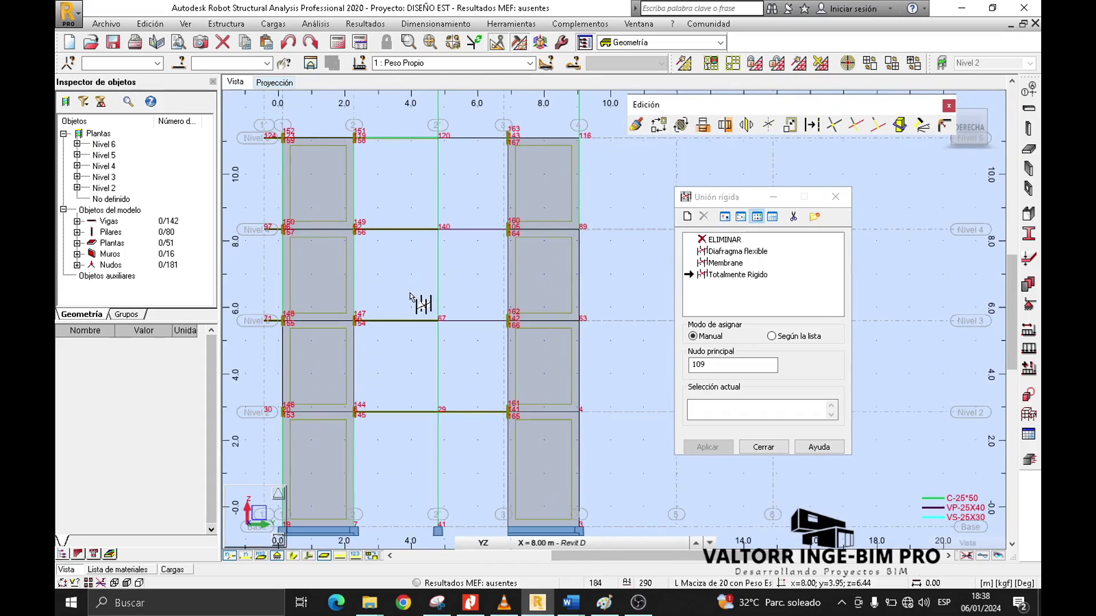
{"action": "scroll", "coordinate": [412, 287], "scroll_direction": "down", "scroll_amount": 3}
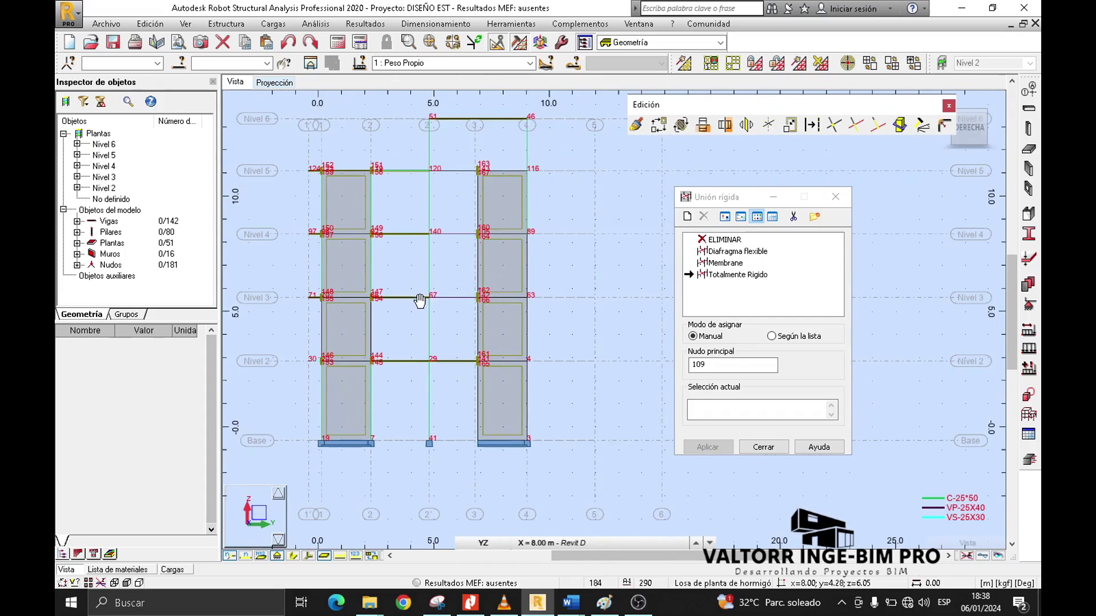
{"action": "scroll", "coordinate": [421, 306], "scroll_direction": "up", "scroll_amount": 1}
{"action": "left_click", "coordinate": [544, 543]}
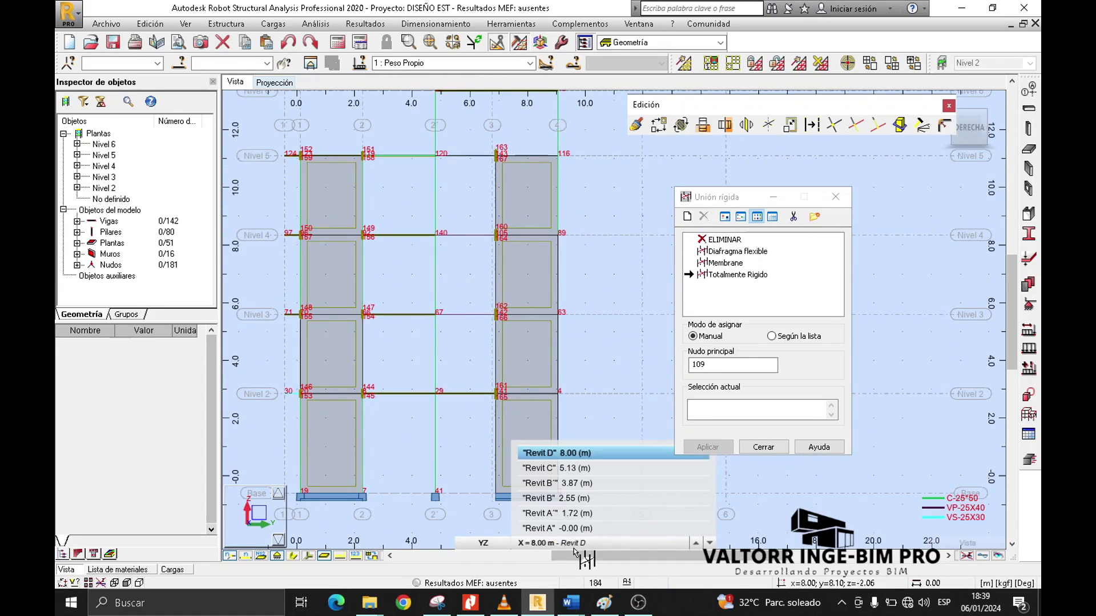
{"action": "left_click", "coordinate": [561, 532]}
{"action": "middle_click_drag", "start_coordinate": [437, 362], "coordinate": [396, 366]}
{"action": "scroll", "coordinate": [408, 370], "scroll_direction": "down", "scroll_amount": 1}
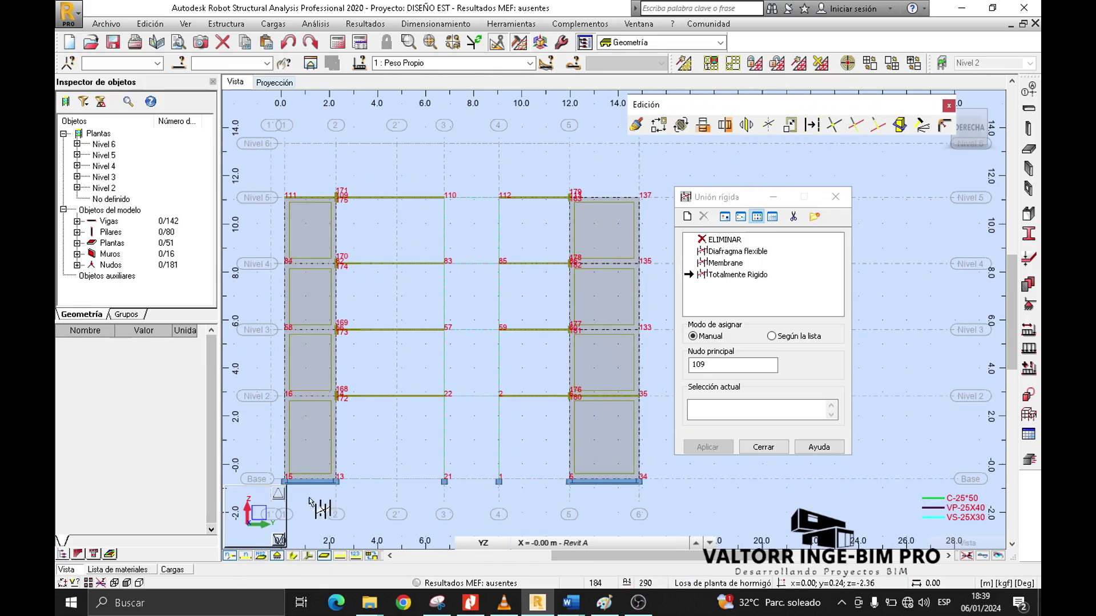
- Hide the node numbers on the Revit A elevation and close the rigid link and editing tools
{"action": "middle_click_drag", "start_coordinate": [383, 431], "coordinate": [383, 419]}
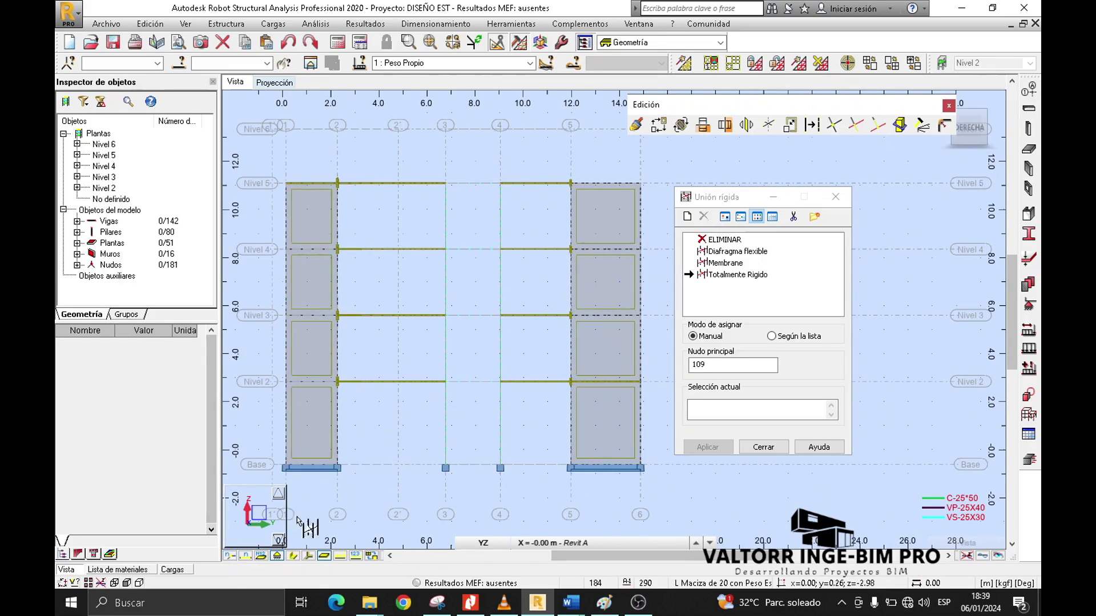
{"action": "scroll", "coordinate": [375, 234], "scroll_direction": "up", "scroll_amount": 1}
{"action": "middle_click_drag", "start_coordinate": [374, 230], "coordinate": [384, 209]}
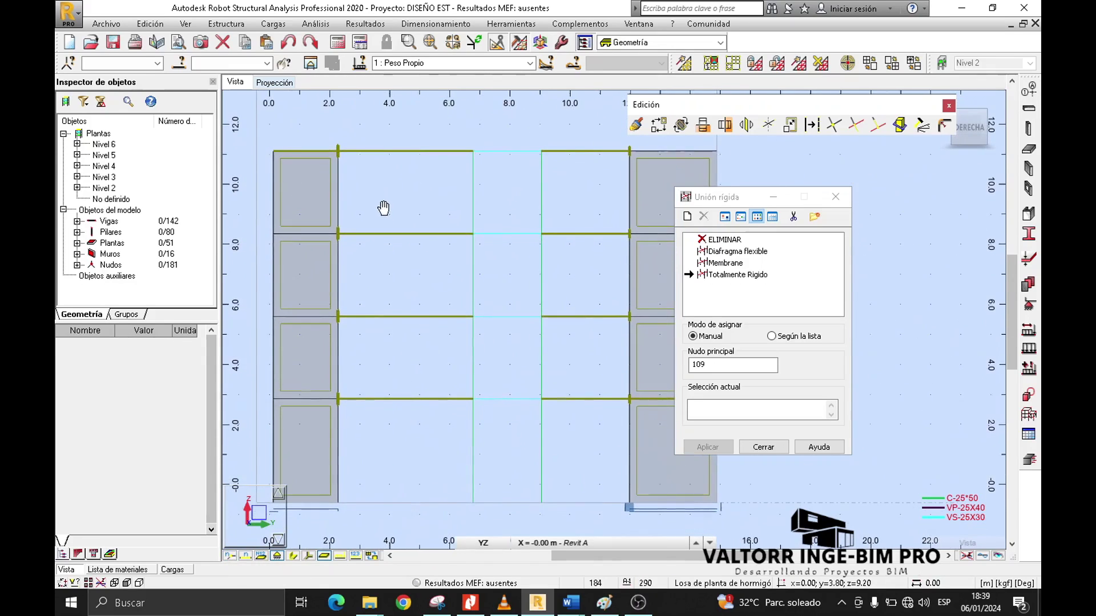
{"action": "left_click", "coordinate": [835, 197]}
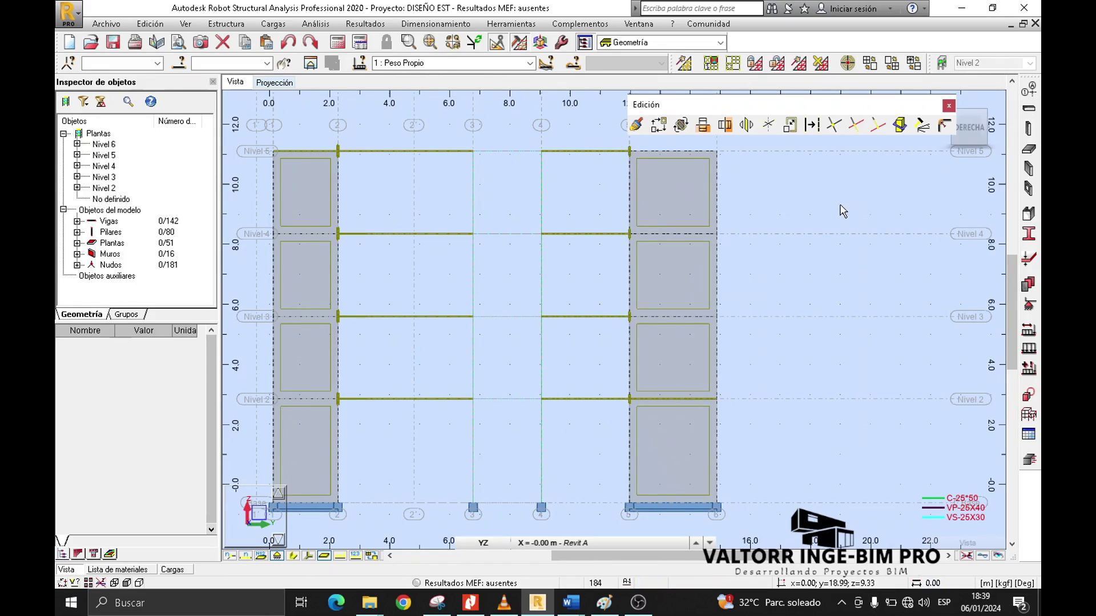
{"action": "left_click", "coordinate": [948, 107]}
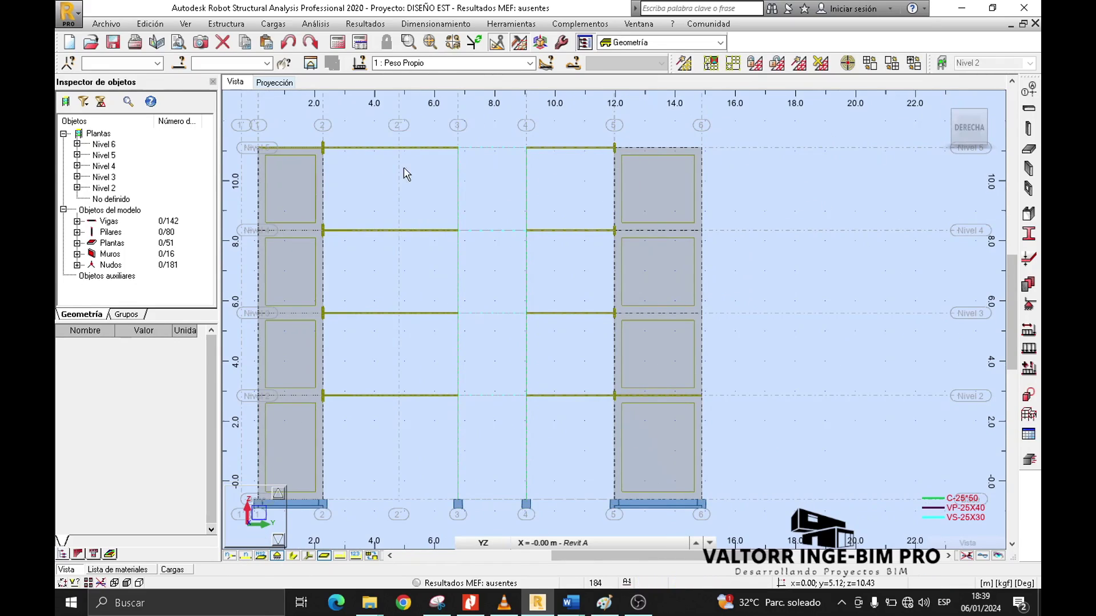
- Examine the Revit A rigid links against the beam section shapes, hiding the shapes again at the end
{"action": "scroll", "coordinate": [342, 151], "scroll_direction": "up", "scroll_amount": 3}
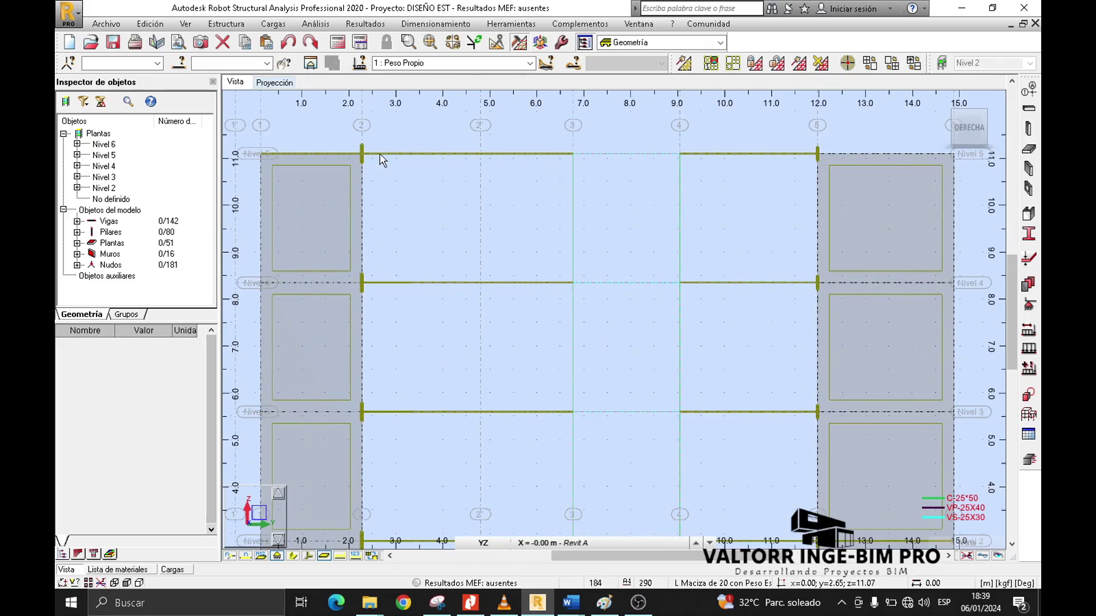
{"action": "left_click", "coordinate": [293, 557]}
{"action": "scroll", "coordinate": [465, 362], "scroll_direction": "down", "scroll_amount": 1}
{"action": "middle_click_drag", "start_coordinate": [461, 363], "coordinate": [396, 279]}
{"action": "scroll", "coordinate": [401, 296], "scroll_direction": "down", "scroll_amount": 2}
{"action": "middle_click_drag", "start_coordinate": [365, 498], "coordinate": [358, 498]}
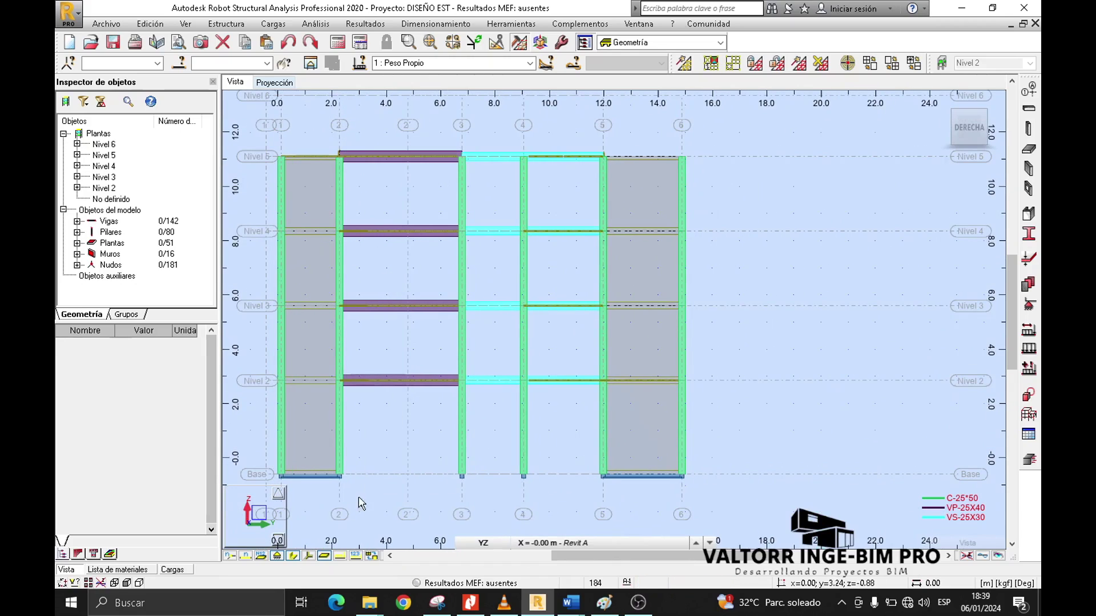
{"action": "left_click", "coordinate": [293, 557]}
{"action": "middle_click_drag", "start_coordinate": [416, 328], "coordinate": [409, 338]}
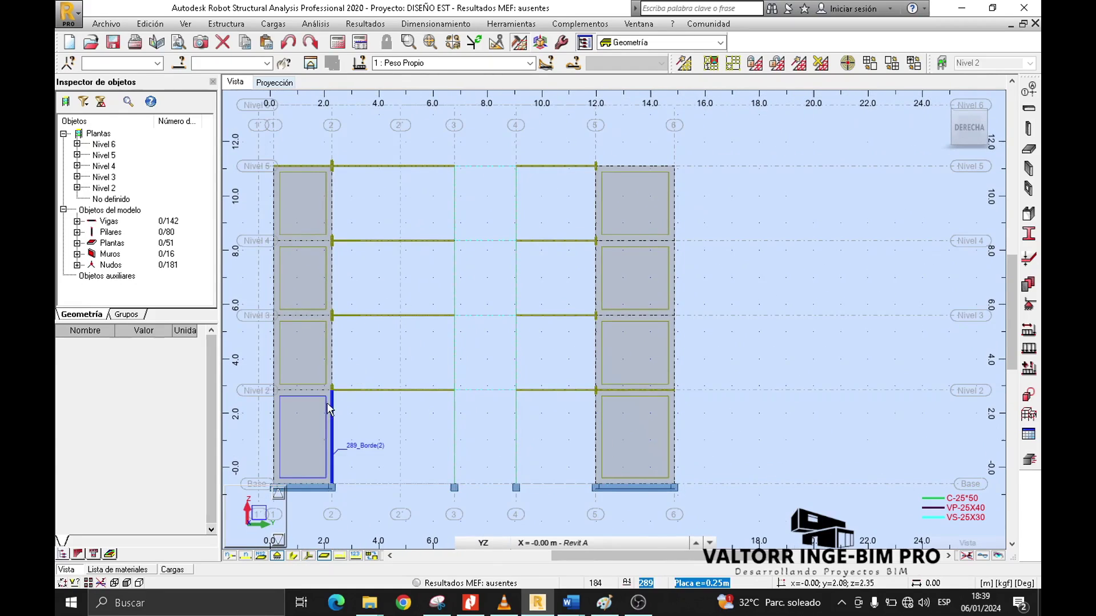
- Display the Revit D elevation at X = 8.00 m with its section shapes
{"action": "left_click", "coordinate": [545, 542]}
{"action": "left_click", "coordinate": [537, 454]}
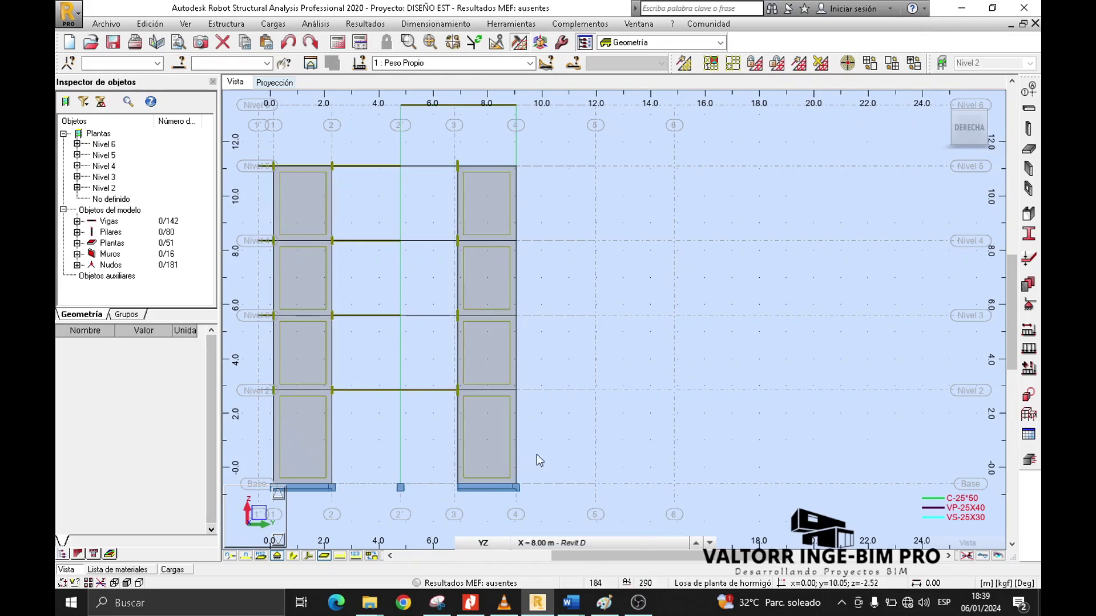
{"action": "middle_click_drag", "start_coordinate": [399, 346], "coordinate": [502, 357]}
{"action": "left_click", "coordinate": [293, 556]}
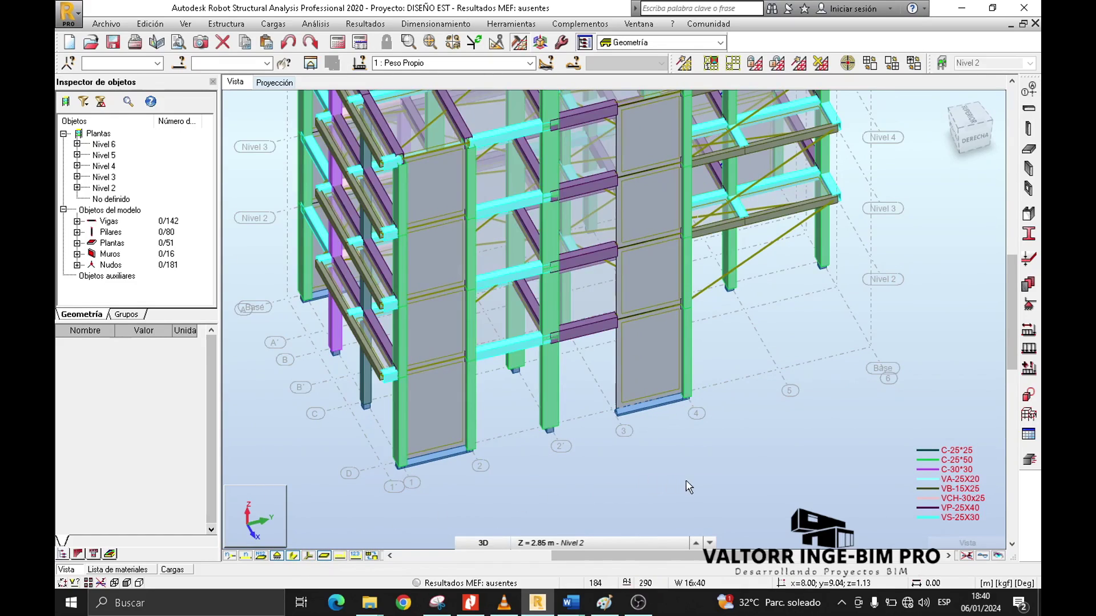
- Isolate the Nivel 2 storey in the 3D view and examine the C-25*50 column joint where the VS-25X30 and VP-25X40 beams meet
{"action": "scroll", "coordinate": [679, 483], "scroll_direction": "down", "scroll_amount": 2}
{"action": "mouse_move", "coordinate": [809, 390]}
{"action": "middle_mouse_down"}
{"action": "mouse_move", "coordinate": [757, 422]}
{"action": "mouse_move", "coordinate": [734, 453]}
{"action": "middle_mouse_up"}
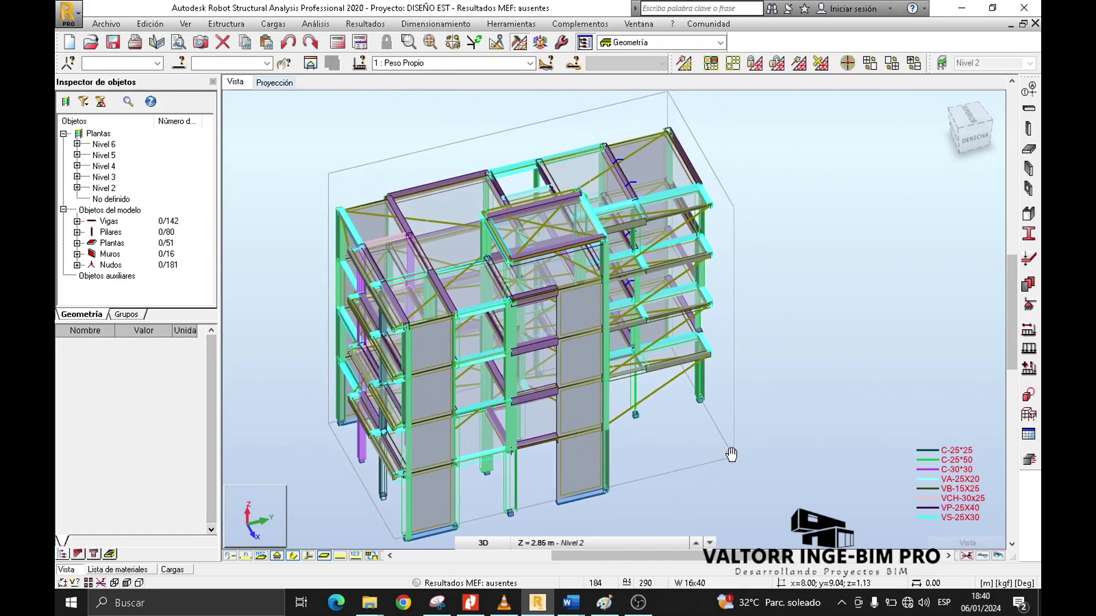
{"action": "middle_click_drag", "start_coordinate": [832, 458], "coordinate": [825, 417]}
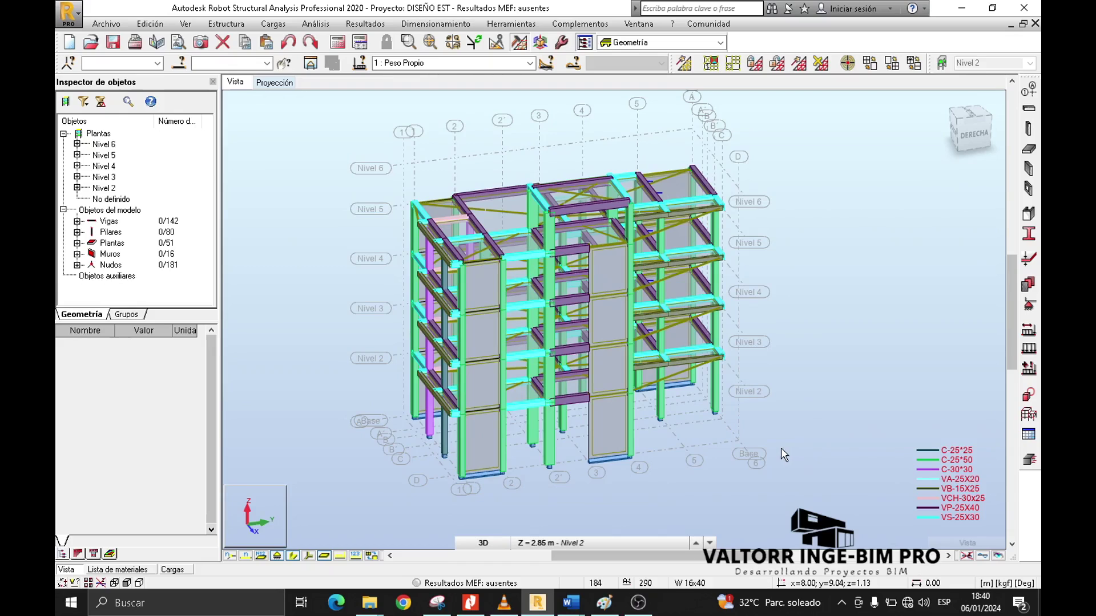
{"action": "left_click", "coordinate": [941, 62]}
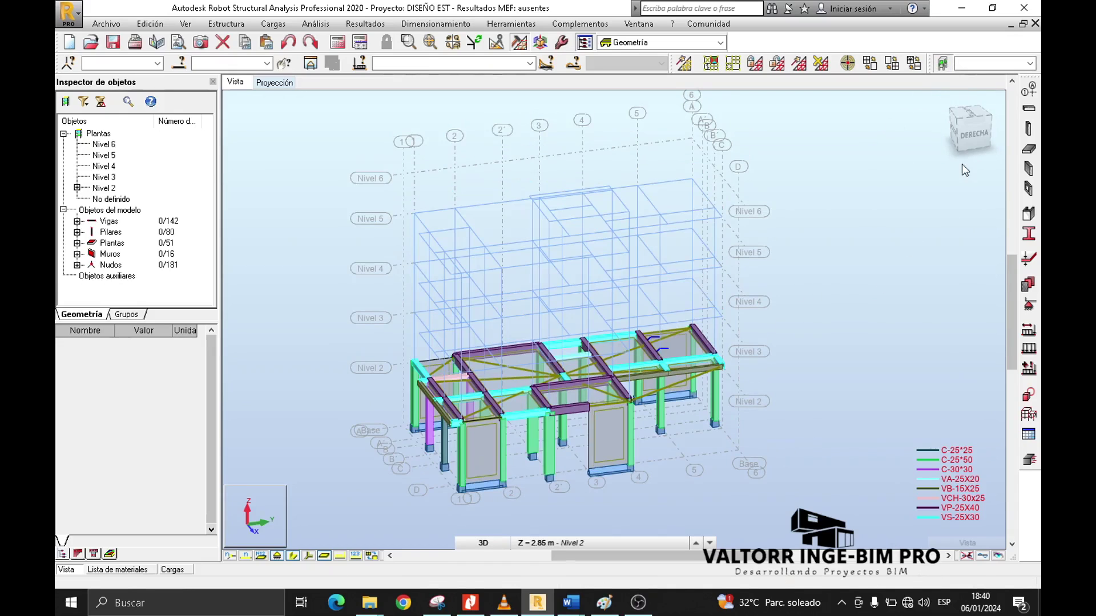
{"action": "scroll", "coordinate": [584, 504], "scroll_direction": "up", "scroll_amount": 10}
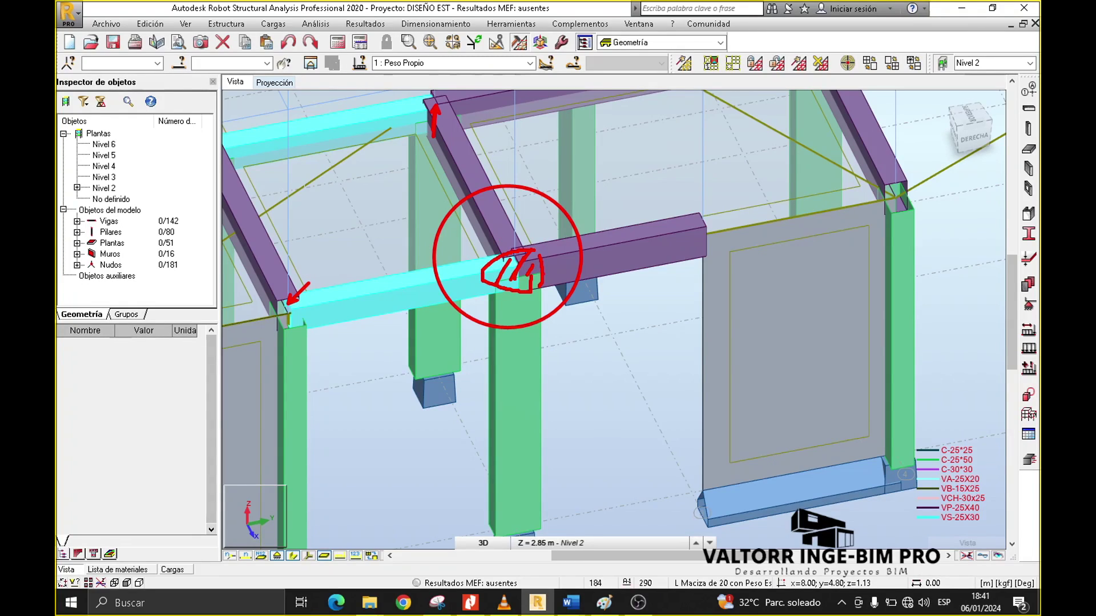
{"action": "key", "text": "Escape"}
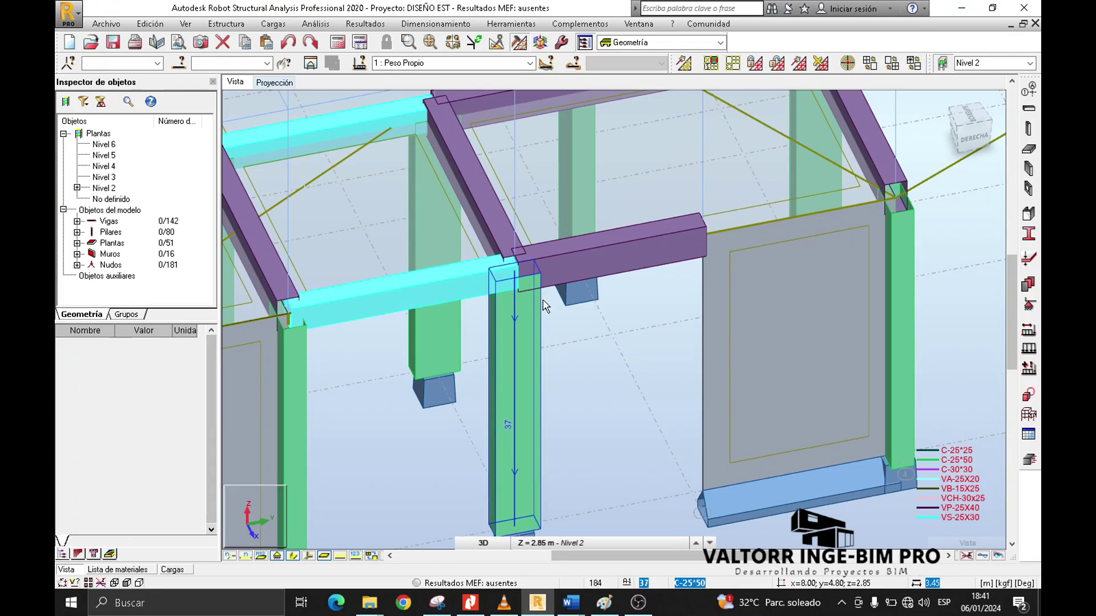
- Switch the Revit D view at X = 8.00 m to a flat YZ elevation and examine the VS-25X30 and VP-25X40 beam joint
{"action": "middle_click_drag", "start_coordinate": [597, 322], "coordinate": [586, 311]}
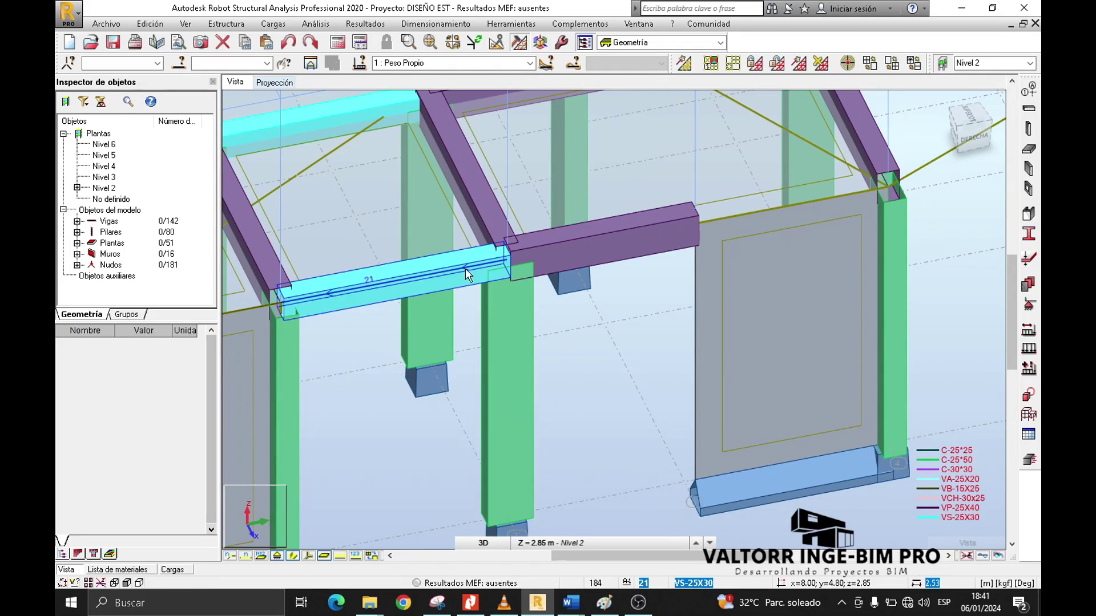
{"action": "middle_click_drag", "start_coordinate": [601, 345], "coordinate": [590, 359]}
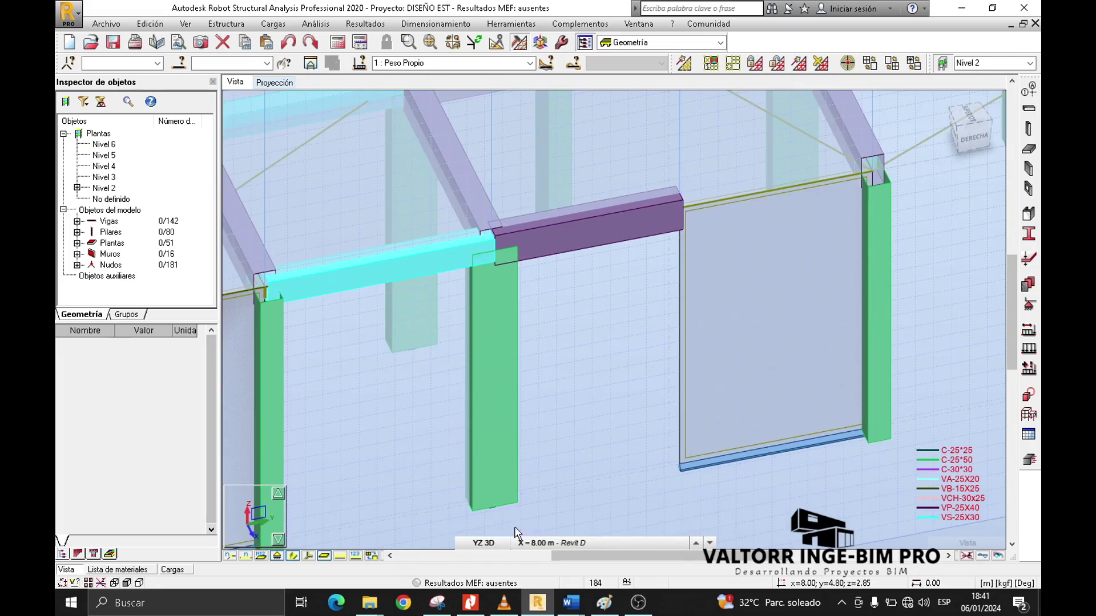
{"action": "left_click", "coordinate": [484, 545]}
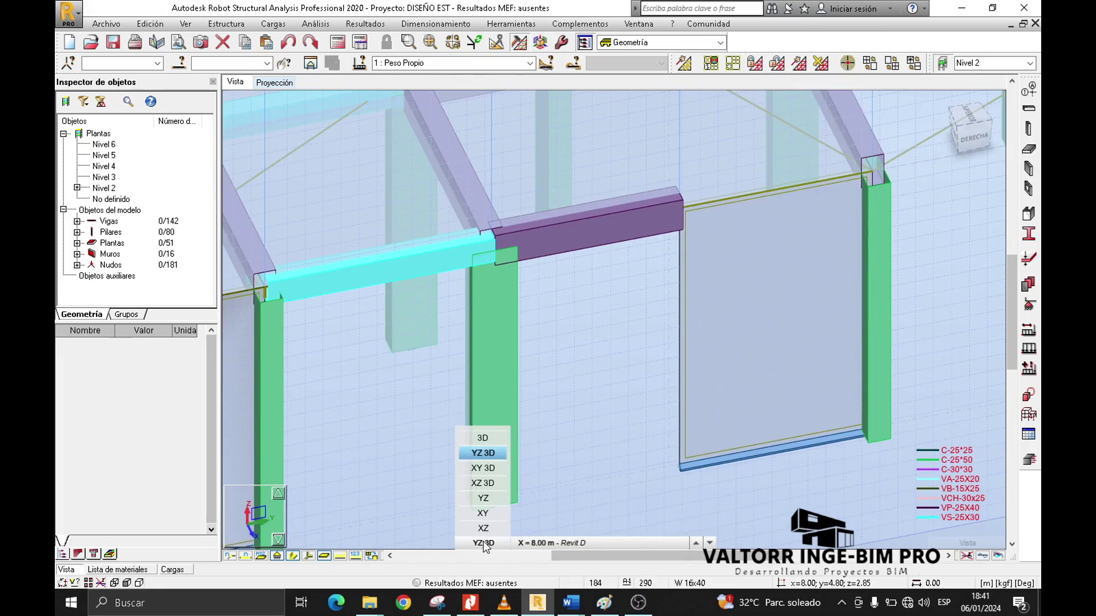
{"action": "left_click", "coordinate": [478, 497]}
{"action": "scroll", "coordinate": [568, 402], "scroll_direction": "down", "scroll_amount": 4}
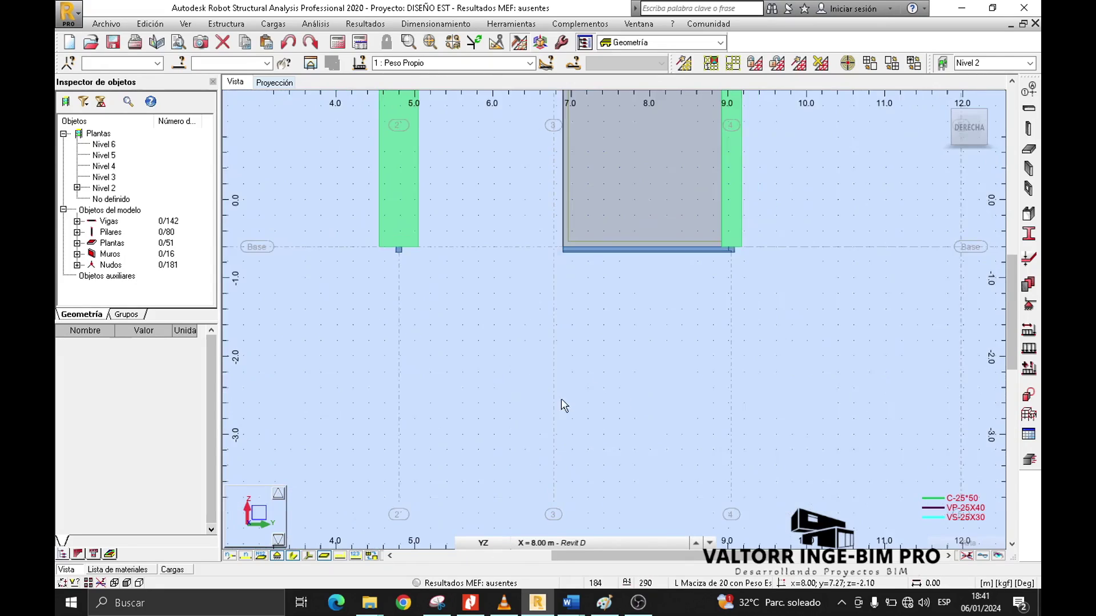
{"action": "middle_click_drag", "start_coordinate": [511, 317], "coordinate": [545, 437]}
{"action": "scroll", "coordinate": [399, 367], "scroll_direction": "up", "scroll_amount": 4}
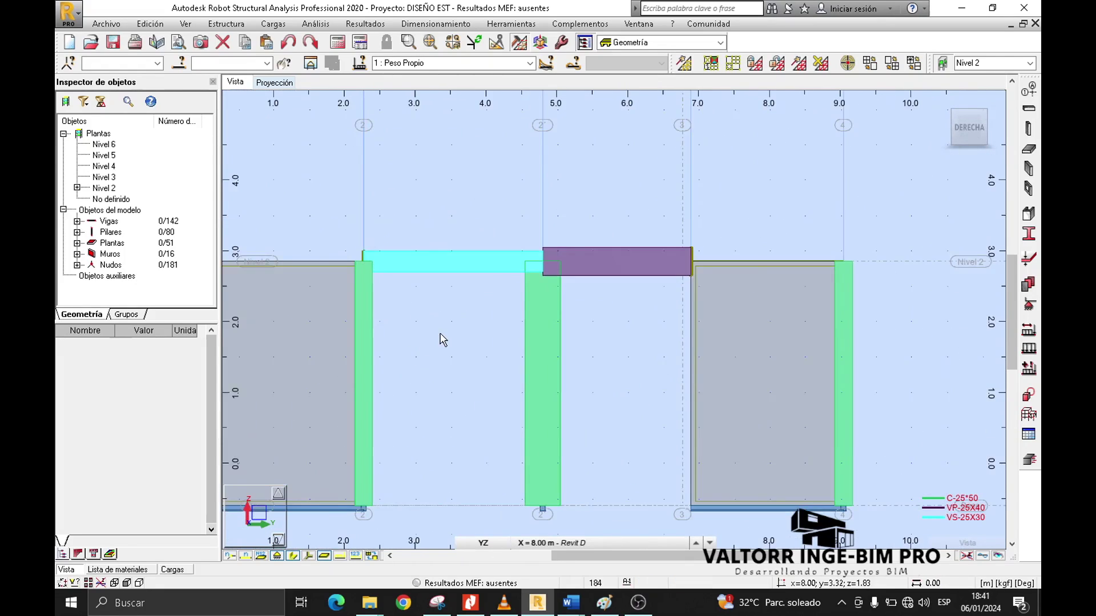
{"action": "scroll", "coordinate": [588, 185], "scroll_direction": "up", "scroll_amount": 2}
{"action": "middle_click_drag", "start_coordinate": [570, 204], "coordinate": [608, 213]}
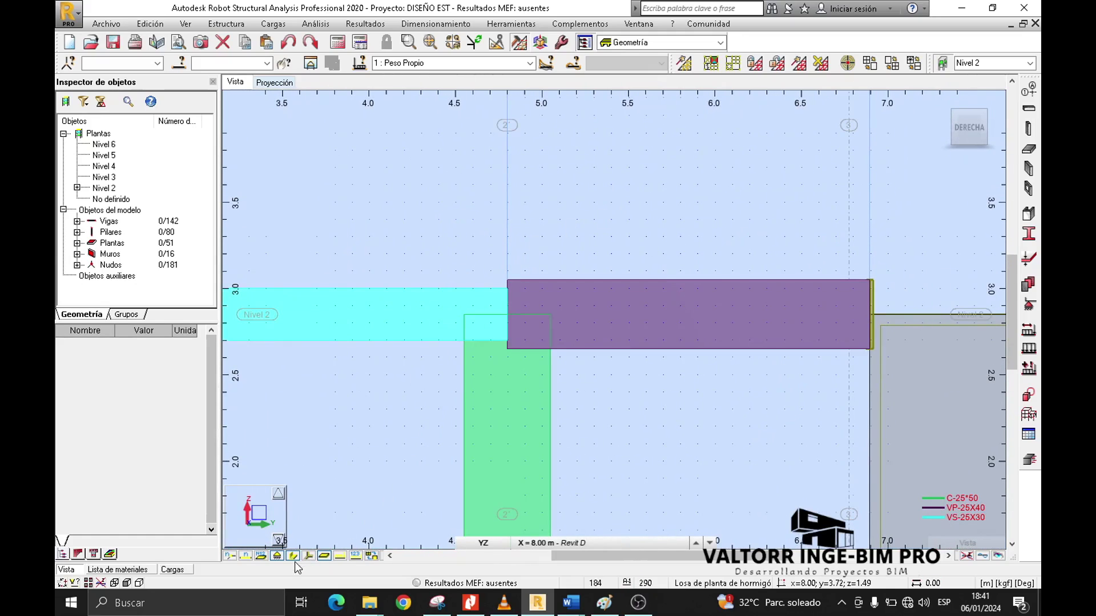
- Compare the Nivel 2 beams along the Revit D elevation and select the VP-25X40 beam between axes 2' and 3
{"action": "scroll", "coordinate": [584, 418], "scroll_direction": "down", "scroll_amount": 5}
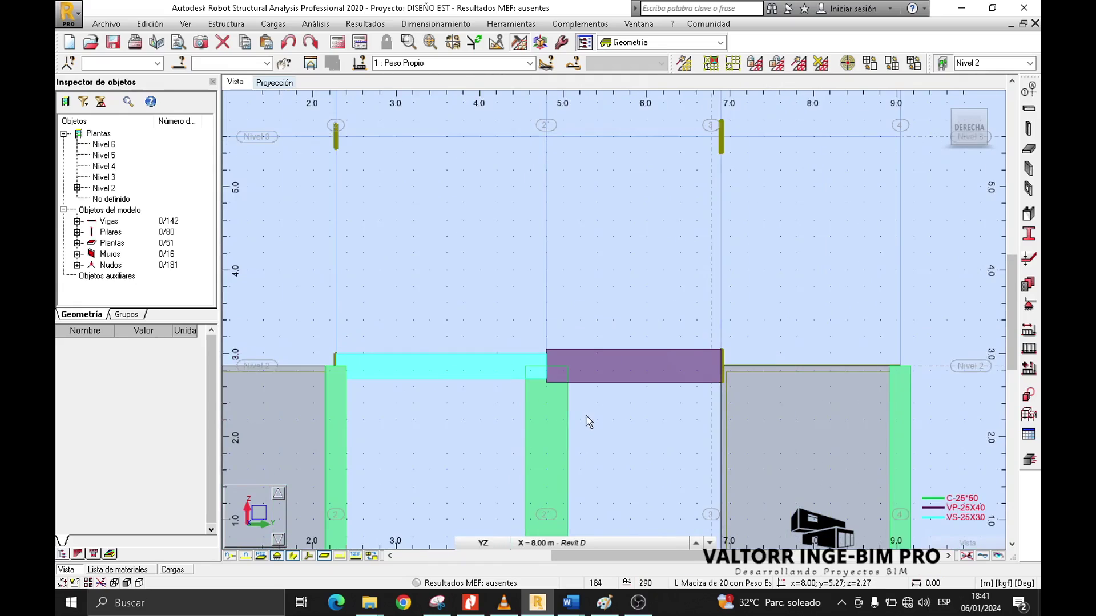
{"action": "middle_click_drag", "start_coordinate": [487, 425], "coordinate": [616, 374]}
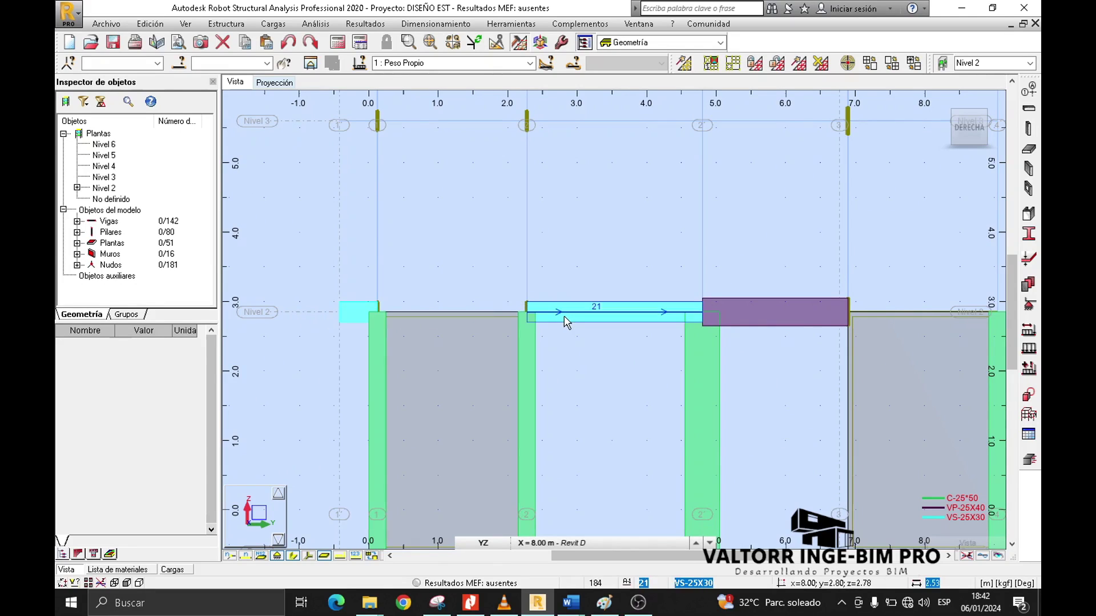
{"action": "mouse_move", "coordinate": [794, 364]}
{"action": "middle_mouse_down"}
{"action": "mouse_move", "coordinate": [677, 367]}
{"action": "mouse_move", "coordinate": [573, 333]}
{"action": "middle_mouse_up"}
{"action": "scroll", "coordinate": [550, 334], "scroll_direction": "up", "scroll_amount": 4}
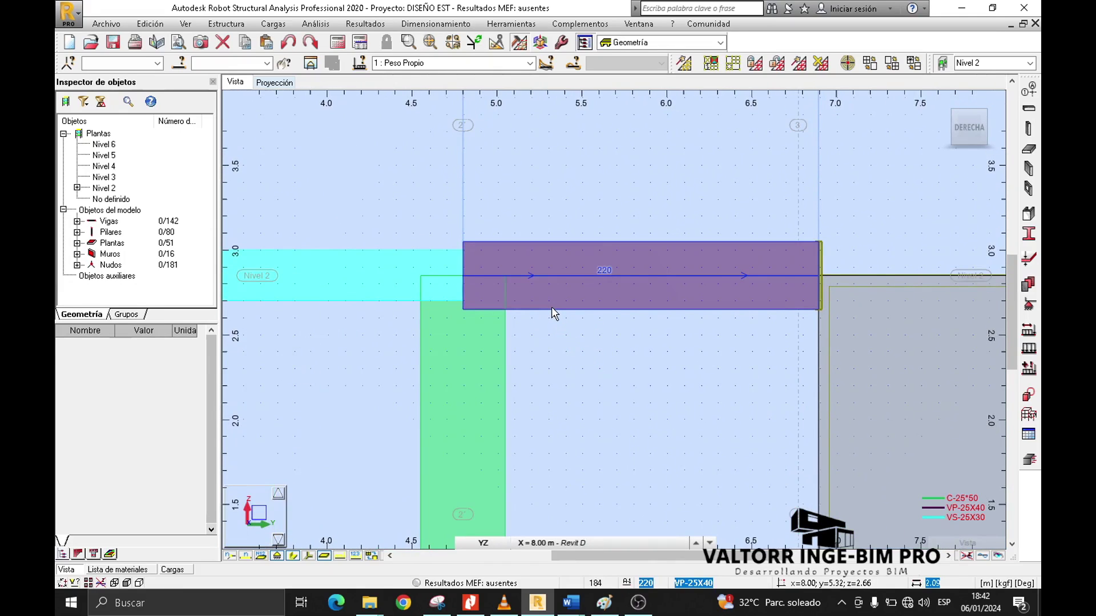
{"action": "left_click", "coordinate": [551, 307]}
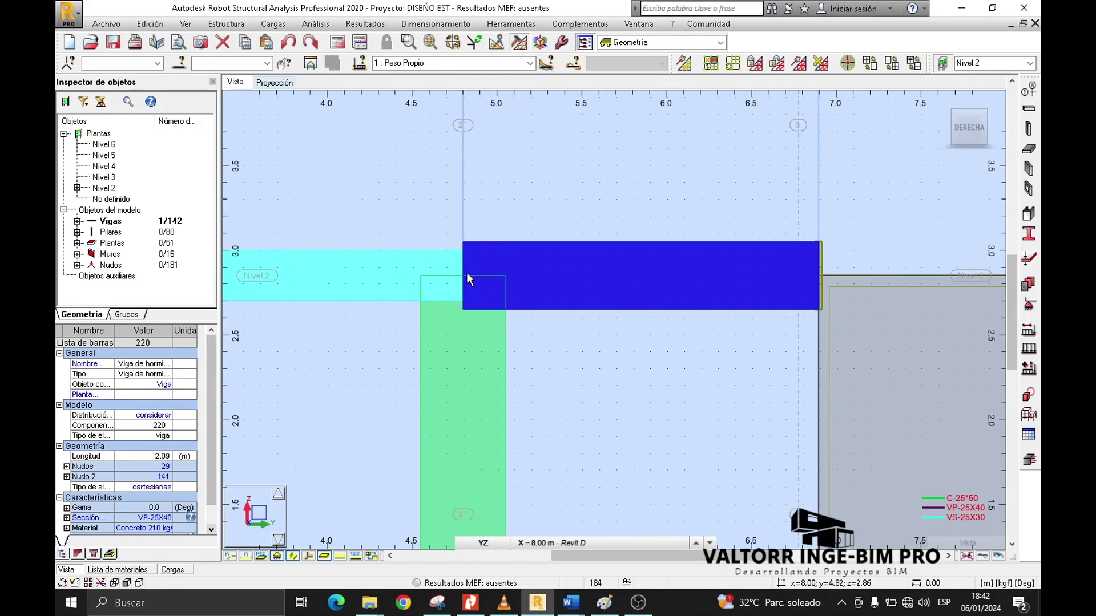
- Hide the section shapes to examine the beam and column axes on the Revit D elevation, and show the shapes again
{"action": "left_click", "coordinate": [301, 557]}
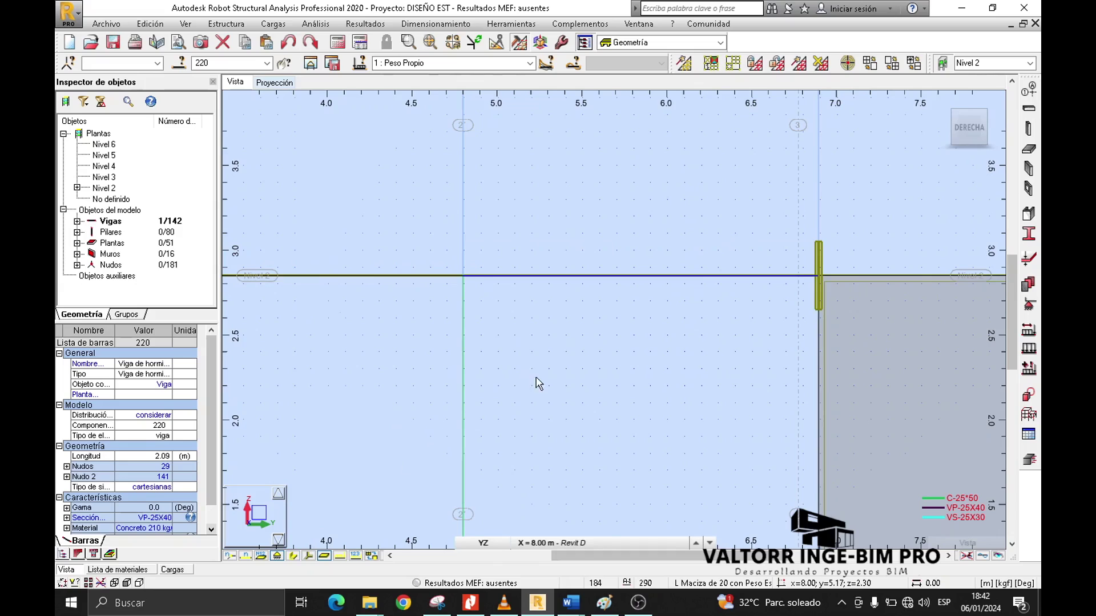
{"action": "middle_click_drag", "start_coordinate": [535, 378], "coordinate": [548, 390]}
{"action": "scroll", "coordinate": [455, 335], "scroll_direction": "down", "scroll_amount": 4}
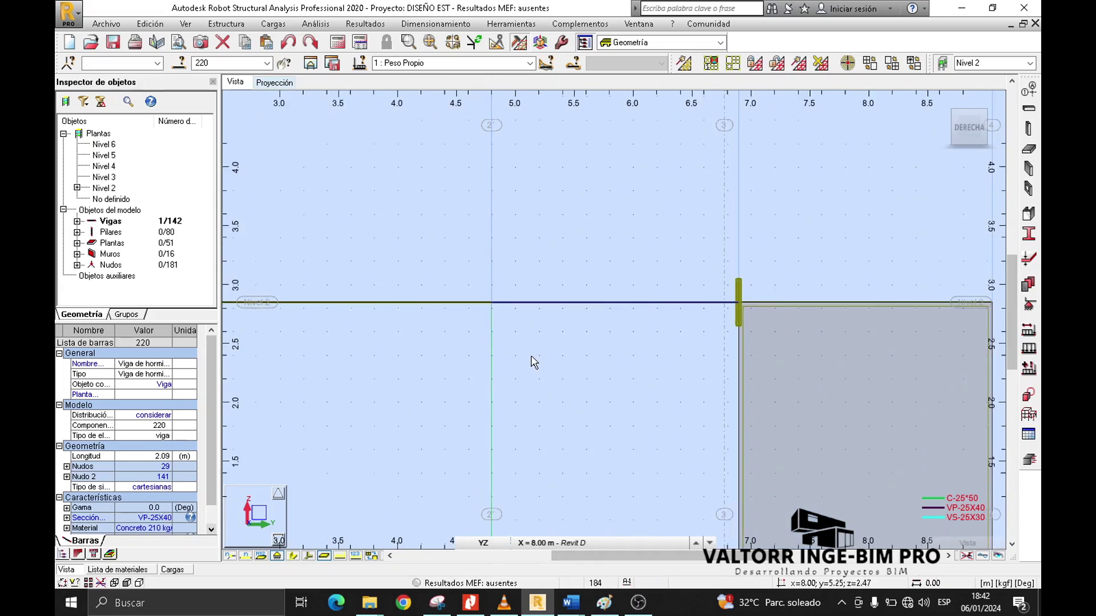
{"action": "middle_click_drag", "start_coordinate": [423, 386], "coordinate": [536, 315]}
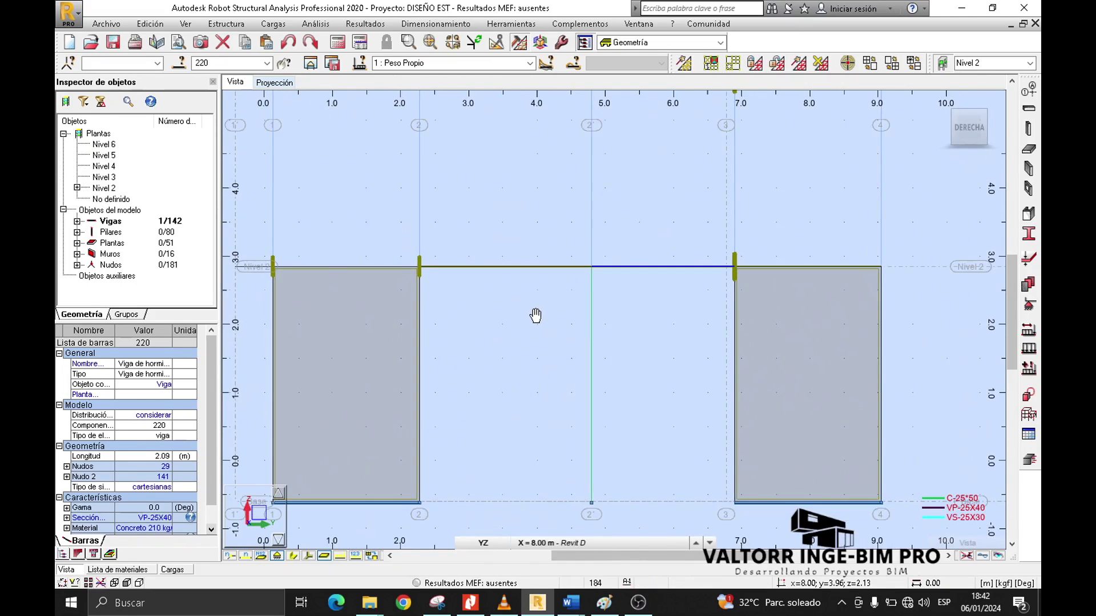
{"action": "scroll", "coordinate": [538, 328], "scroll_direction": "down", "scroll_amount": 2}
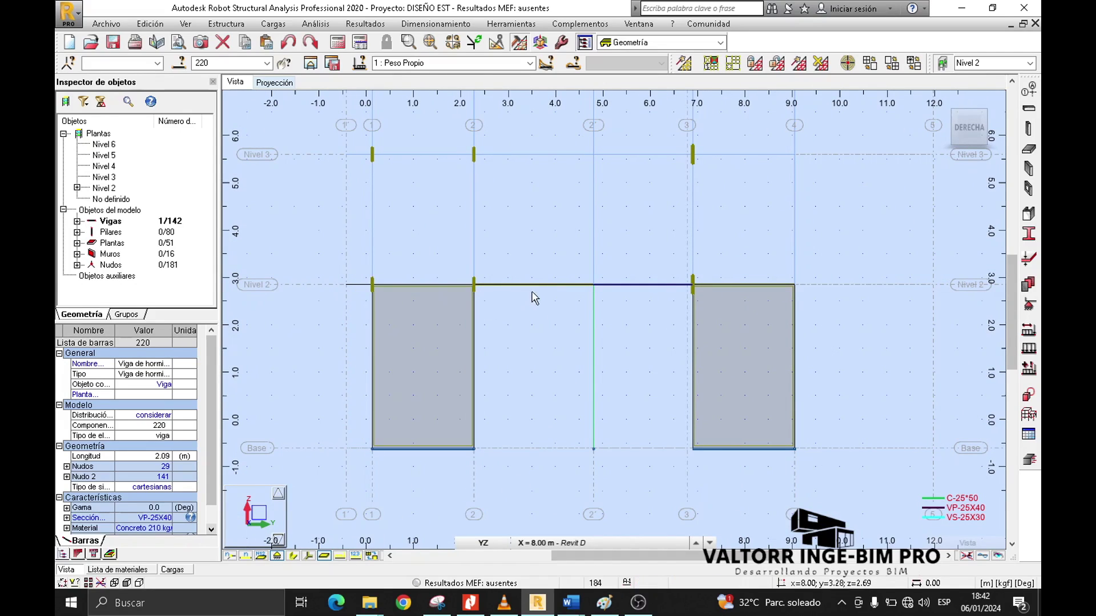
{"action": "left_click", "coordinate": [293, 557]}
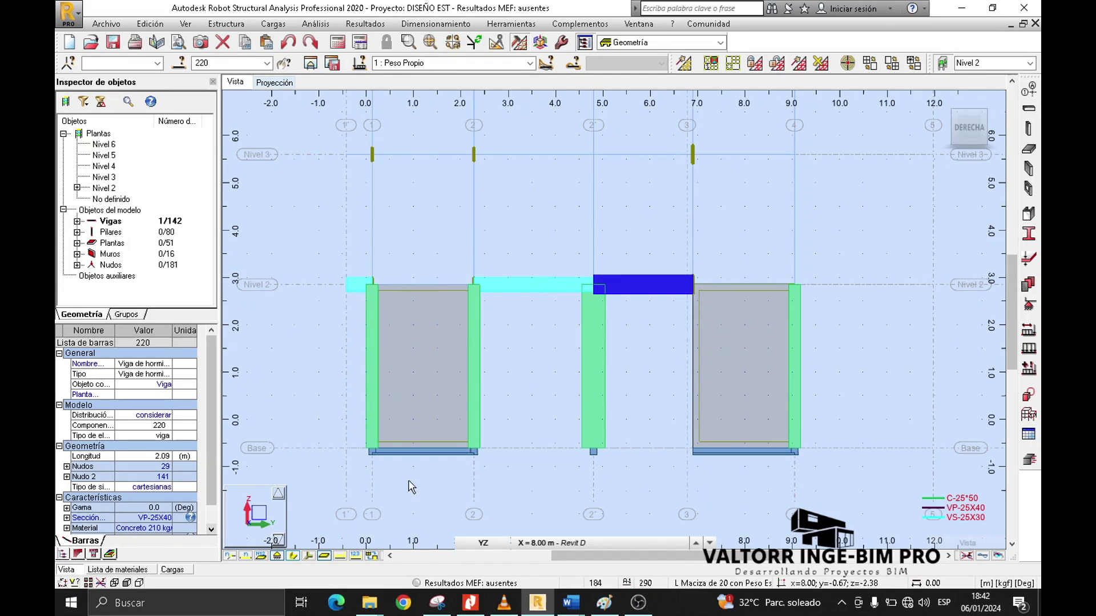
- Clear the beam selection and return to the 3D view of Nivel 2
{"action": "scroll", "coordinate": [643, 331], "scroll_direction": "up", "scroll_amount": 2}
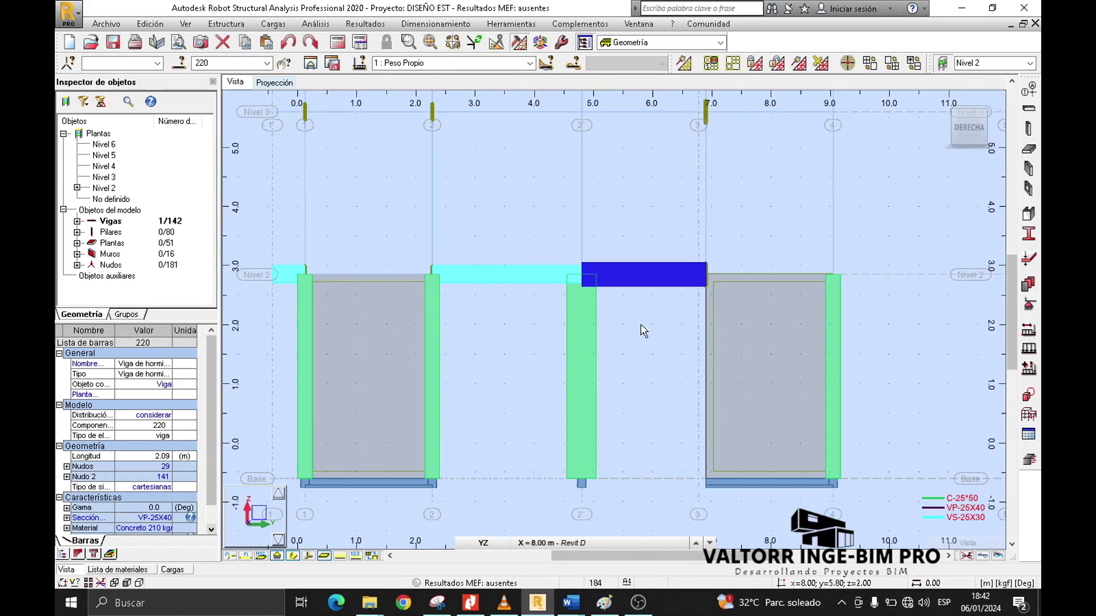
{"action": "left_click", "coordinate": [659, 323]}
{"action": "middle_click_drag", "start_coordinate": [656, 323], "coordinate": [593, 322]}
{"action": "left_click", "coordinate": [482, 542]}
{"action": "left_click", "coordinate": [482, 440]}
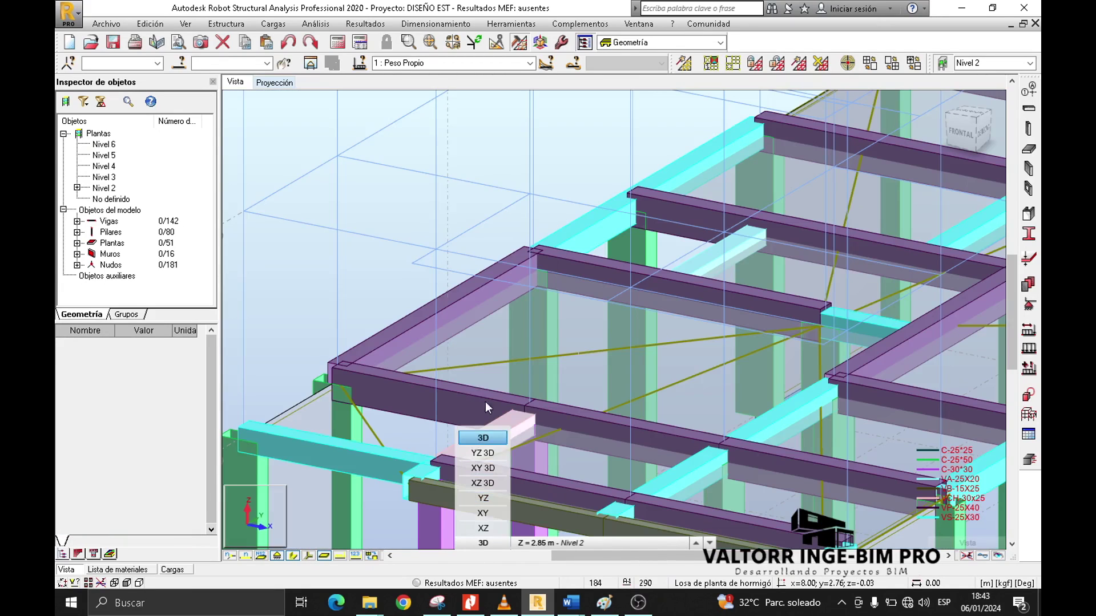
{"action": "middle_click_drag", "start_coordinate": [511, 318], "coordinate": [573, 238]}
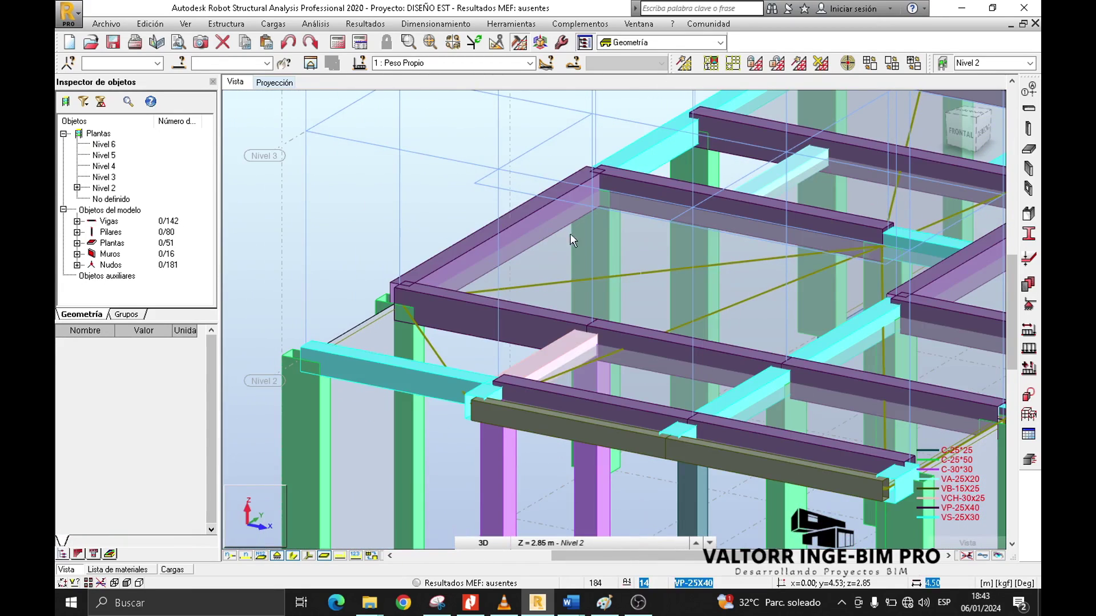
- Select the Nivel 2 ribbed slab panel enclosed by the VP-25X40 beams and examine its level against their section shapes
{"action": "left_click", "coordinate": [323, 557]}
{"action": "scroll", "coordinate": [478, 200], "scroll_direction": "up", "scroll_amount": 3}
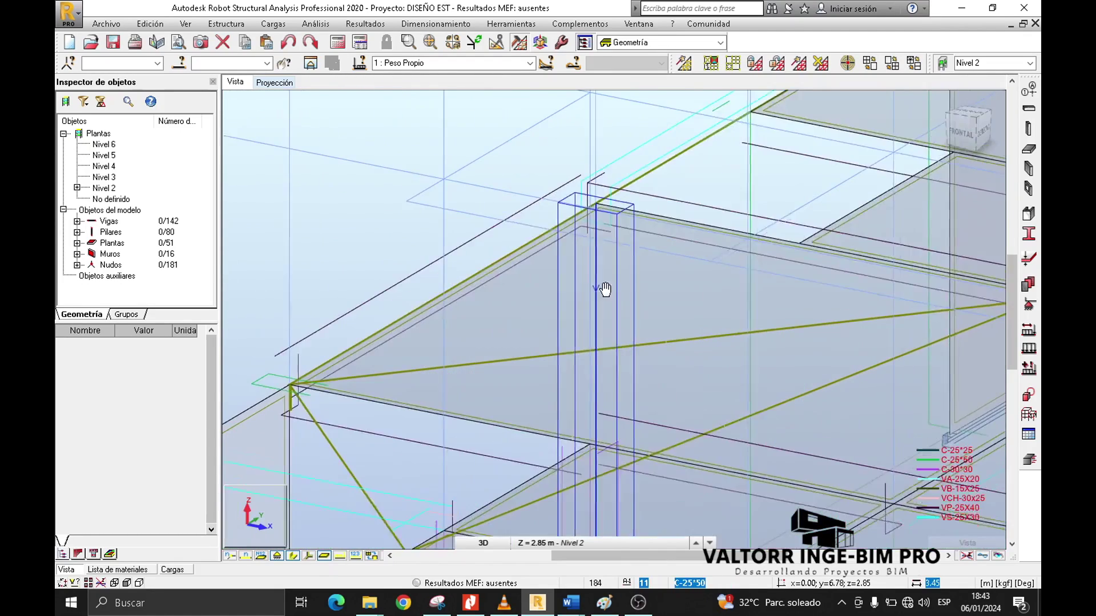
{"action": "left_click", "coordinate": [563, 279]}
{"action": "middle_click_drag", "start_coordinate": [392, 196], "coordinate": [376, 138]}
{"action": "scroll", "coordinate": [657, 284], "scroll_direction": "down", "scroll_amount": 1}
{"action": "scroll", "coordinate": [657, 284], "scroll_direction": "up", "scroll_amount": 2}
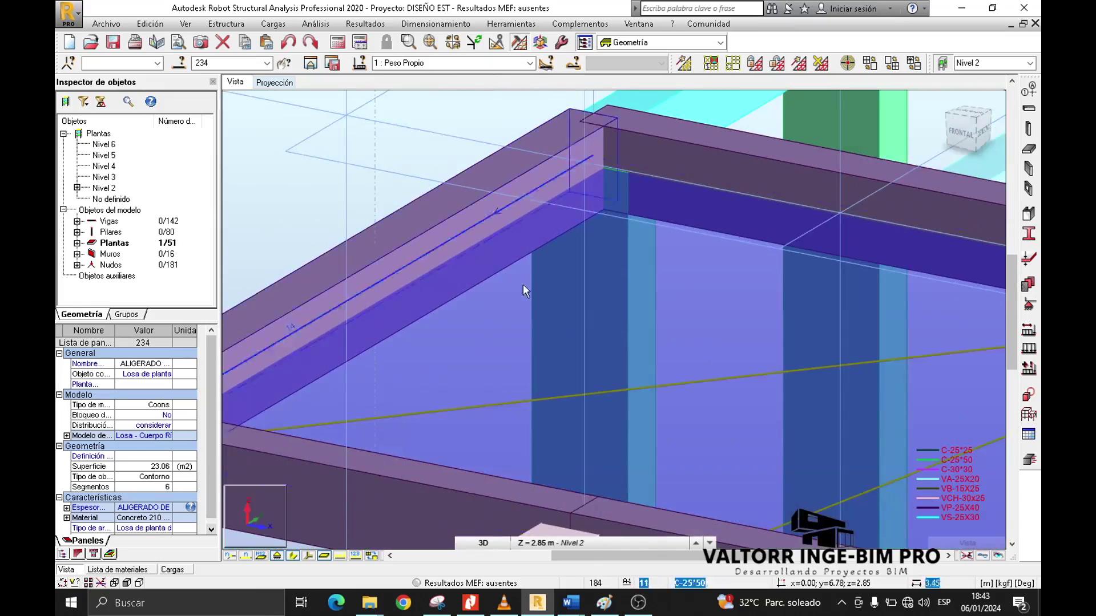
{"action": "scroll", "coordinate": [641, 272], "scroll_direction": "up", "scroll_amount": 1}
- View the selected slab from the rear and mark its edge along the VP-25X40 beam with temporary red arrows, clearing the markup at the end
{"action": "scroll", "coordinate": [599, 281], "scroll_direction": "down", "scroll_amount": 3}
{"action": "middle_click_drag", "start_coordinate": [734, 287], "coordinate": [873, 194], "text": "shift"}
{"action": "scroll", "coordinate": [883, 189], "scroll_direction": "up", "scroll_amount": 1}
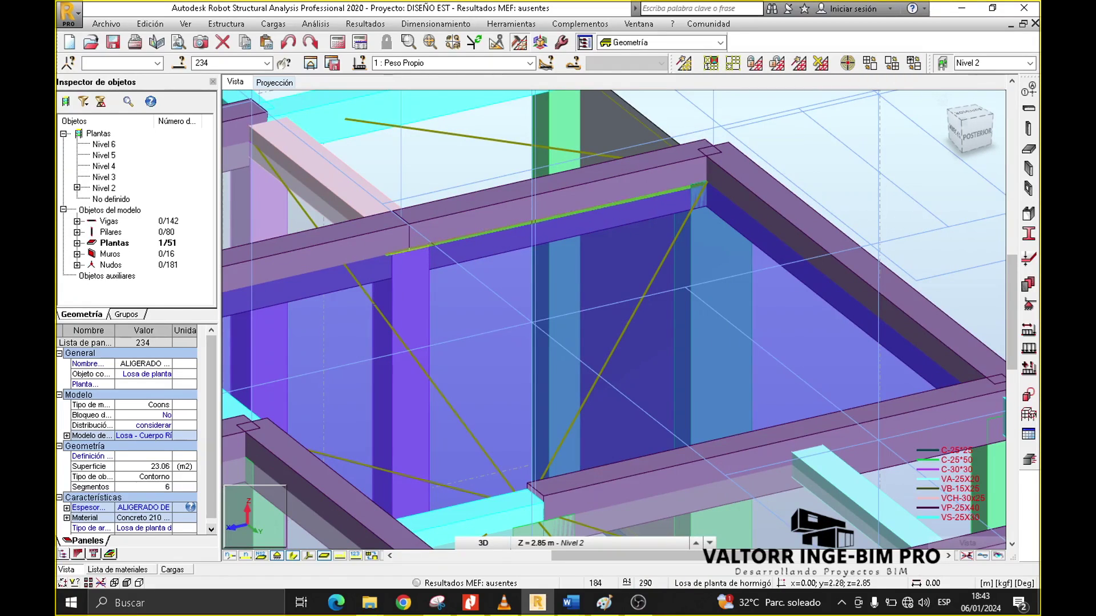
{"action": "left_click_drag", "start_coordinate": [556, 208], "coordinate": [556, 194], "text": "ctrl+shift"}
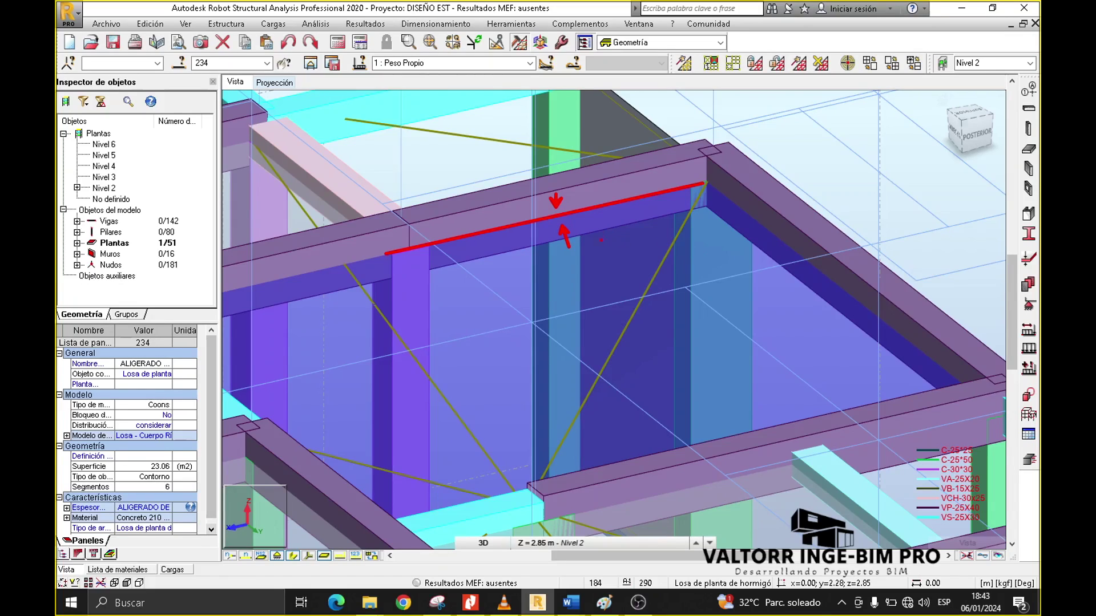
{"action": "key", "text": "Escape"}
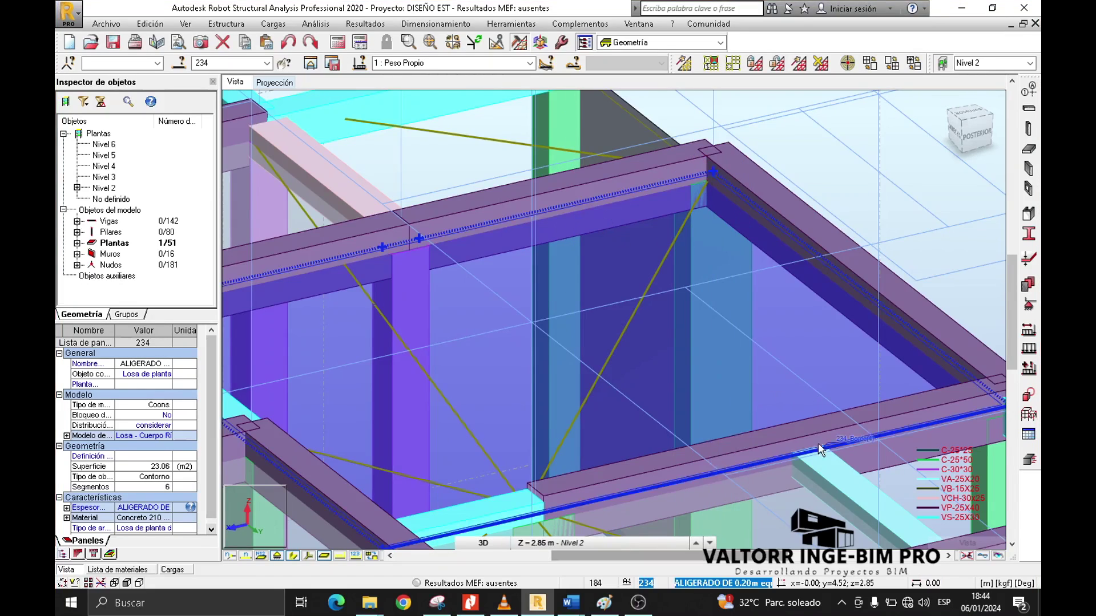
- Switch to the Paint sketch and draw a black rectangle below the two cases, with a red 300 by 40 pixel rectangle over its lower half
{"action": "left_click", "coordinate": [604, 605]}
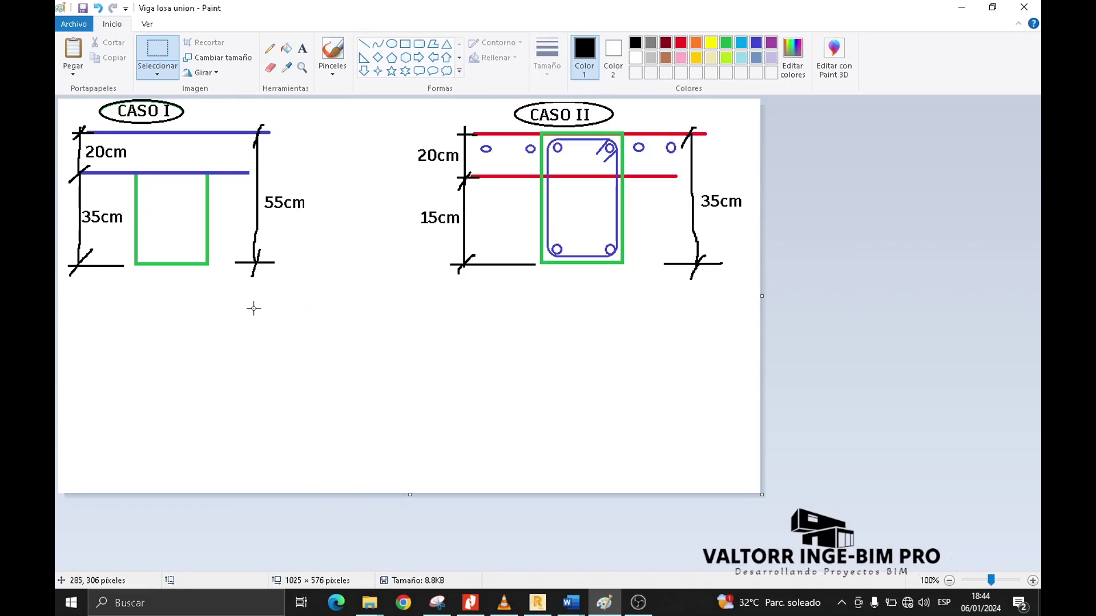
{"action": "left_click", "coordinate": [537, 603]}
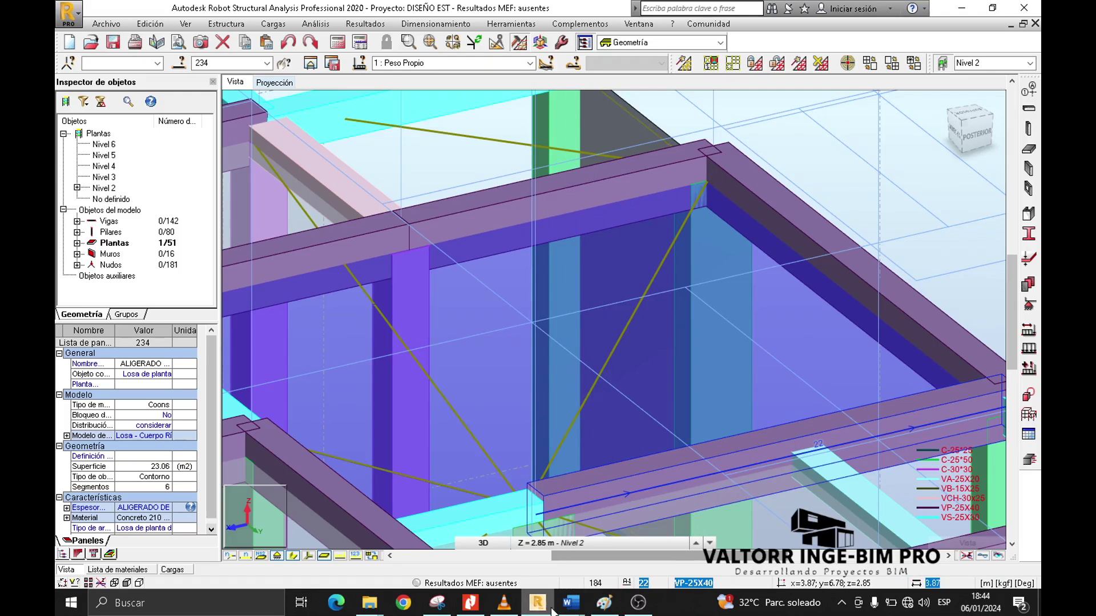
{"action": "left_click", "coordinate": [604, 603]}
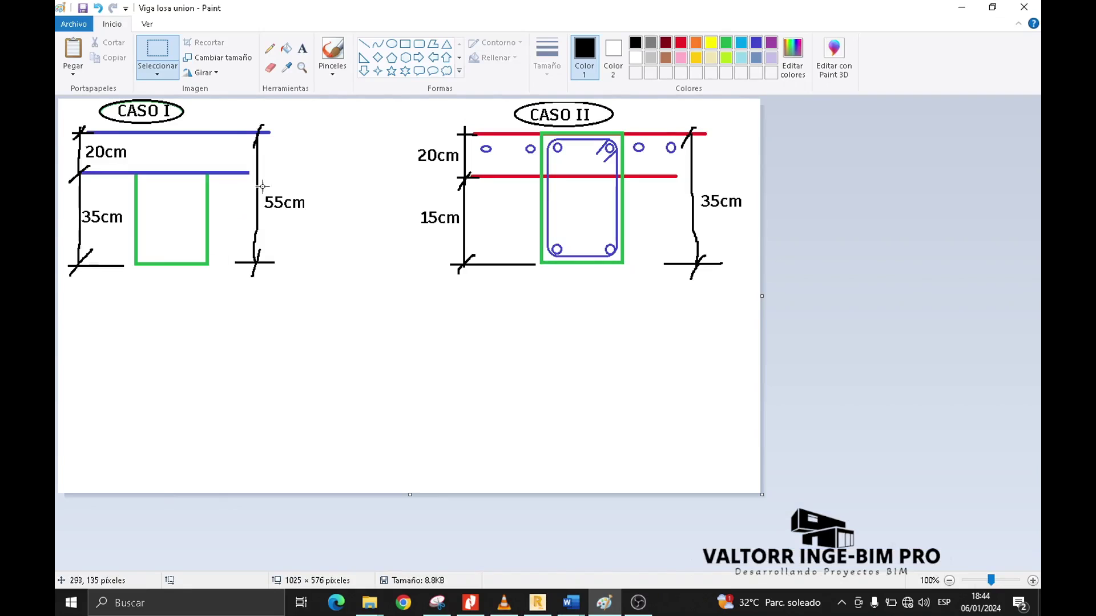
{"action": "left_click", "coordinate": [404, 44]}
{"action": "left_click_drag", "start_coordinate": [226, 346], "coordinate": [433, 399]}
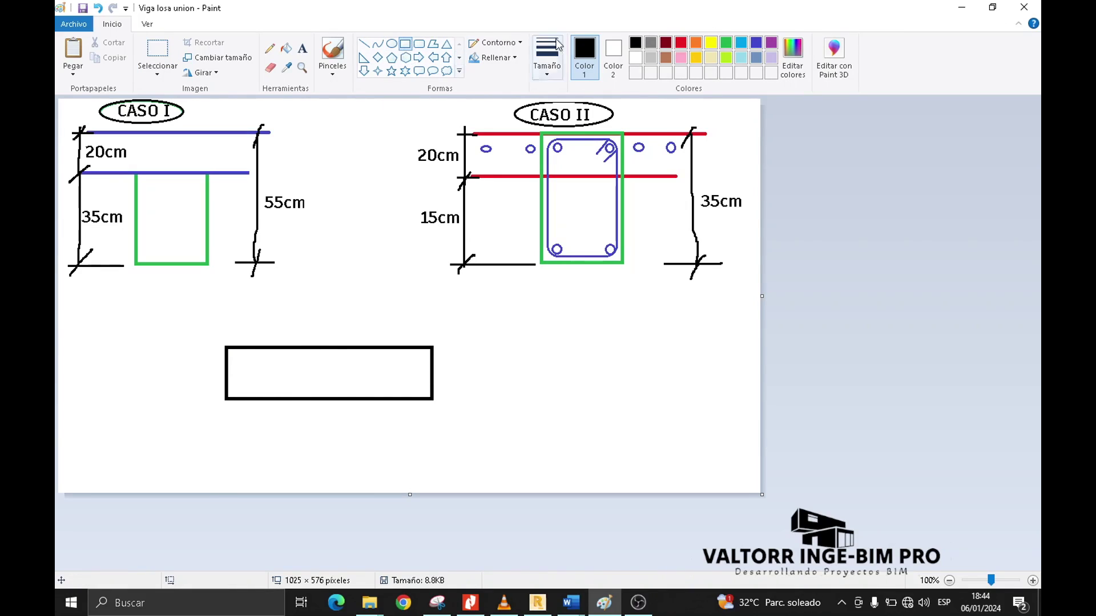
{"action": "left_click", "coordinate": [680, 43]}
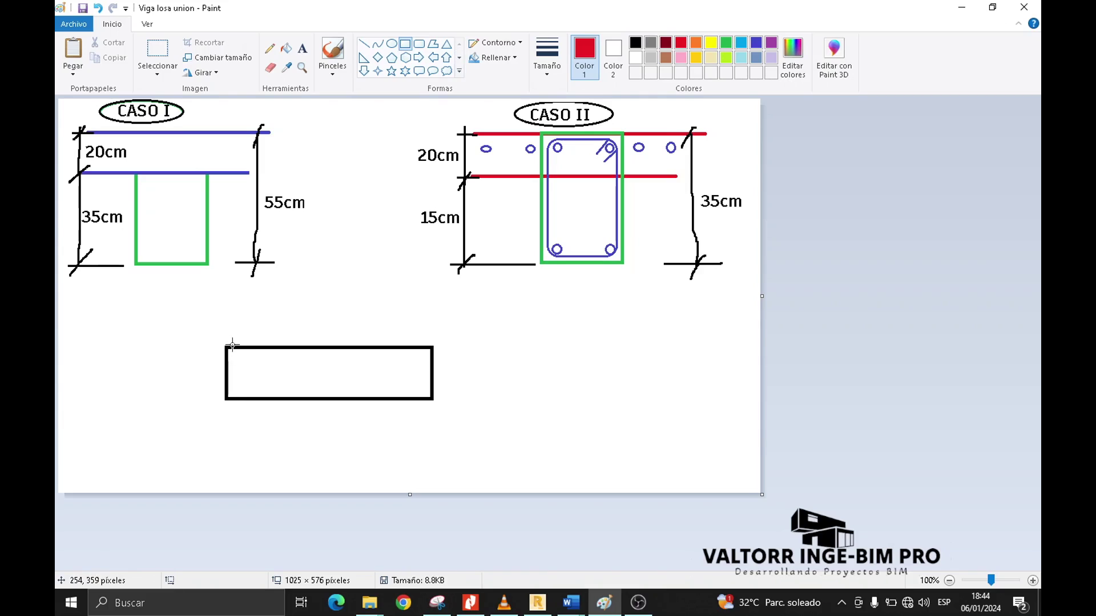
{"action": "left_click_drag", "start_coordinate": [227, 371], "coordinate": [432, 398]}
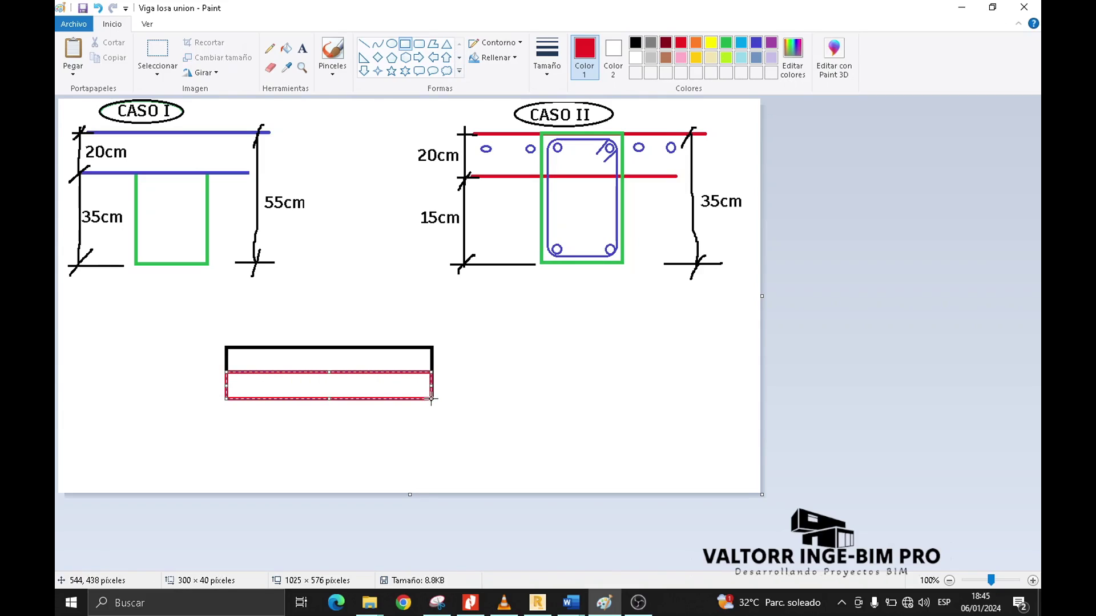
- Label the red lower rectangle "losa Alig." in red text
{"action": "left_click", "coordinate": [303, 47]}
{"action": "left_click", "coordinate": [244, 374]}
{"action": "type", "text": "losa Alig."}
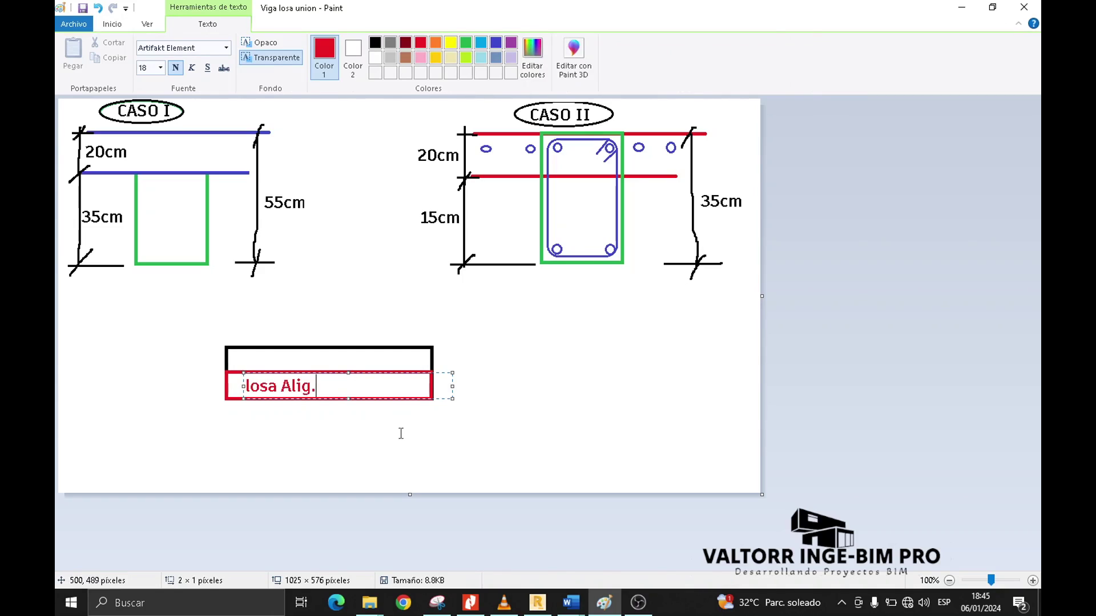
{"action": "left_click", "coordinate": [403, 435]}
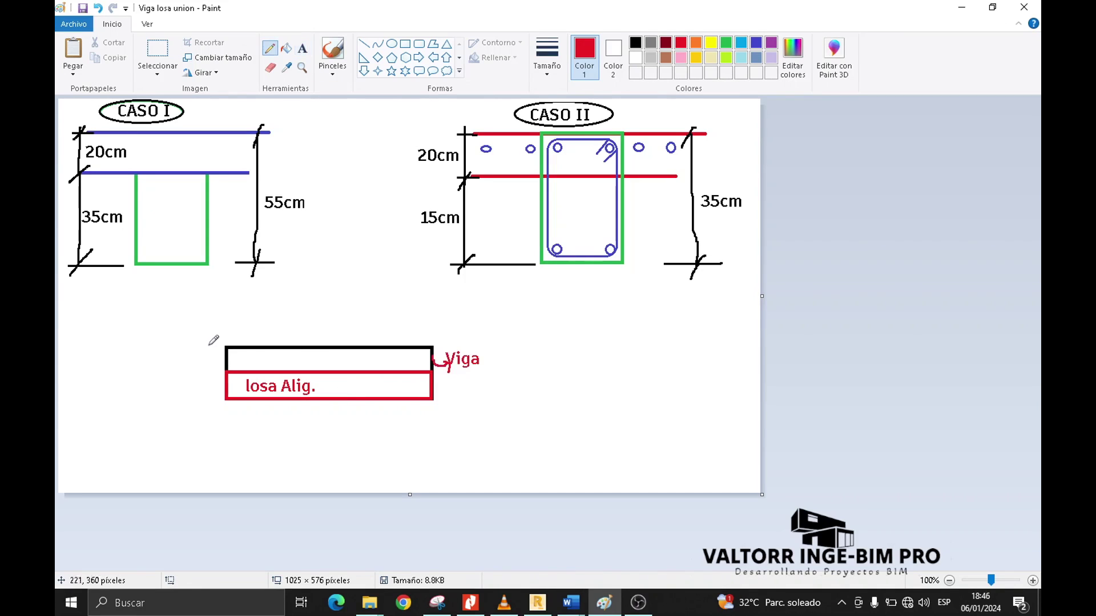
- Draw freehand red dimensions beside the new sketch: 40 for the full rectangle height and 20 for the slab half
{"action": "mouse_move", "coordinate": [200, 349]}
{"action": "left_mouse_down"}
{"action": "mouse_move", "coordinate": [216, 349]}
{"action": "mouse_move", "coordinate": [202, 401]}
{"action": "mouse_move", "coordinate": [185, 409]}
{"action": "mouse_move", "coordinate": [187, 381]}
{"action": "left_mouse_up"}
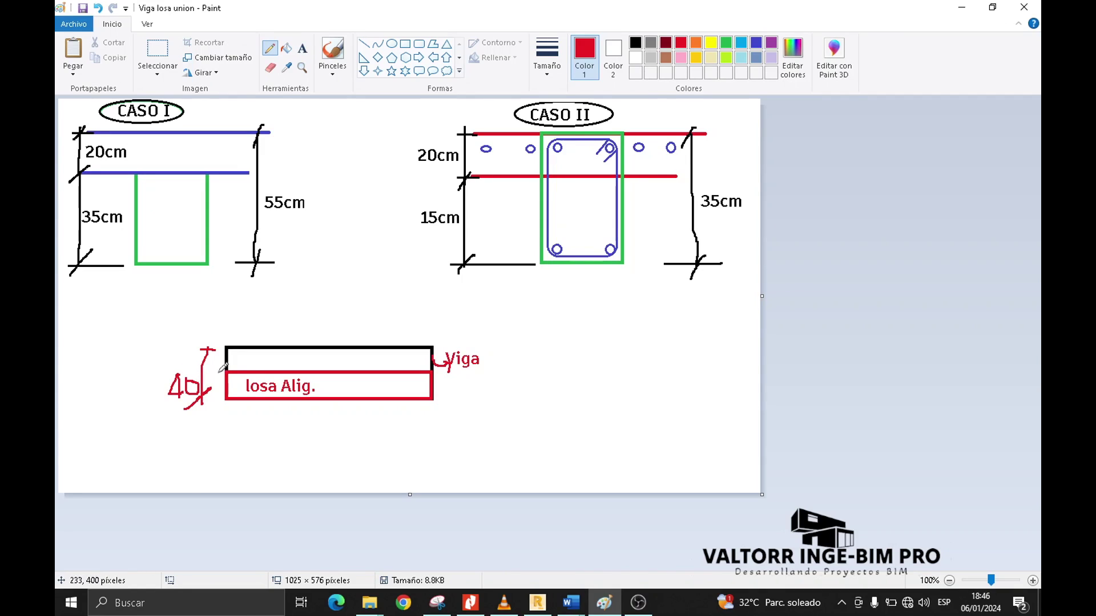
{"action": "left_click_drag", "start_coordinate": [436, 372], "coordinate": [450, 372]}
{"action": "left_click_drag", "start_coordinate": [443, 362], "coordinate": [442, 418]}
{"action": "mouse_move", "coordinate": [448, 397]}
{"action": "left_mouse_down"}
{"action": "mouse_move", "coordinate": [422, 413]}
{"action": "mouse_move", "coordinate": [459, 403]}
{"action": "left_mouse_up"}
{"action": "mouse_move", "coordinate": [465, 383]}
{"action": "left_mouse_down"}
{"action": "mouse_move", "coordinate": [469, 401]}
{"action": "mouse_move", "coordinate": [462, 384]}
{"action": "left_mouse_up"}
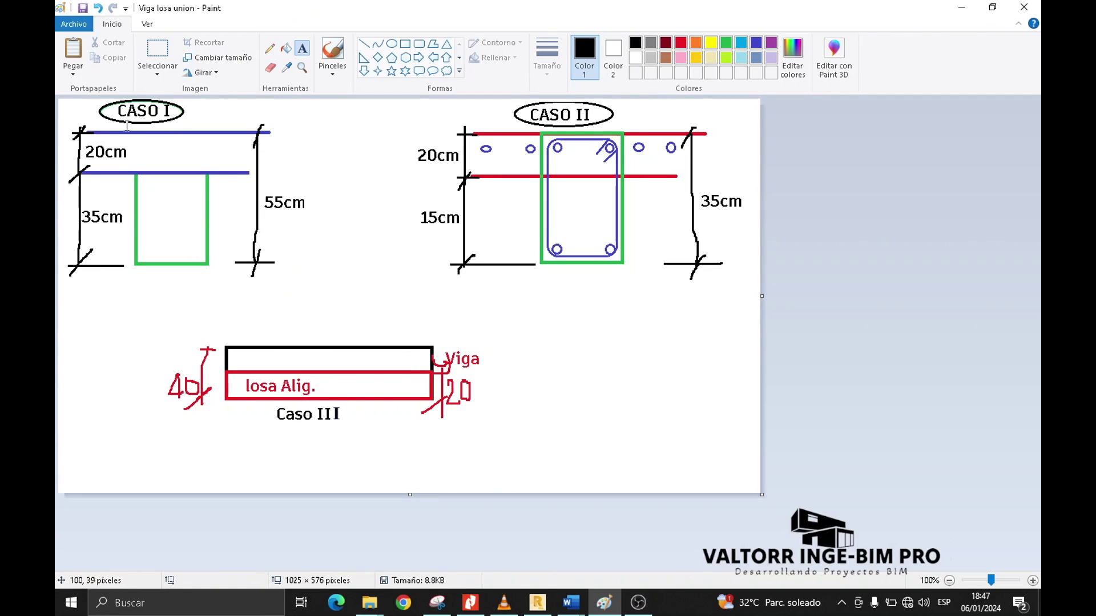
- Label the CASO I sketch in black text with "Losa" between the blue lines and "Viga" inside the green rectangle
{"action": "left_click_drag", "start_coordinate": [209, 297], "coordinate": [197, 266]}
{"action": "left_click", "coordinate": [151, 140]}
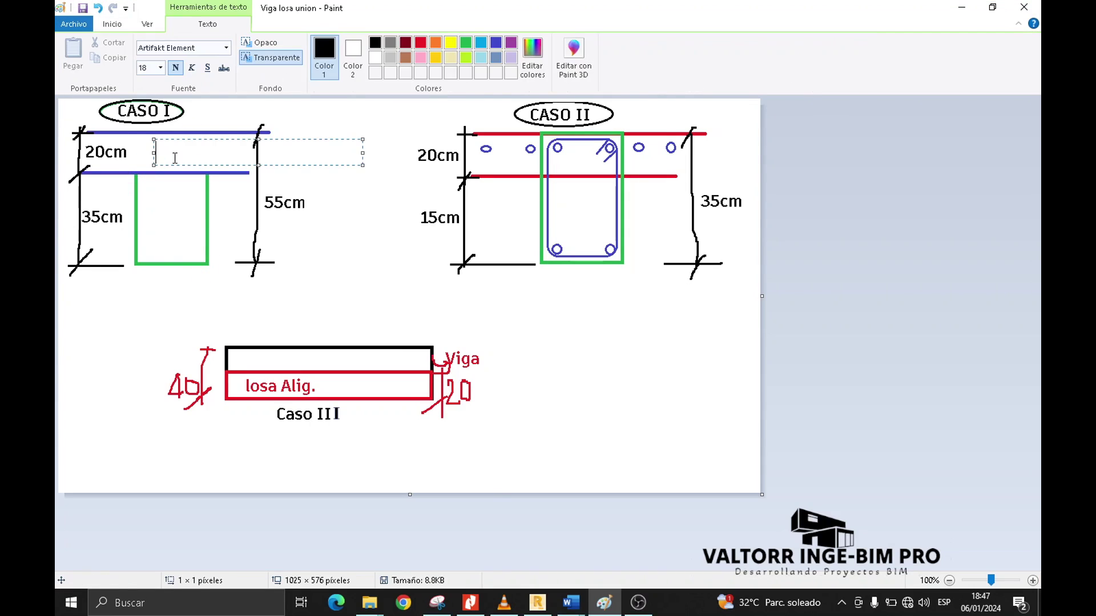
{"action": "type", "text": "Losa"}
{"action": "left_click", "coordinate": [220, 207]}
{"action": "left_click", "coordinate": [151, 211]}
{"action": "type", "text": "Viga"}
{"action": "left_click", "coordinate": [311, 313]}
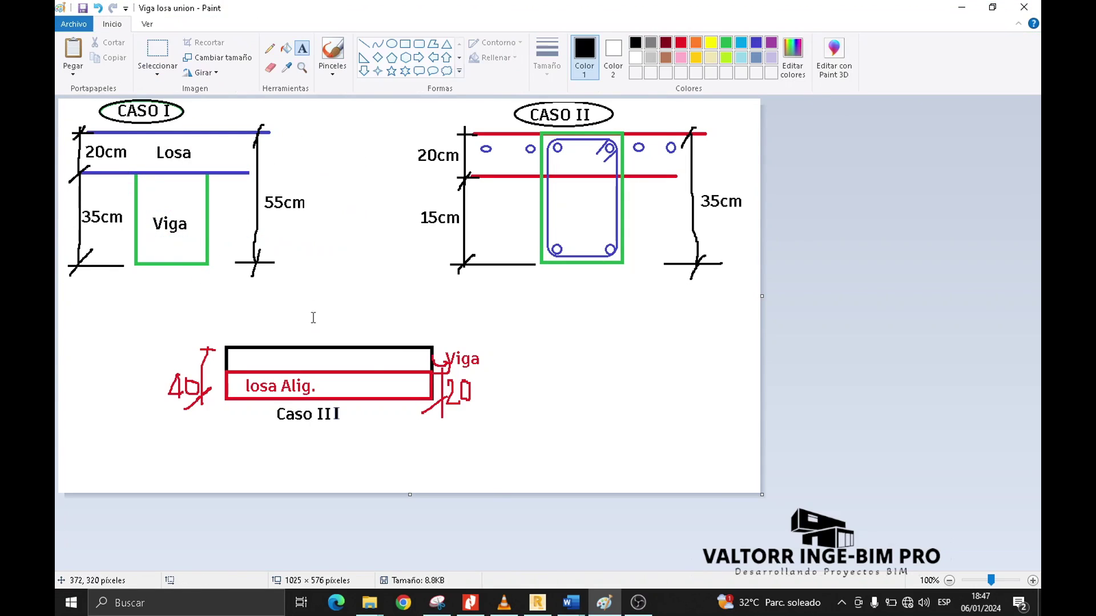
- Label the CASO II sketch in black text with "Losa" beside the slab lines and "Viga" beside the beam section
{"action": "left_click", "coordinate": [701, 141]}
{"action": "type", "text": "Losa"}
{"action": "left_click", "coordinate": [650, 237]}
{"action": "left_click", "coordinate": [628, 209]}
{"action": "type", "text": "Viga"}
{"action": "left_click", "coordinate": [682, 333]}
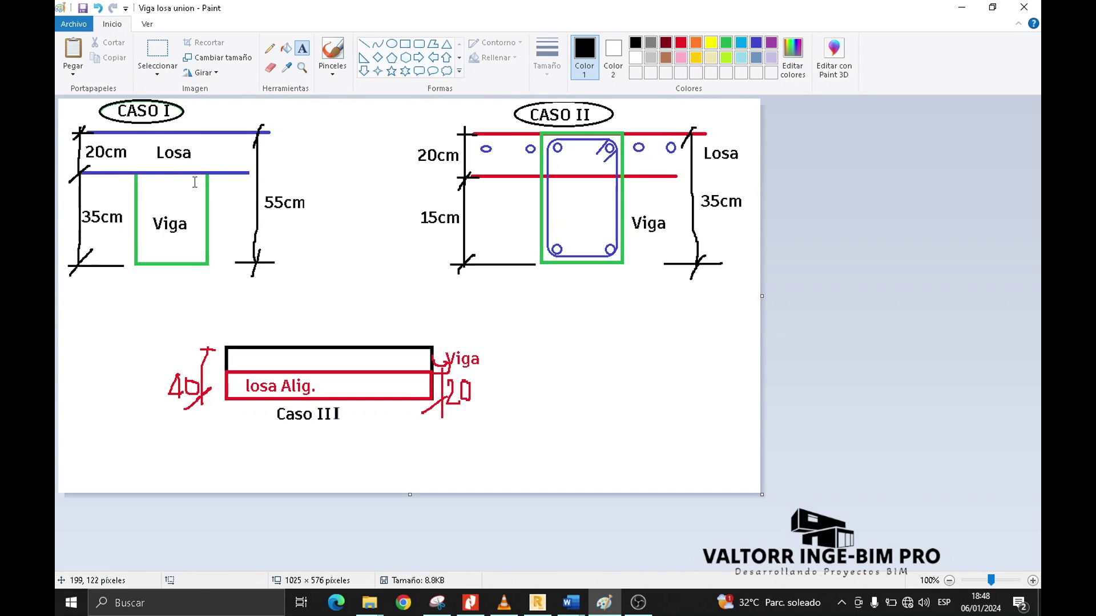
- Mark the beam-slab contact line in CASO I in red, with arrows at the beam heights, the CASO II title and its dimensions
{"action": "left_click_drag", "start_coordinate": [137, 173], "coordinate": [207, 172]}
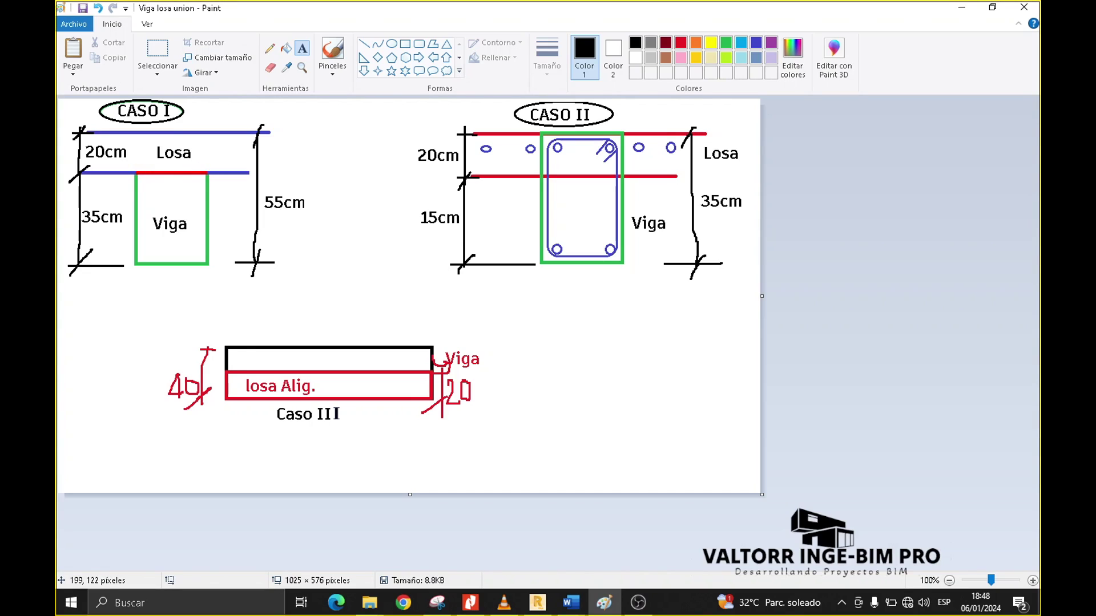
{"action": "left_click_drag", "start_coordinate": [105, 209], "coordinate": [112, 195]}
{"action": "mouse_move", "coordinate": [312, 203]}
{"action": "left_mouse_down"}
{"action": "mouse_move", "coordinate": [327, 185]}
{"action": "mouse_move", "coordinate": [313, 204]}
{"action": "left_mouse_up"}
{"action": "left_click_drag", "start_coordinate": [643, 98], "coordinate": [615, 111]}
{"action": "left_click_drag", "start_coordinate": [759, 183], "coordinate": [744, 204]}
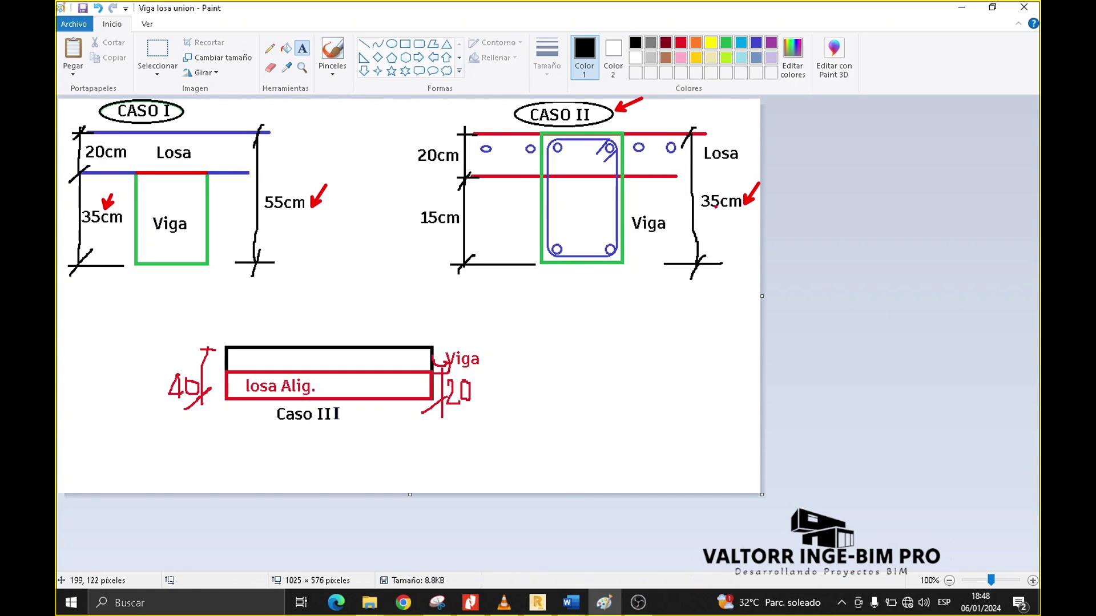
{"action": "left_click_drag", "start_coordinate": [372, 129], "coordinate": [415, 151]}
{"action": "left_click_drag", "start_coordinate": [401, 211], "coordinate": [418, 221]}
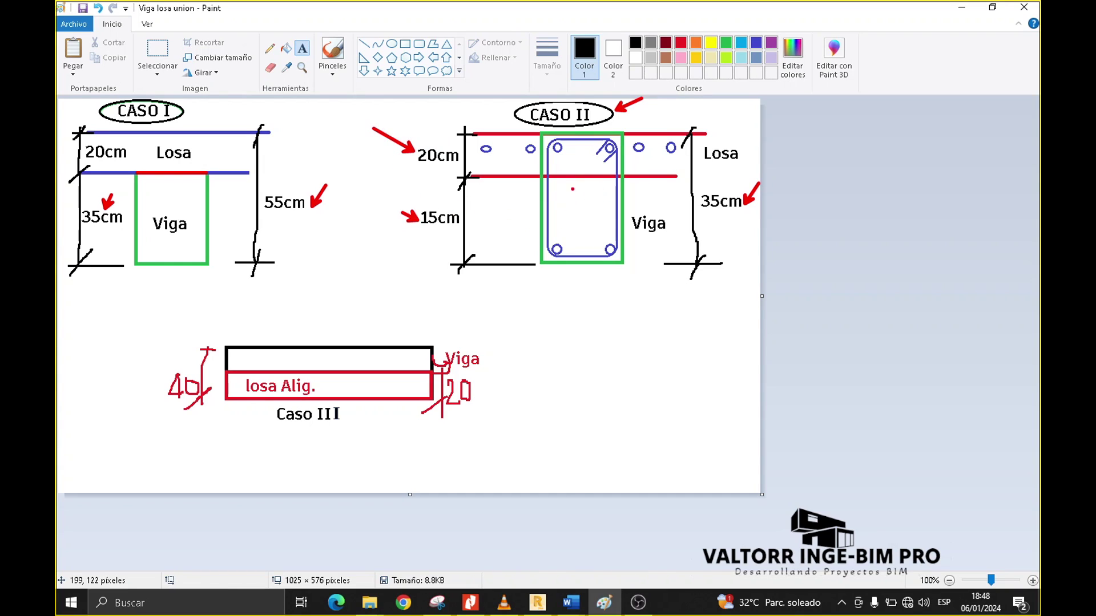
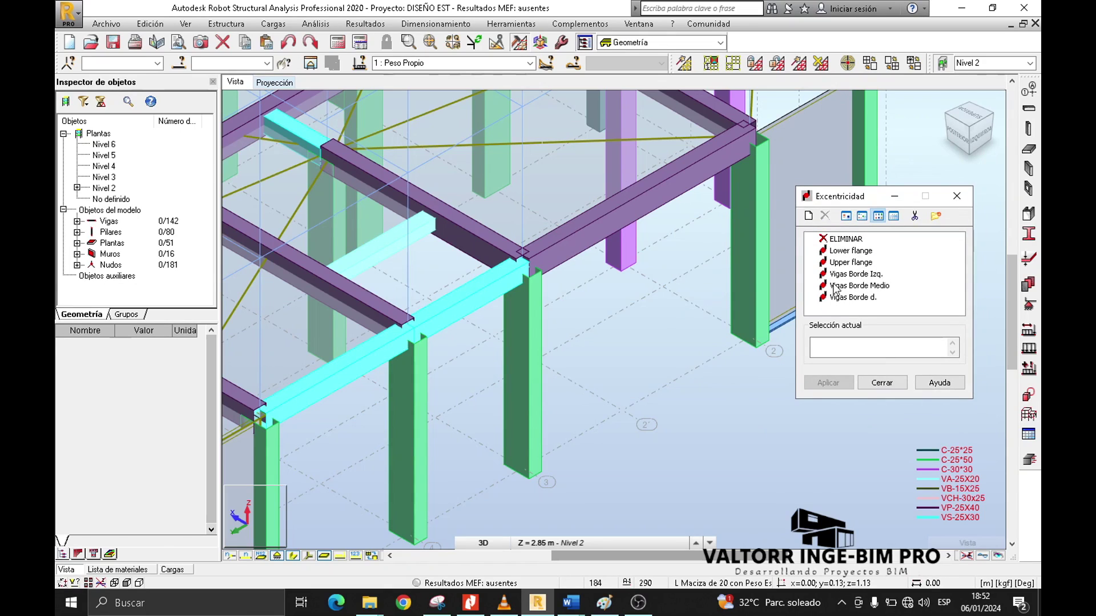
- Switch to Robot and start a new eccentricity named "Excentricidad (M. Sup)."
{"action": "left_click", "coordinate": [869, 290]}
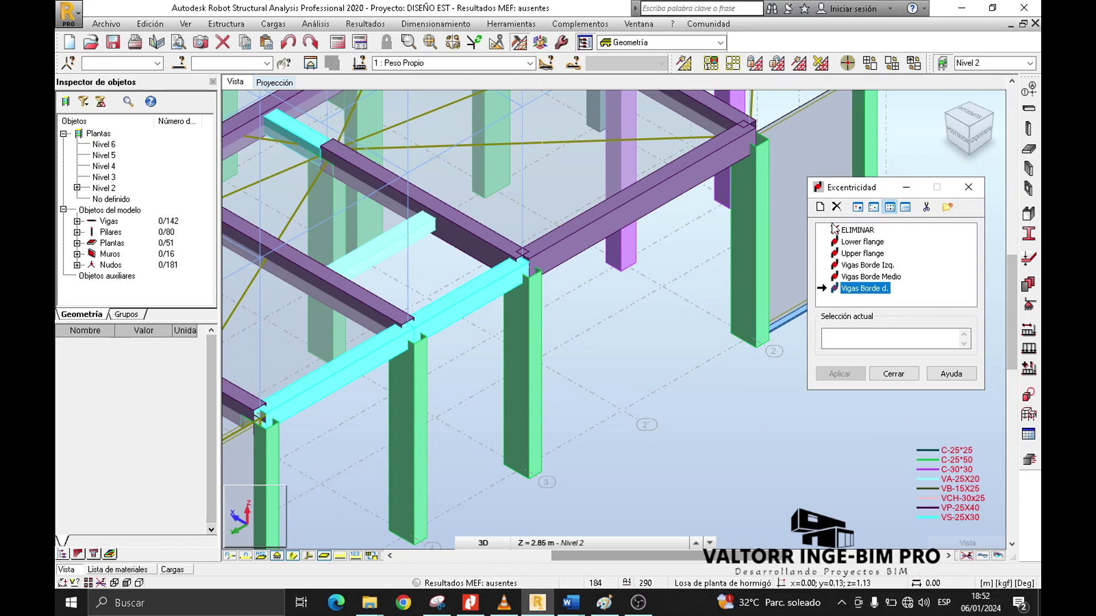
{"action": "left_click", "coordinate": [820, 207]}
{"action": "left_click_drag", "start_coordinate": [848, 213], "coordinate": [844, 192]}
{"action": "left_click", "coordinate": [923, 235]}
{"action": "type", "text": "Excent"}
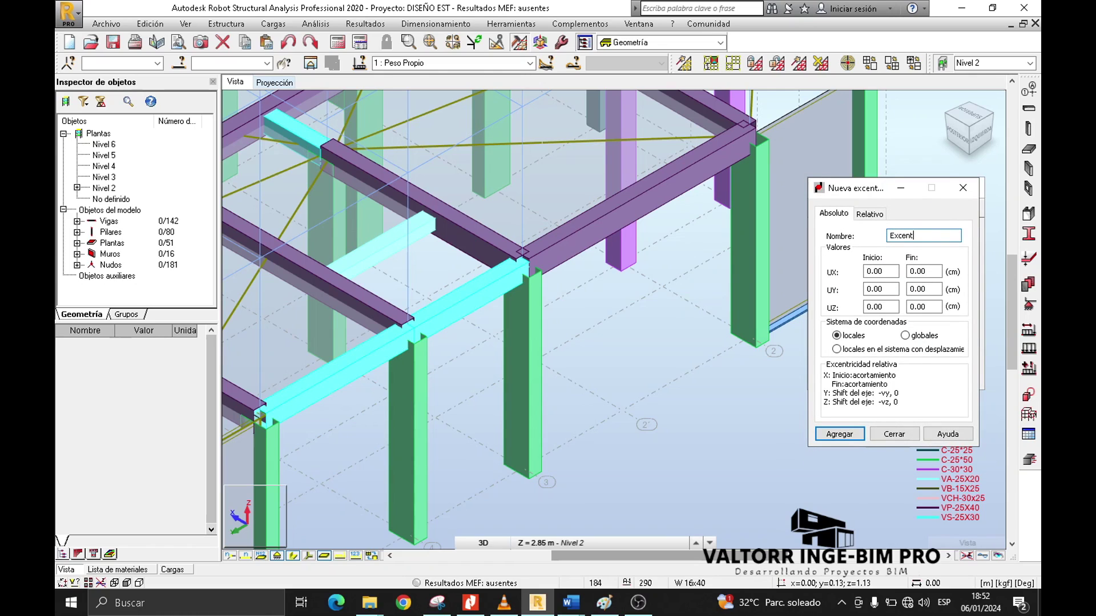
{"action": "type", "text": "ricidad (M. Sup)."}
{"action": "mouse_move", "coordinate": [874, 187]}
{"action": "left_mouse_down"}
{"action": "mouse_move", "coordinate": [743, 293]}
{"action": "mouse_move", "coordinate": [857, 177]}
{"action": "left_mouse_up"}
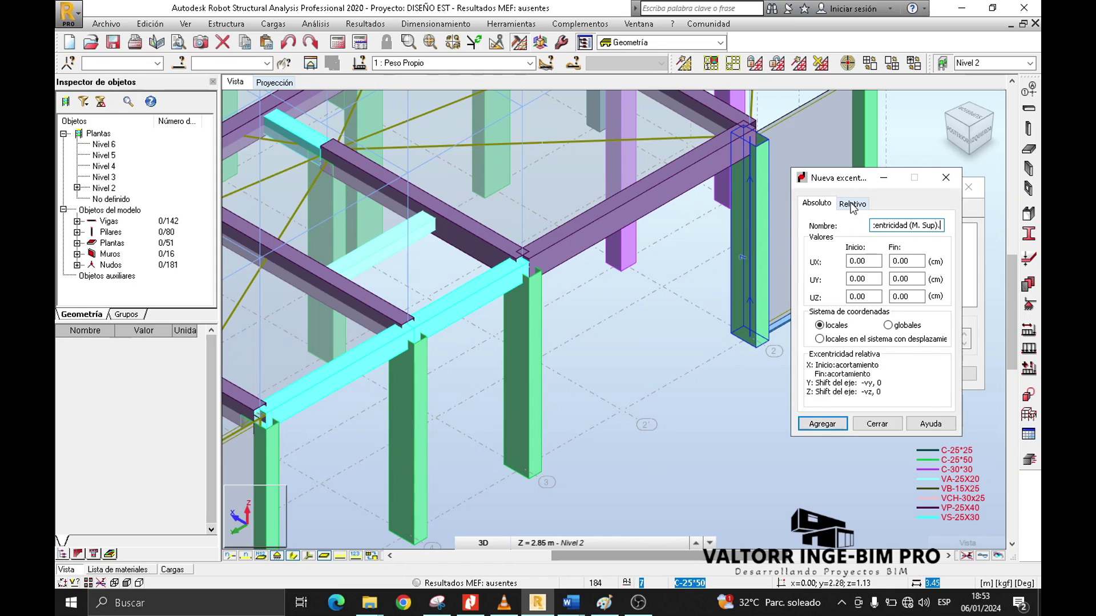
- Set the eccentricity's relative profile position to the section's top centre point (0, vz), comparing it with the CASO II sketch in Paint
{"action": "left_click", "coordinate": [852, 206]}
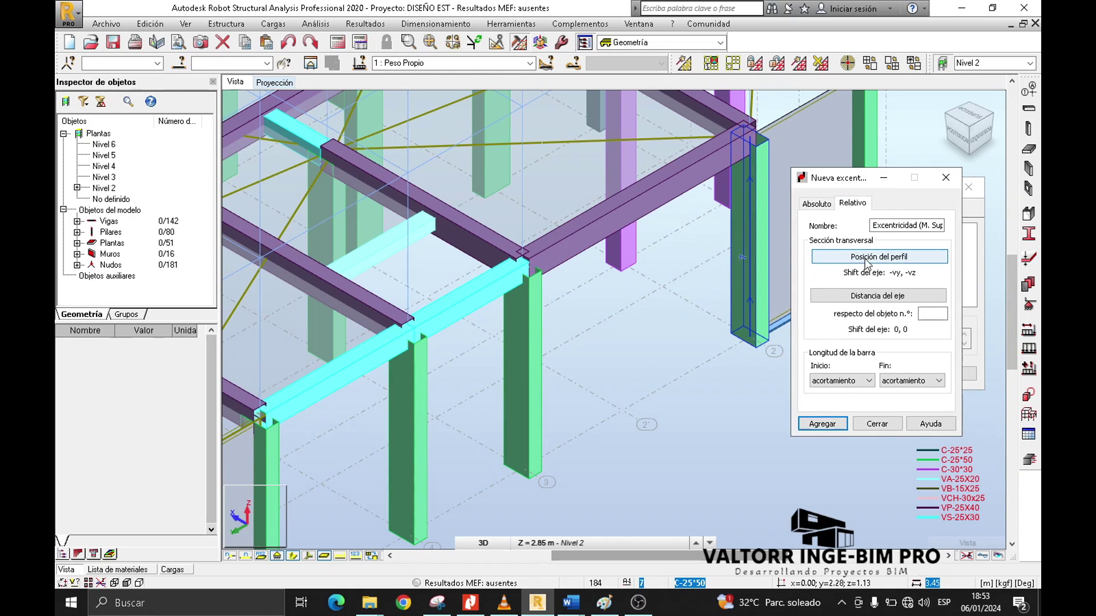
{"action": "left_click", "coordinate": [885, 265]}
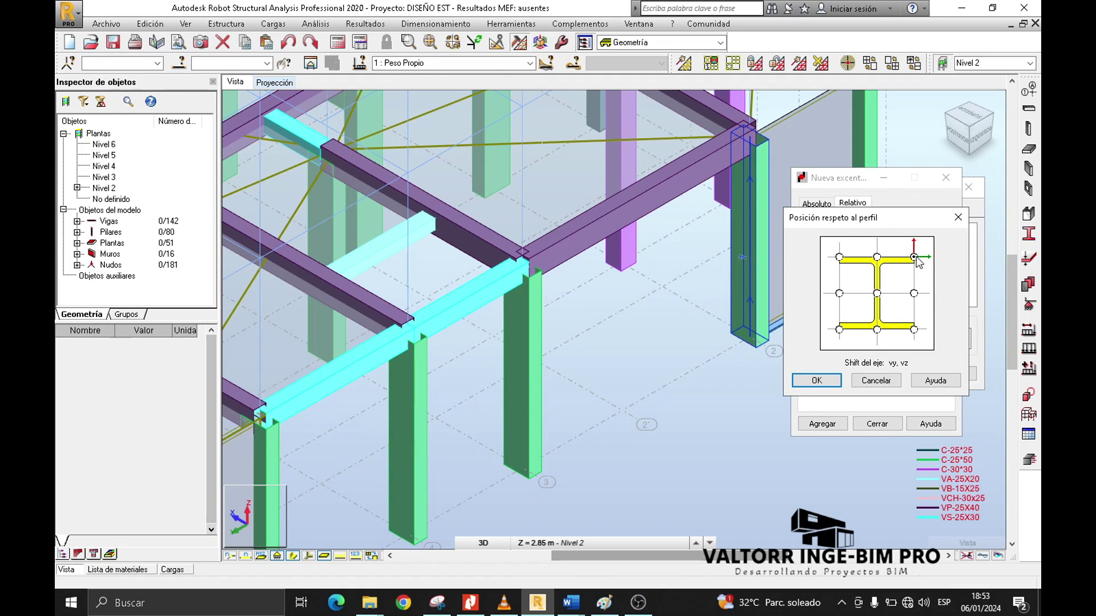
{"action": "left_click", "coordinate": [877, 258]}
{"action": "left_click", "coordinate": [539, 606]}
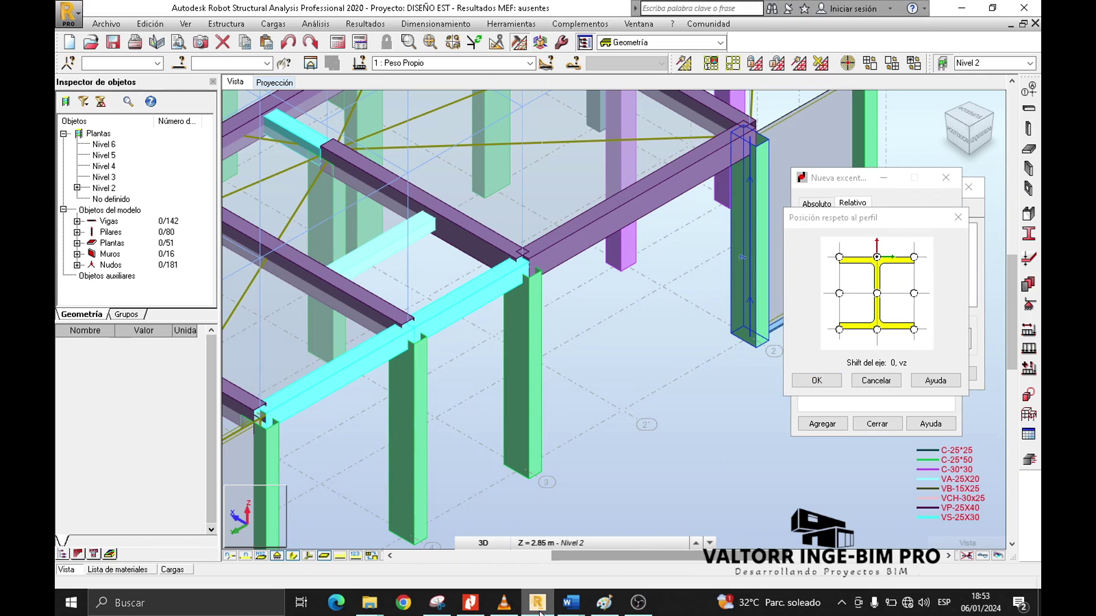
{"action": "left_click", "coordinate": [615, 606]}
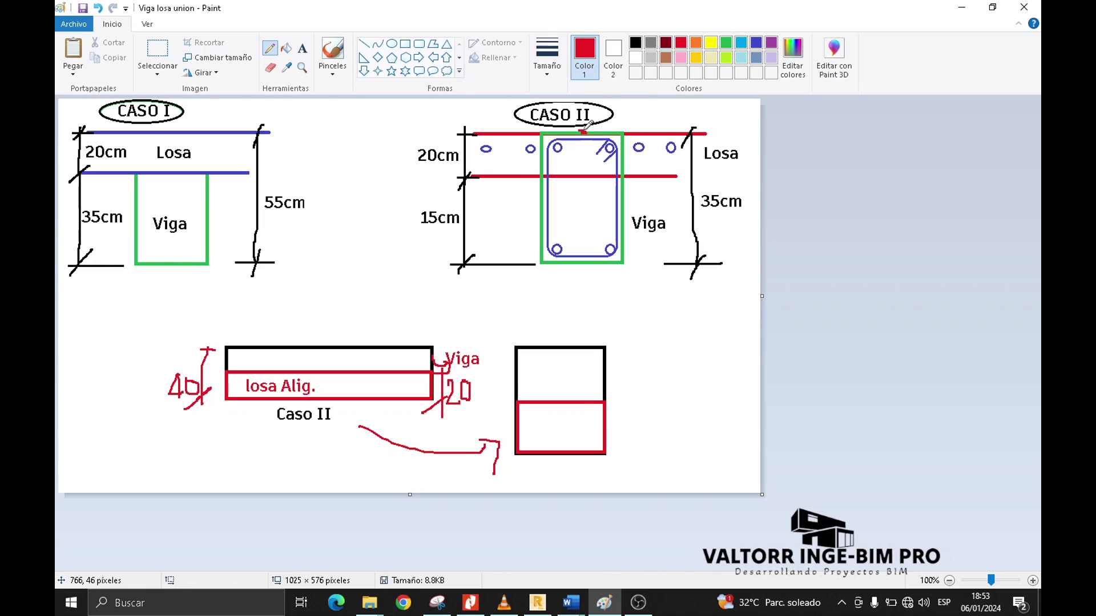
{"action": "left_click", "coordinate": [970, 7]}
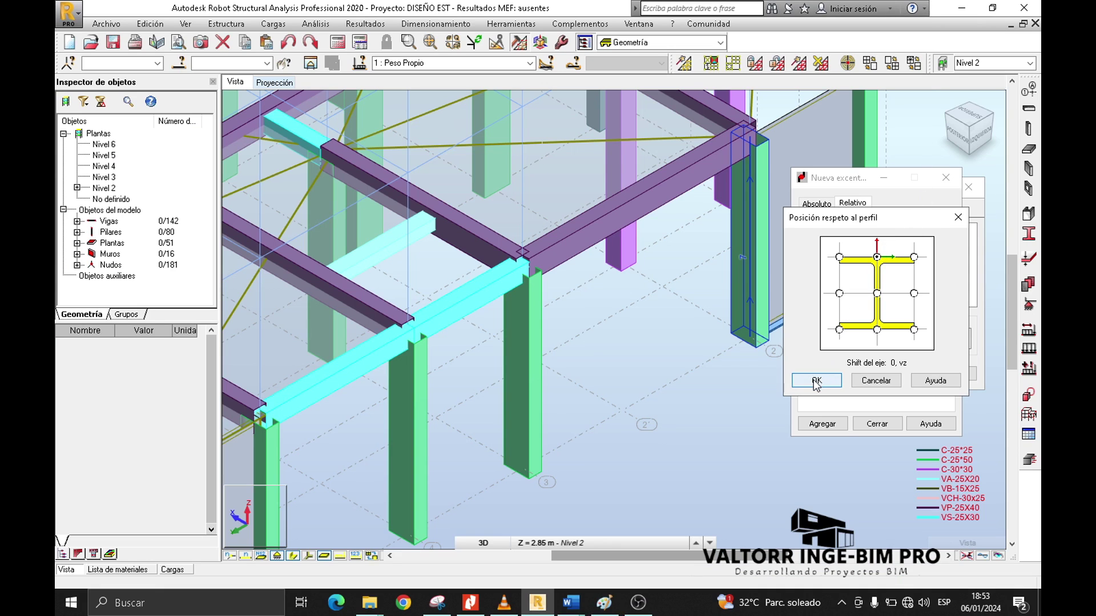
{"action": "left_click", "coordinate": [817, 382]}
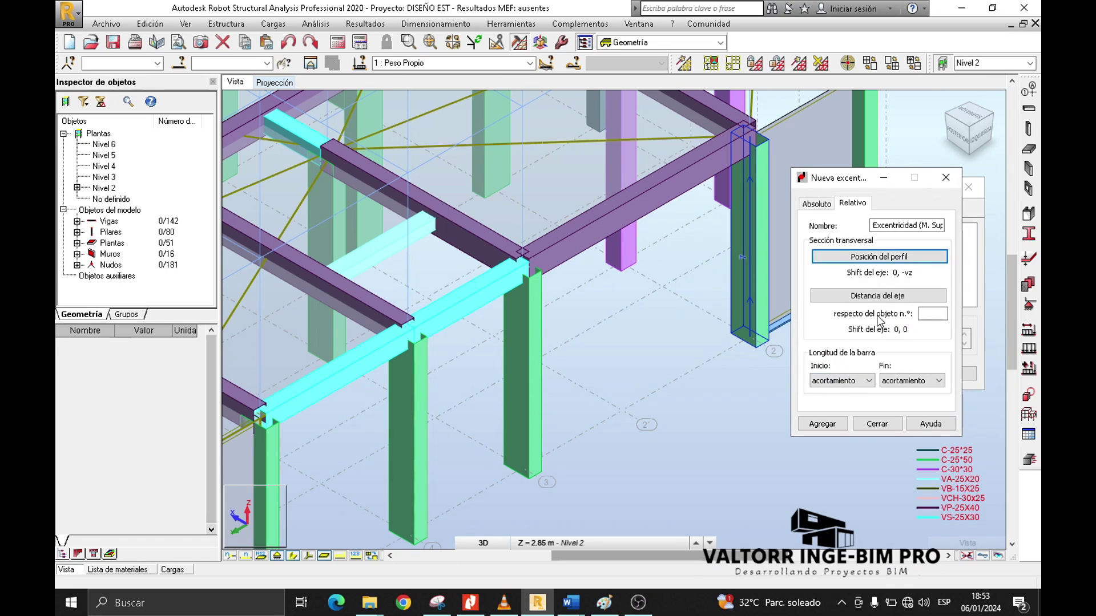
- View the frame in the YZ plane at X = 8.00 m and keep the bar length as acortamiento at both start and end
{"action": "scroll", "coordinate": [517, 322], "scroll_direction": "up", "scroll_amount": 5}
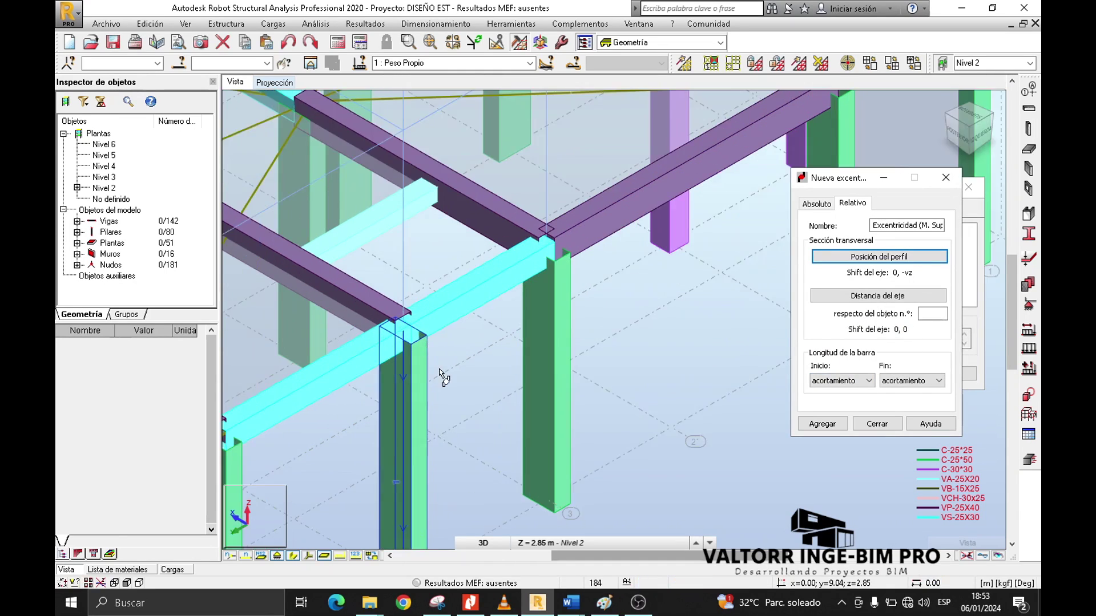
{"action": "left_click", "coordinate": [483, 544]}
{"action": "left_click", "coordinate": [481, 499]}
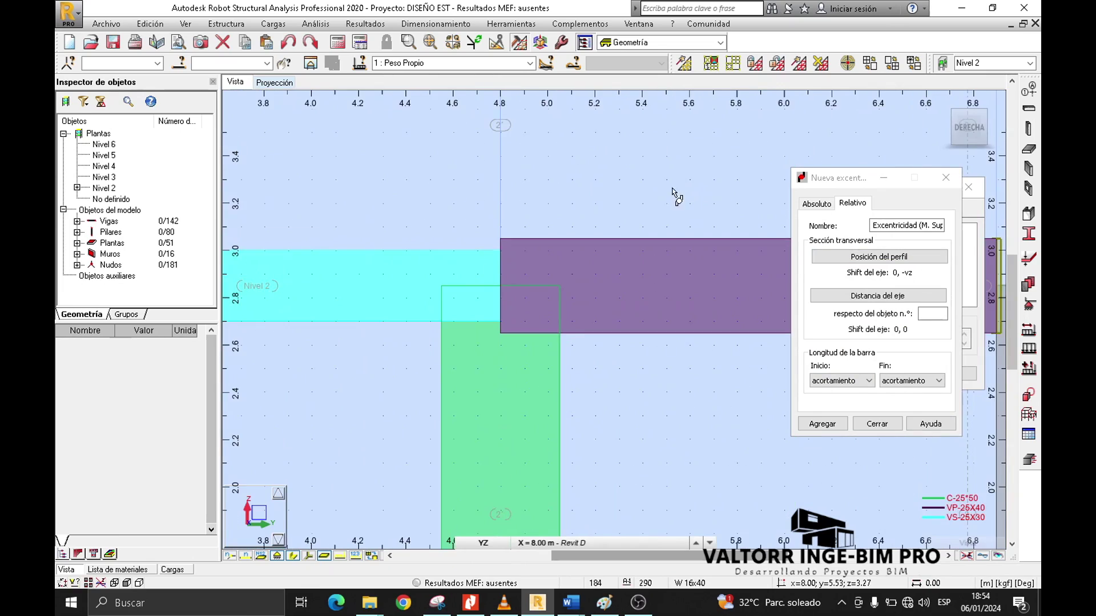
{"action": "middle_click_drag", "start_coordinate": [543, 328], "coordinate": [461, 322]}
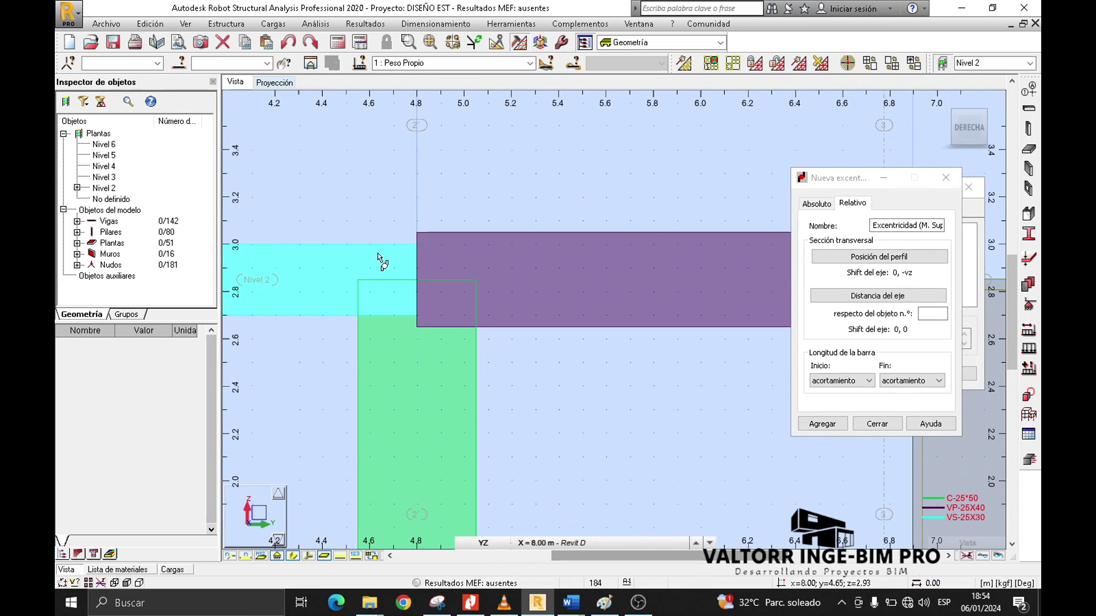
{"action": "left_click", "coordinate": [836, 381]}
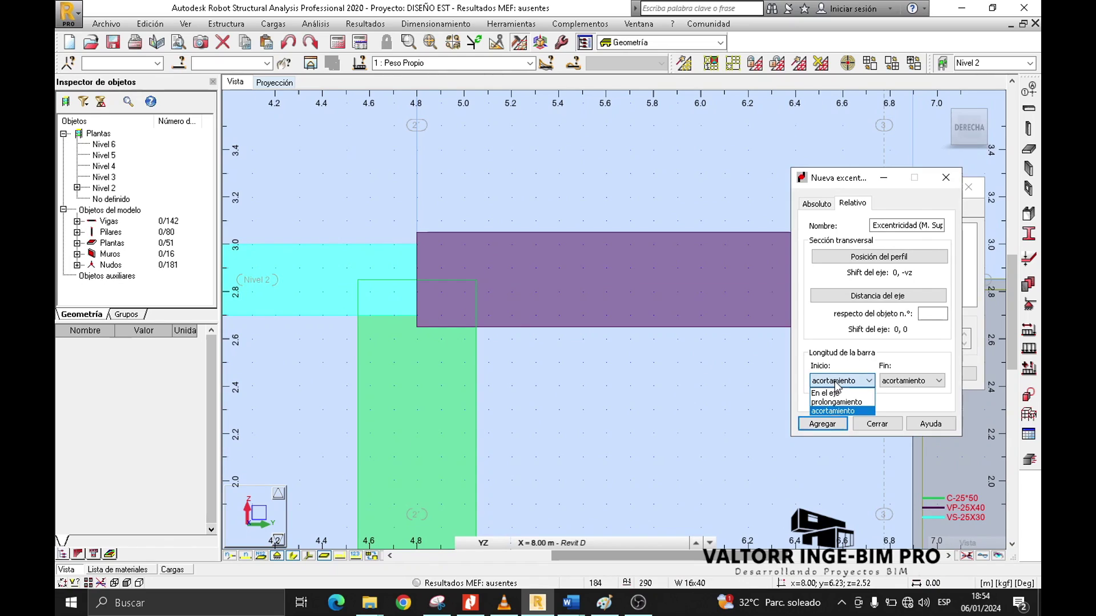
{"action": "left_click", "coordinate": [834, 410]}
{"action": "scroll", "coordinate": [639, 362], "scroll_direction": "down", "scroll_amount": 4}
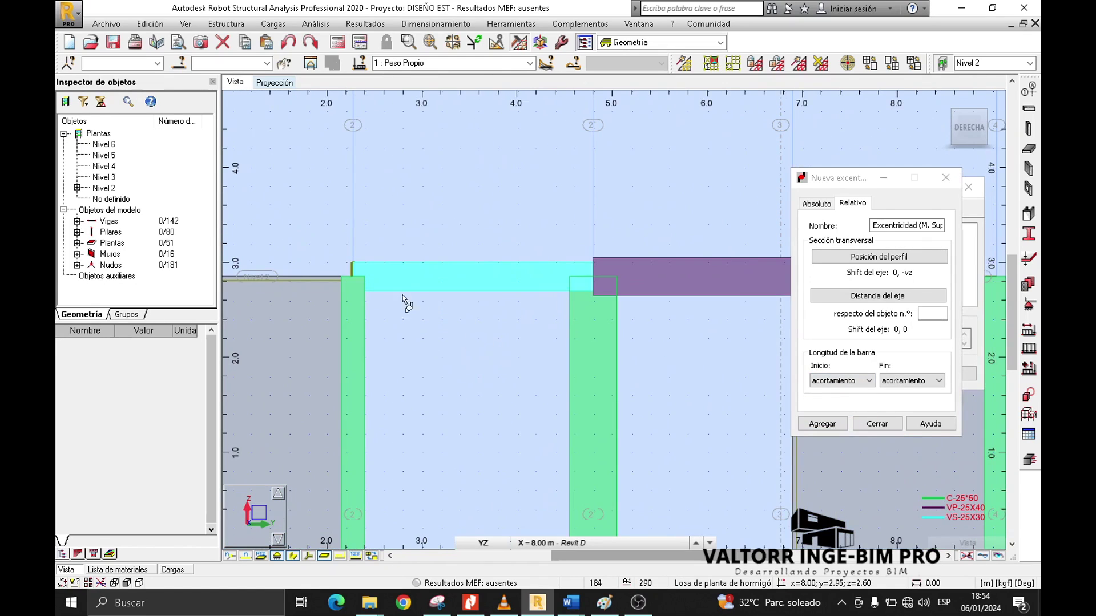
{"action": "left_click", "coordinate": [907, 380]}
{"action": "left_click", "coordinate": [900, 401]}
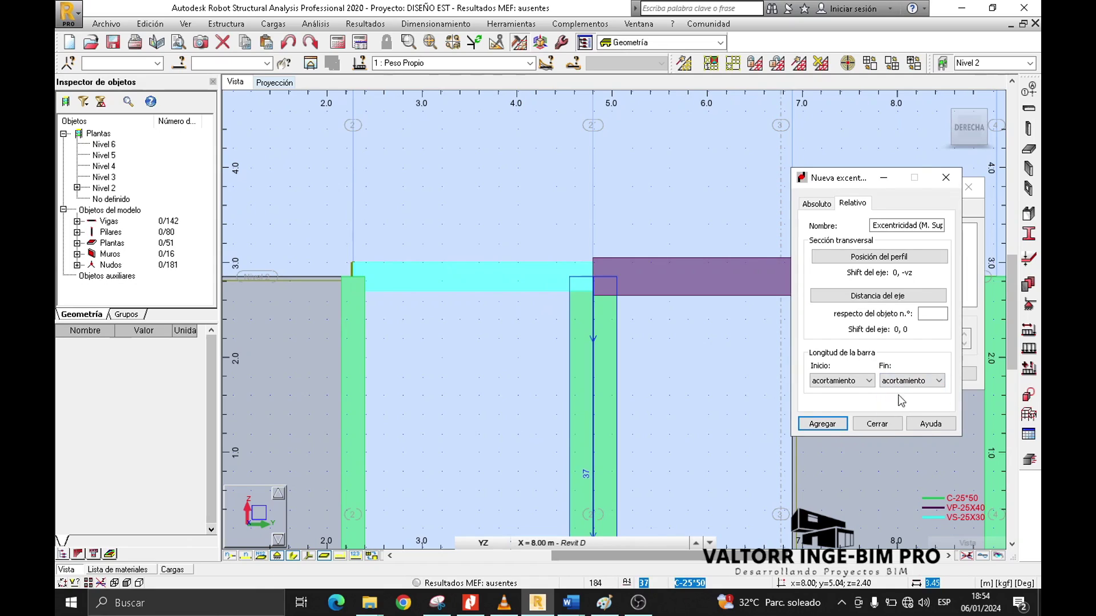
- Keep the axis distance centred at 0, 0 and add the new eccentricity to the list
{"action": "left_click", "coordinate": [881, 296]}
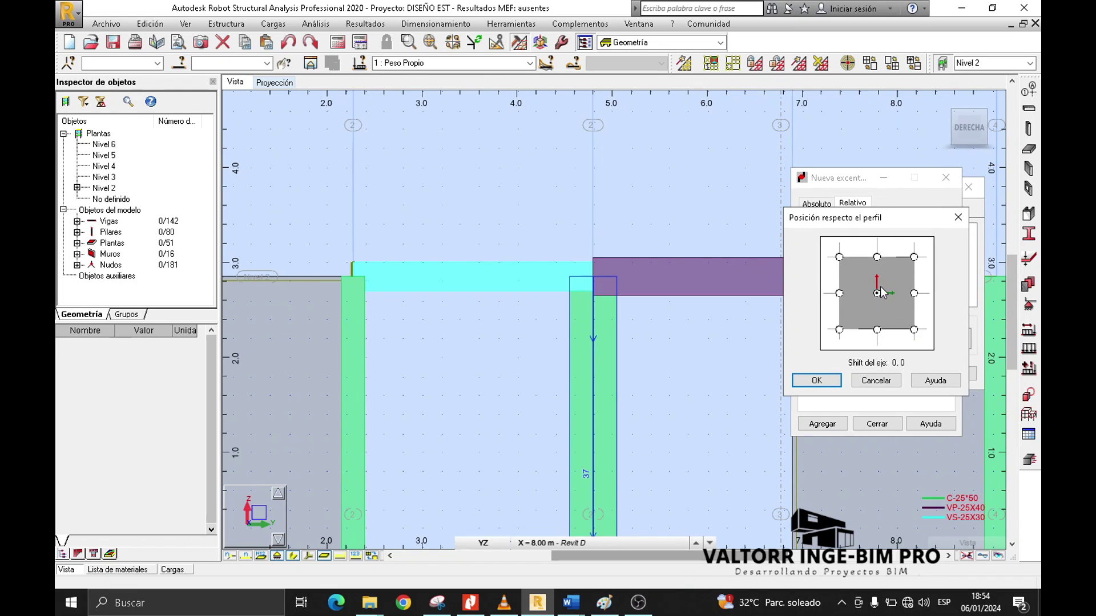
{"action": "left_click", "coordinate": [816, 381]}
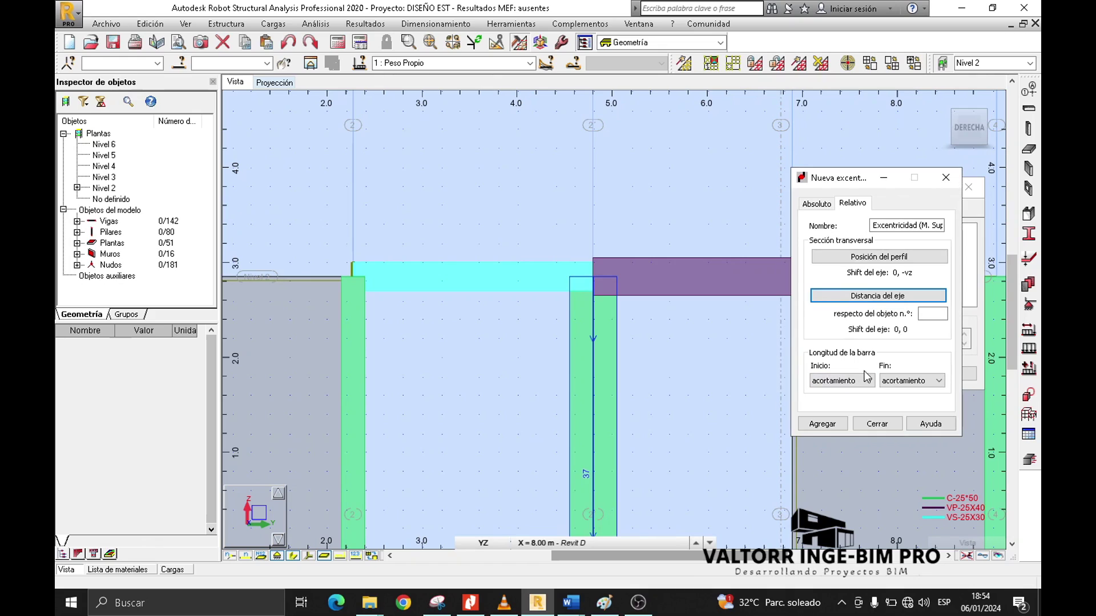
{"action": "left_click", "coordinate": [822, 205]}
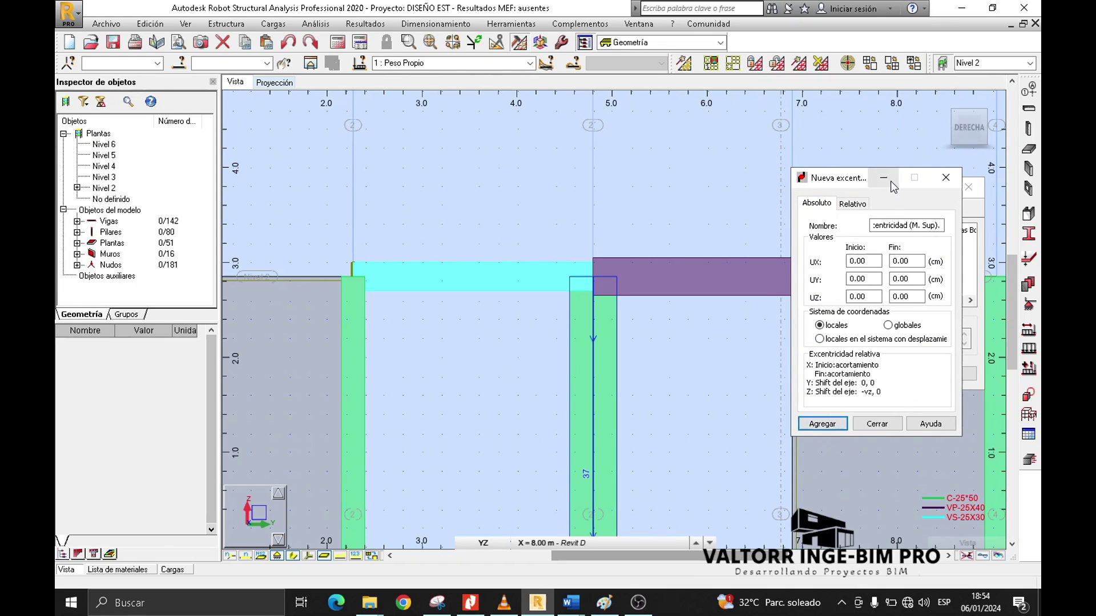
{"action": "left_click", "coordinate": [890, 423]}
{"action": "left_click_drag", "start_coordinate": [872, 301], "coordinate": [844, 300]}
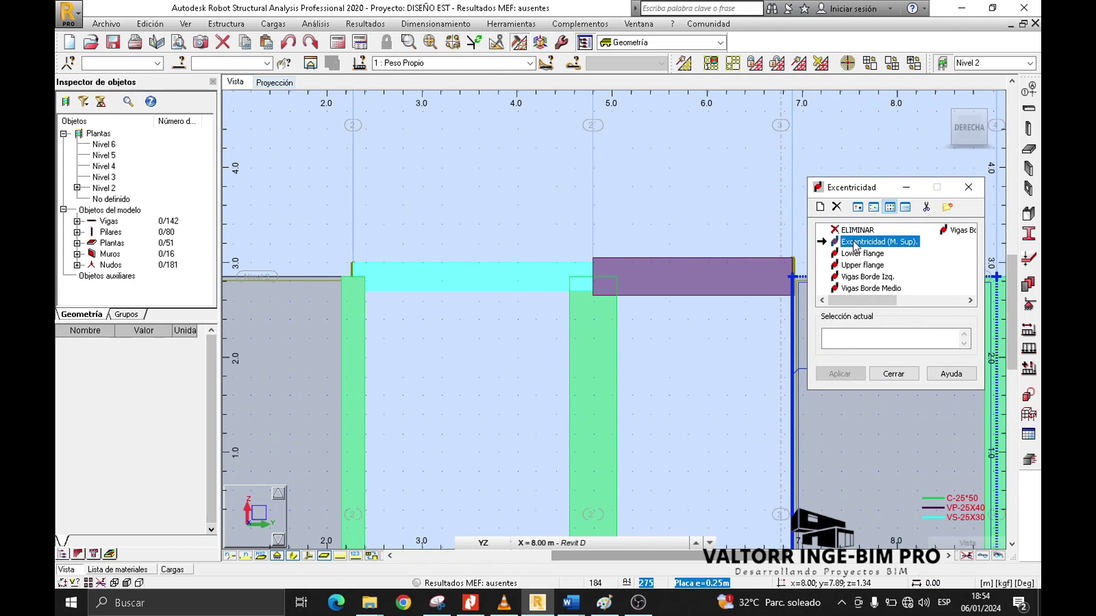
- Apply Excentricidad (M. Sup). to the VS-25X30 beam between axes 2 and 2' and inspect its offset at the columns
{"action": "left_click", "coordinate": [908, 240]}
{"action": "middle_click_drag", "start_coordinate": [634, 183], "coordinate": [599, 167]}
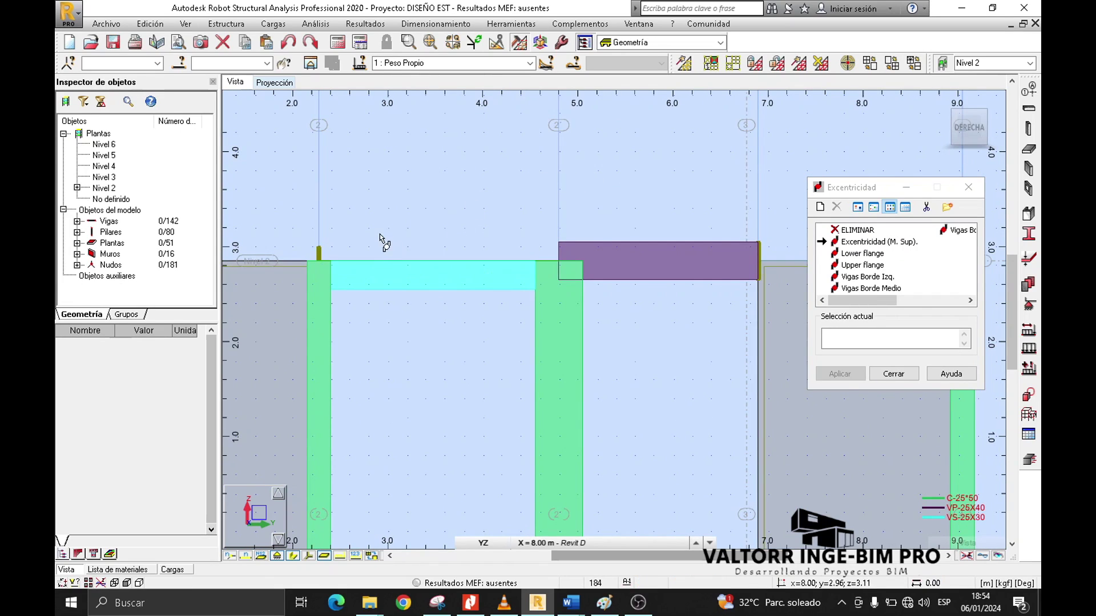
{"action": "scroll", "coordinate": [381, 236], "scroll_direction": "up", "scroll_amount": 1}
{"action": "scroll", "coordinate": [392, 237], "scroll_direction": "up", "scroll_amount": 1}
{"action": "scroll", "coordinate": [460, 201], "scroll_direction": "up", "scroll_amount": 1}
{"action": "scroll", "coordinate": [460, 210], "scroll_direction": "down", "scroll_amount": 3}
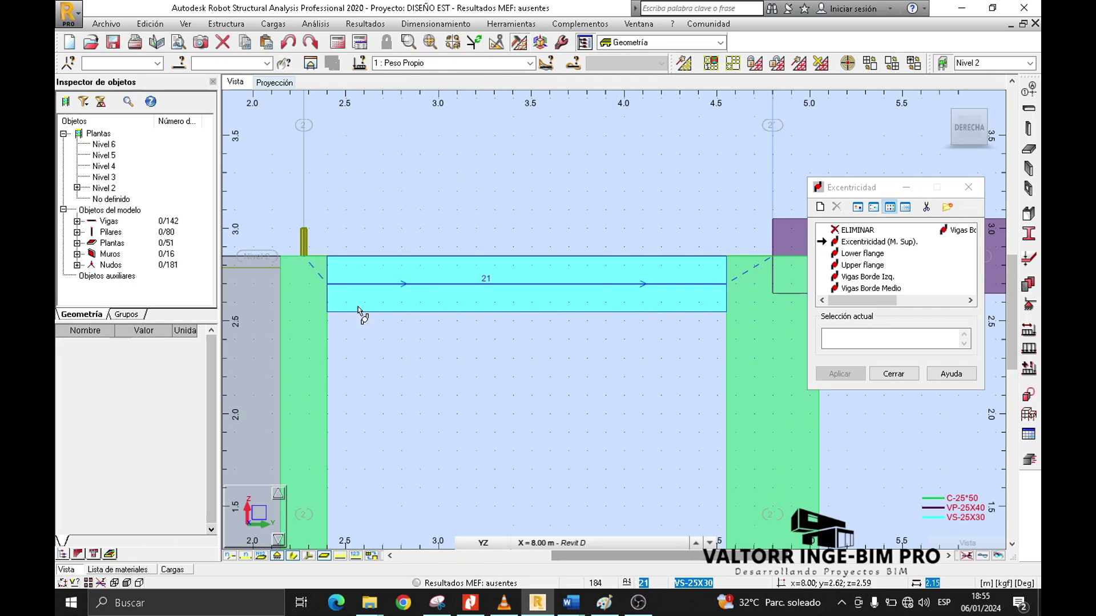
{"action": "left_click", "coordinate": [878, 242]}
{"action": "middle_click_drag", "start_coordinate": [608, 214], "coordinate": [563, 227]}
{"action": "middle_click_drag", "start_coordinate": [501, 212], "coordinate": [521, 215]}
- Apply ELIMINAR to the eccentricity of the VS-25X30 beam between axes 2 and 2', and display the section shapes again
{"action": "left_click", "coordinate": [293, 556]}
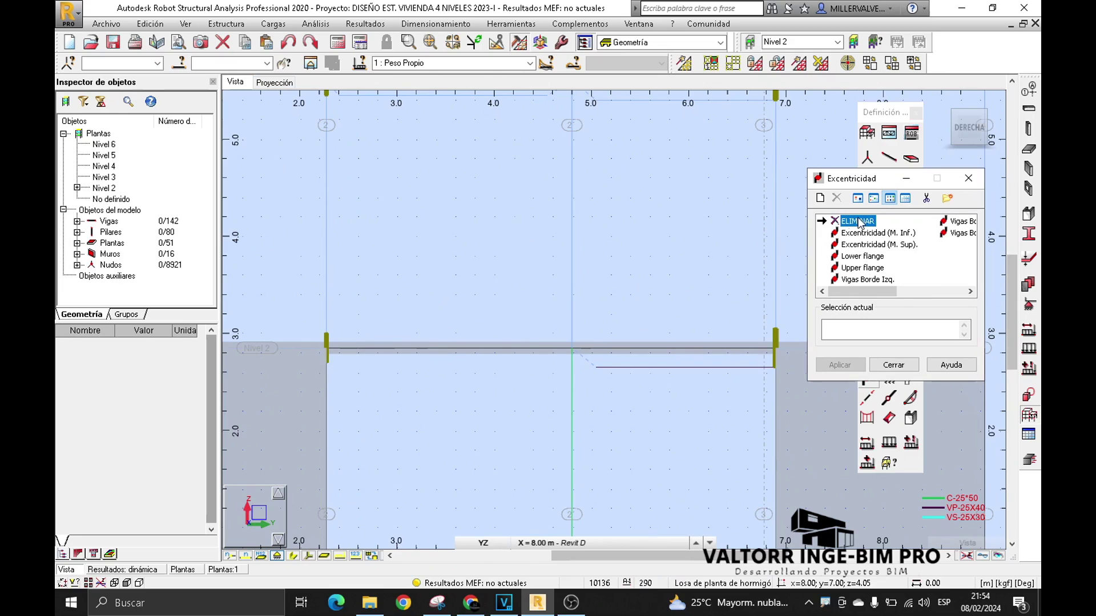
{"action": "left_click", "coordinate": [441, 352]}
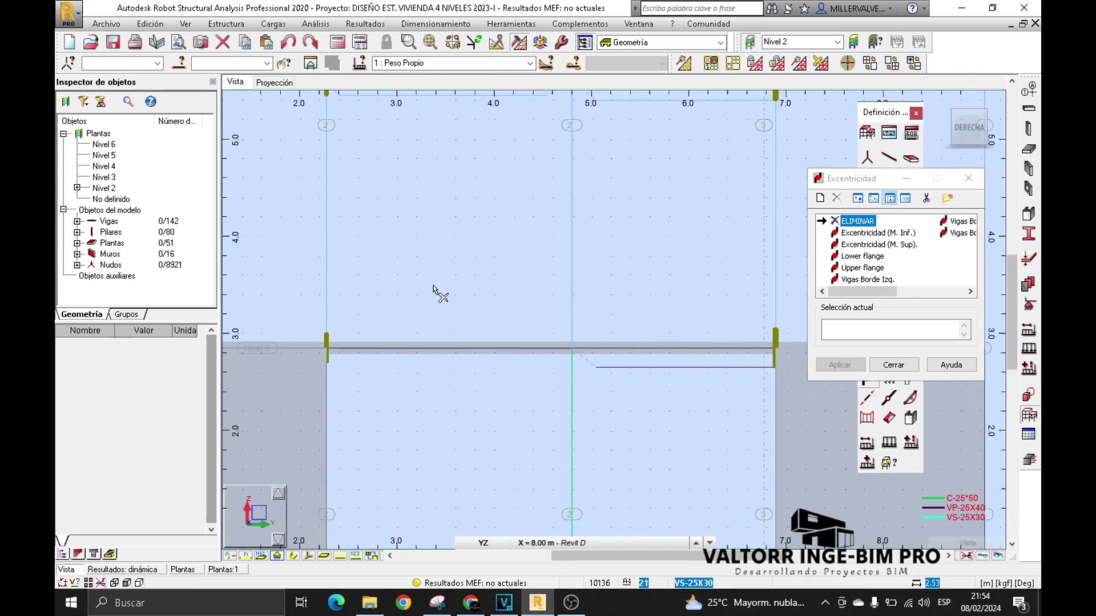
{"action": "middle_click_drag", "start_coordinate": [412, 293], "coordinate": [439, 302]}
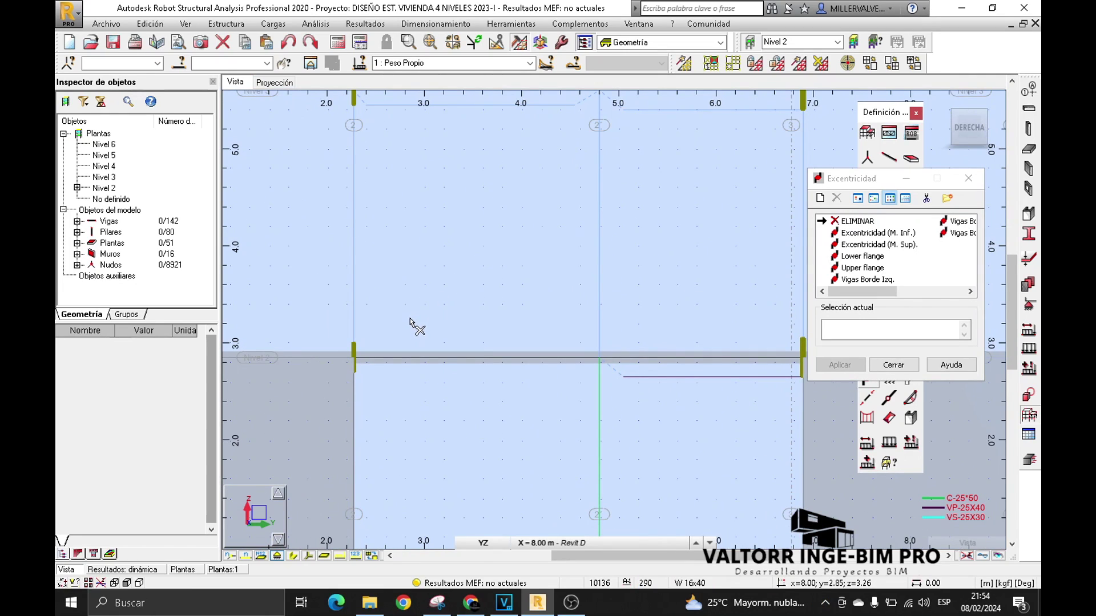
{"action": "mouse_move", "coordinate": [333, 339]}
{"action": "left_mouse_down"}
{"action": "mouse_move", "coordinate": [343, 390]}
{"action": "mouse_move", "coordinate": [384, 385]}
{"action": "left_mouse_up"}
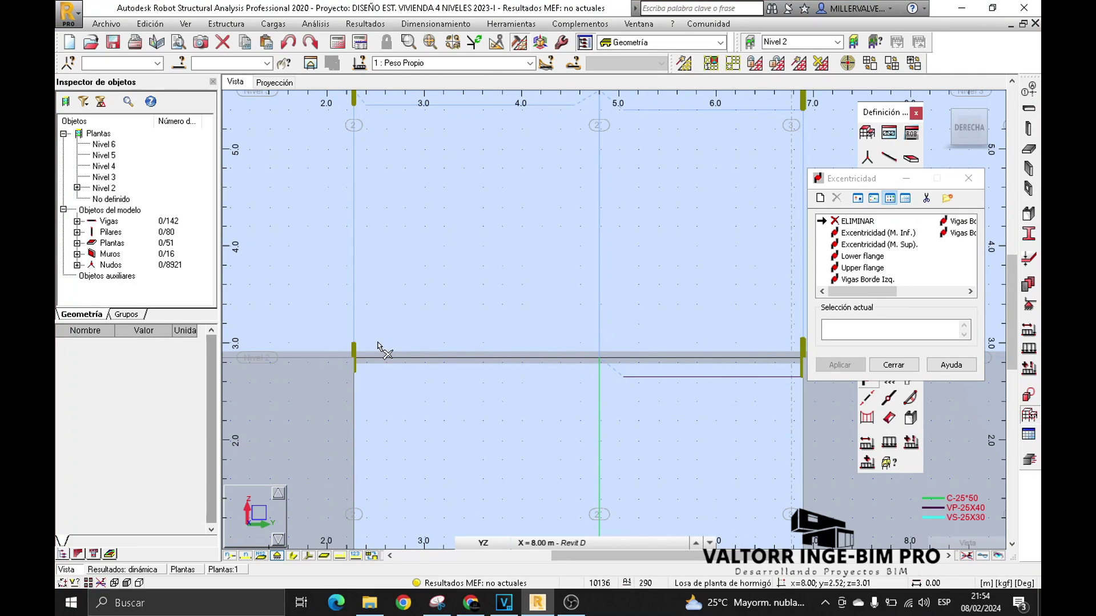
{"action": "left_click", "coordinate": [293, 556]}
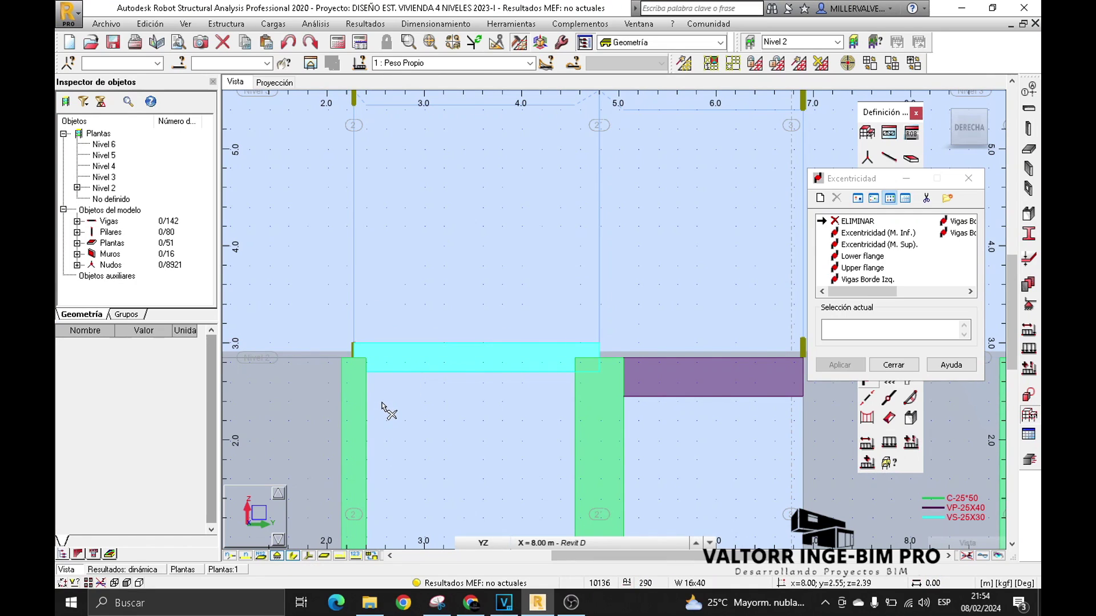
- Sketch a red sagging curve with end marks at the column faces under the VS-25X30 beam, and clear the annotation
{"action": "key", "text": "ctrl+2"}
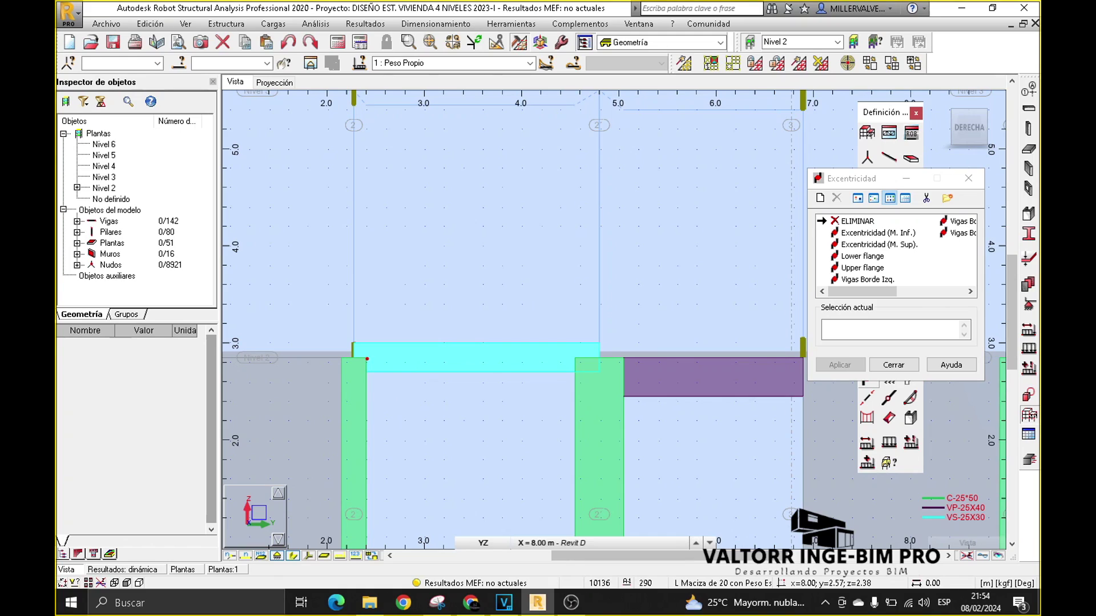
{"action": "mouse_move", "coordinate": [366, 359]}
{"action": "left_mouse_down"}
{"action": "mouse_move", "coordinate": [387, 381]}
{"action": "mouse_move", "coordinate": [537, 382]}
{"action": "mouse_move", "coordinate": [577, 363]}
{"action": "mouse_move", "coordinate": [577, 381]}
{"action": "left_mouse_up"}
{"action": "left_click_drag", "start_coordinate": [365, 334], "coordinate": [365, 374]}
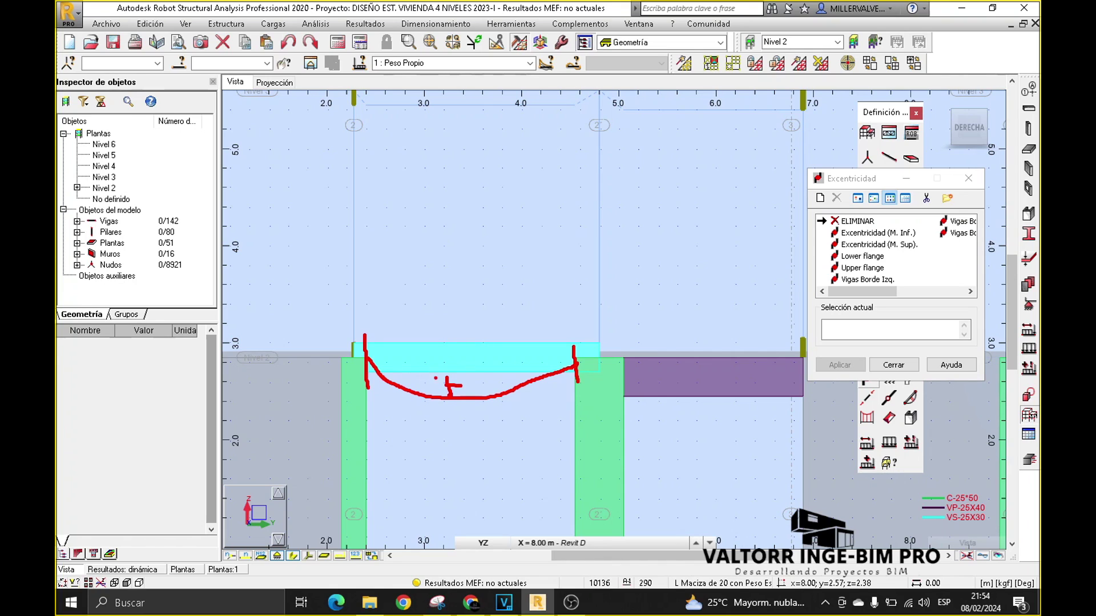
{"action": "key", "text": "Escape"}
{"action": "middle_click_drag", "start_coordinate": [453, 293], "coordinate": [402, 307]}
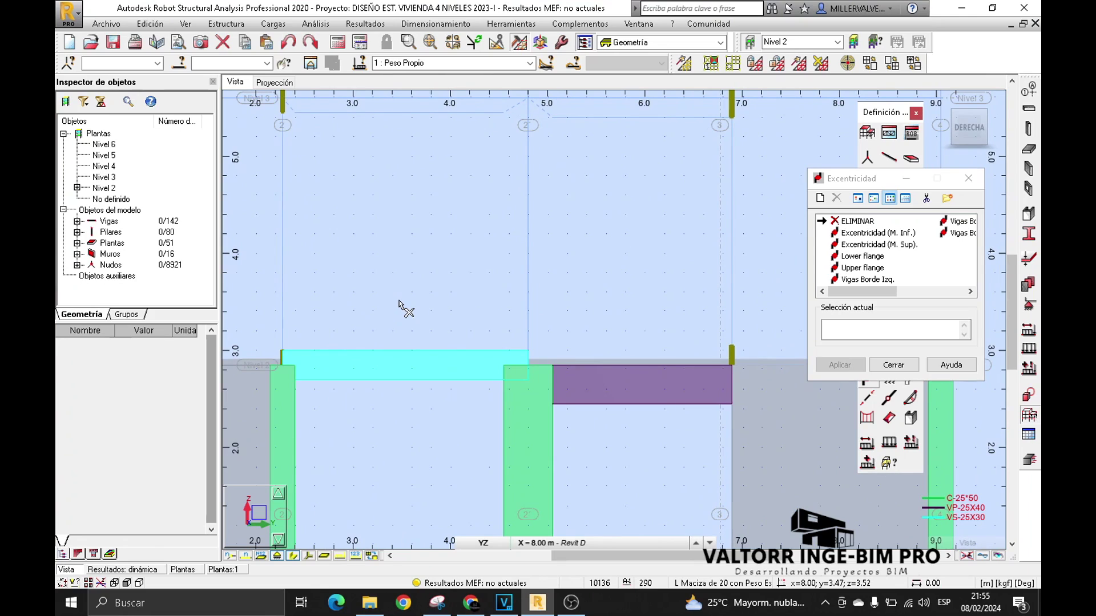
- Assign Excentricidad (M. Sup). to the VS-25X30 beam between the two columns again
{"action": "left_click", "coordinate": [879, 244]}
{"action": "left_click", "coordinate": [416, 362]}
{"action": "middle_click_drag", "start_coordinate": [401, 319], "coordinate": [432, 312]}
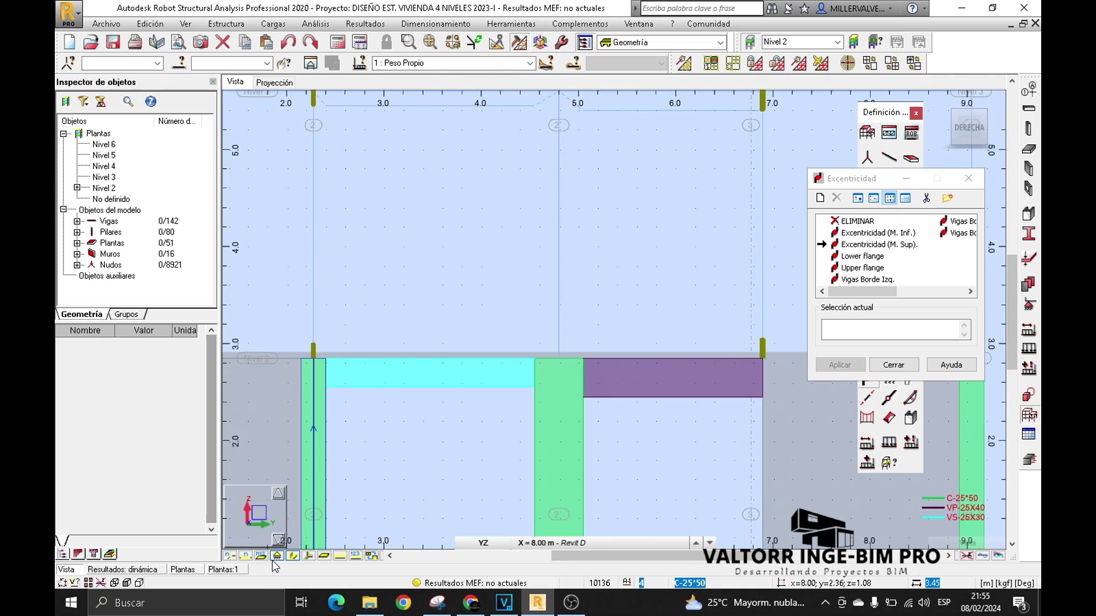
- Hide the section shapes and circle the offset ends of the VS-25X30 beam at axes 2 and 2' in red
{"action": "left_click", "coordinate": [293, 556]}
{"action": "scroll", "coordinate": [378, 420], "scroll_direction": "up", "scroll_amount": 2}
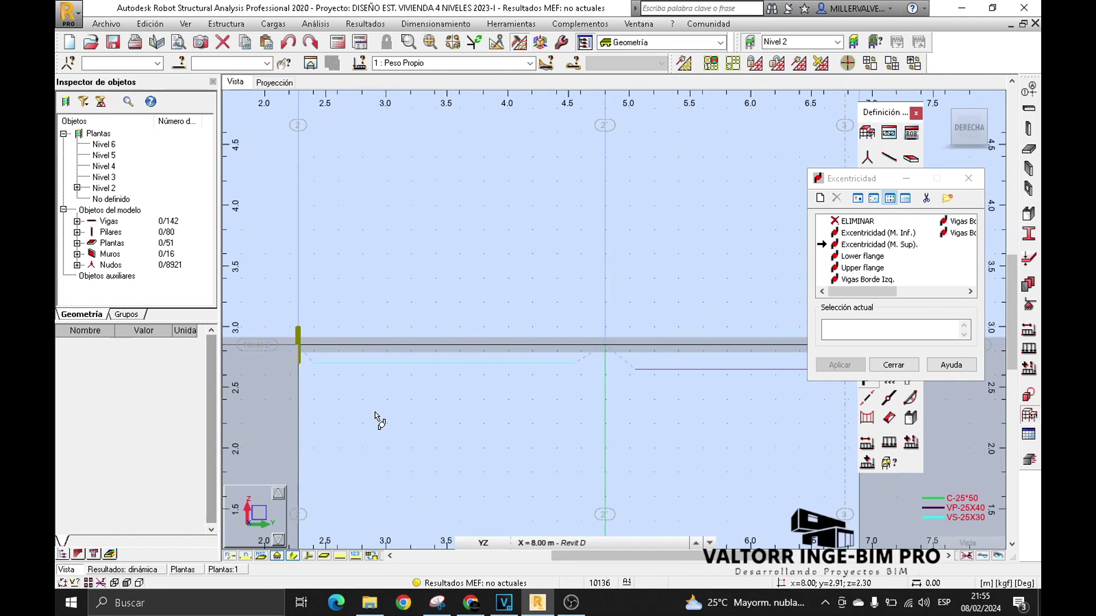
{"action": "scroll", "coordinate": [394, 414], "scroll_direction": "up", "scroll_amount": 1}
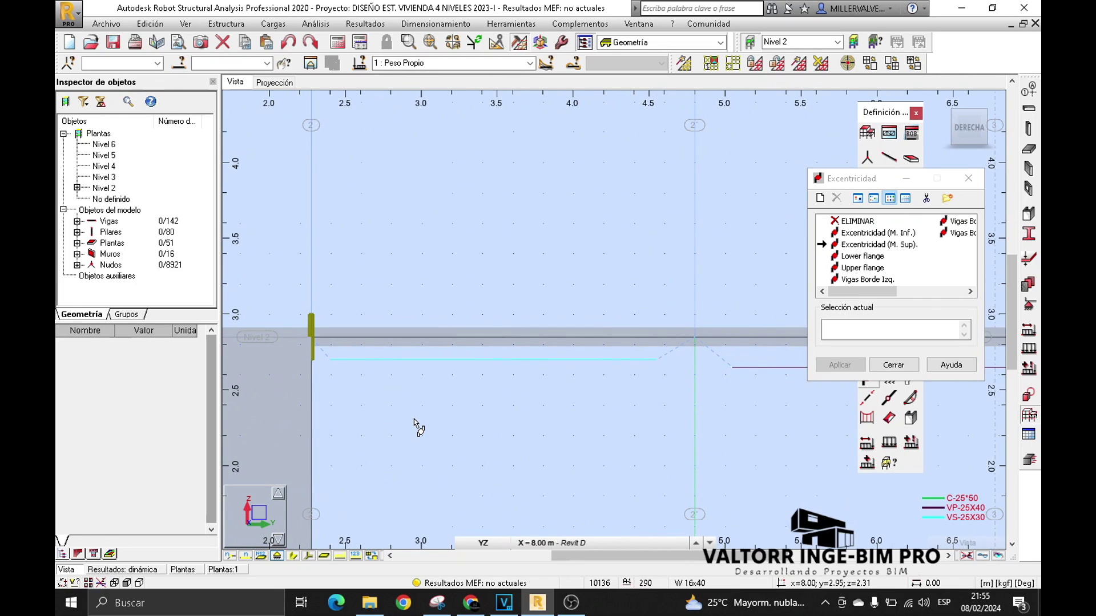
{"action": "key", "text": "ctrl+2"}
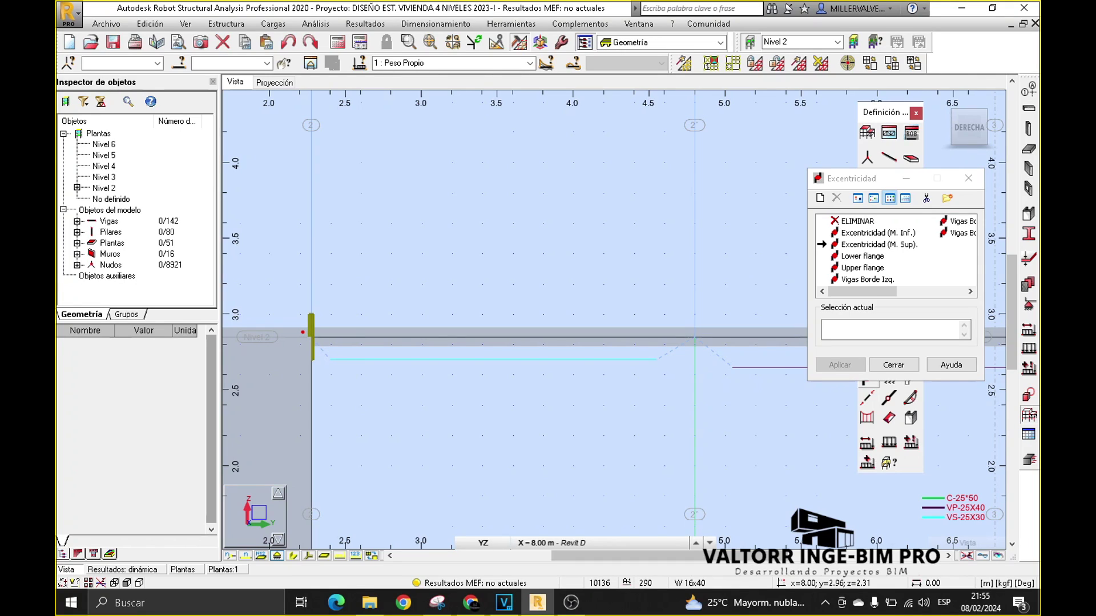
{"action": "left_click_drag", "start_coordinate": [296, 323], "coordinate": [350, 379]}
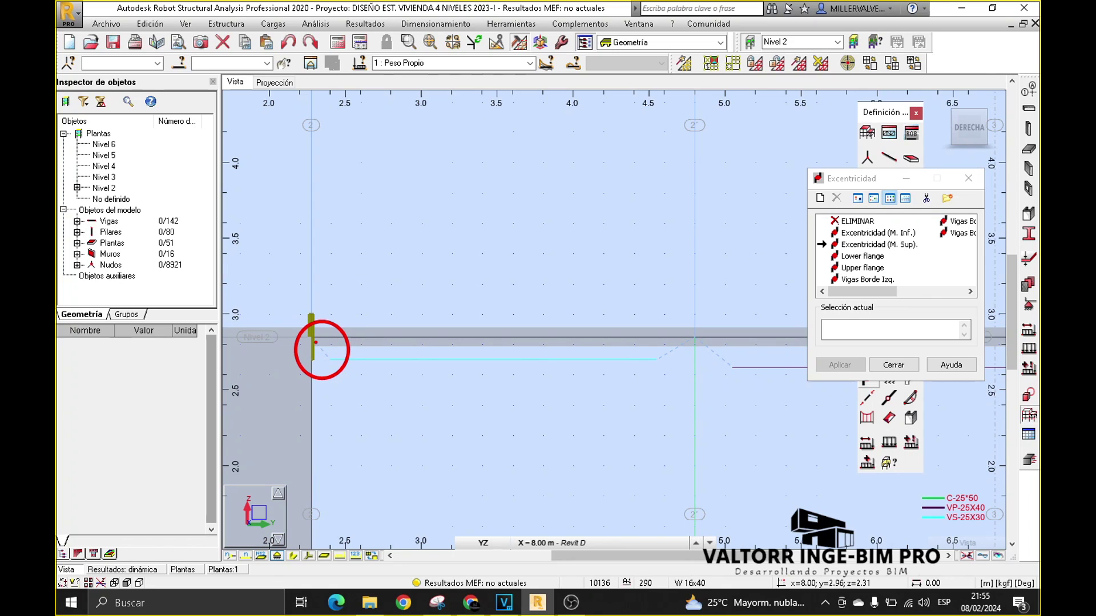
{"action": "mouse_move", "coordinate": [655, 324]}
{"action": "left_mouse_down"}
{"action": "mouse_move", "coordinate": [662, 315]}
{"action": "mouse_move", "coordinate": [657, 334]}
{"action": "left_mouse_up"}
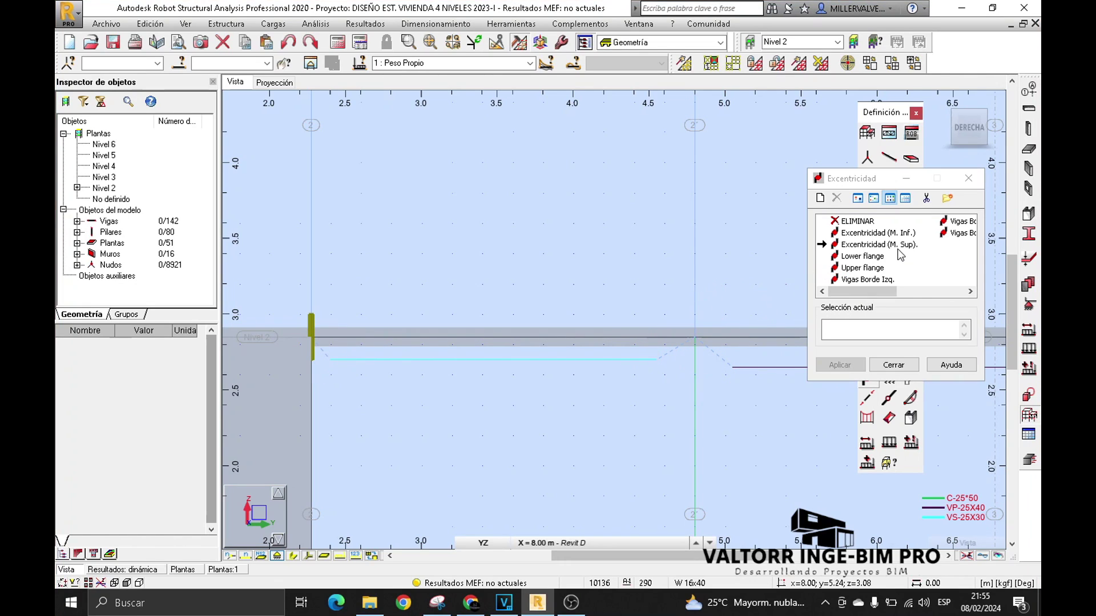
- Apply ELIMINAR to the VS-25X30 beam between axes 2 and 2' to remove its eccentricity
{"action": "left_click", "coordinate": [865, 249]}
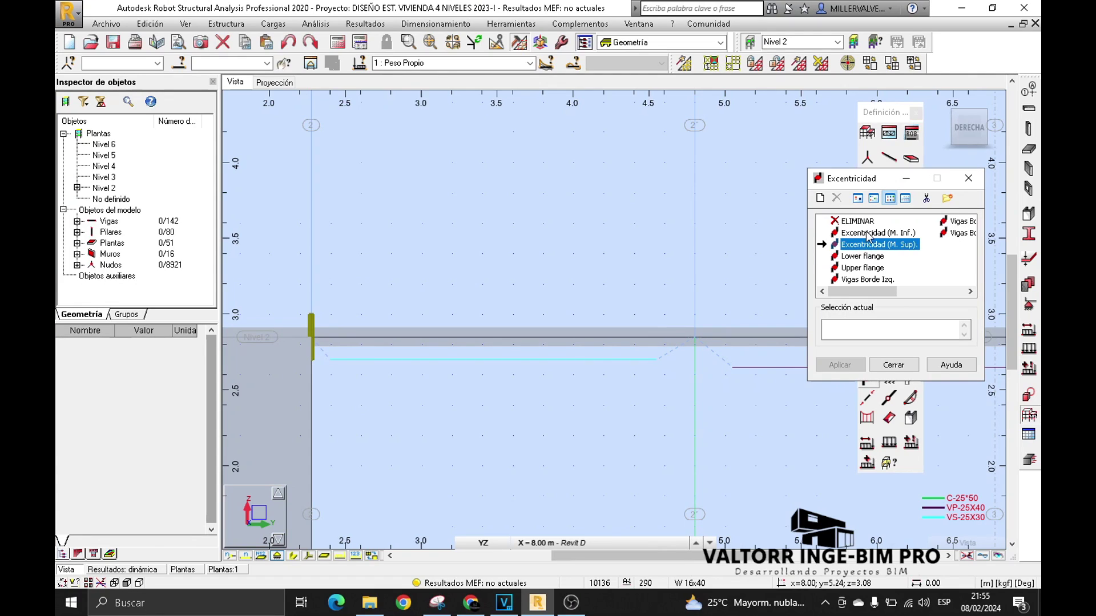
{"action": "left_click", "coordinate": [856, 222]}
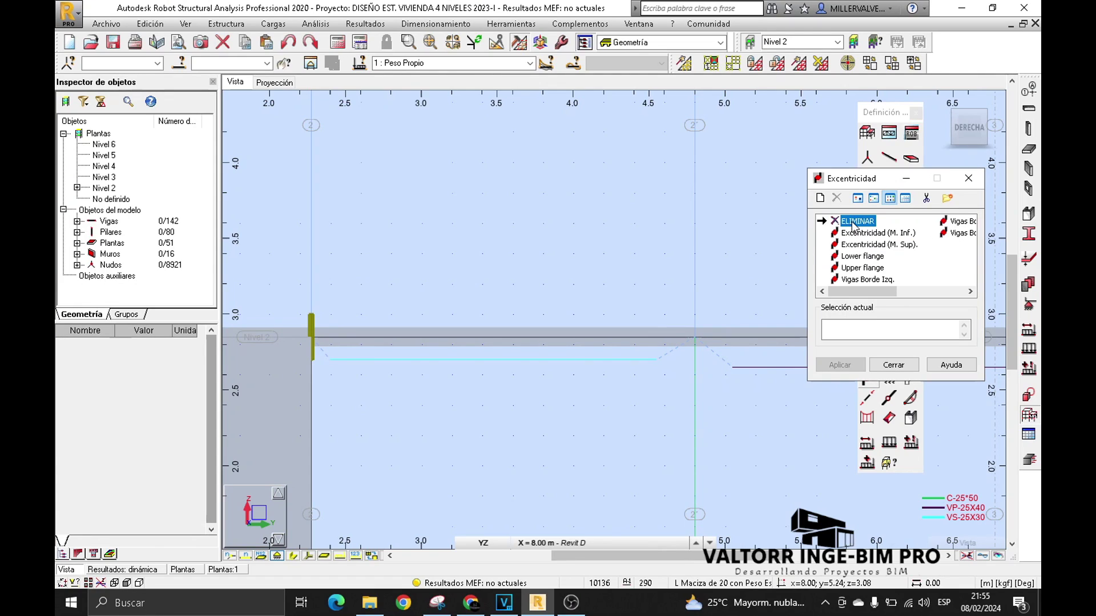
{"action": "left_click", "coordinate": [503, 359]}
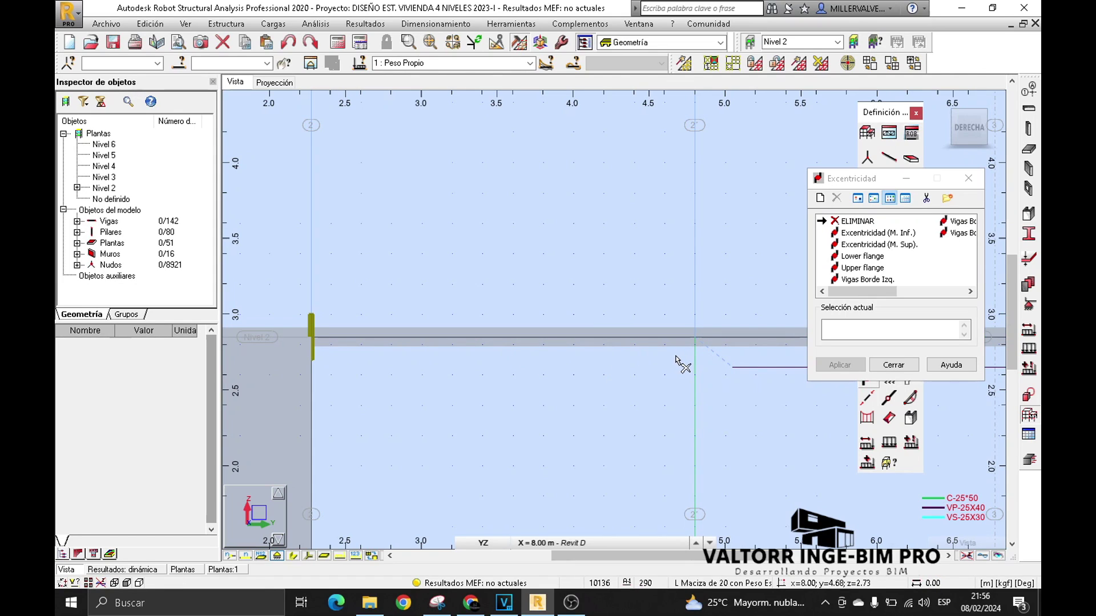
- Reapply Excentricidad (M. Sup). to the VS-25X30 beam between axes 2 and 2', and display the section shapes again
{"action": "left_click", "coordinate": [873, 245]}
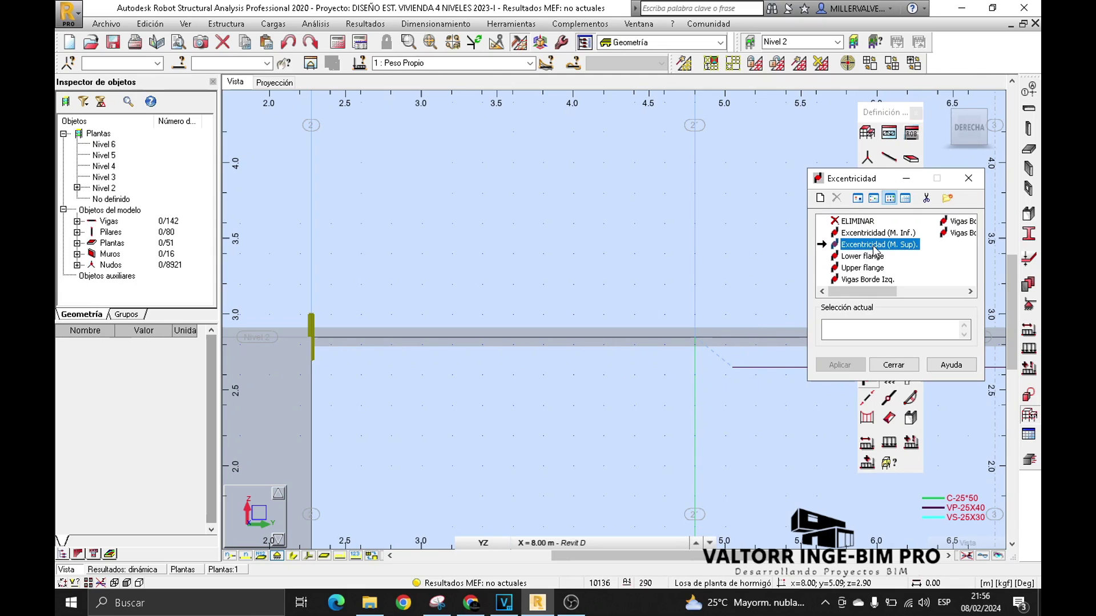
{"action": "left_click", "coordinate": [466, 344]}
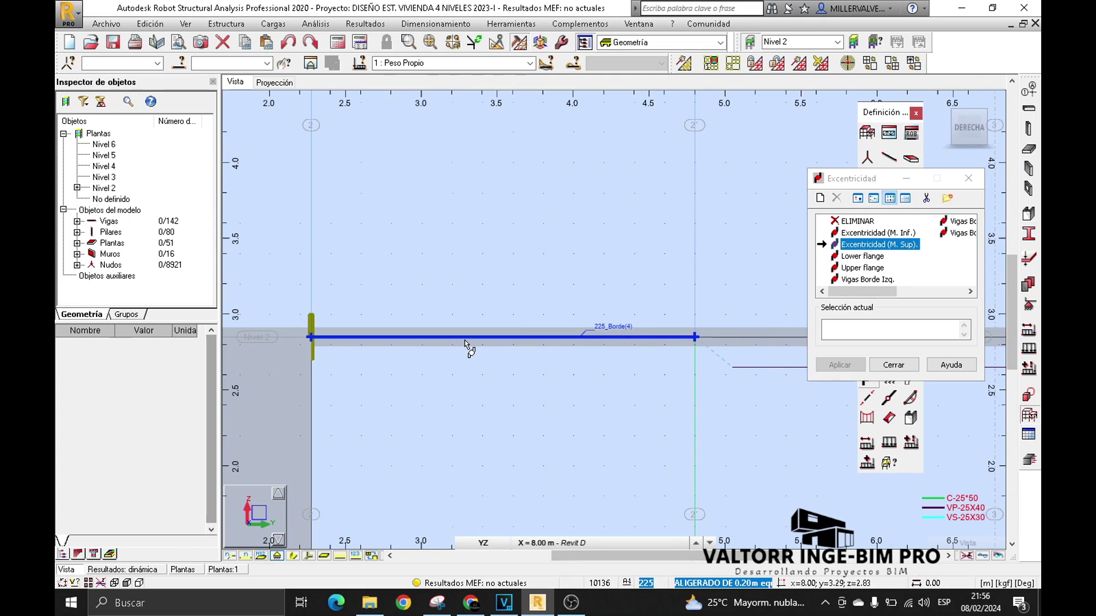
{"action": "left_click", "coordinate": [495, 339]}
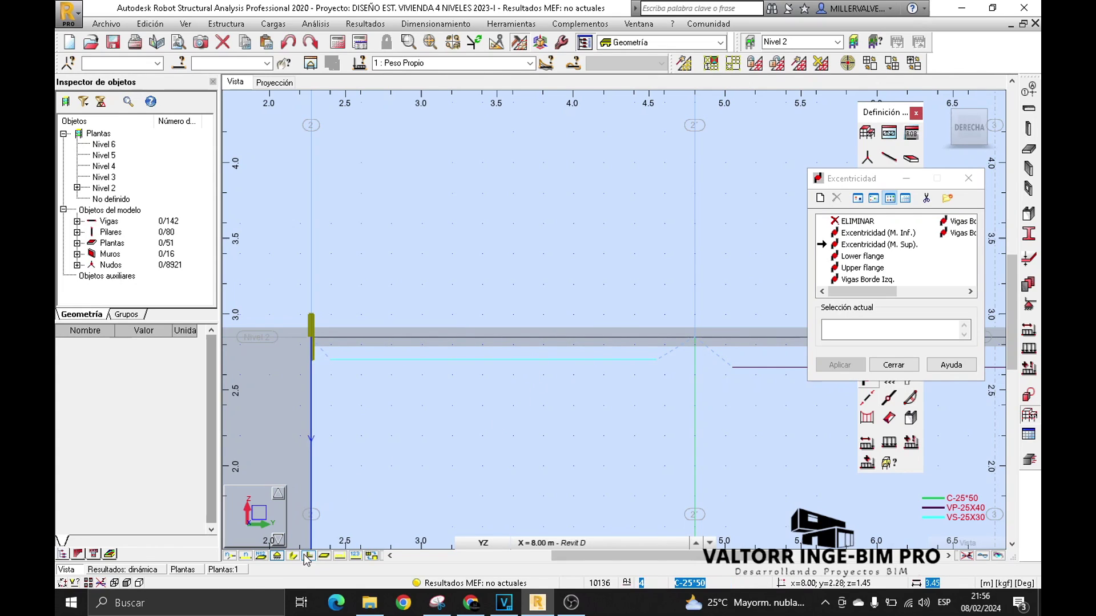
{"action": "left_click", "coordinate": [332, 554]}
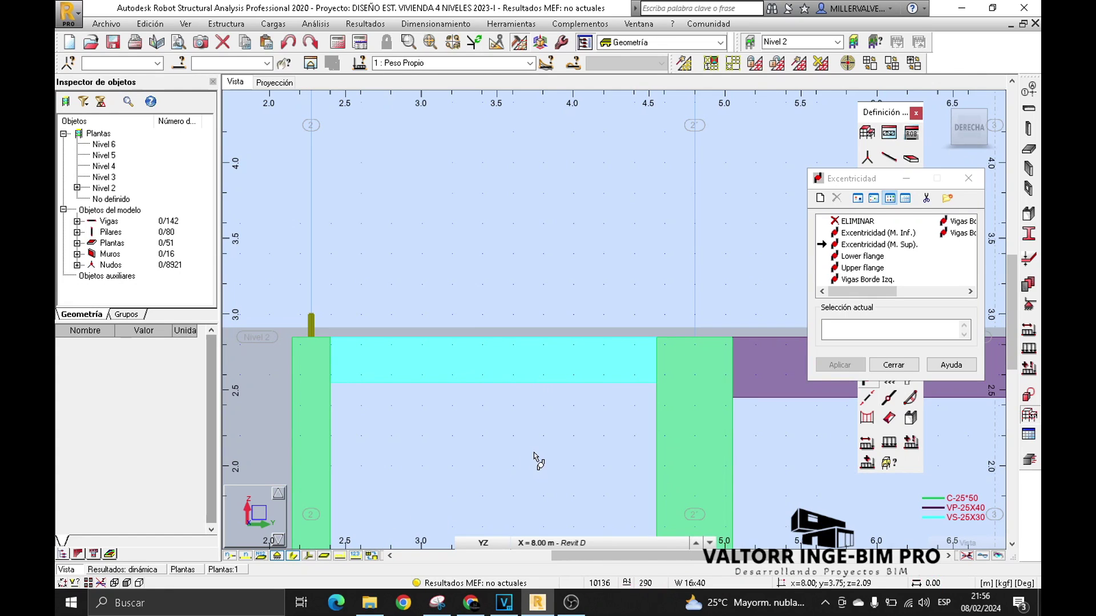
{"action": "middle_click_drag", "start_coordinate": [534, 454], "coordinate": [489, 448]}
{"action": "scroll", "coordinate": [438, 450], "scroll_direction": "down", "scroll_amount": 2}
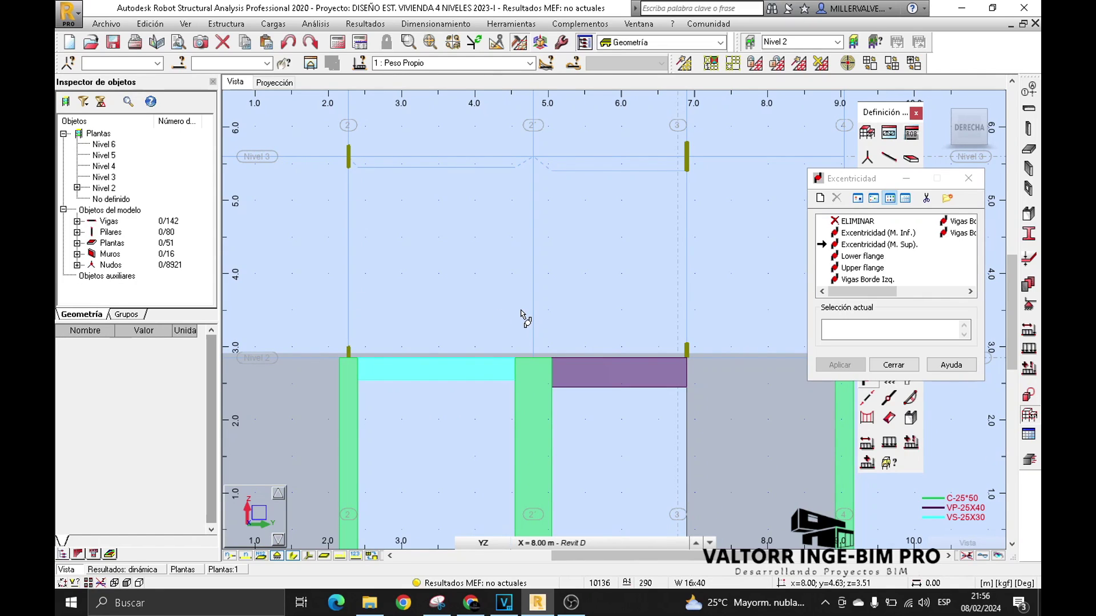
{"action": "middle_click_drag", "start_coordinate": [516, 307], "coordinate": [505, 297]}
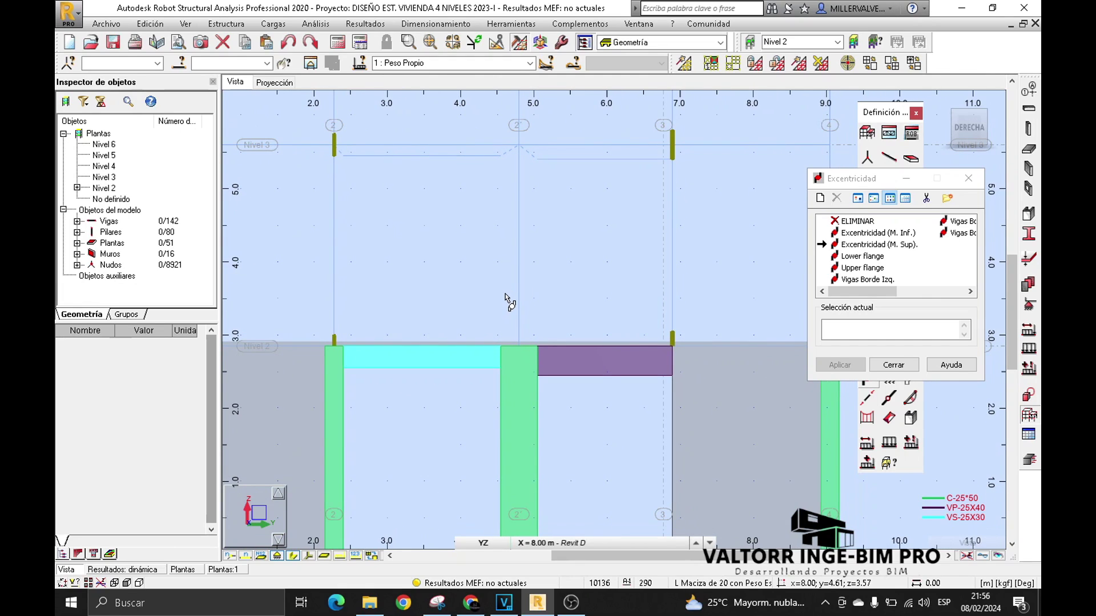
{"action": "middle_click_drag", "start_coordinate": [503, 295], "coordinate": [504, 262]}
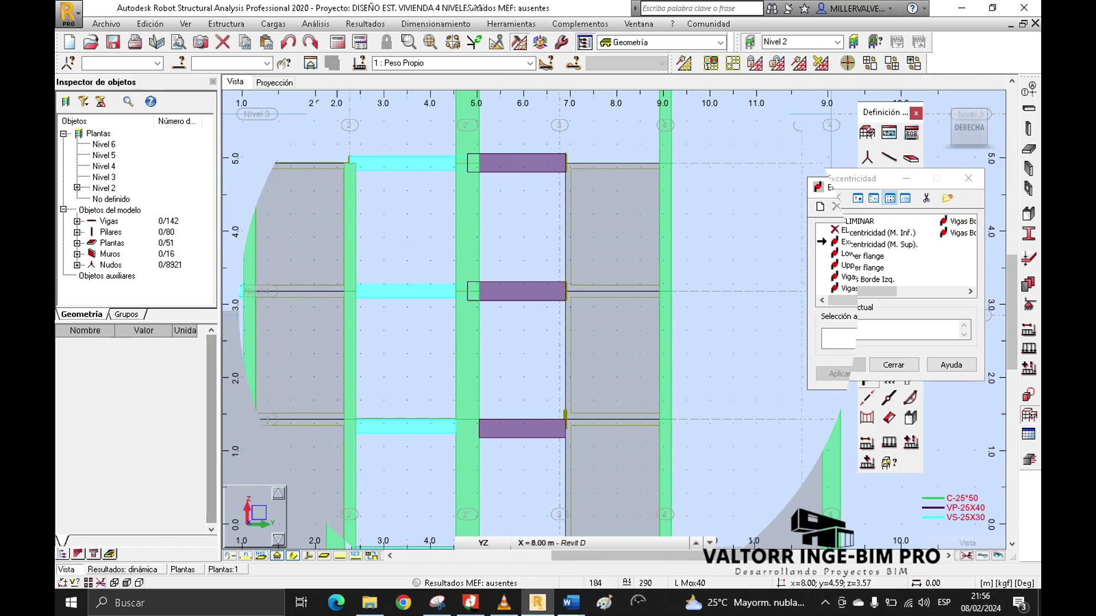
- Assign Excentricidad (M. Sup). to the VP-25X40 and VS-25X30 beams at Nivel 4 and the VS-25X30 beam at Nivel 5
{"action": "left_click", "coordinate": [502, 291]}
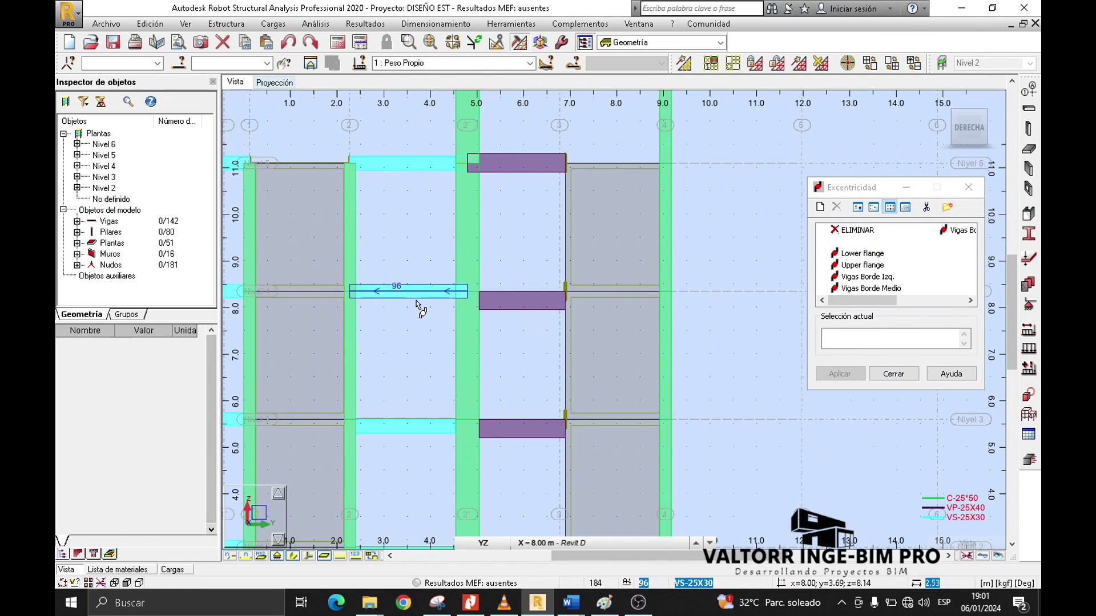
{"action": "scroll", "coordinate": [411, 246], "scroll_direction": "up", "scroll_amount": 2}
{"action": "left_click", "coordinate": [415, 220]}
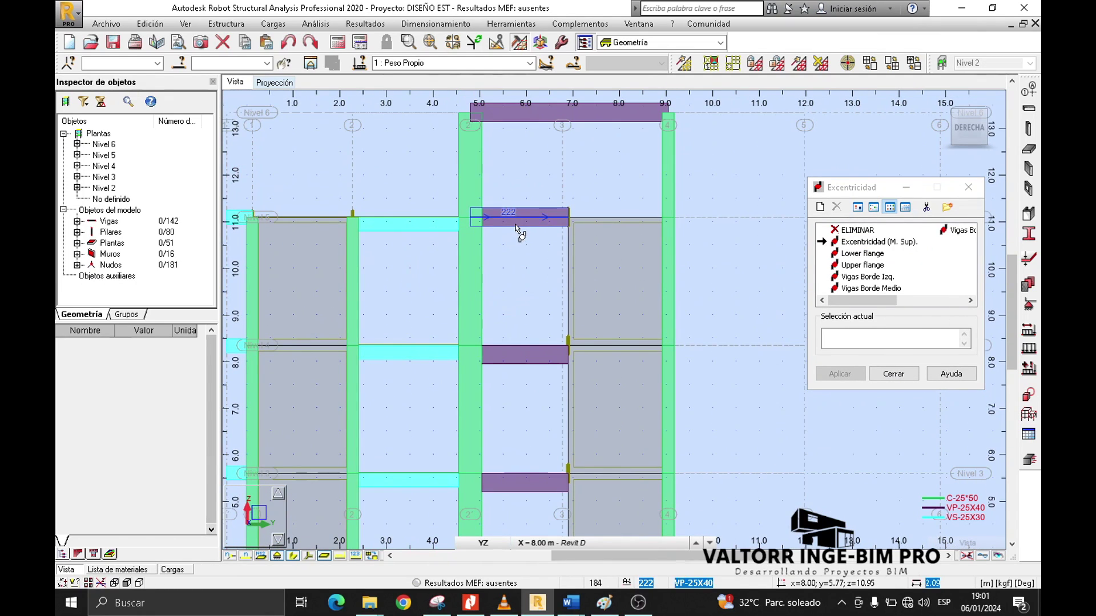
- Show the model in 3D and select all bars with sections VA-25X20, VB-15X25, VCH-30x25, VP-25X40 and VS-25X30
{"action": "scroll", "coordinate": [472, 245], "scroll_direction": "down", "scroll_amount": 3}
{"action": "left_click", "coordinate": [483, 542]}
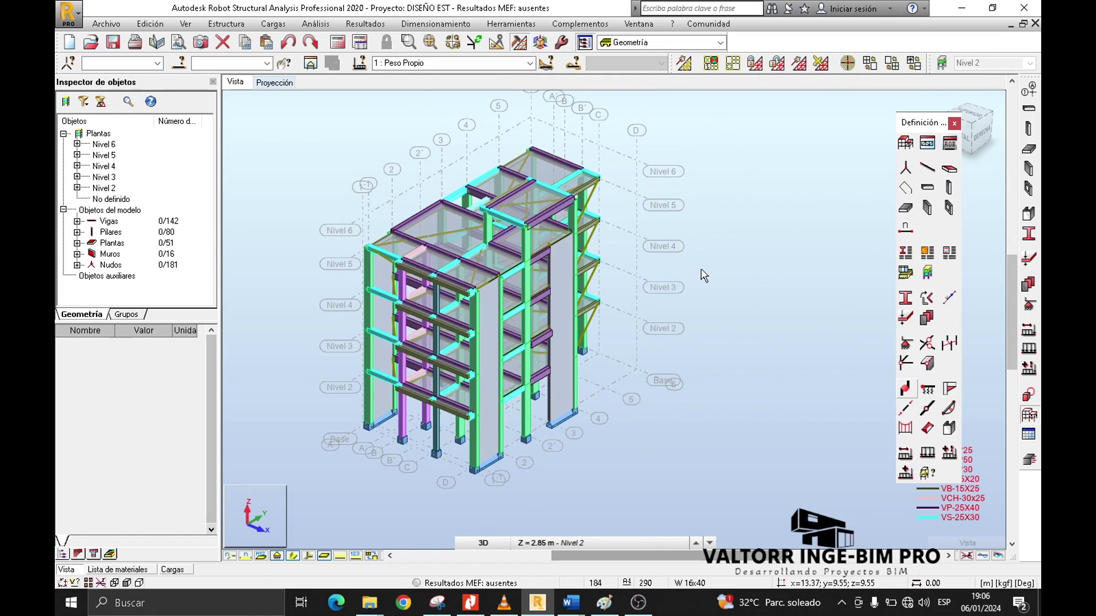
{"action": "middle_click_drag", "start_coordinate": [699, 268], "coordinate": [687, 263]}
{"action": "left_click", "coordinate": [178, 64]}
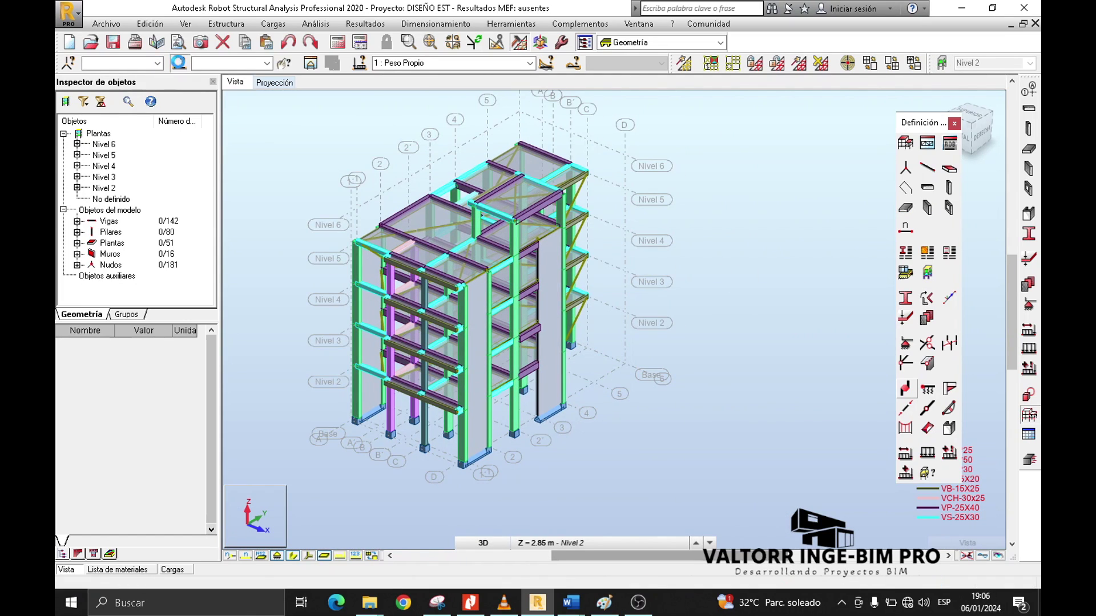
{"action": "left_click", "coordinate": [699, 208]}
{"action": "left_click", "coordinate": [698, 220]}
{"action": "left_click", "coordinate": [707, 283]}
{"action": "left_click", "coordinate": [695, 295]}
{"action": "scroll", "coordinate": [792, 331], "scroll_direction": "down", "scroll_amount": 1}
{"action": "left_click_drag", "start_coordinate": [775, 318], "coordinate": [780, 355]}
{"action": "left_click", "coordinate": [755, 249]}
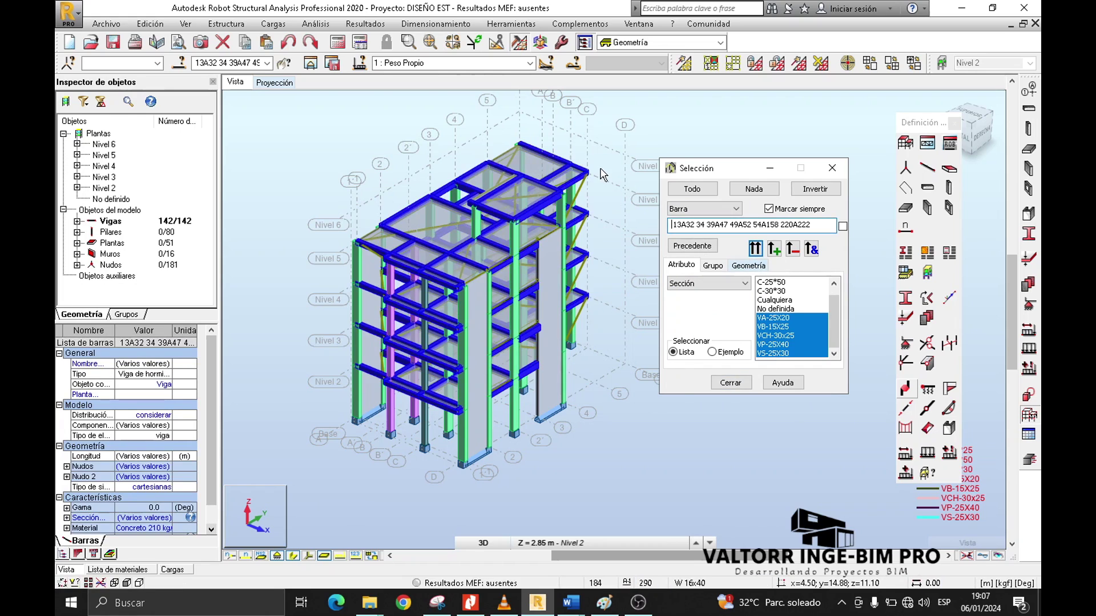
- Rearrange the selection dialog and the model definition toolbar beside the 3D building
{"action": "scroll", "coordinate": [601, 173], "scroll_direction": "up", "scroll_amount": 3}
{"action": "scroll", "coordinate": [580, 166], "scroll_direction": "up", "scroll_amount": 3}
{"action": "scroll", "coordinate": [577, 164], "scroll_direction": "down", "scroll_amount": 6}
{"action": "left_click_drag", "start_coordinate": [719, 173], "coordinate": [688, 120]}
{"action": "left_click_drag", "start_coordinate": [916, 122], "coordinate": [878, 111]}
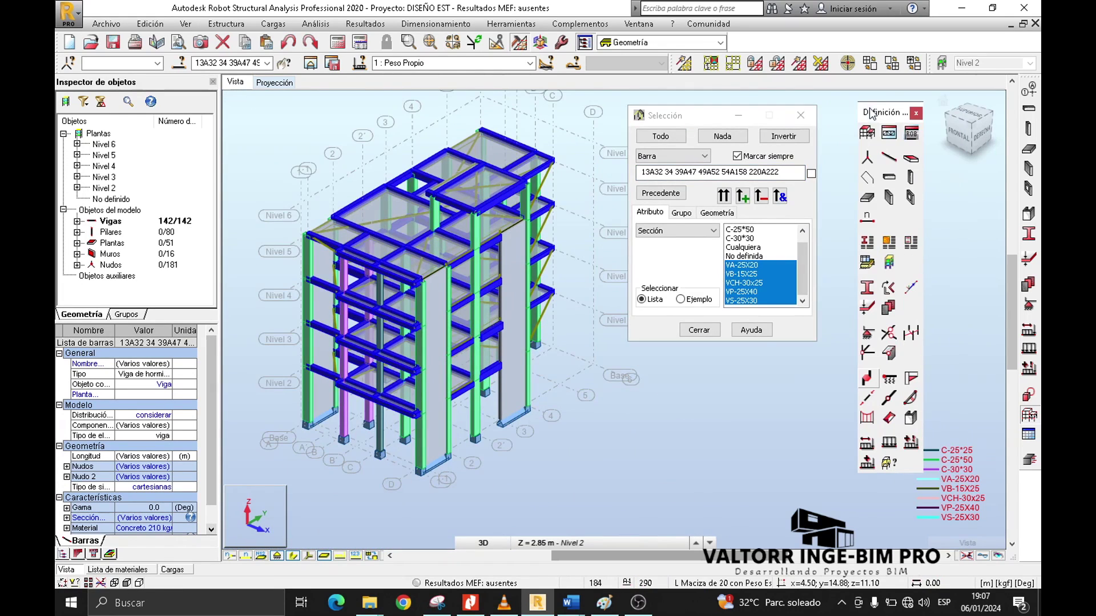
- Apply the Excentricidad (M. Sup). offset to the selected beams, check the slab-level alignment, and close the eccentricity, selection and definition windows
{"action": "left_click", "coordinate": [866, 380]}
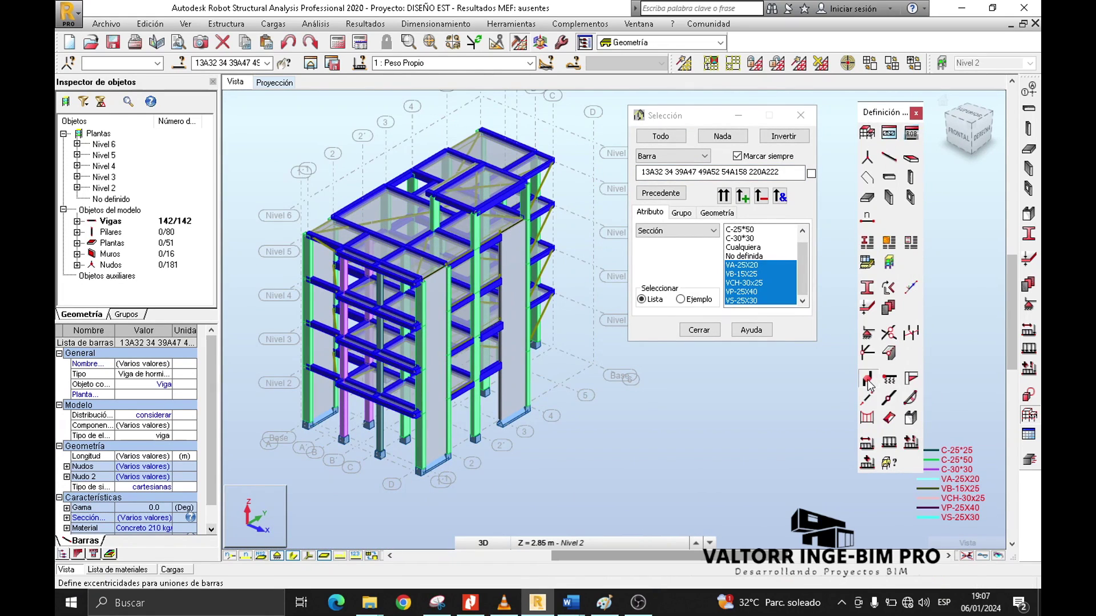
{"action": "left_click_drag", "start_coordinate": [844, 192], "coordinate": [822, 178]}
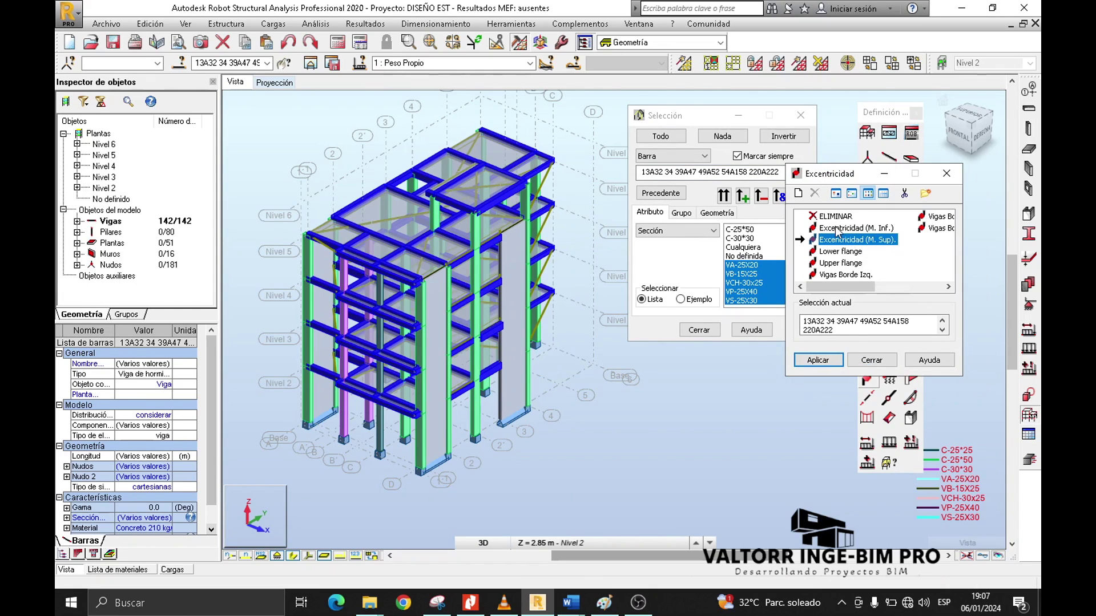
{"action": "left_click", "coordinate": [833, 242]}
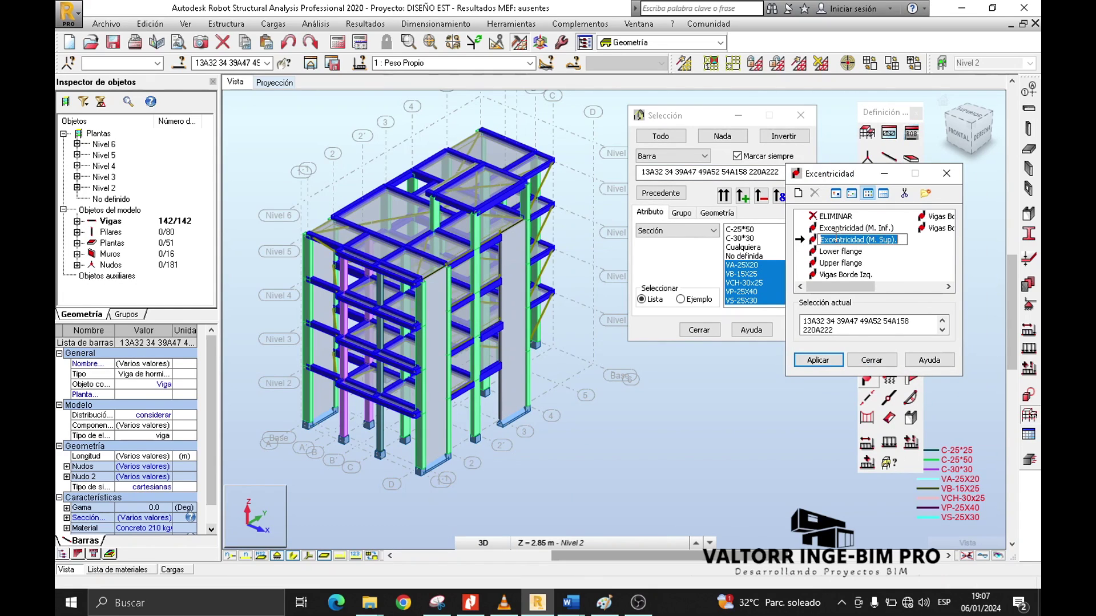
{"action": "left_click", "coordinate": [838, 327]}
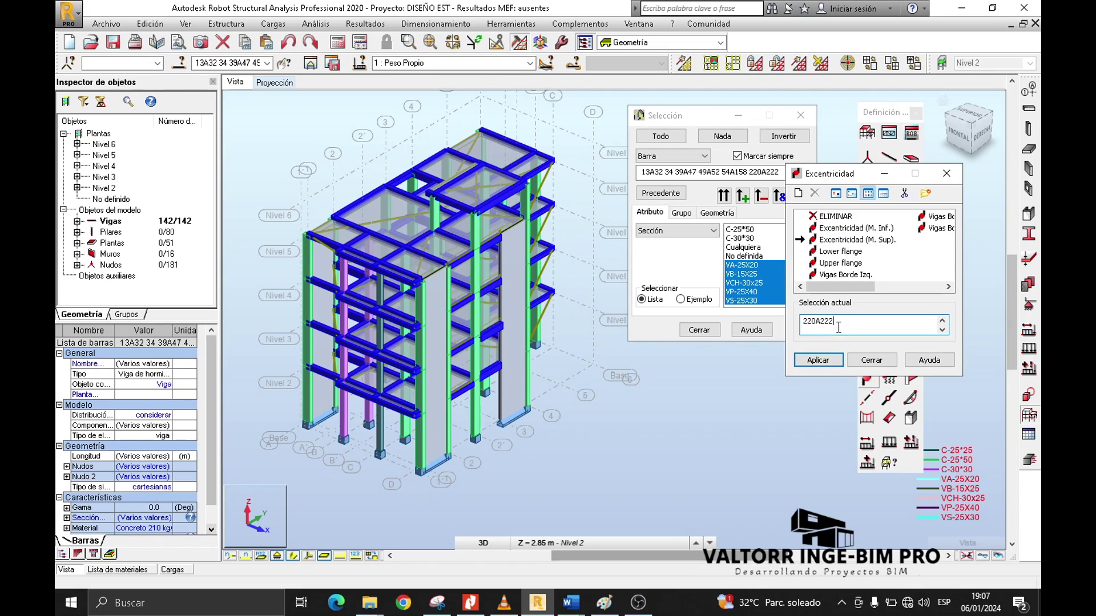
{"action": "left_click", "coordinate": [824, 358]}
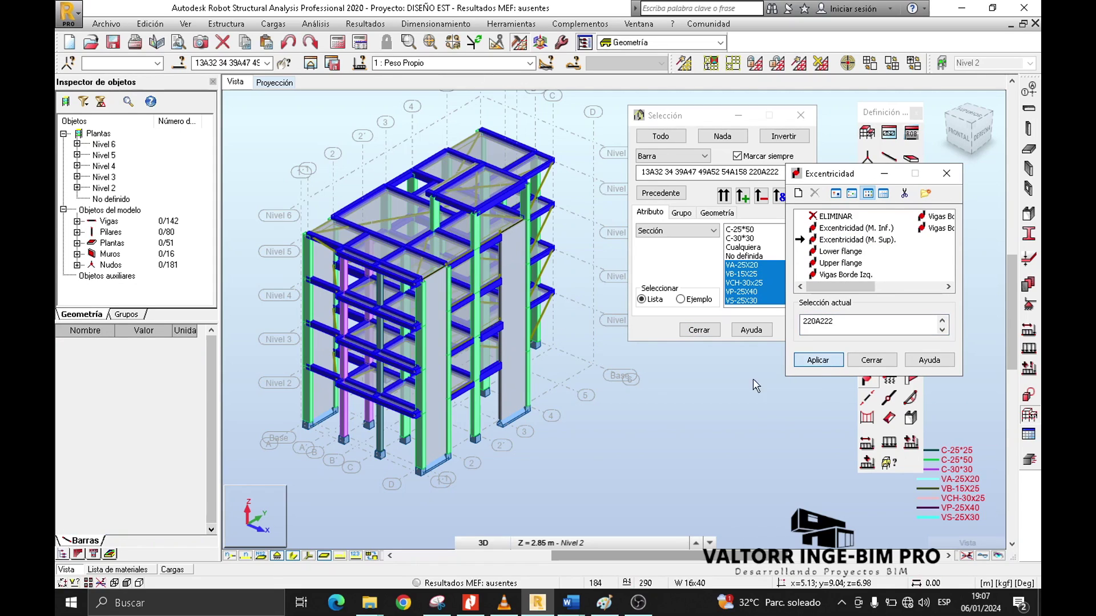
{"action": "scroll", "coordinate": [338, 263], "scroll_direction": "up", "scroll_amount": 5}
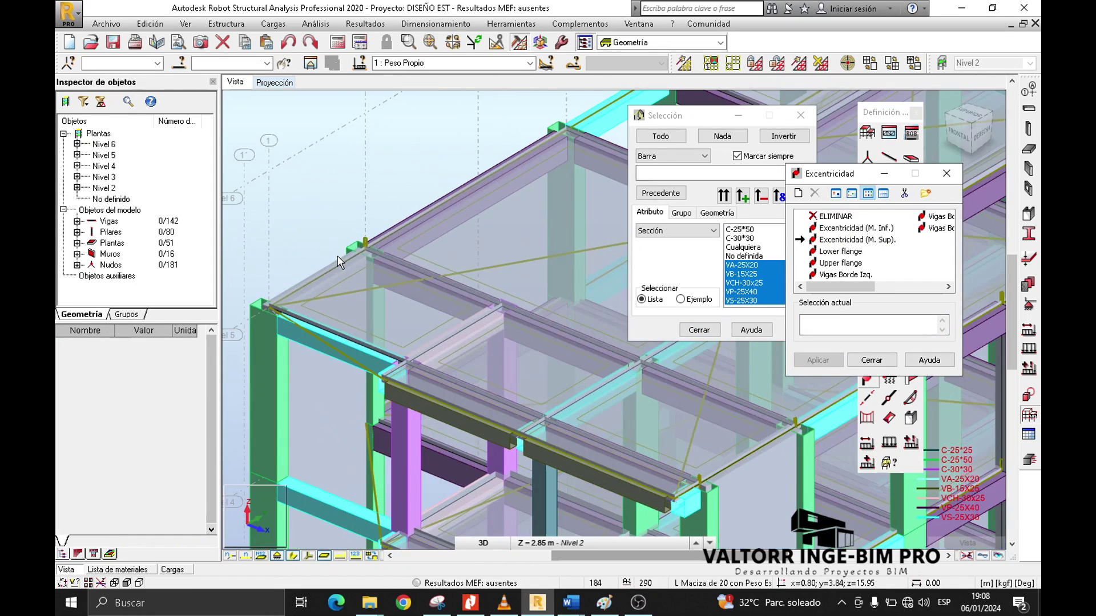
{"action": "scroll", "coordinate": [402, 207], "scroll_direction": "down", "scroll_amount": 4}
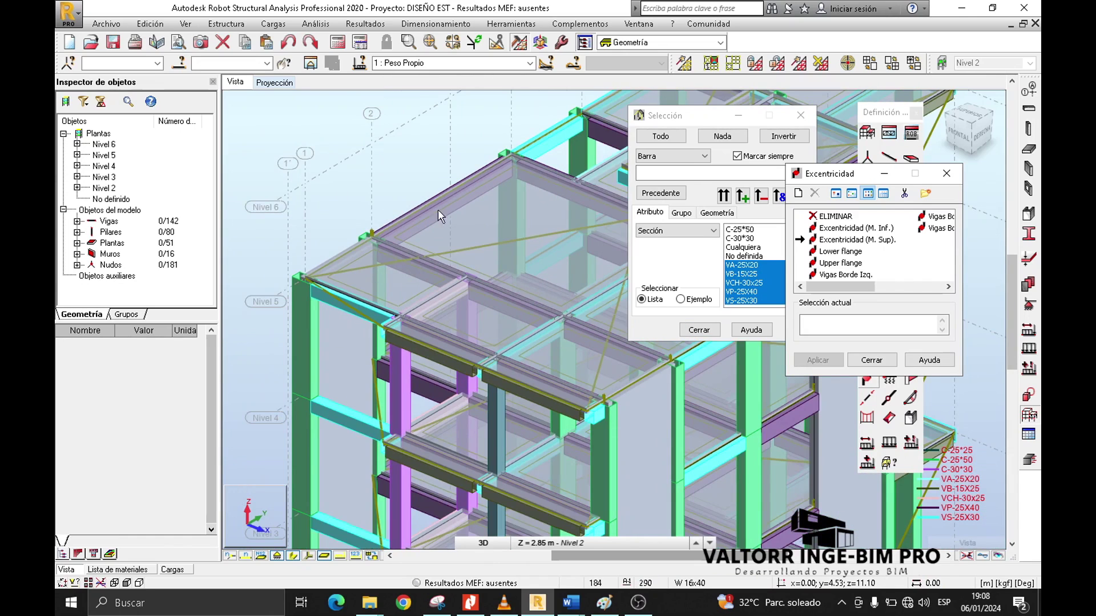
{"action": "left_click", "coordinate": [699, 330]}
{"action": "left_click", "coordinate": [872, 359]}
{"action": "left_click", "coordinate": [915, 113]}
- Filter the 3D model to the Nivel 2 storey and inspect the beam, column and slab alignment
{"action": "scroll", "coordinate": [431, 291], "scroll_direction": "down", "scroll_amount": 5}
{"action": "middle_click_drag", "start_coordinate": [707, 272], "coordinate": [680, 244]}
{"action": "left_click", "coordinate": [941, 64]}
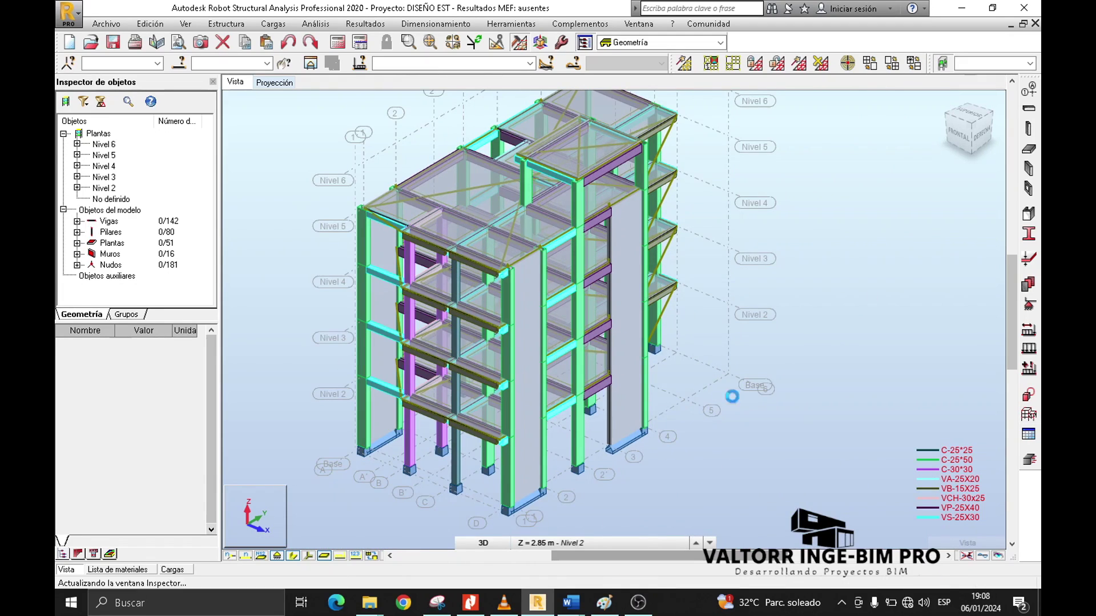
{"action": "scroll", "coordinate": [659, 350], "scroll_direction": "up", "scroll_amount": 8}
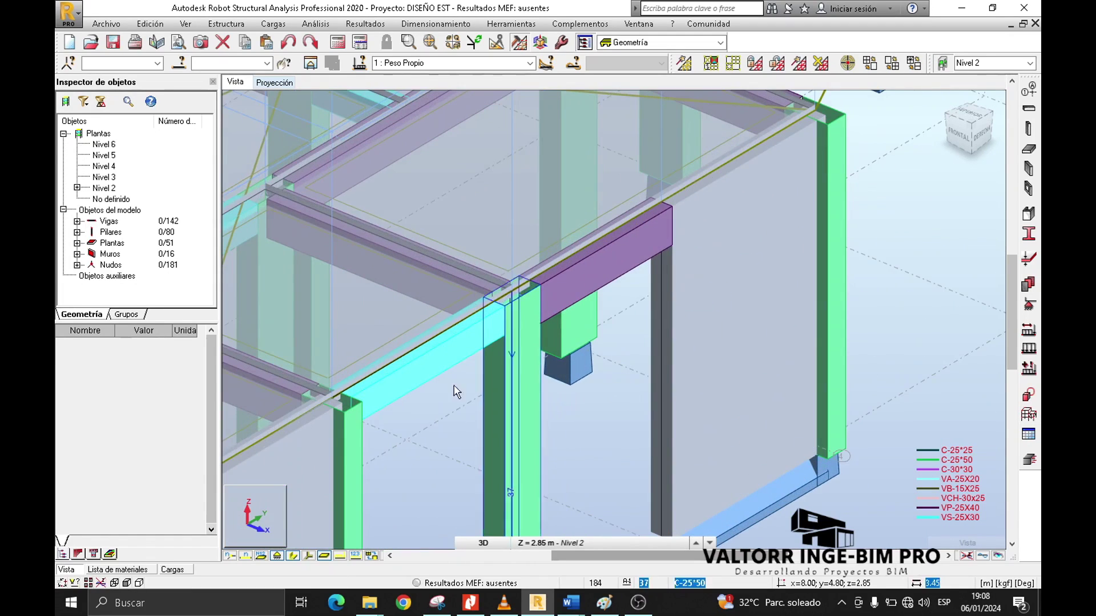
{"action": "scroll", "coordinate": [462, 394], "scroll_direction": "up", "scroll_amount": 2}
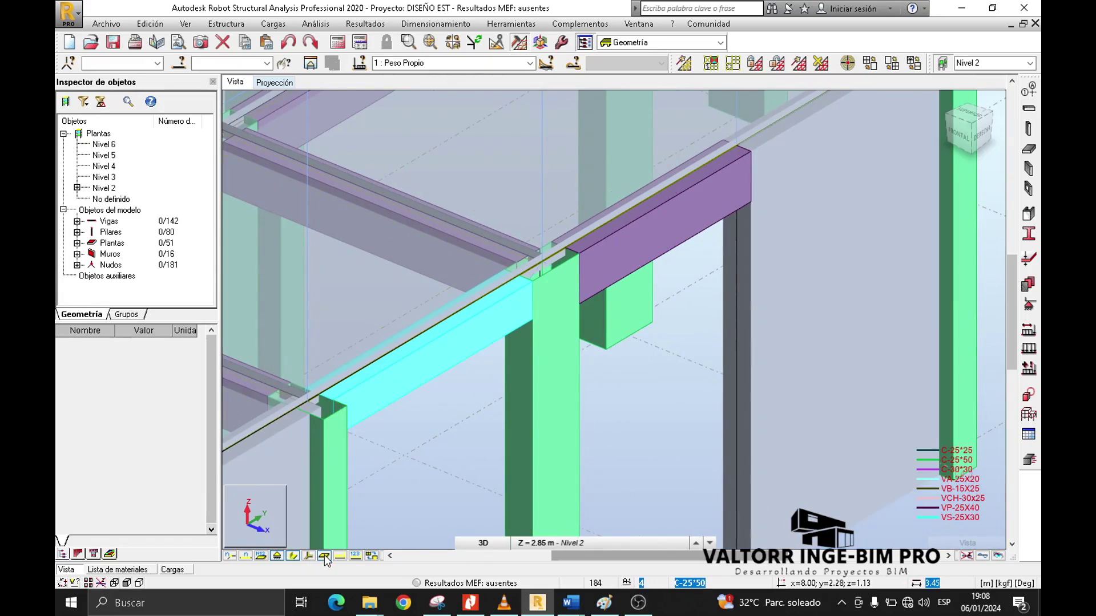
{"action": "scroll", "coordinate": [656, 400], "scroll_direction": "down", "scroll_amount": 4}
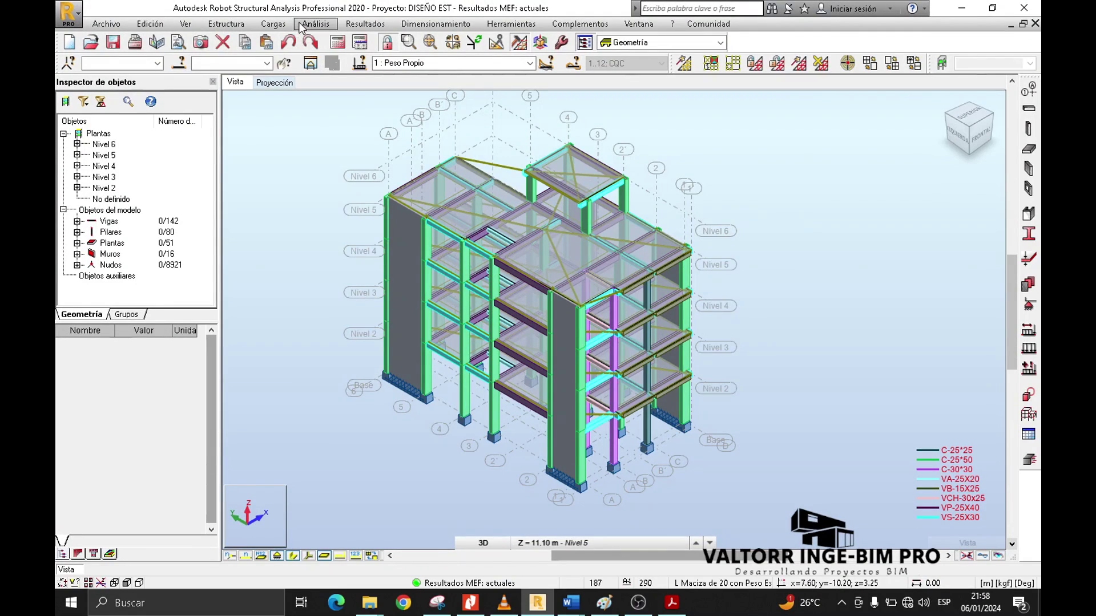
- Verify the structure for errors and warnings, close the verification report, and run the calculation
{"action": "left_click", "coordinate": [315, 24]}
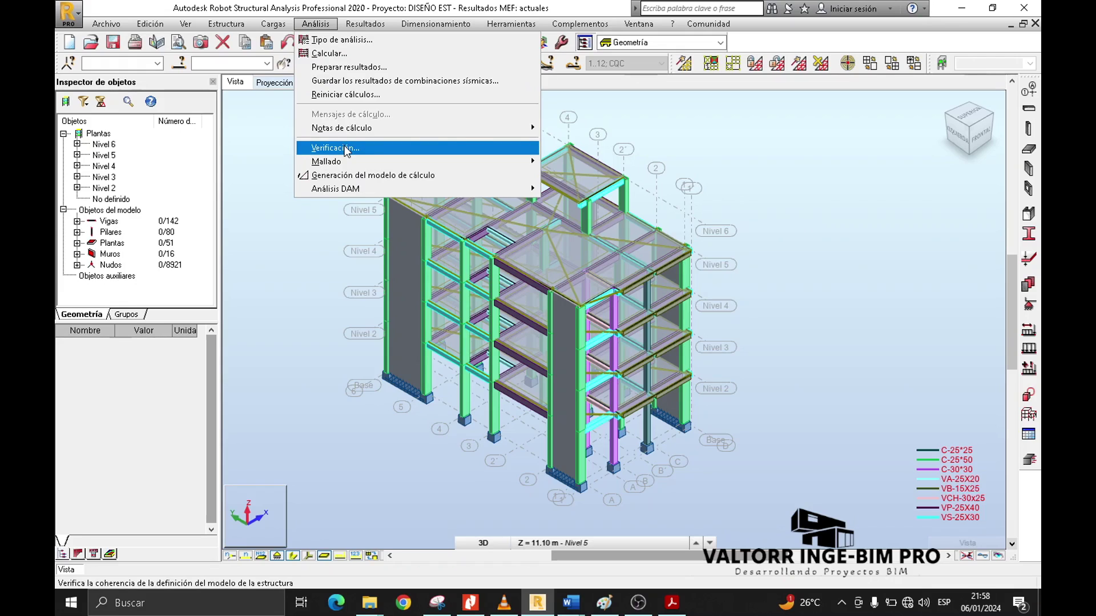
{"action": "left_click", "coordinate": [335, 148]}
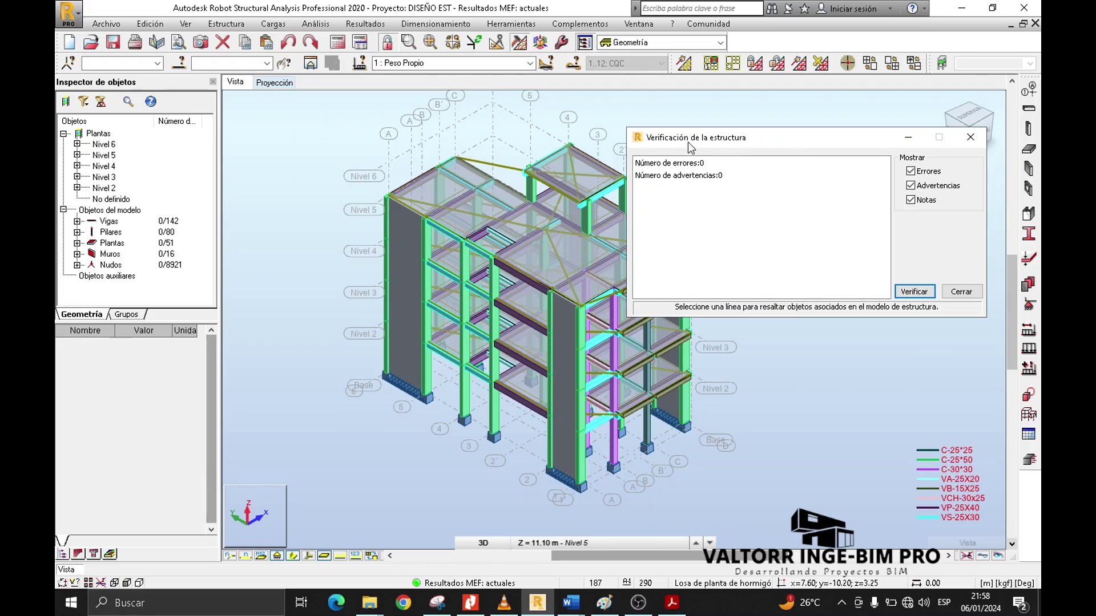
{"action": "left_click_drag", "start_coordinate": [687, 142], "coordinate": [693, 120]}
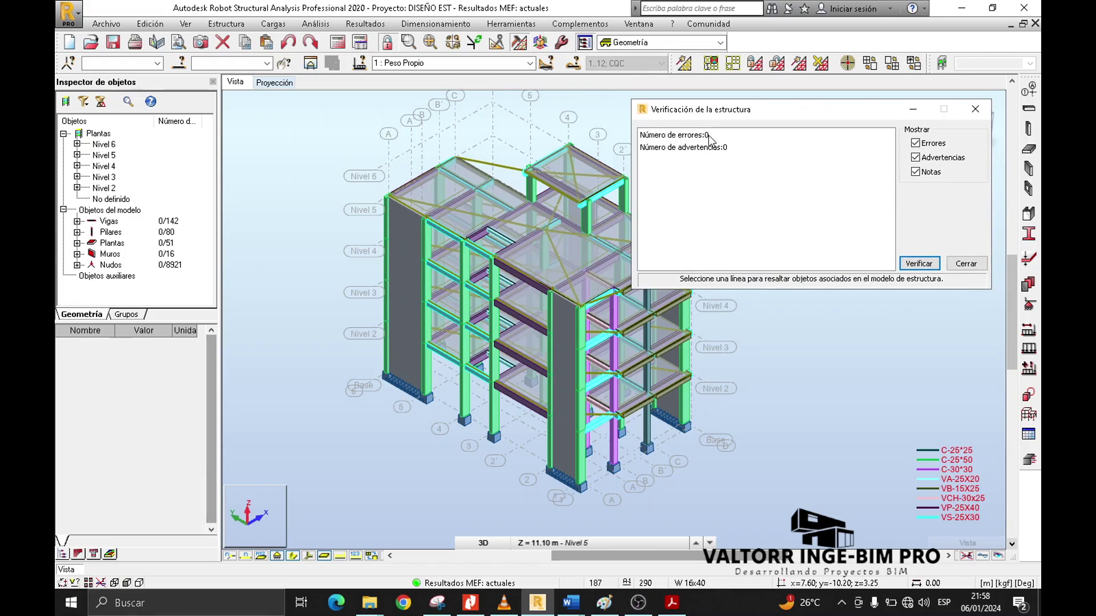
{"action": "left_click", "coordinate": [673, 149]}
{"action": "left_click", "coordinate": [691, 137]}
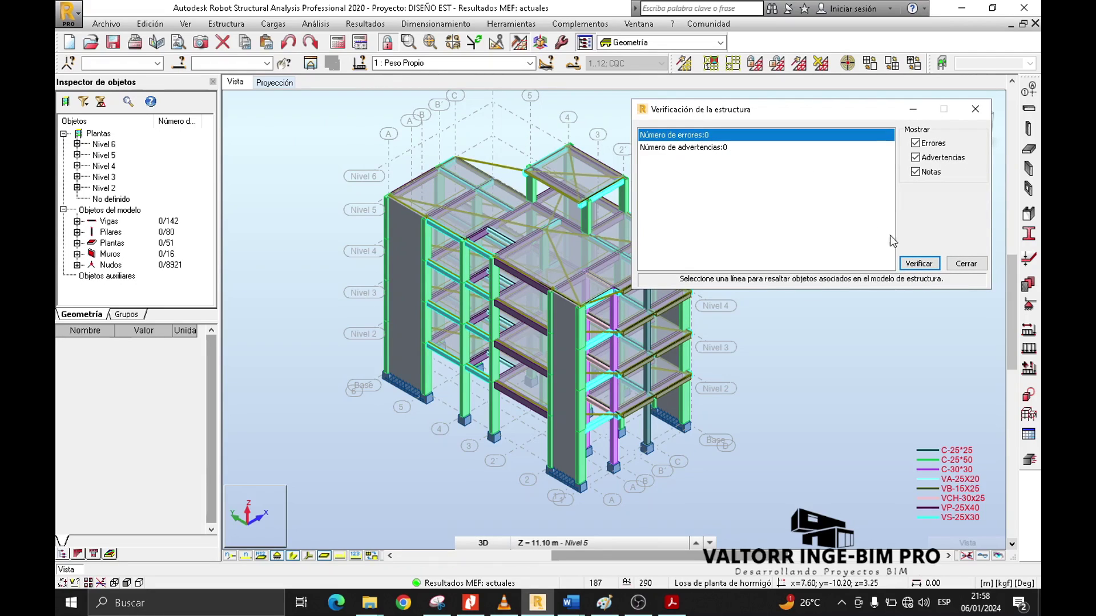
{"action": "left_click", "coordinate": [964, 264]}
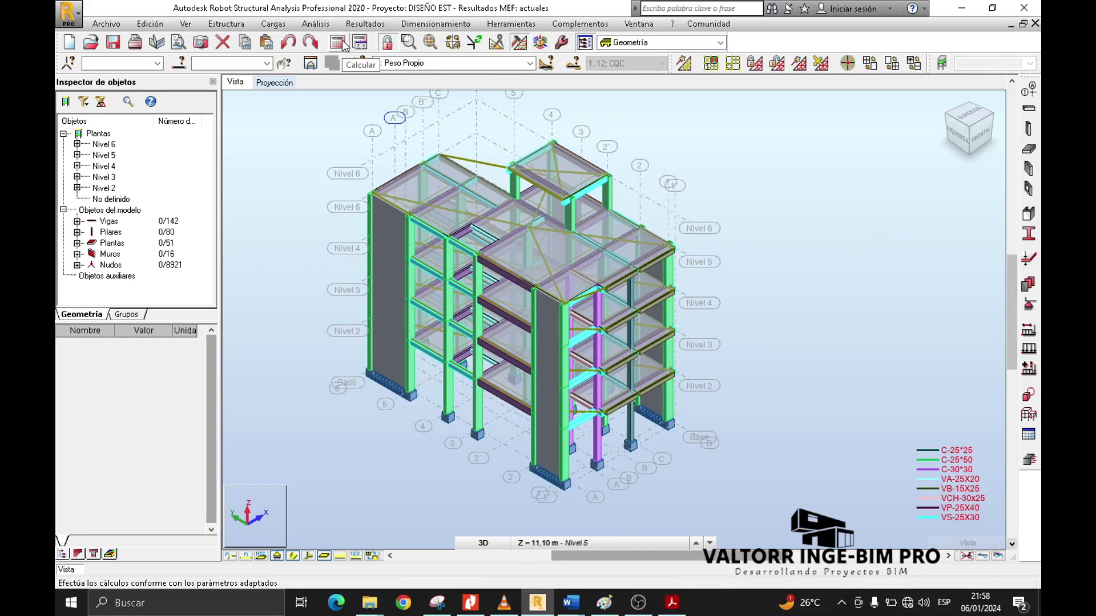
{"action": "left_click", "coordinate": [342, 45]}
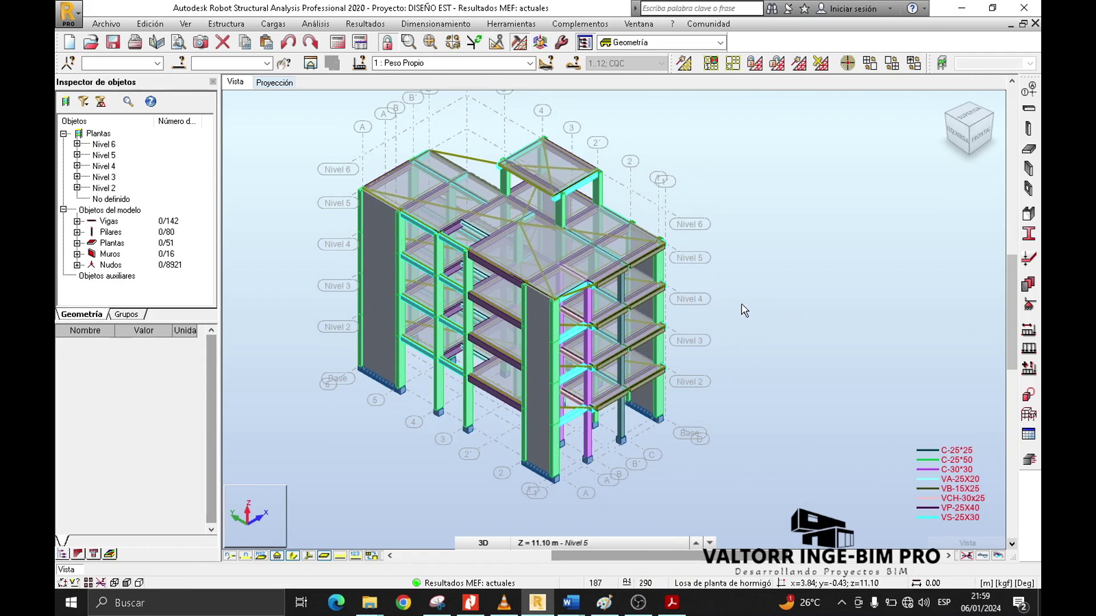
- Open the complete results table for Modos propios
{"action": "right_click", "coordinate": [738, 181]}
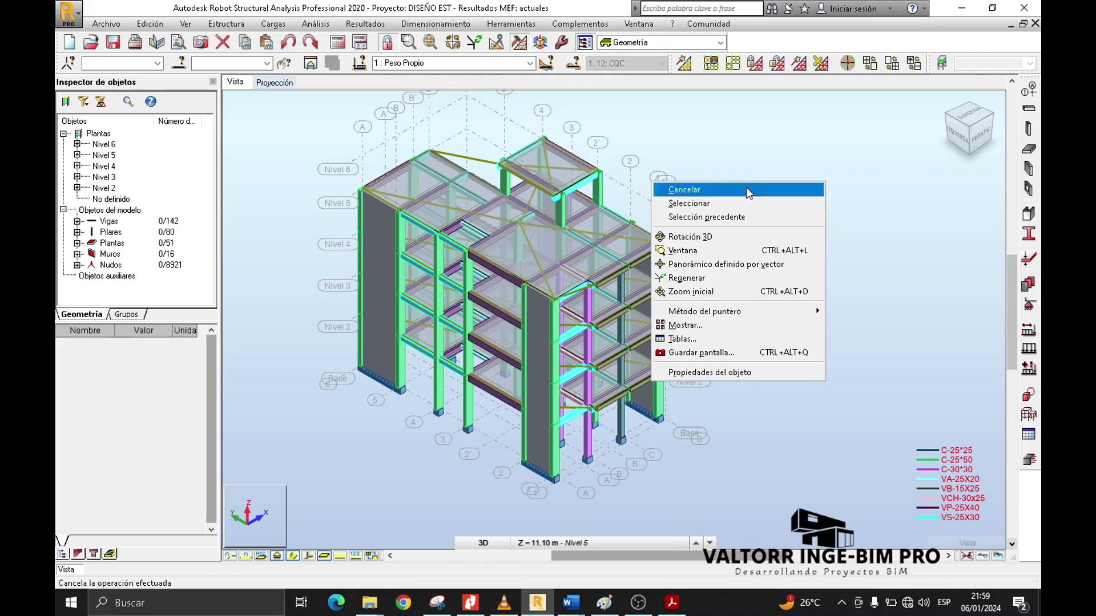
{"action": "left_click", "coordinate": [704, 339]}
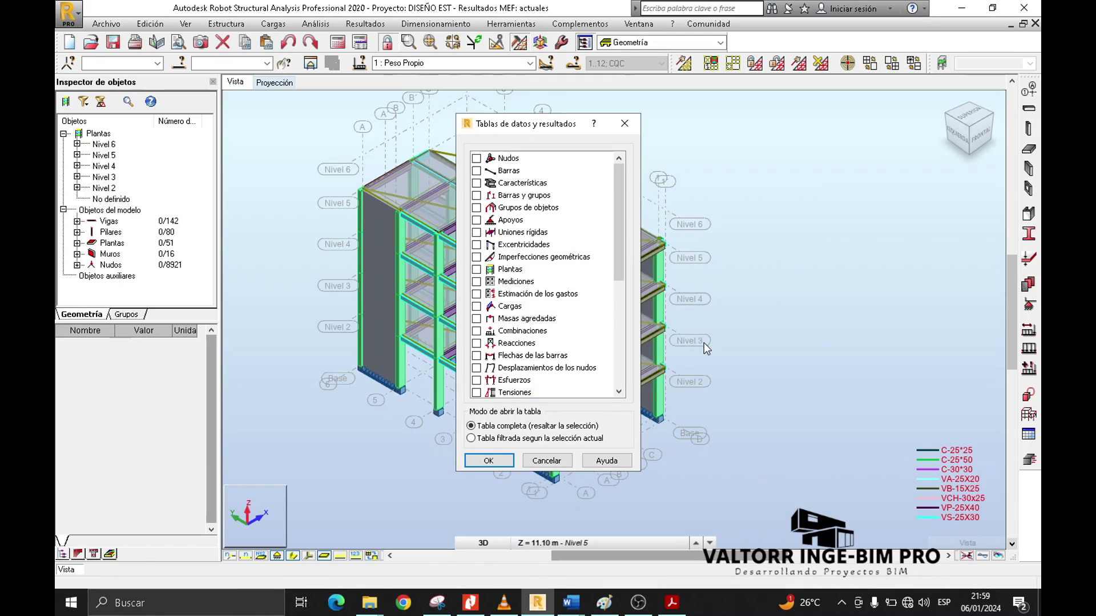
{"action": "scroll", "coordinate": [503, 274], "scroll_direction": "down", "scroll_amount": 2}
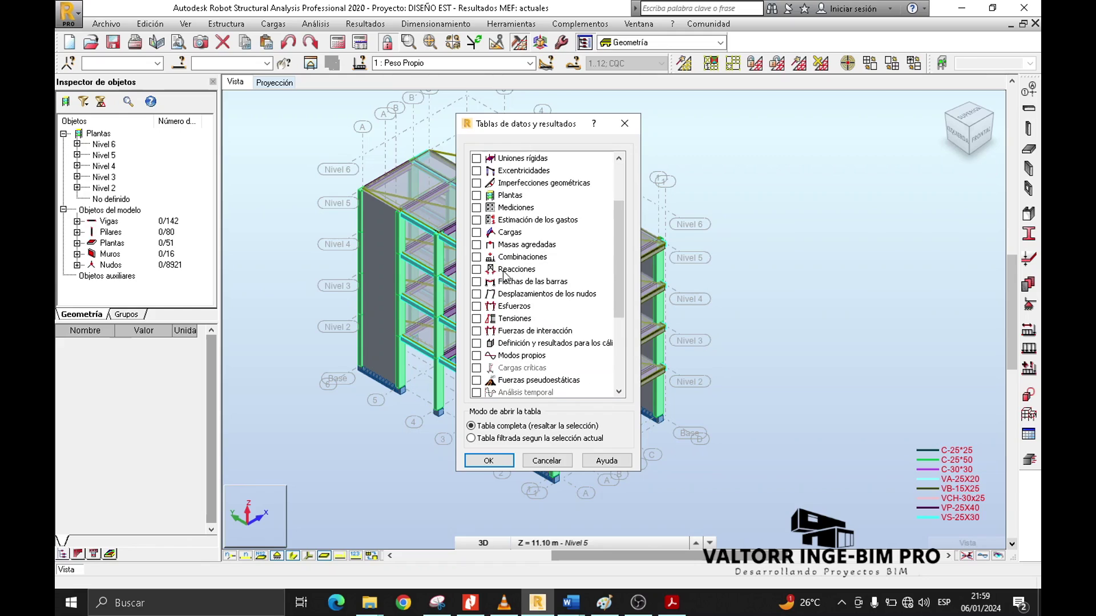
{"action": "scroll", "coordinate": [503, 315], "scroll_direction": "down", "scroll_amount": 1}
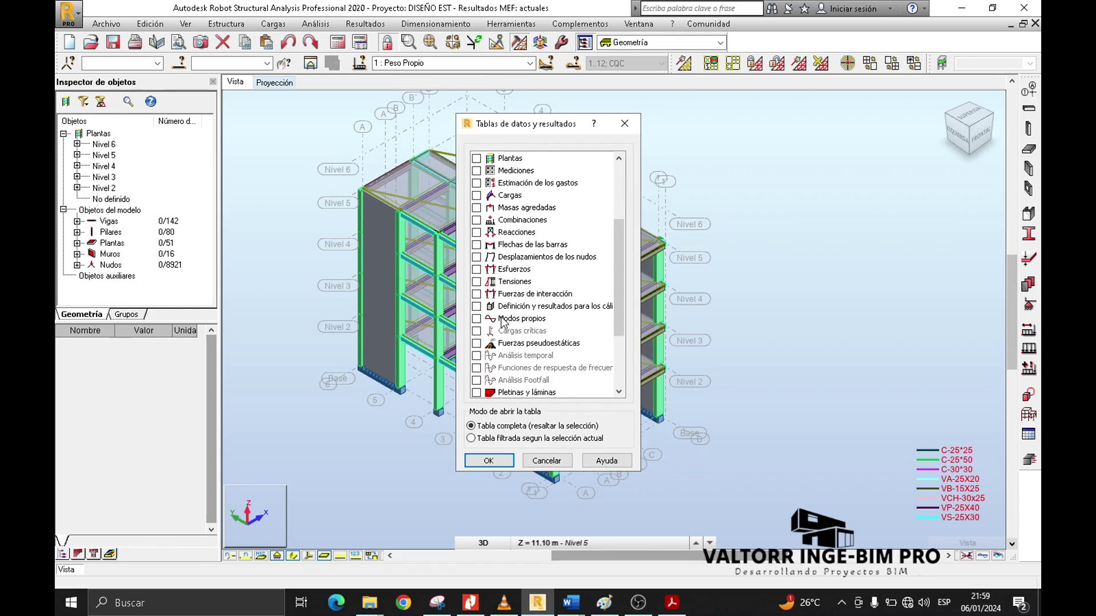
{"action": "left_click", "coordinate": [477, 319]}
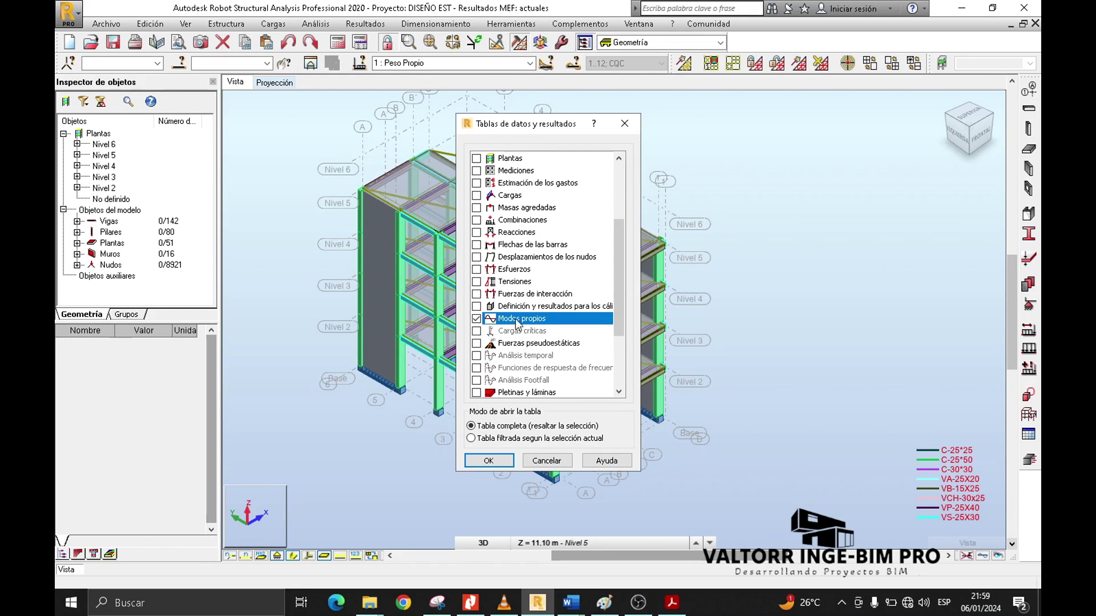
{"action": "left_click", "coordinate": [489, 461]}
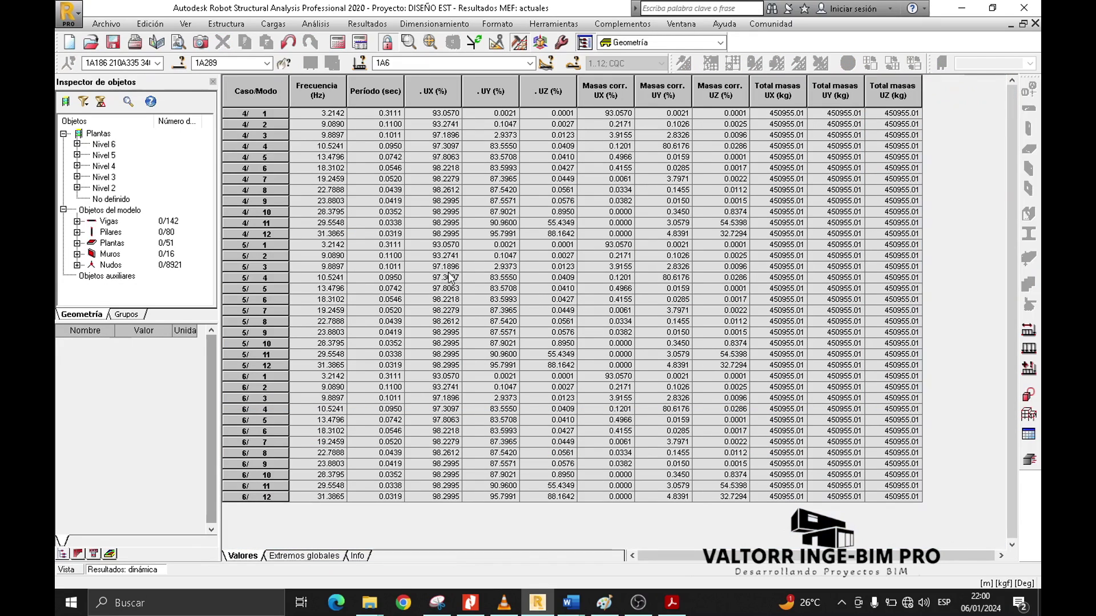
- Limit the dynamic results table to load case 4 : Modal
{"action": "left_click", "coordinate": [530, 63]}
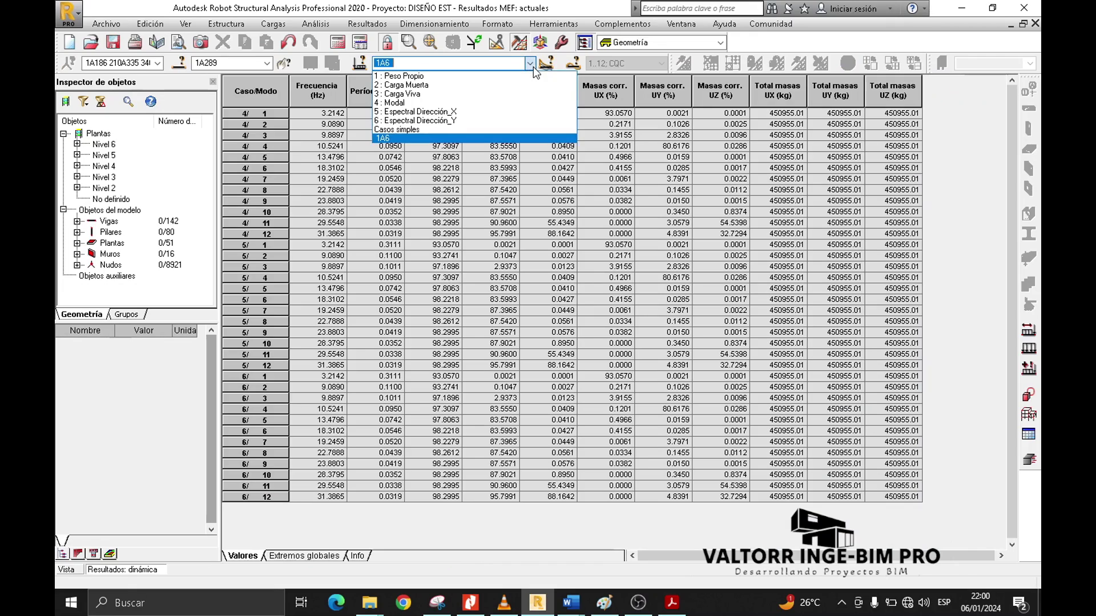
{"action": "left_click", "coordinate": [403, 103]}
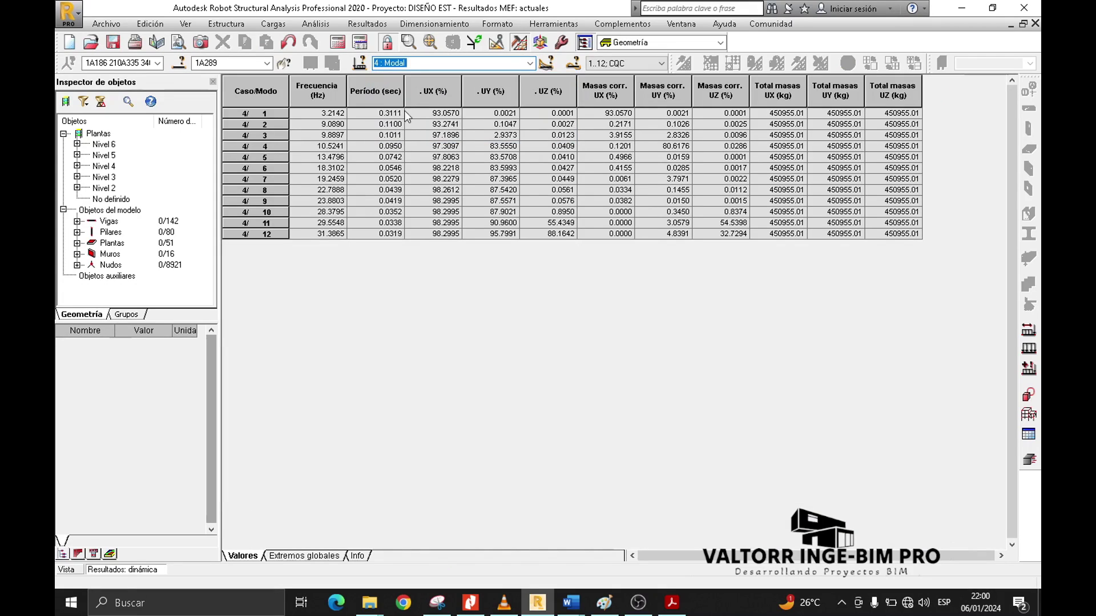
{"action": "left_click", "coordinate": [523, 261]}
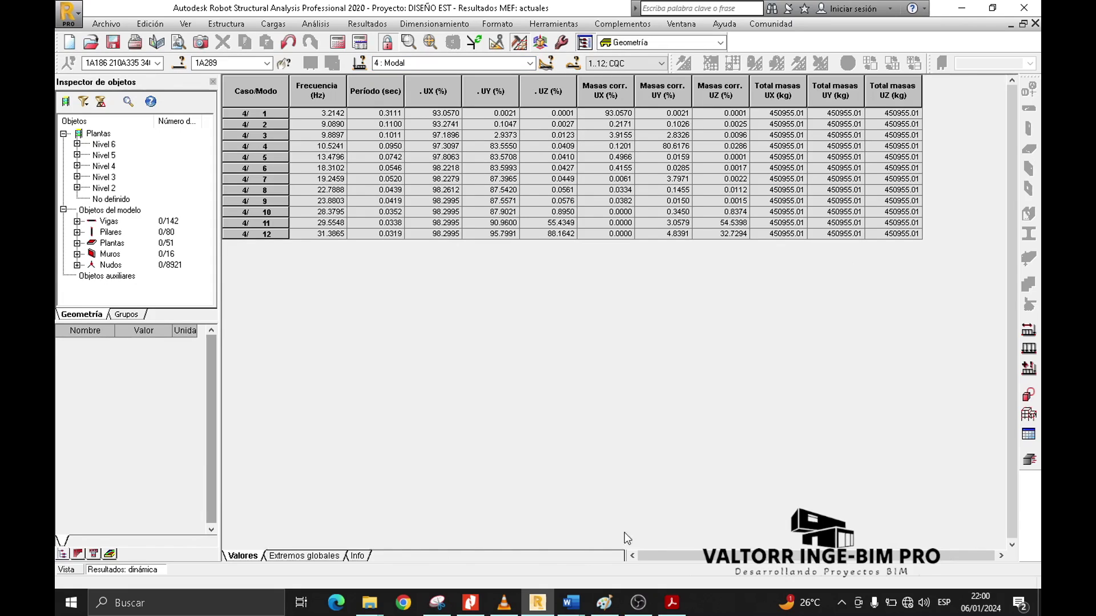
- Switch to Adobe Acrobat and consult section 4.6.1 Modos de Vibración of Norma E.030
{"action": "left_click", "coordinate": [671, 602]}
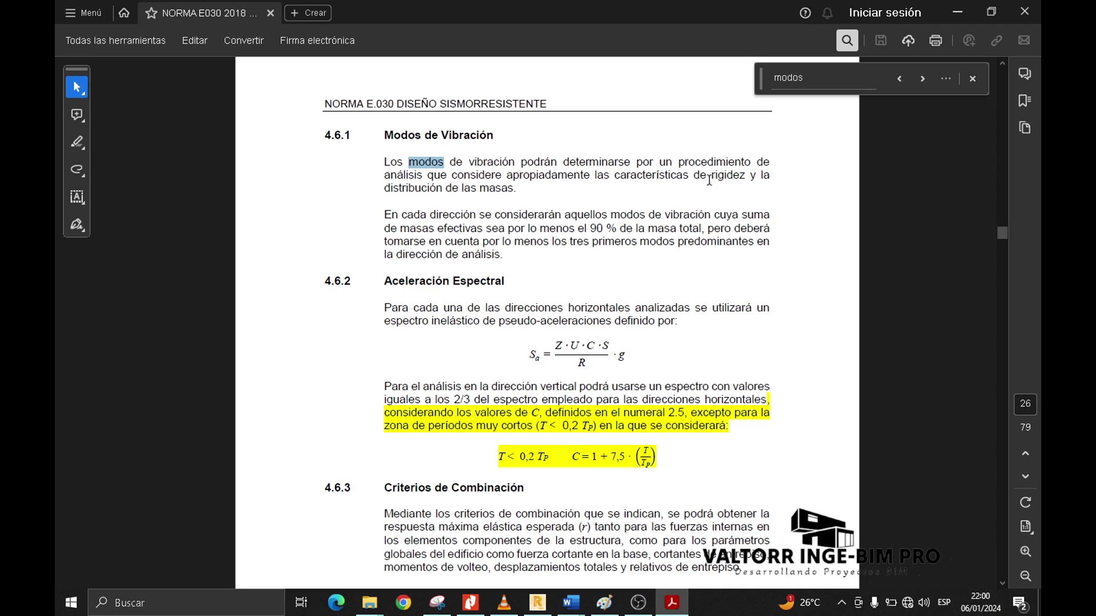
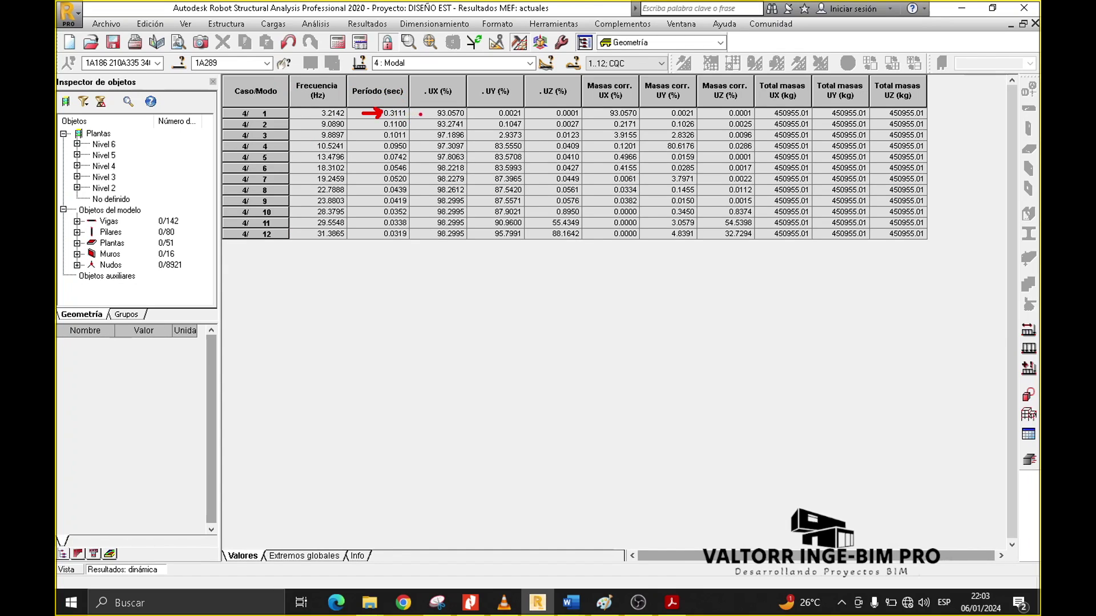
- Mark the UX, UY and UZ column headings, and box the mode 12 UX and UY percentages with an arrow under each
{"action": "mouse_move", "coordinate": [454, 91]}
{"action": "left_mouse_down"}
{"action": "mouse_move", "coordinate": [465, 80]}
{"action": "mouse_move", "coordinate": [580, 83]}
{"action": "left_mouse_up"}
{"action": "left_click_drag", "start_coordinate": [423, 227], "coordinate": [526, 243]}
{"action": "left_click_drag", "start_coordinate": [447, 246], "coordinate": [447, 264], "text": "ctrl+shift"}
{"action": "left_click_drag", "start_coordinate": [507, 246], "coordinate": [507, 260], "text": "ctrl+shift"}
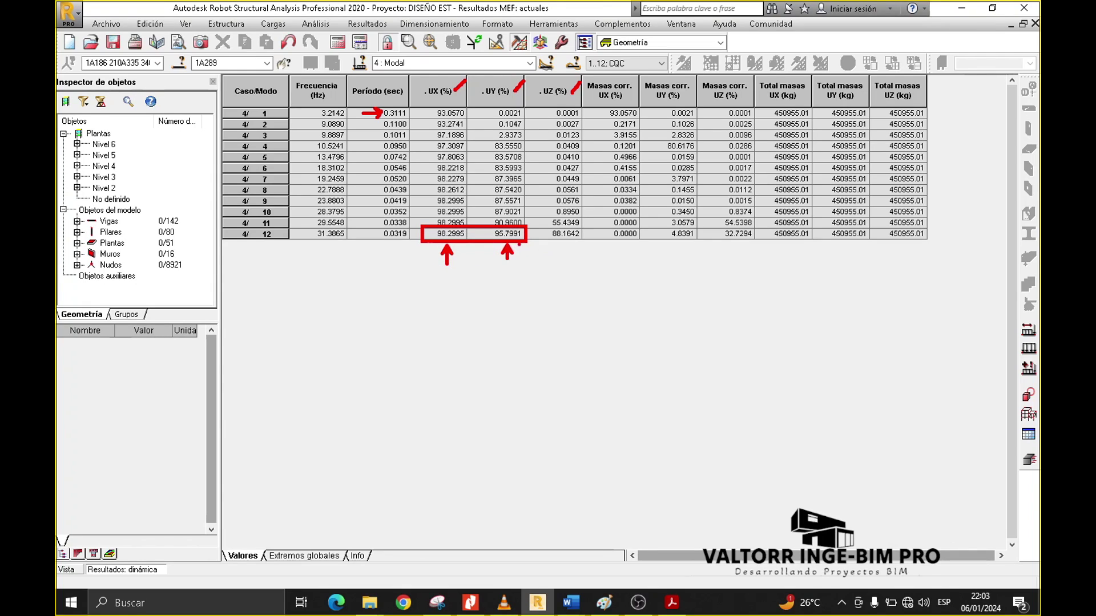
- Write the on-screen note "ok, mayor a 90%" below the boxed percentages, and clear all the annotations
{"action": "type", "text": "tOk"}
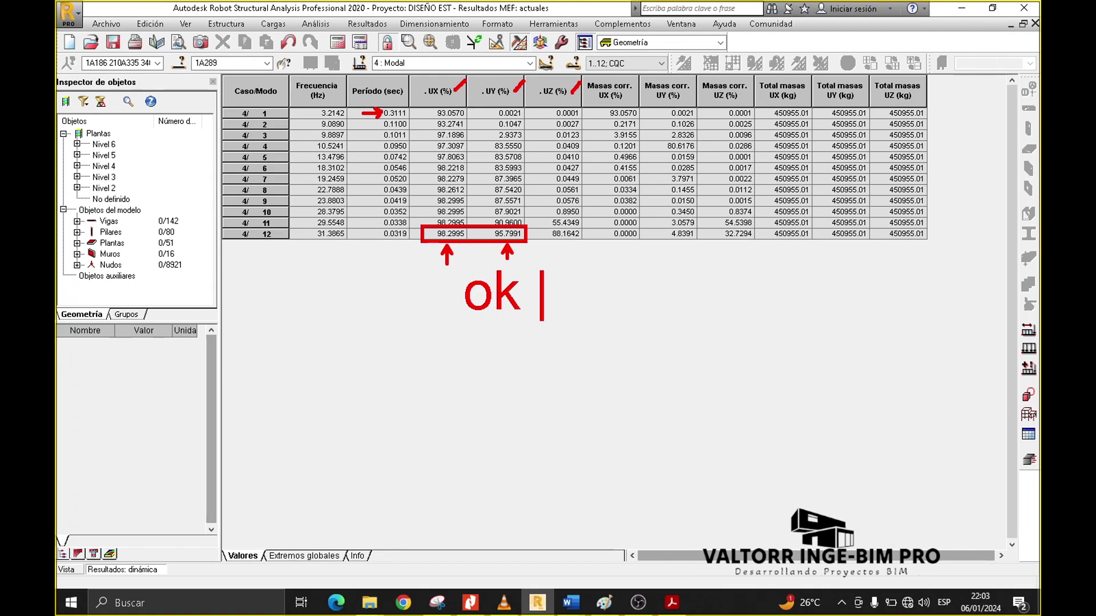
{"action": "key", "text": "BackSpace"}
{"action": "type", "text": ", mayor a 0"}
{"action": "key", "text": "BackSpace"}
{"action": "type", "text": "90%"}
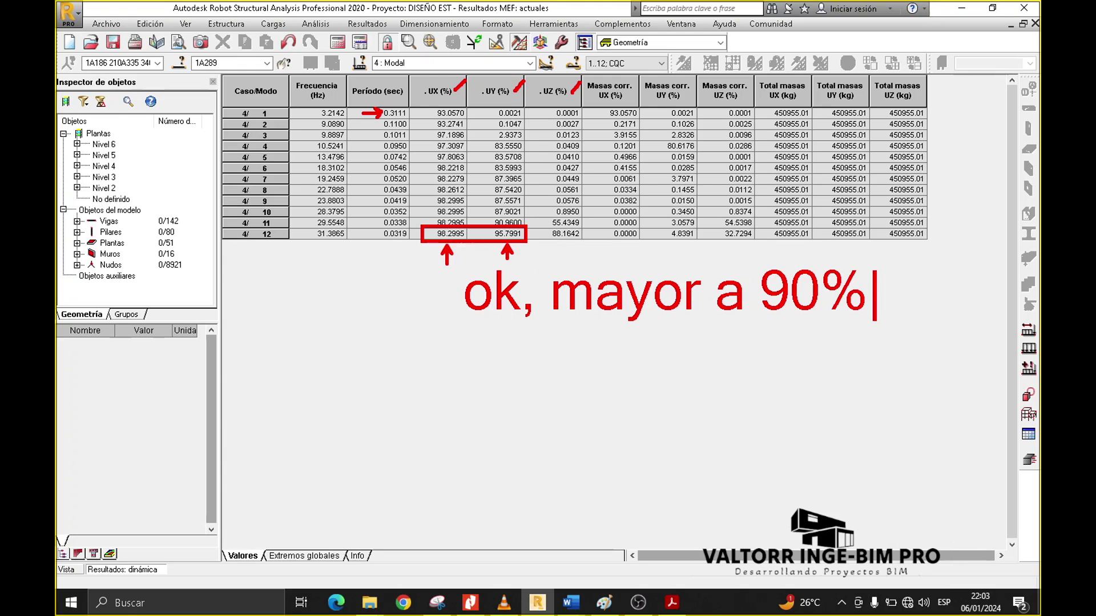
{"action": "key", "text": "Escape"}
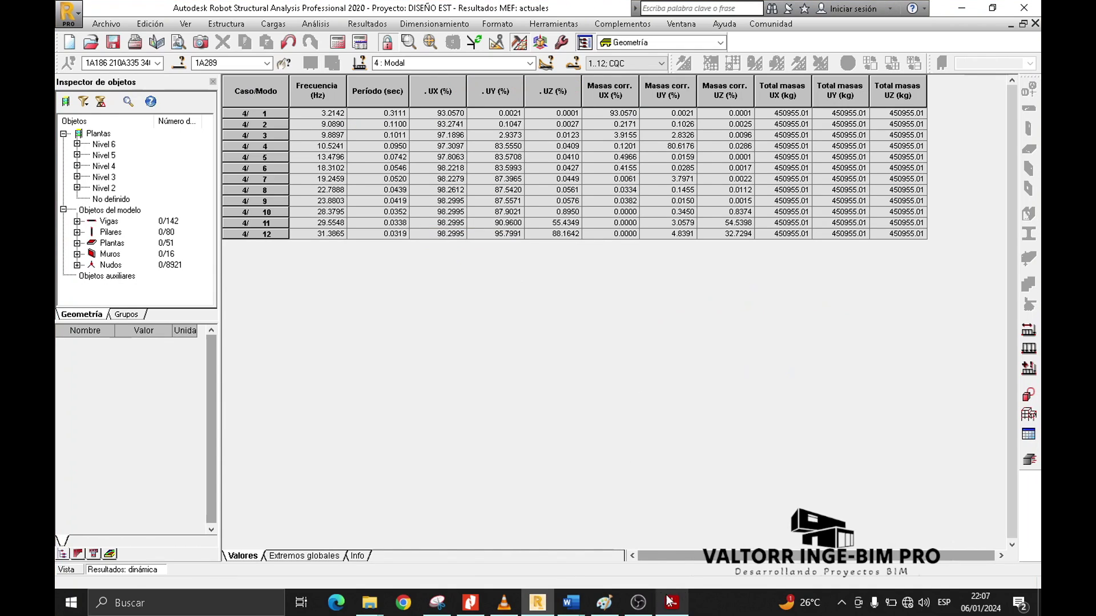
- Switch to Adobe Acrobat and select the section 4.6.1 passage requiring at least the first three predominant modes
{"action": "left_click", "coordinate": [672, 602]}
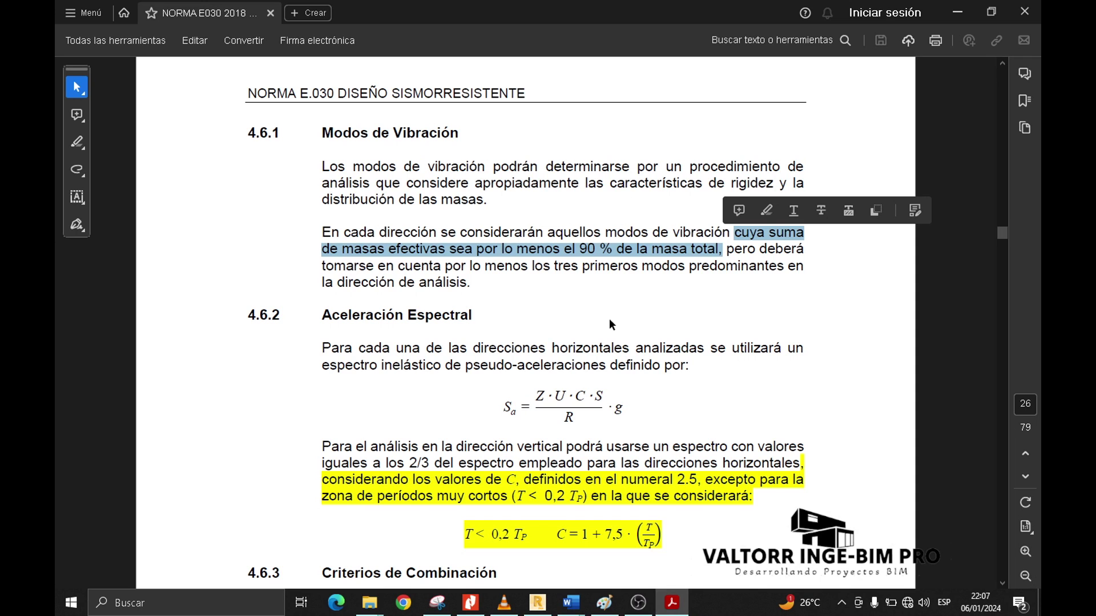
{"action": "left_click", "coordinate": [736, 256]}
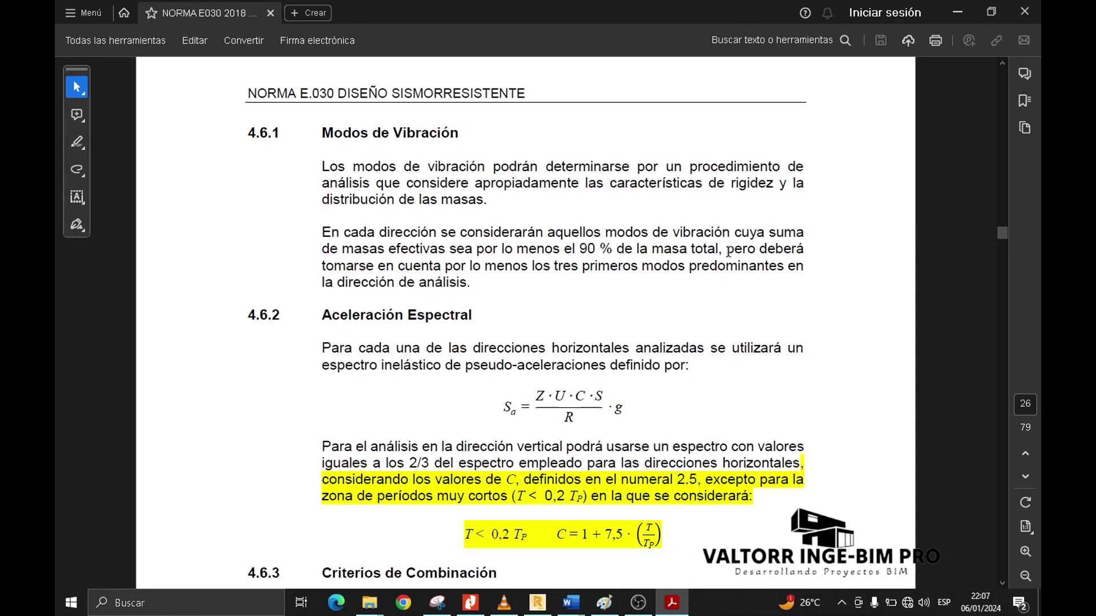
{"action": "mouse_move", "coordinate": [730, 250]}
{"action": "left_mouse_down"}
{"action": "mouse_move", "coordinate": [491, 282]}
{"action": "mouse_move", "coordinate": [707, 274]}
{"action": "left_mouse_up"}
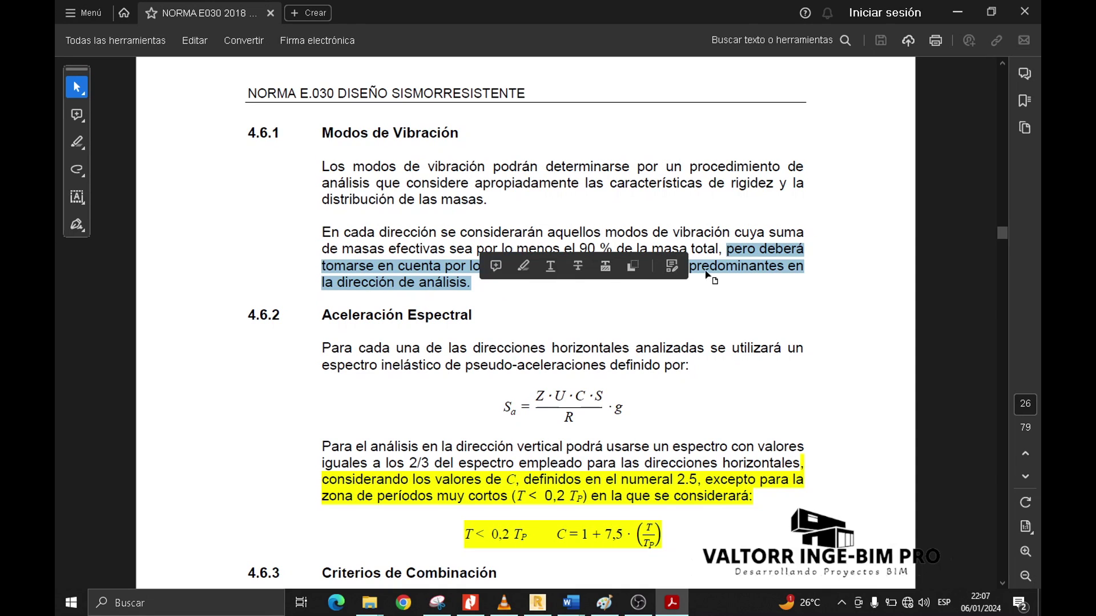
- Select only the section 4.6.1 words "por lo menos los tres primeros modos predominantes en la dirección de análisis", and switch back to Robot Structural Analysis
{"action": "left_click", "coordinate": [750, 316]}
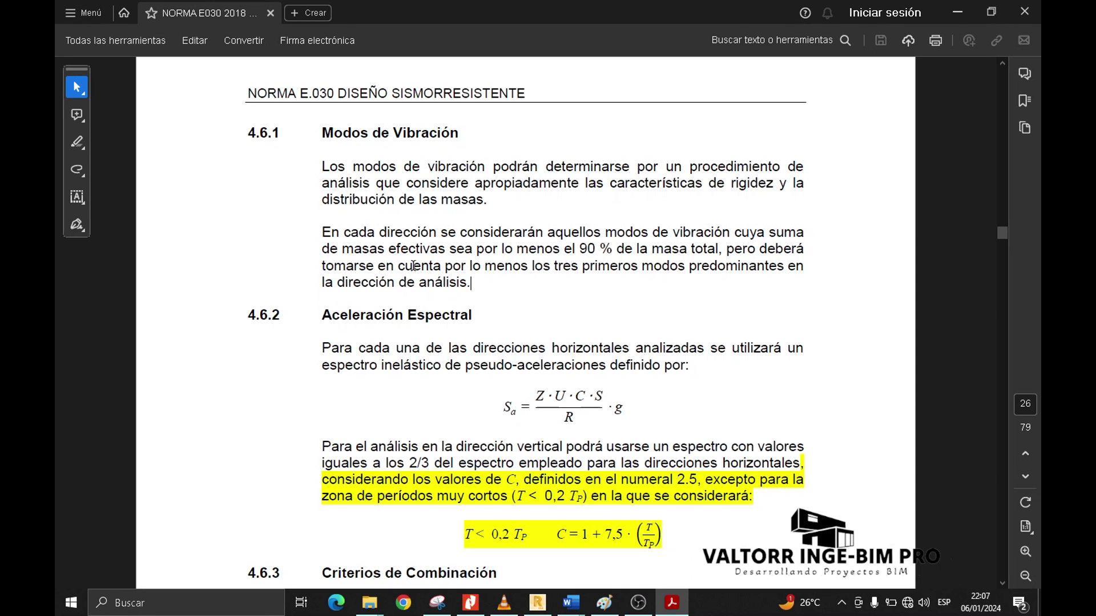
{"action": "mouse_move", "coordinate": [448, 267]}
{"action": "left_mouse_down"}
{"action": "mouse_move", "coordinate": [782, 267]}
{"action": "mouse_move", "coordinate": [476, 267]}
{"action": "mouse_move", "coordinate": [507, 280]}
{"action": "left_mouse_up"}
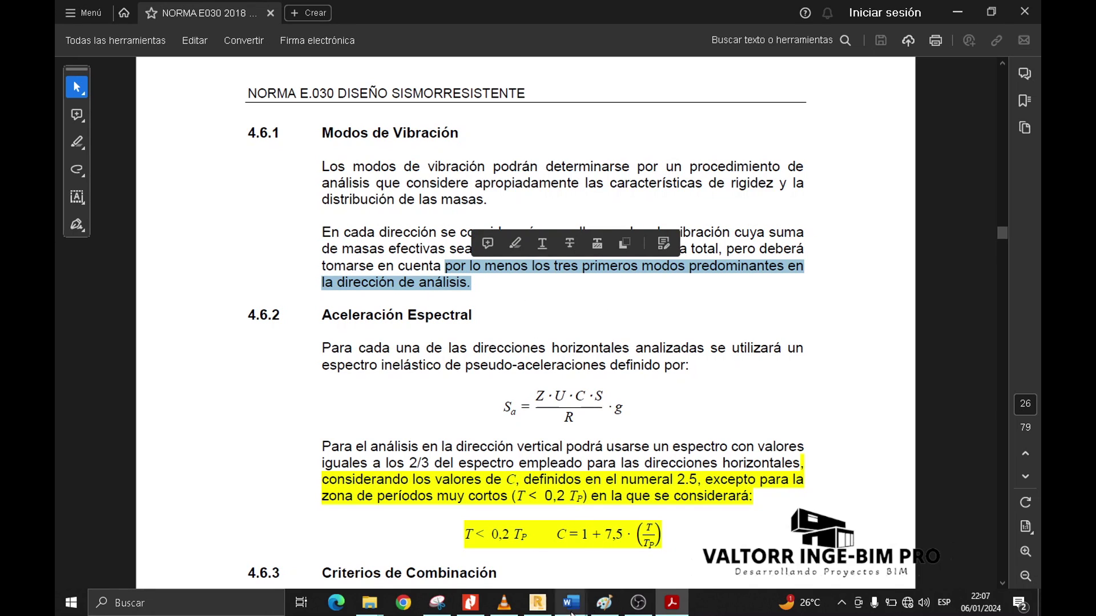
{"action": "left_click", "coordinate": [538, 602]}
- Box the Masas corr. UX and UY column headings in red and point an arrow at the mode 1 UX percentage
{"action": "key", "text": "ctrl+2"}
{"action": "left_click_drag", "start_coordinate": [582, 106], "coordinate": [698, 151], "text": "ctrl"}
{"action": "left_click_drag", "start_coordinate": [637, 117], "coordinate": [673, 86], "text": "ctrl+shift"}
{"action": "left_click_drag", "start_coordinate": [698, 145], "coordinate": [731, 122], "text": "ctrl+shift"}
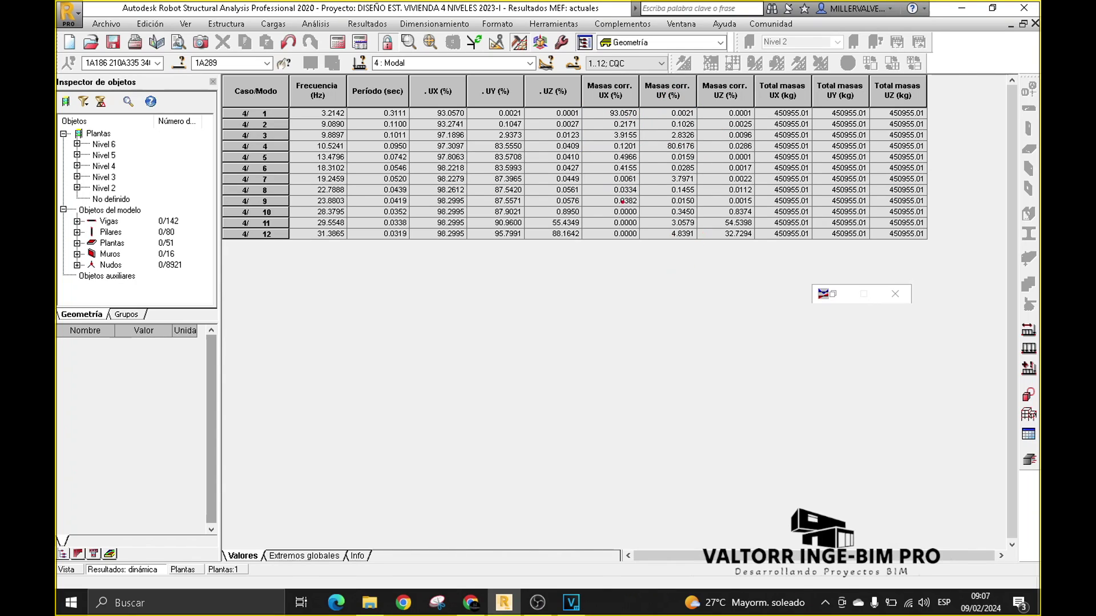
{"action": "left_click_drag", "start_coordinate": [582, 75], "coordinate": [695, 106]}
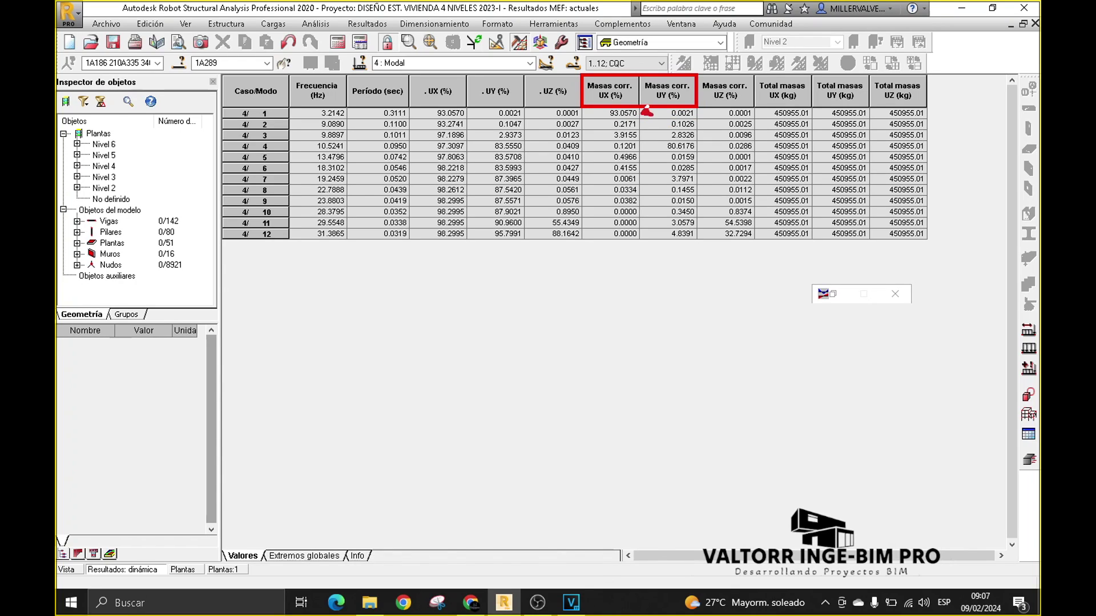
{"action": "left_click_drag", "start_coordinate": [669, 101], "coordinate": [643, 111]}
- Box mode 1 and its Masas corr. UX percentage in red, and point arrows at the Período heading and mode 1's period
{"action": "left_click_drag", "start_coordinate": [251, 81], "coordinate": [288, 119]}
{"action": "left_click_drag", "start_coordinate": [432, 73], "coordinate": [406, 87]}
{"action": "left_click_drag", "start_coordinate": [352, 112], "coordinate": [380, 112]}
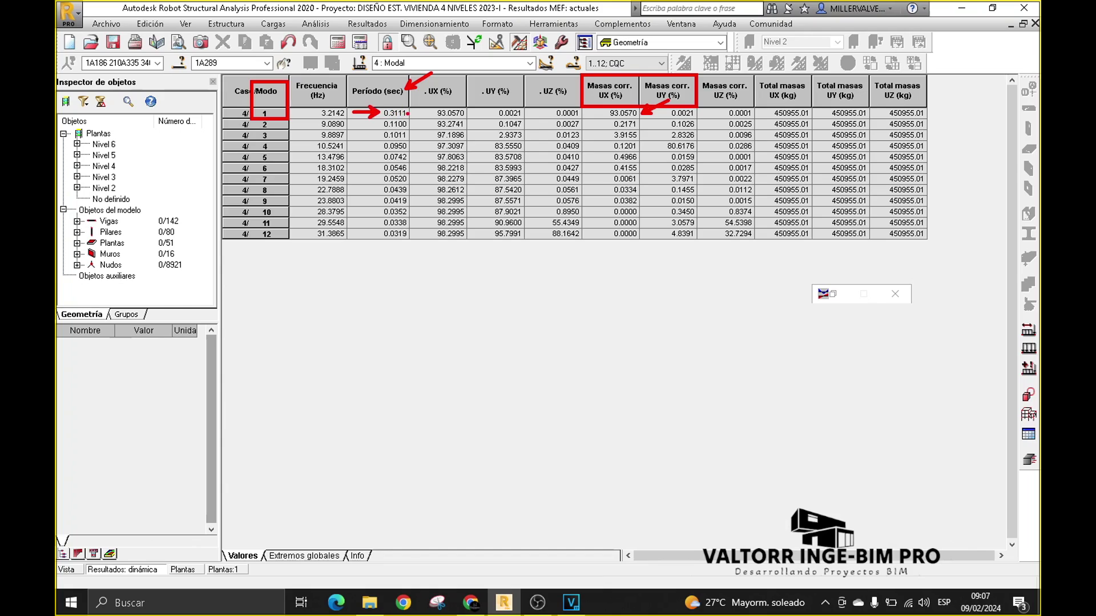
{"action": "left_click_drag", "start_coordinate": [601, 106], "coordinate": [640, 119]}
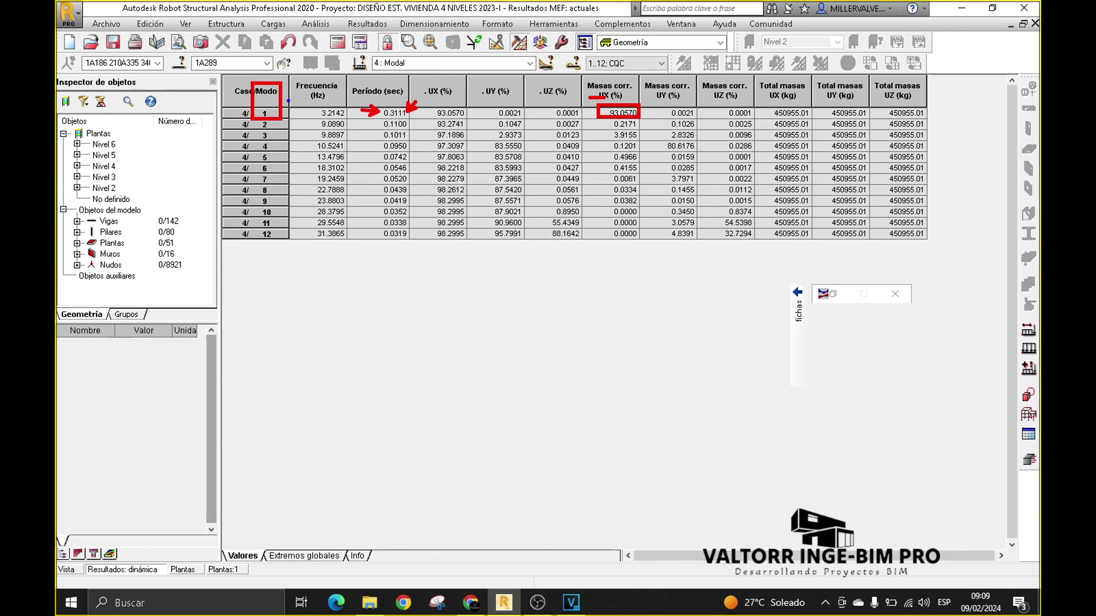
- Mark mode 4 in blue: box its number and Masas corr. UY percentage, point at its period, and underline the Masas corr. UY heading
{"action": "left_click_drag", "start_coordinate": [255, 141], "coordinate": [288, 150]}
{"action": "left_click_drag", "start_coordinate": [362, 145], "coordinate": [378, 145]}
{"action": "left_click_drag", "start_coordinate": [656, 140], "coordinate": [710, 148]}
{"action": "left_click_drag", "start_coordinate": [653, 100], "coordinate": [683, 100]}
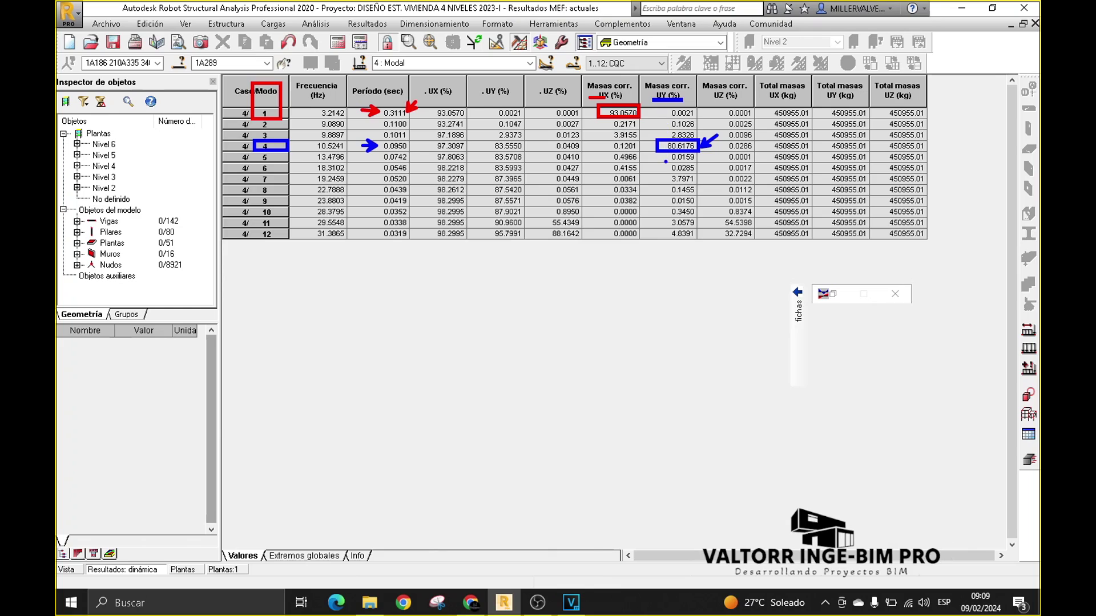
- Mark mode 1's participation in blue by boxing the Período heading and its period, with arrows and an underline on its UX percentages
{"action": "left_click_drag", "start_coordinate": [645, 113], "coordinate": [665, 101]}
{"action": "left_click_drag", "start_coordinate": [350, 84], "coordinate": [365, 89]}
{"action": "left_click_drag", "start_coordinate": [407, 100], "coordinate": [408, 100], "text": "ctrl"}
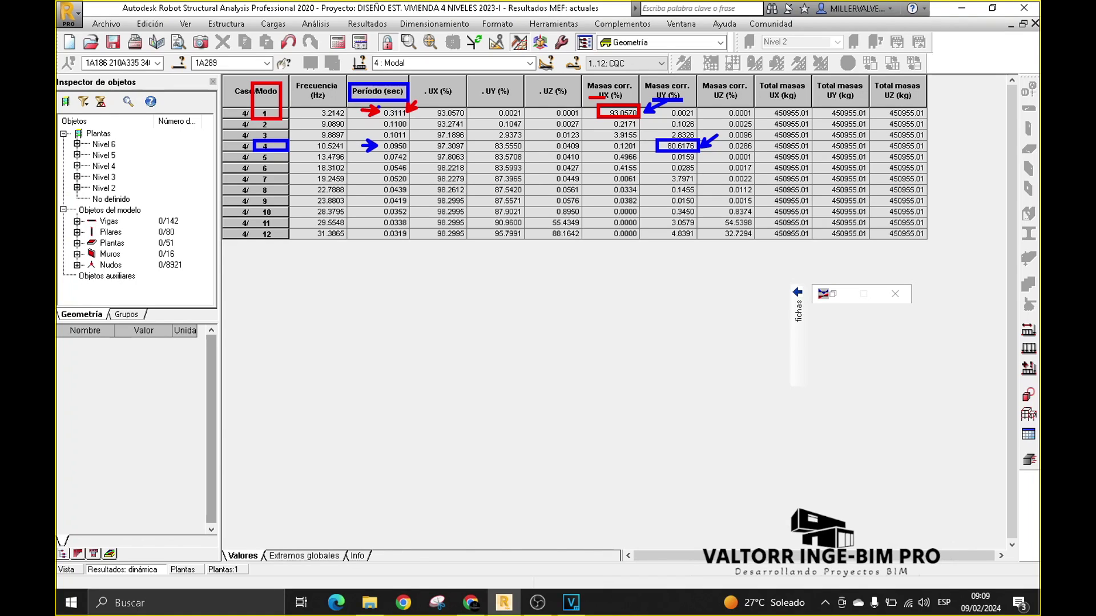
{"action": "left_click_drag", "start_coordinate": [380, 108], "coordinate": [408, 118]}
{"action": "left_click_drag", "start_coordinate": [462, 87], "coordinate": [473, 80]}
{"action": "left_click_drag", "start_coordinate": [437, 116], "coordinate": [464, 114]}
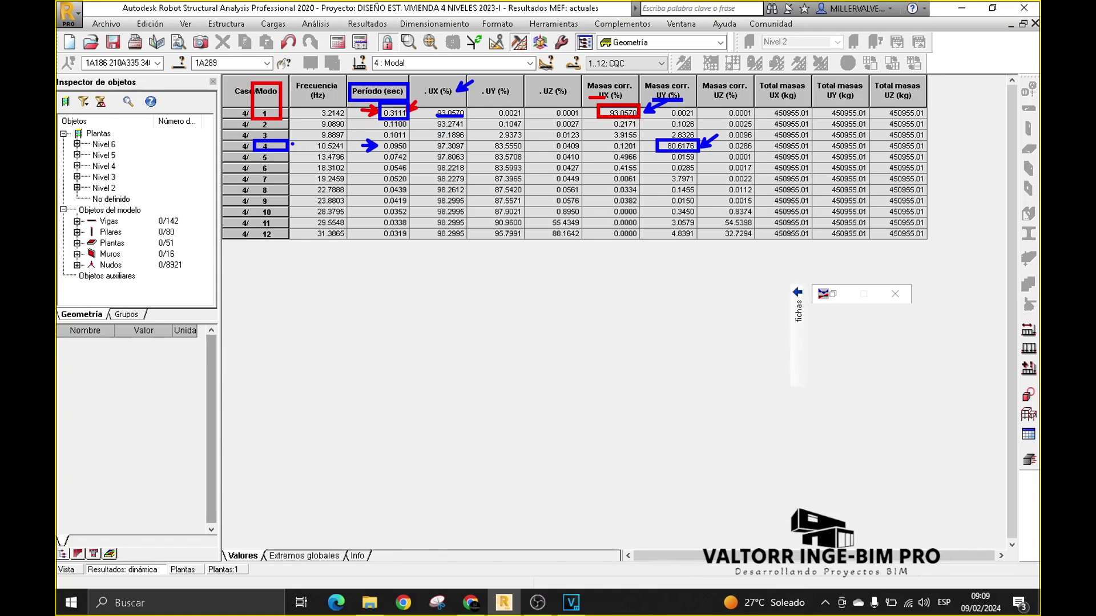
- Point arrows at mode 4 and the UY heading, box mode 4's period and underline its UY percentage, and clear all the annotations
{"action": "mouse_move", "coordinate": [306, 122]}
{"action": "left_mouse_down"}
{"action": "mouse_move", "coordinate": [290, 144]}
{"action": "mouse_move", "coordinate": [299, 143]}
{"action": "left_mouse_up"}
{"action": "mouse_move", "coordinate": [382, 139]}
{"action": "left_mouse_down"}
{"action": "mouse_move", "coordinate": [381, 150]}
{"action": "mouse_move", "coordinate": [400, 140]}
{"action": "mouse_move", "coordinate": [409, 153]}
{"action": "left_mouse_up"}
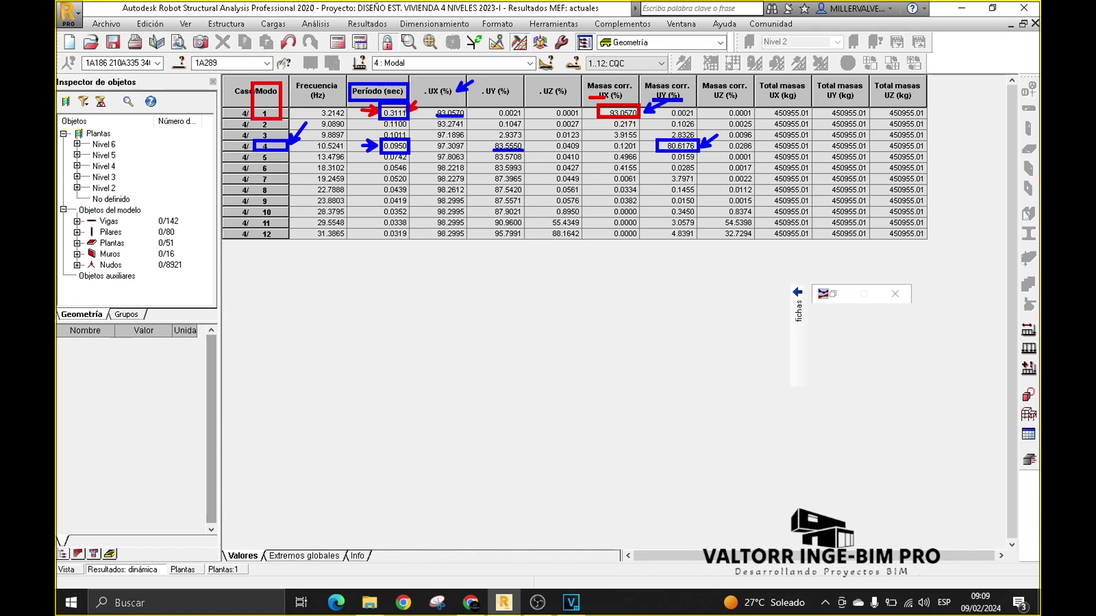
{"action": "left_click_drag", "start_coordinate": [509, 92], "coordinate": [526, 83]}
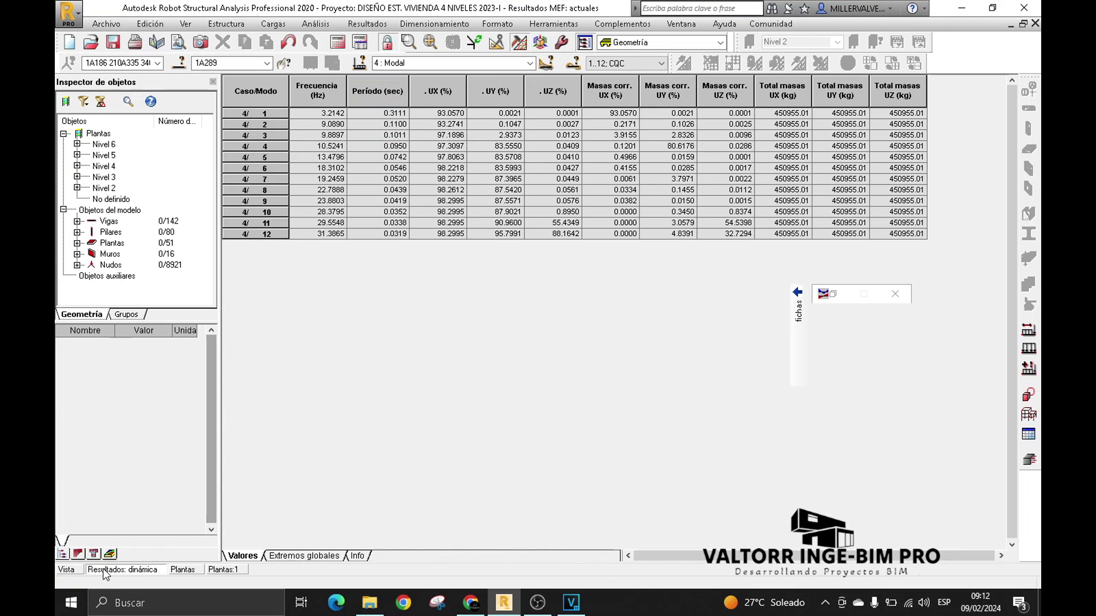
- Return to the 3D model view and display the mean storey UX displacements with the building deformation diagrams
{"action": "left_click", "coordinate": [77, 570]}
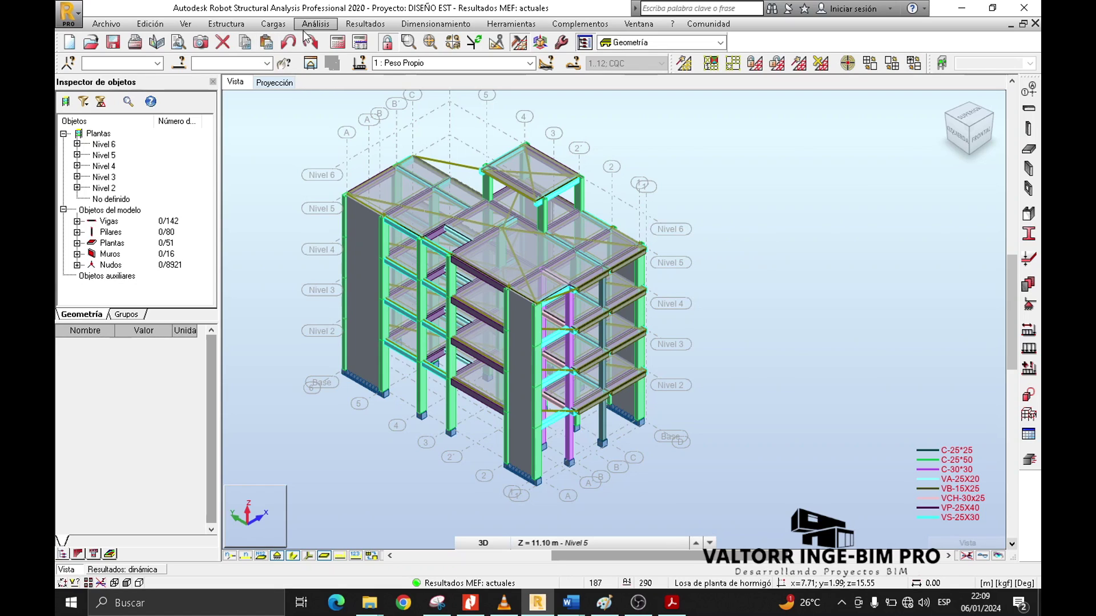
{"action": "left_click", "coordinate": [351, 29]}
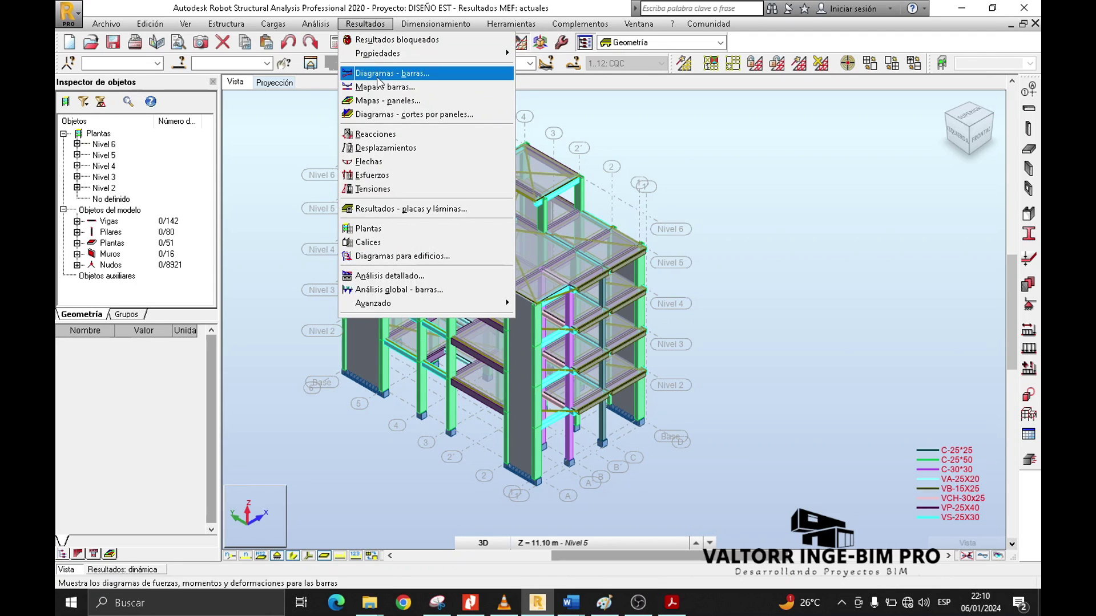
{"action": "left_click", "coordinate": [427, 262]}
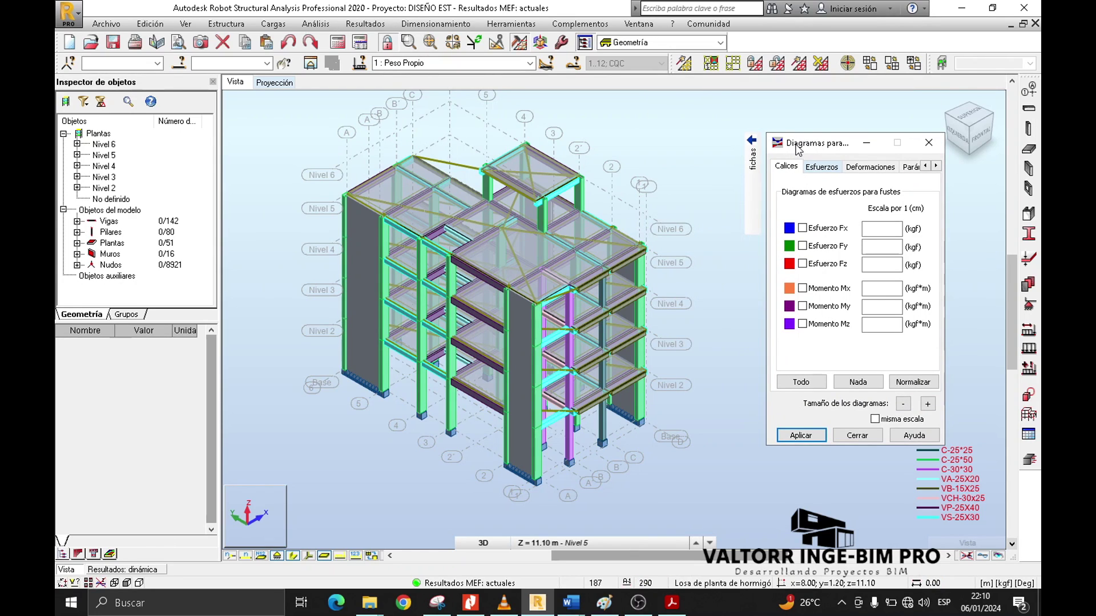
{"action": "left_click", "coordinate": [864, 166]}
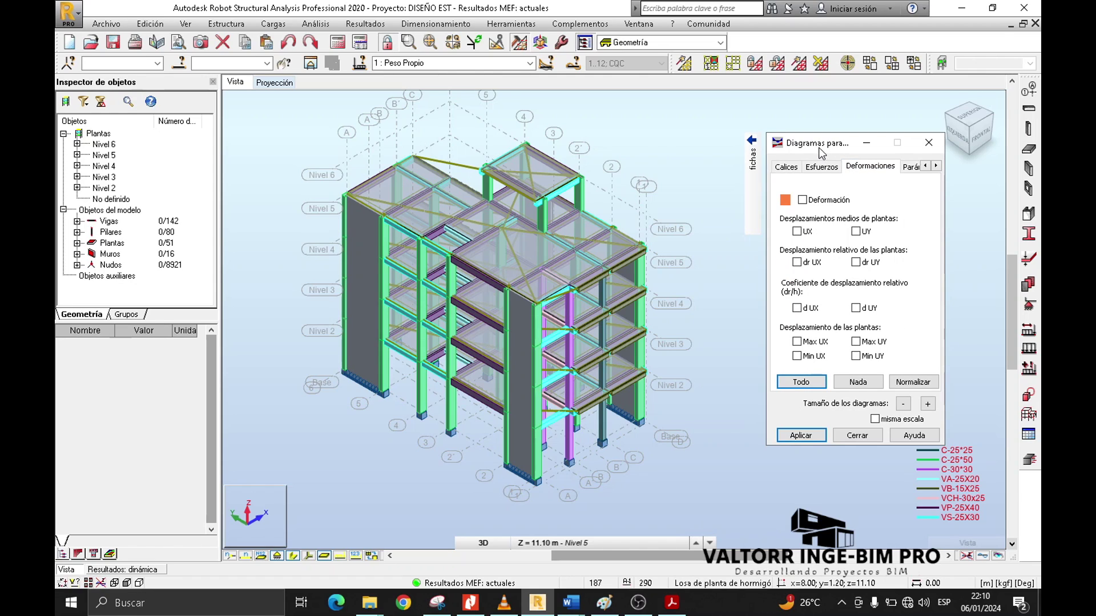
{"action": "left_click_drag", "start_coordinate": [819, 148], "coordinate": [819, 133]}
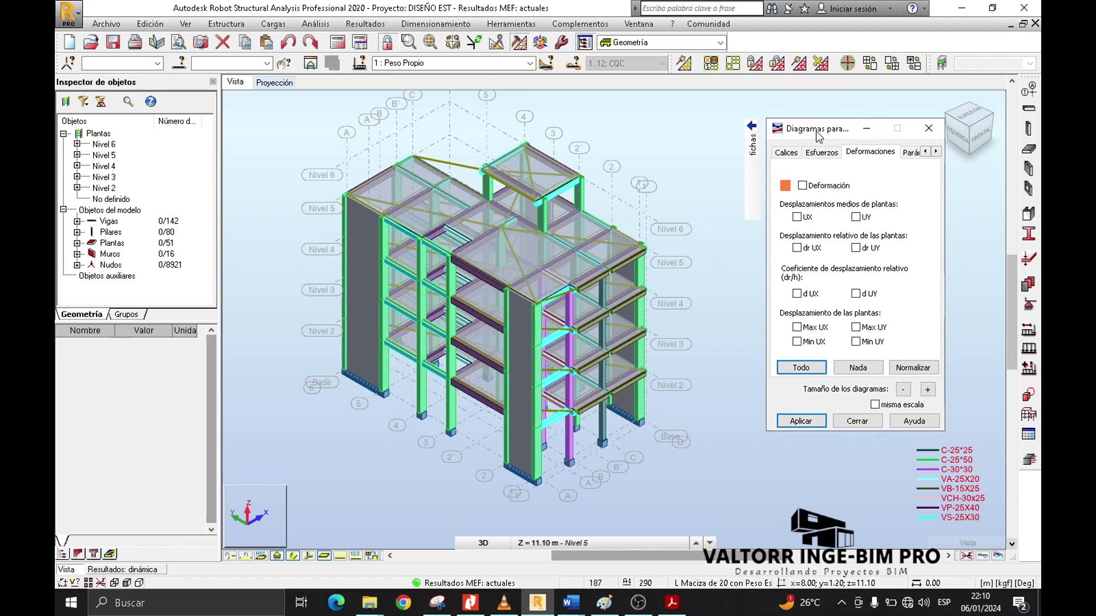
{"action": "left_click", "coordinate": [797, 217]}
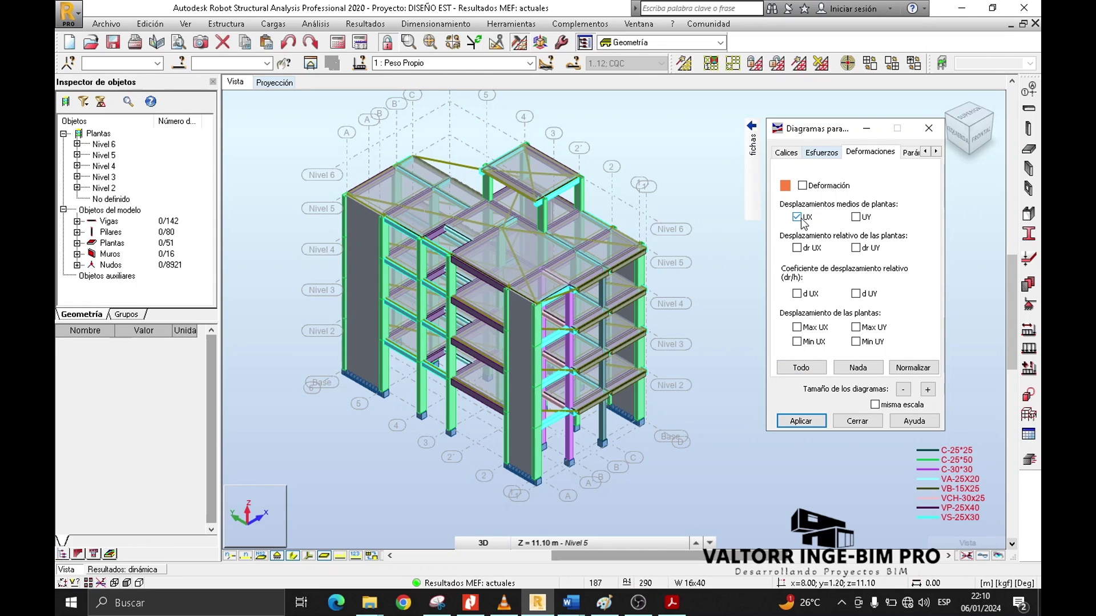
{"action": "left_click", "coordinate": [801, 420]}
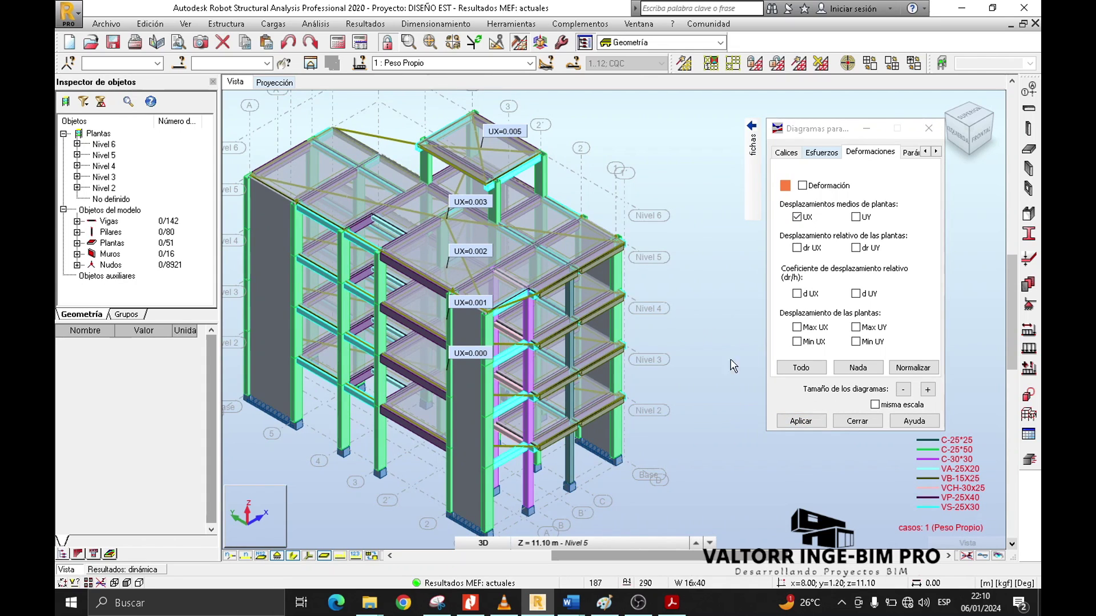
- Set the load case to 5: Espectral Dirección_X and examine the mean UX displacement of every storey
{"action": "left_click", "coordinate": [530, 63]}
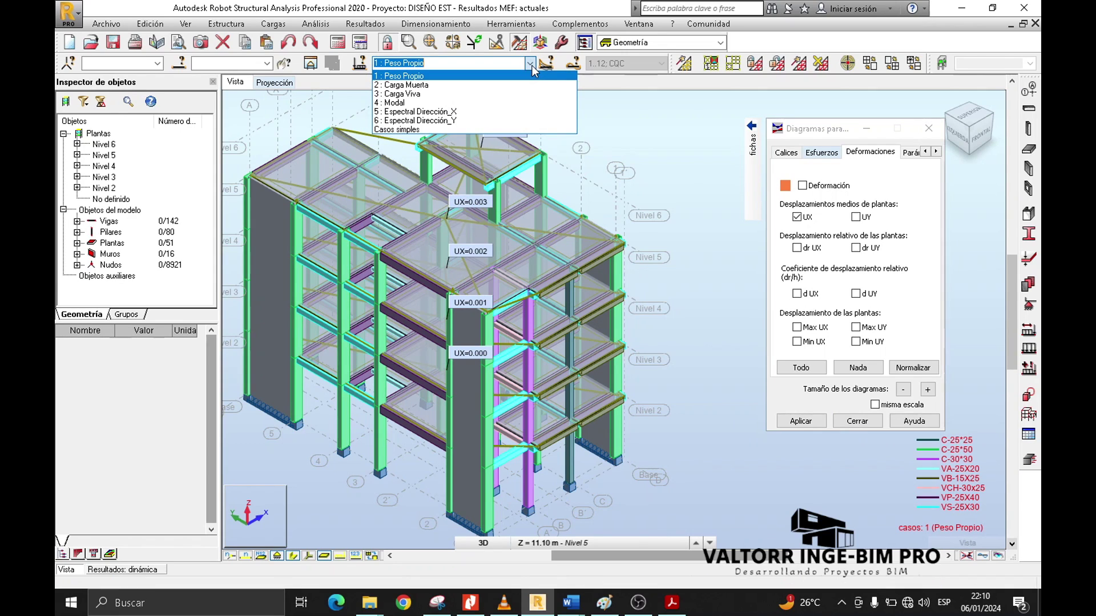
{"action": "left_click", "coordinate": [431, 112]}
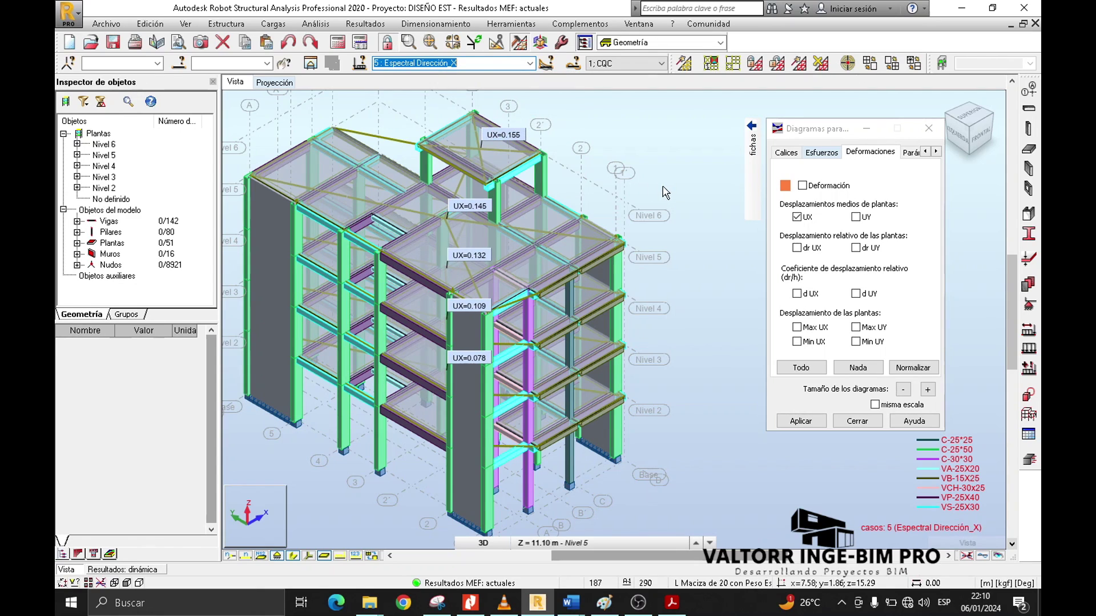
{"action": "middle_click_drag", "start_coordinate": [655, 161], "coordinate": [660, 171]}
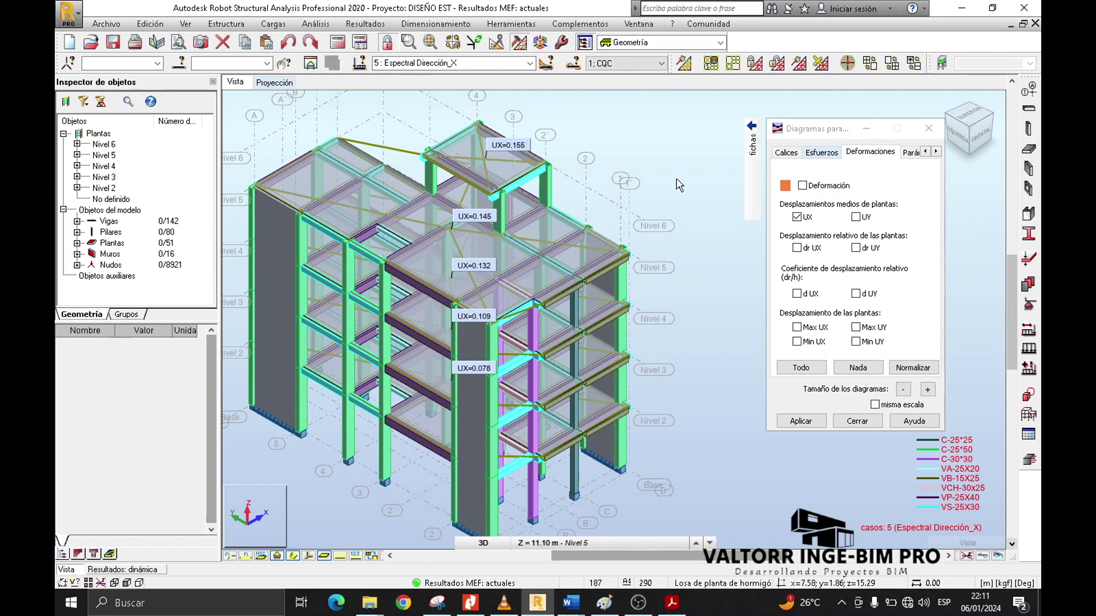
{"action": "middle_click_drag", "start_coordinate": [668, 188], "coordinate": [667, 184]}
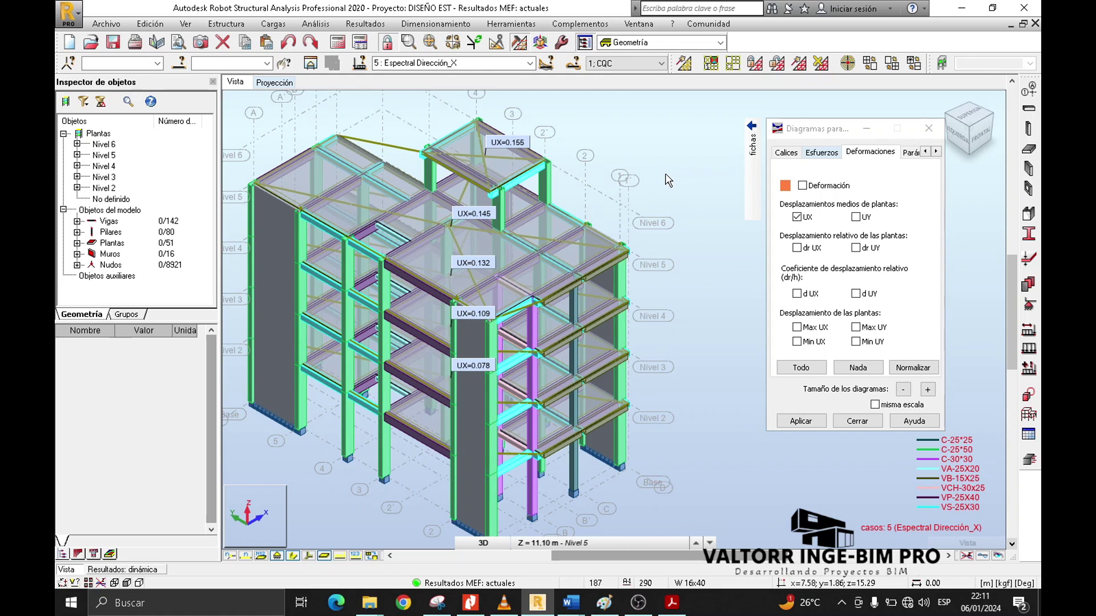
{"action": "scroll", "coordinate": [616, 168], "scroll_direction": "up", "scroll_amount": 1}
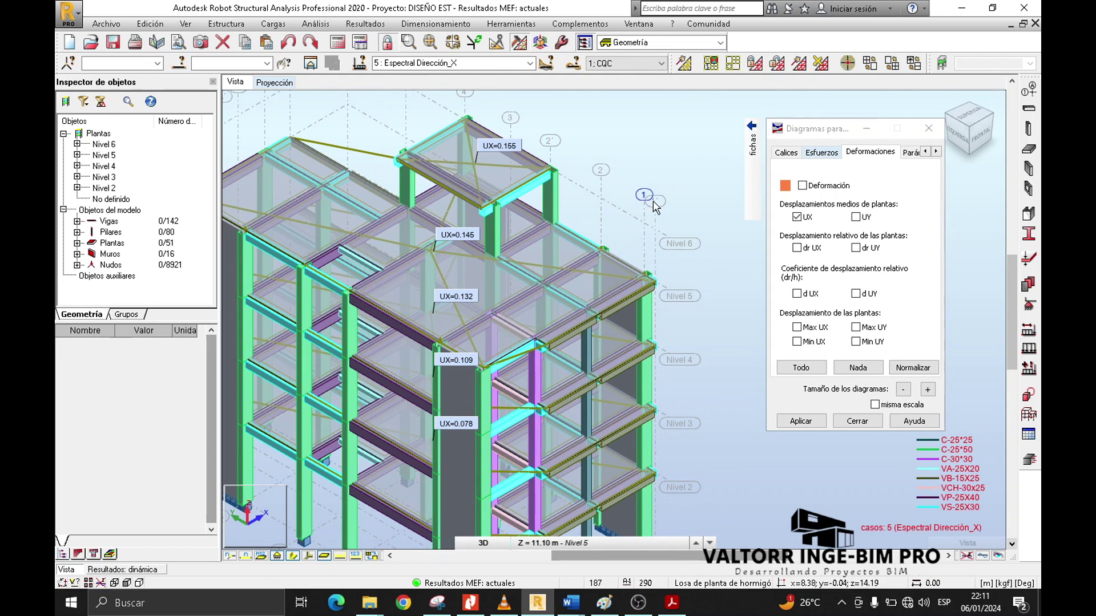
{"action": "scroll", "coordinate": [651, 202], "scroll_direction": "down", "scroll_amount": 1}
{"action": "middle_click_drag", "start_coordinate": [677, 243], "coordinate": [685, 200]}
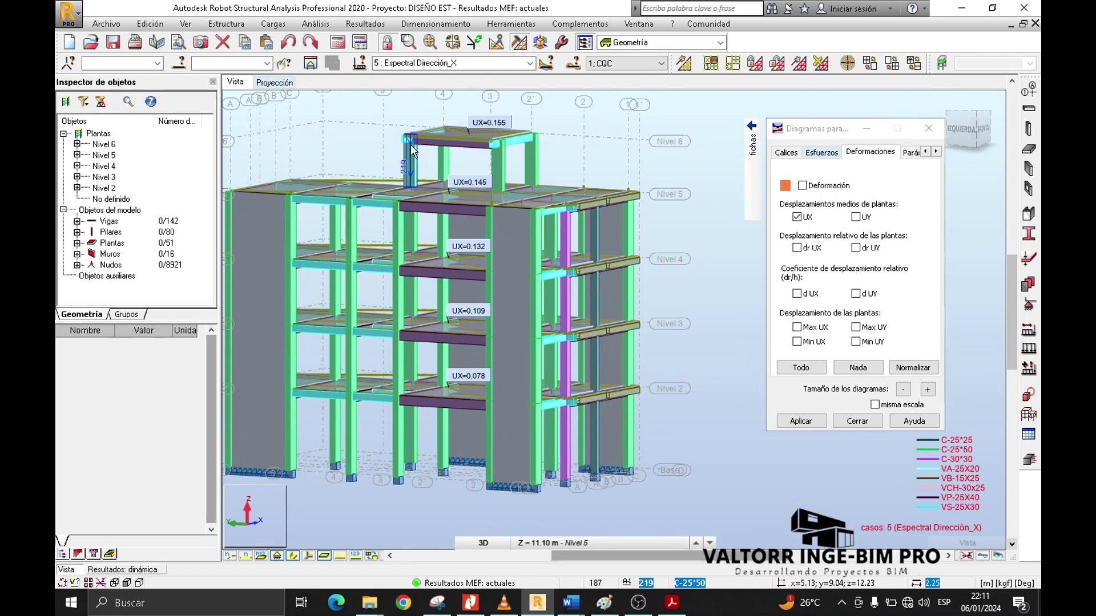
- Display only the mean storey UY displacements for load case 6: Espectral Dirección_Y
{"action": "left_click", "coordinate": [855, 217]}
{"action": "left_click", "coordinate": [797, 216]}
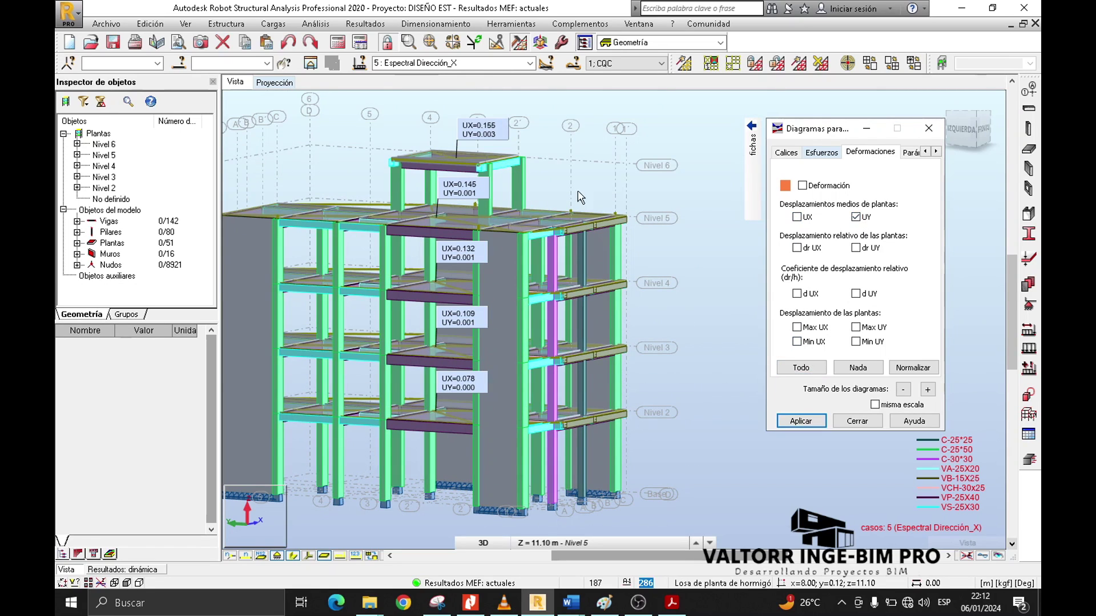
{"action": "left_click", "coordinate": [530, 64]}
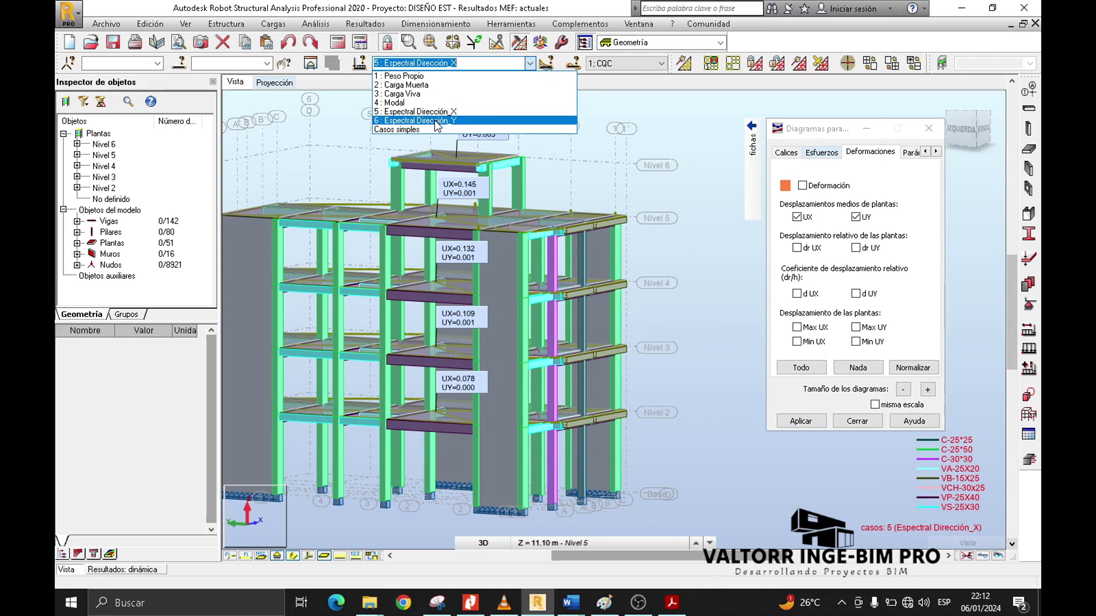
{"action": "left_click", "coordinate": [442, 123]}
{"action": "left_click", "coordinate": [800, 421]}
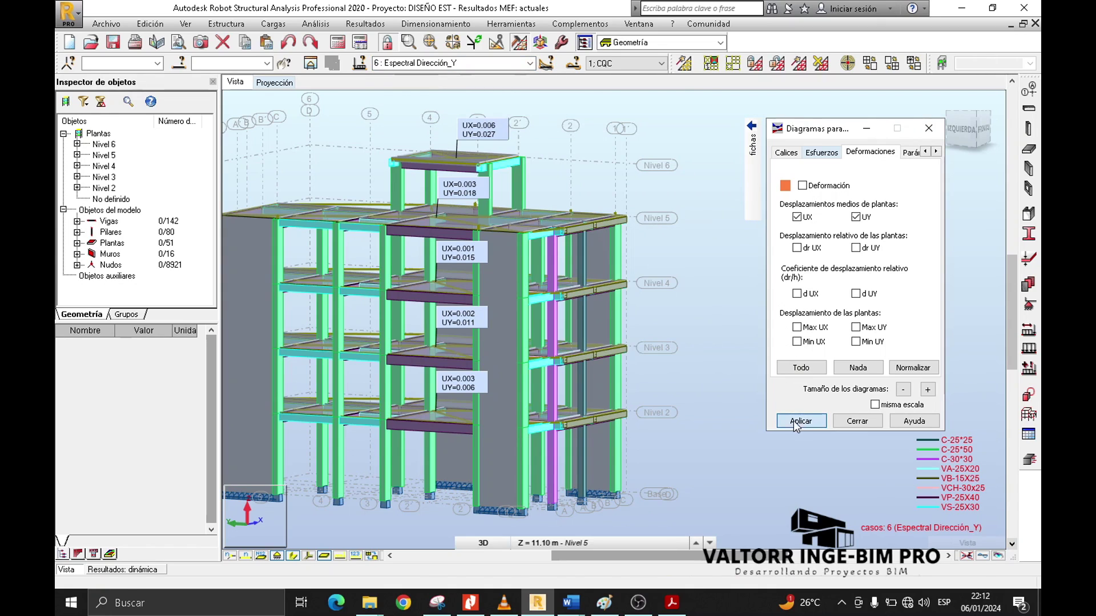
{"action": "left_click", "coordinate": [797, 217]}
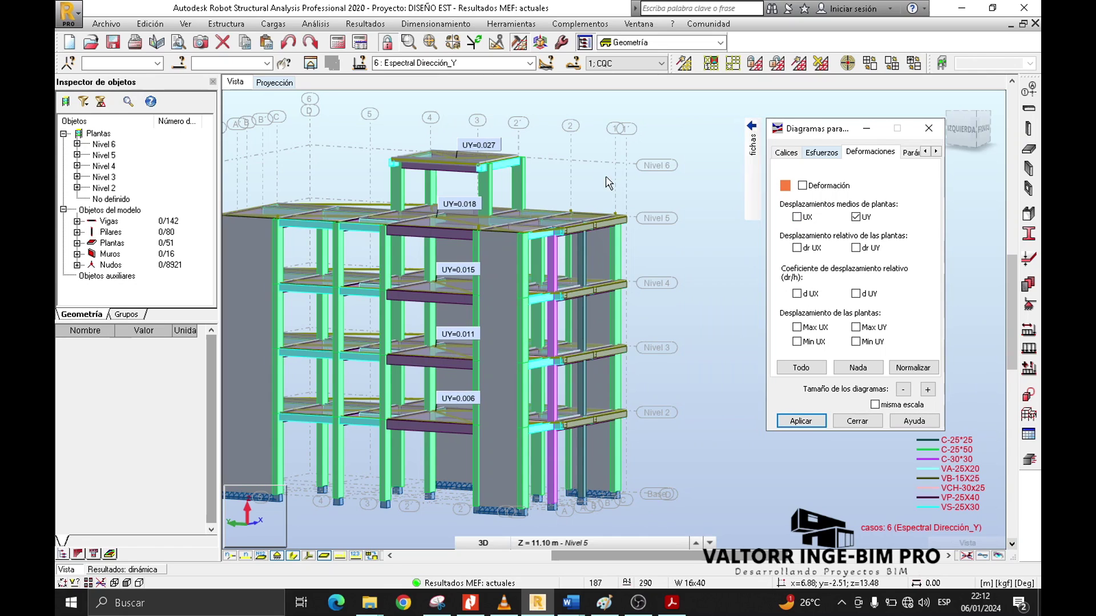
{"action": "middle_click_drag", "start_coordinate": [580, 164], "coordinate": [562, 156]}
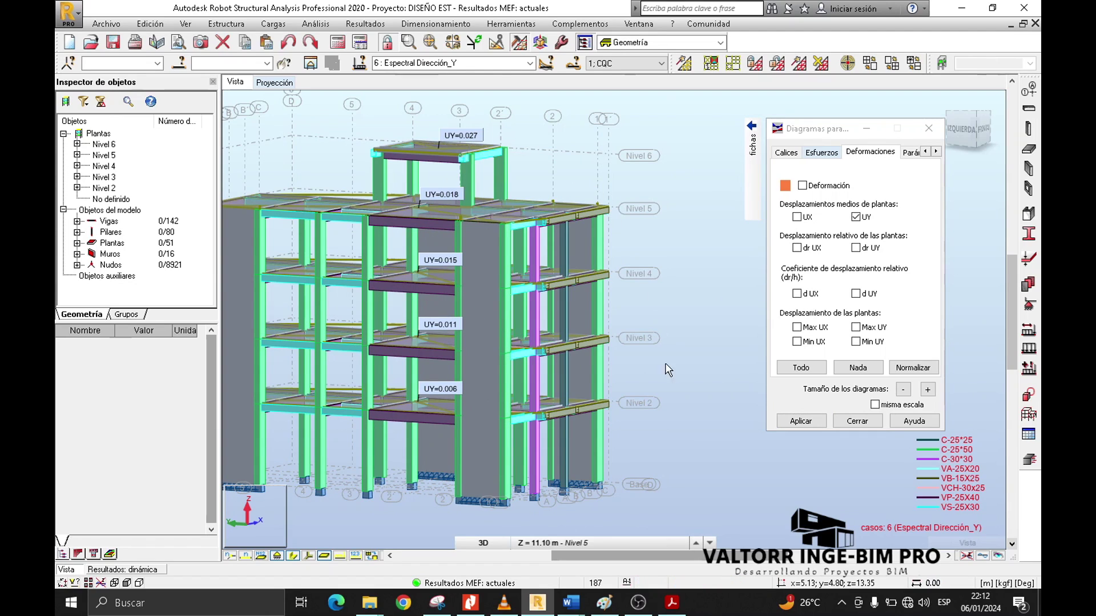
{"action": "middle_click_drag", "start_coordinate": [682, 464], "coordinate": [705, 462]}
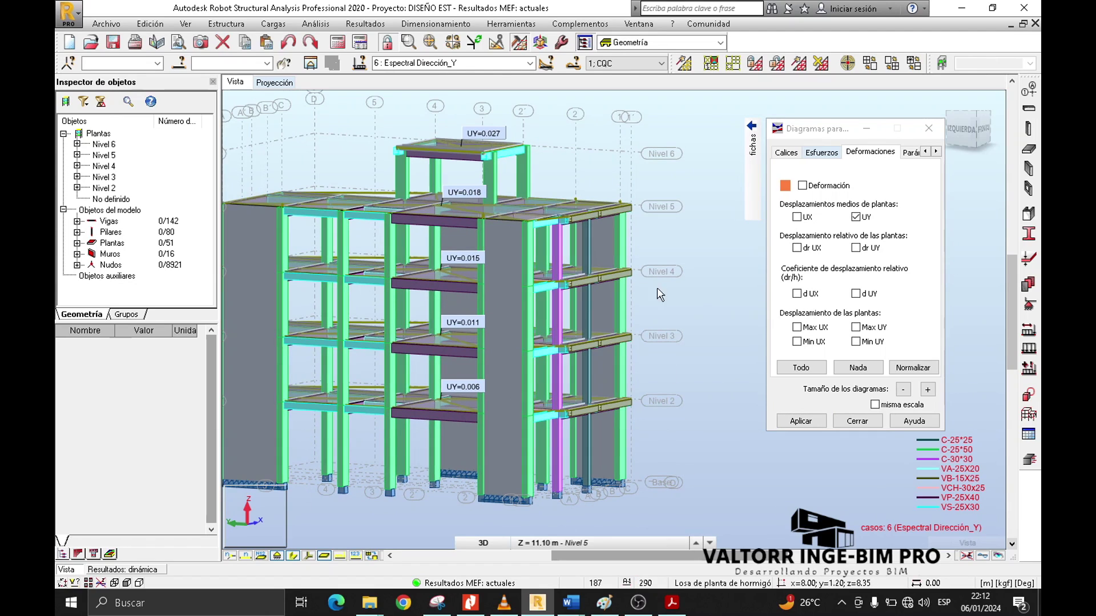
- Open the complete Plantas results table from the data and results tables list
{"action": "right_click", "coordinate": [702, 260]}
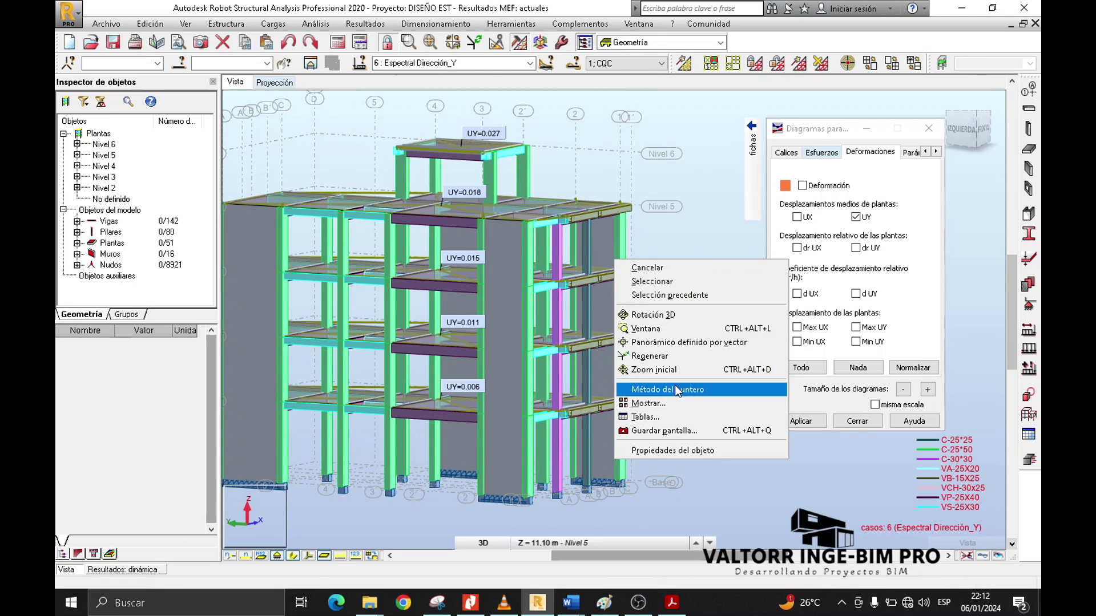
{"action": "left_click", "coordinate": [647, 418]}
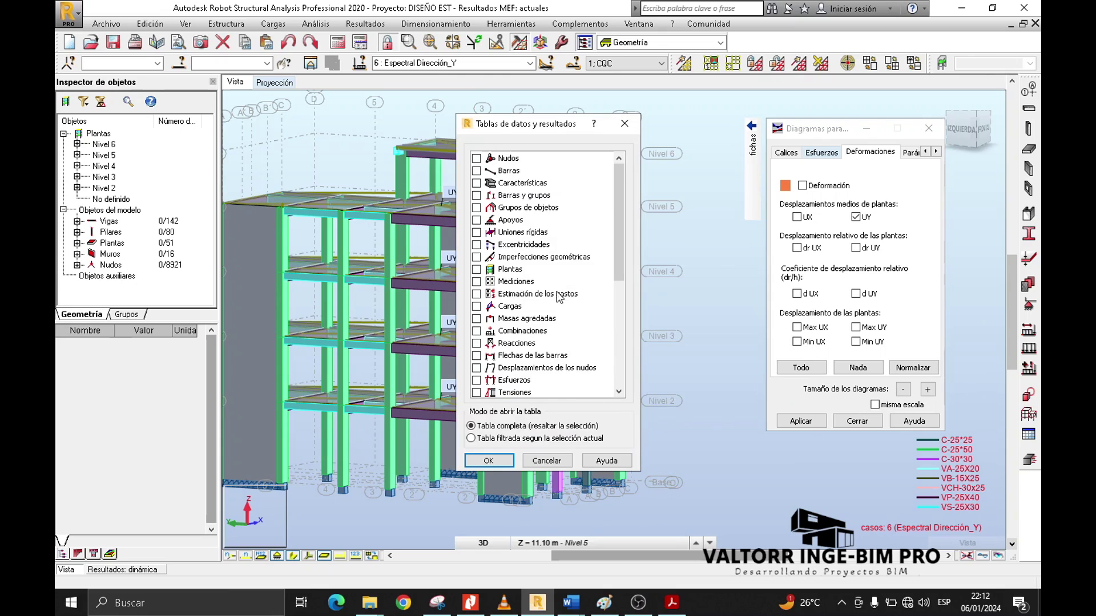
{"action": "left_click", "coordinate": [477, 269]}
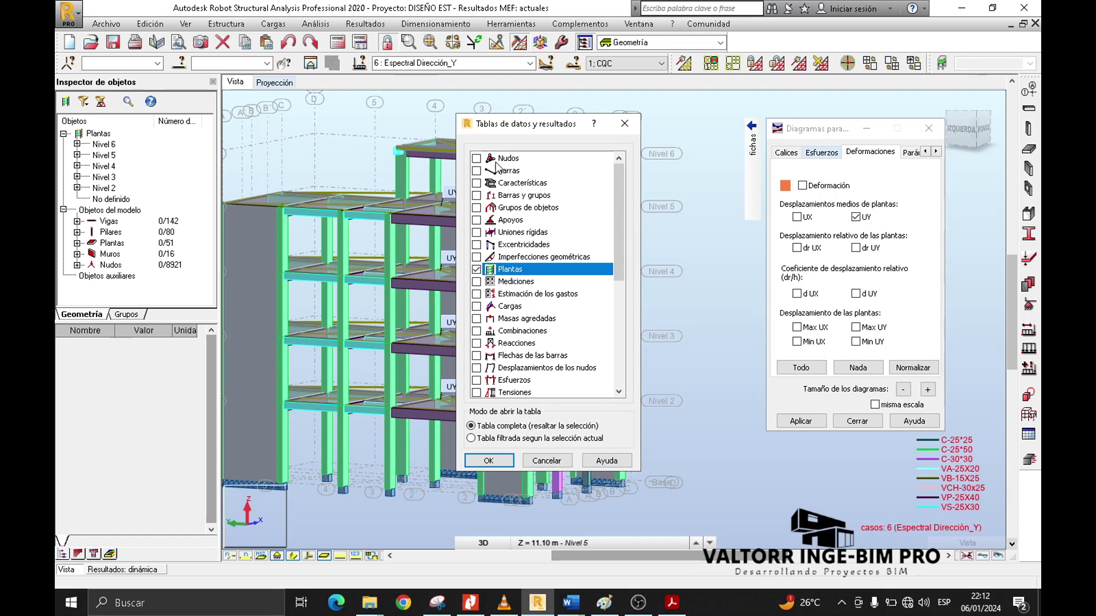
{"action": "left_click_drag", "start_coordinate": [473, 132], "coordinate": [566, 129]}
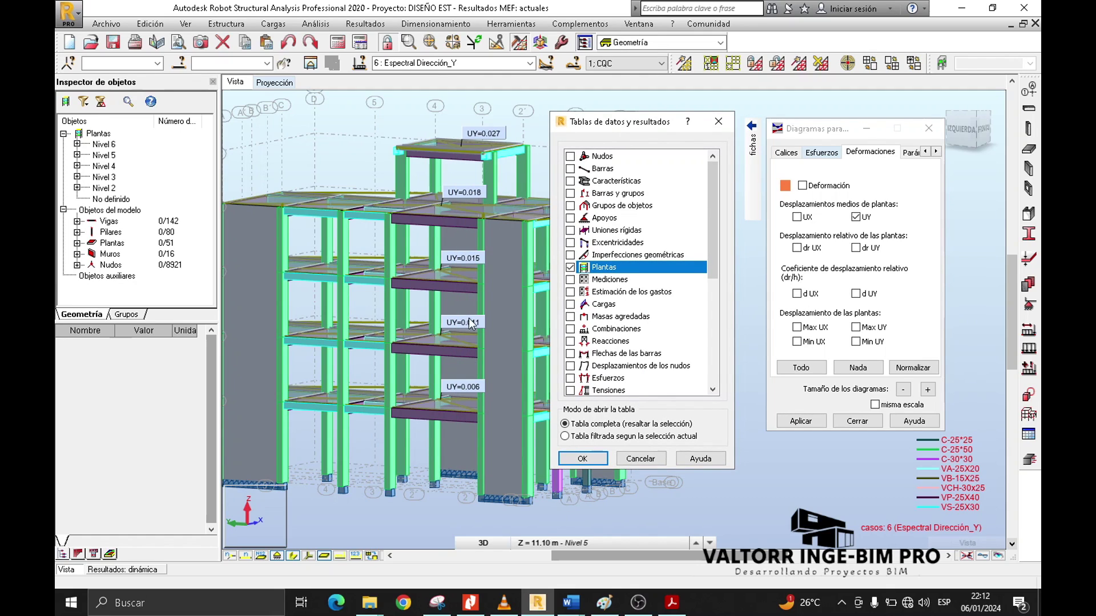
{"action": "left_click", "coordinate": [585, 460]}
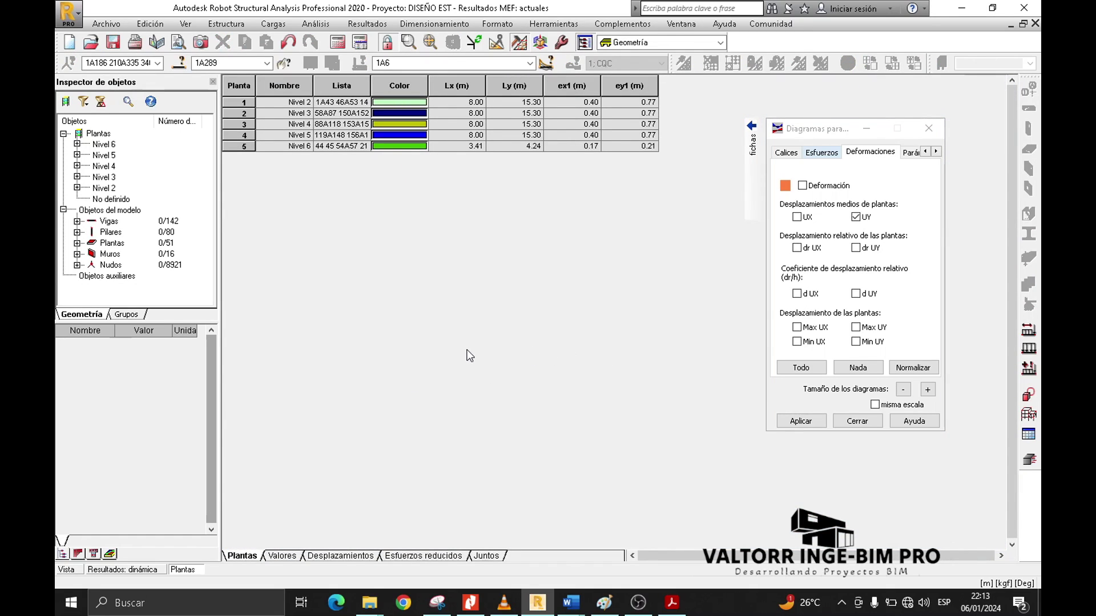
- Show the storey displacements table filtered to load case 5: Espectral Dirección_X and select the UX value of storey 5
{"action": "left_click", "coordinate": [335, 557]}
{"action": "left_click_drag", "start_coordinate": [833, 129], "coordinate": [915, 113]}
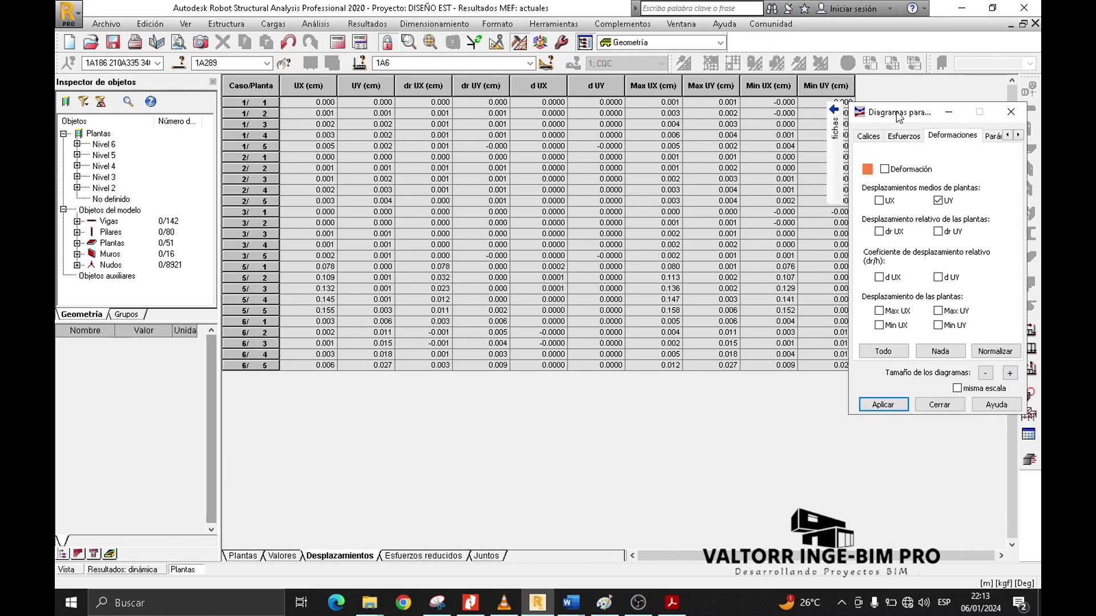
{"action": "left_click", "coordinate": [948, 111]}
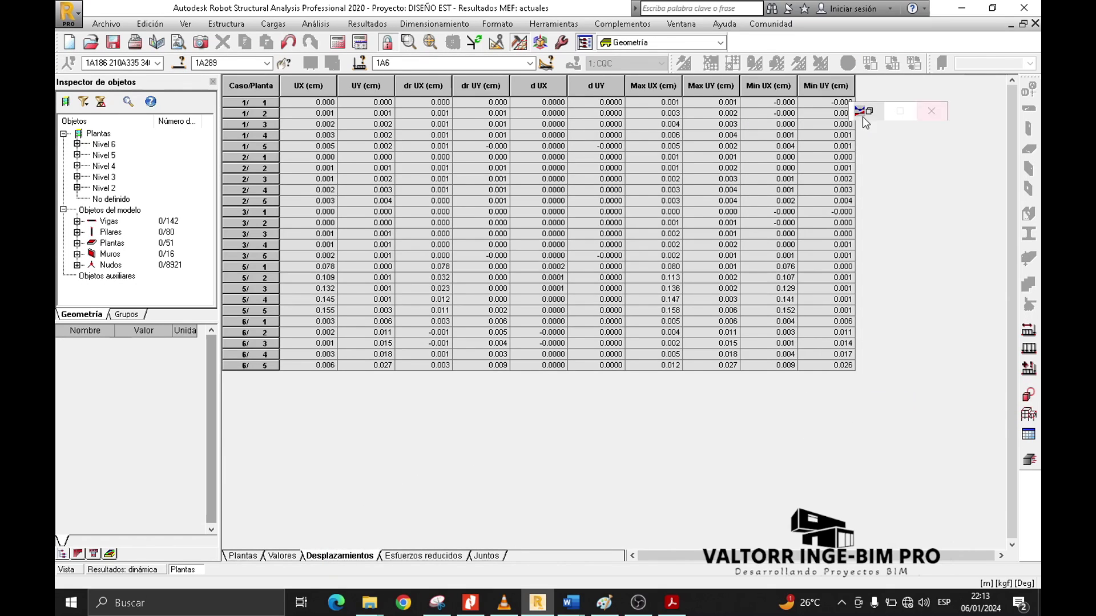
{"action": "left_click", "coordinate": [530, 63]}
{"action": "left_click", "coordinate": [436, 114]}
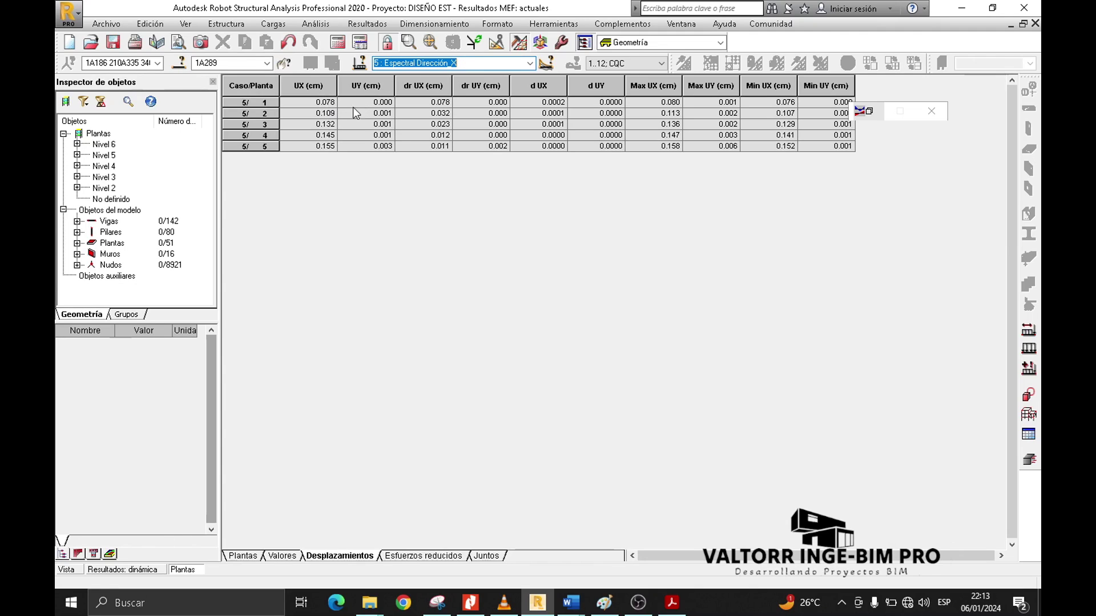
{"action": "left_click", "coordinate": [325, 147]}
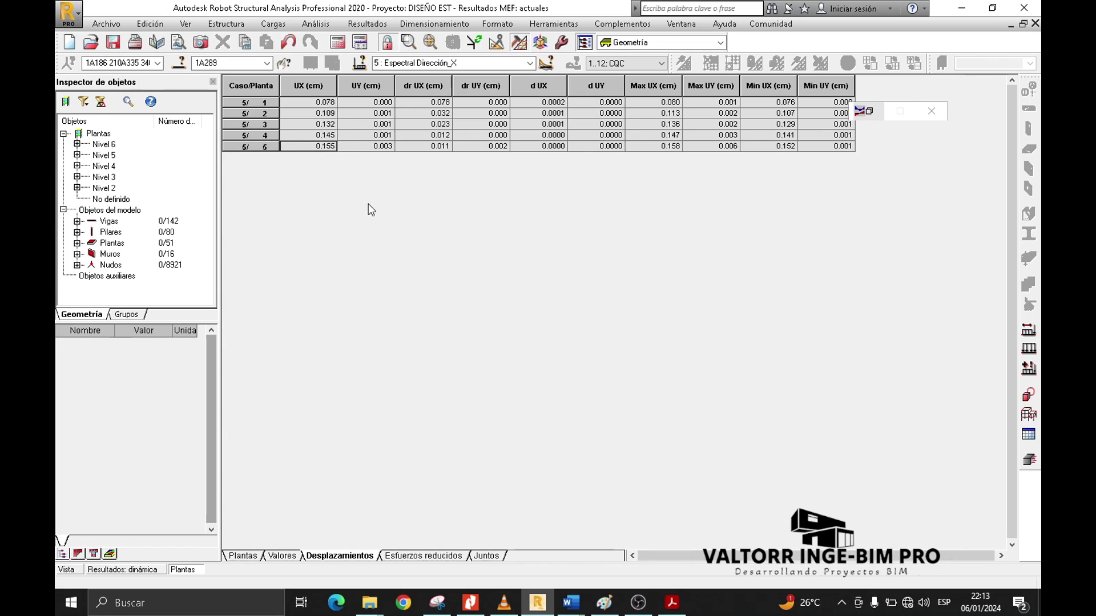
- Capture the case 5 storey displacements table as an image with the Snipping Tool (Herramienta Recortes)
{"action": "left_click", "coordinate": [437, 603]}
{"action": "left_click", "coordinate": [241, 50]}
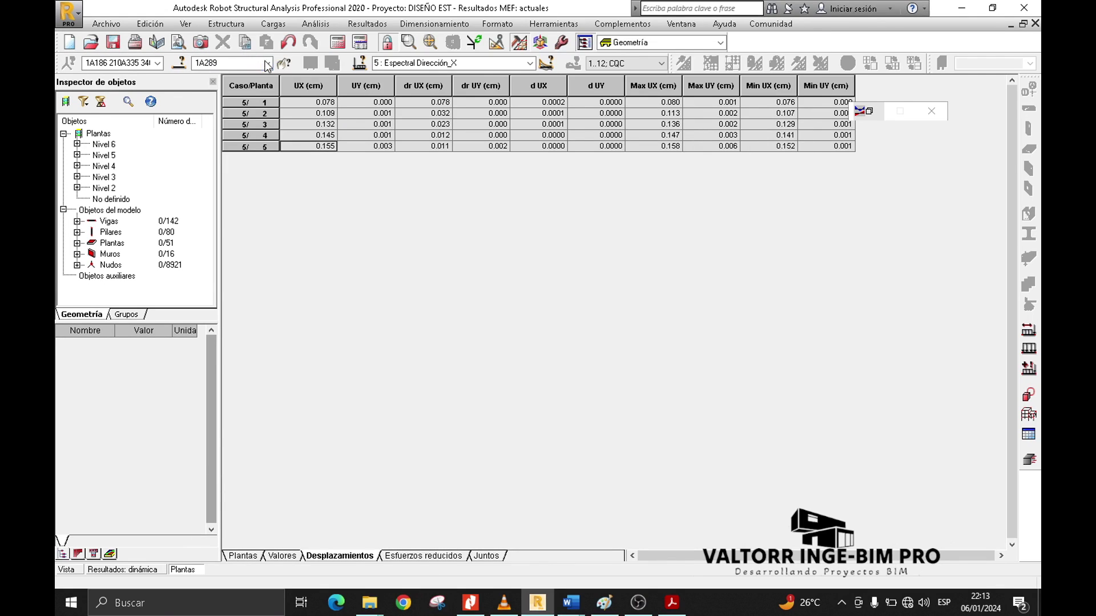
{"action": "left_click_drag", "start_coordinate": [217, 39], "coordinate": [573, 169]}
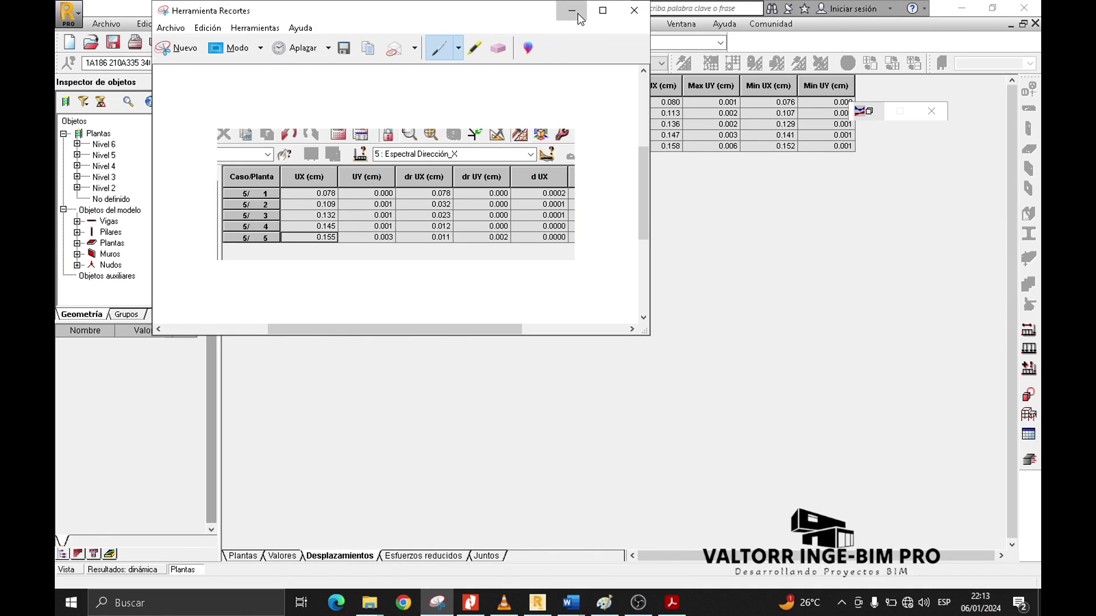
{"action": "left_click", "coordinate": [578, 14]}
- Return to the 3D model view and display only the mean storey UX displacements
{"action": "left_click", "coordinate": [69, 569]}
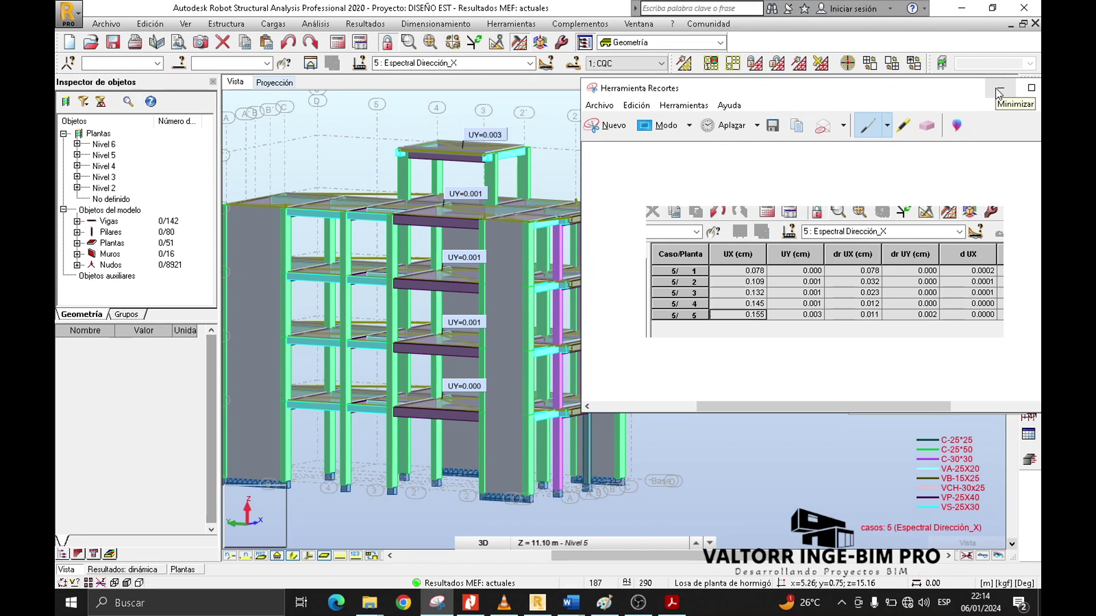
{"action": "left_click", "coordinate": [995, 88]}
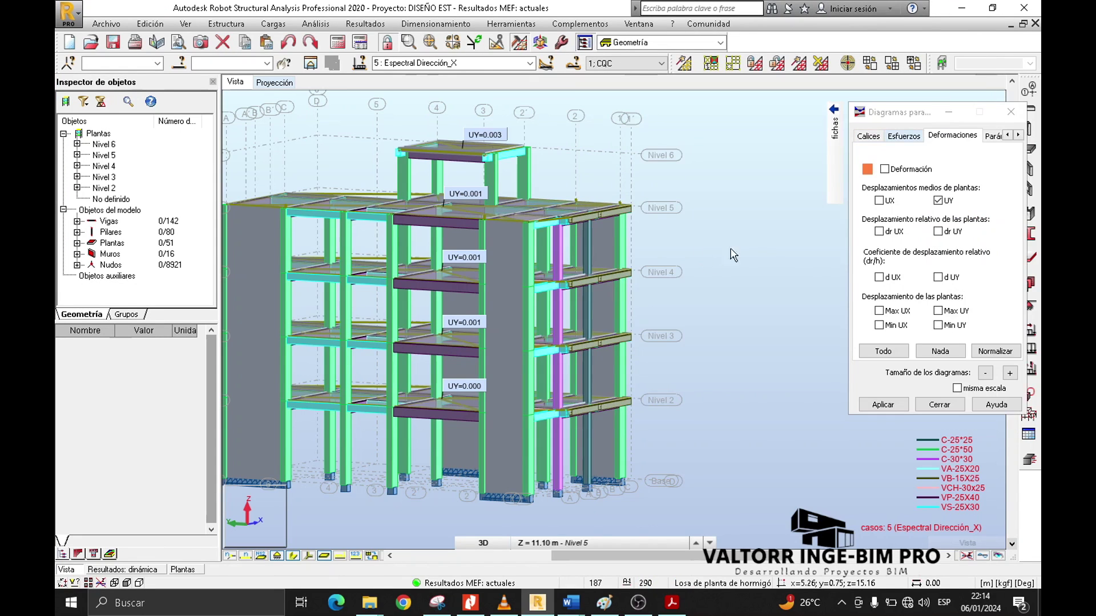
{"action": "left_click", "coordinate": [879, 200]}
{"action": "left_click", "coordinate": [937, 201]}
{"action": "left_click", "coordinate": [883, 405]}
- Compare the captured table with the model's UX labels, marking storey 5 and its UX value, and return to the Plantas table
{"action": "left_click", "coordinate": [437, 603]}
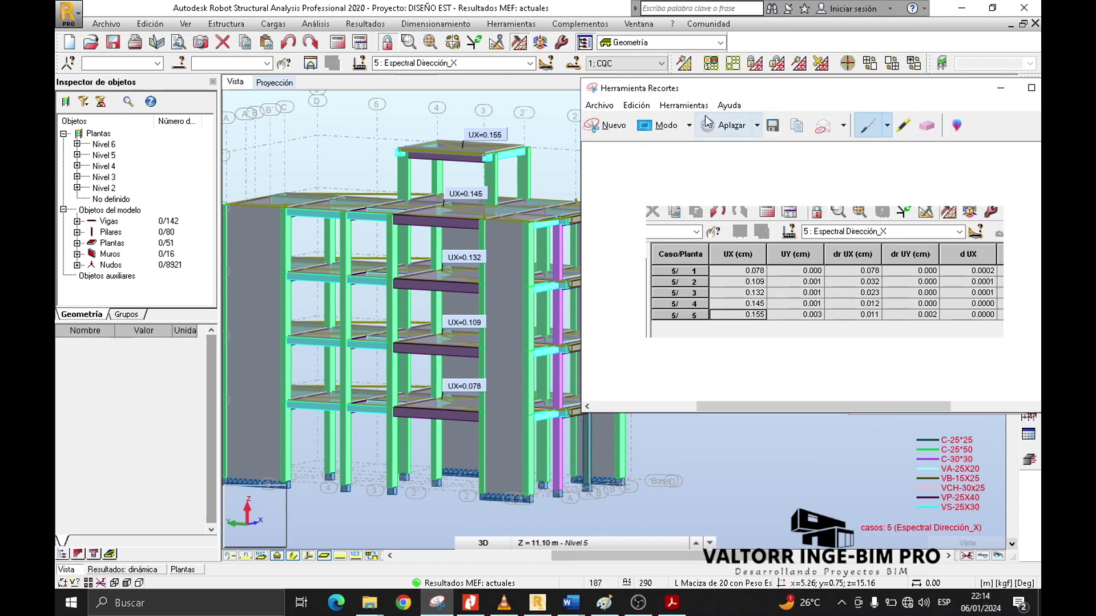
{"action": "left_click_drag", "start_coordinate": [656, 88], "coordinate": [671, 90]}
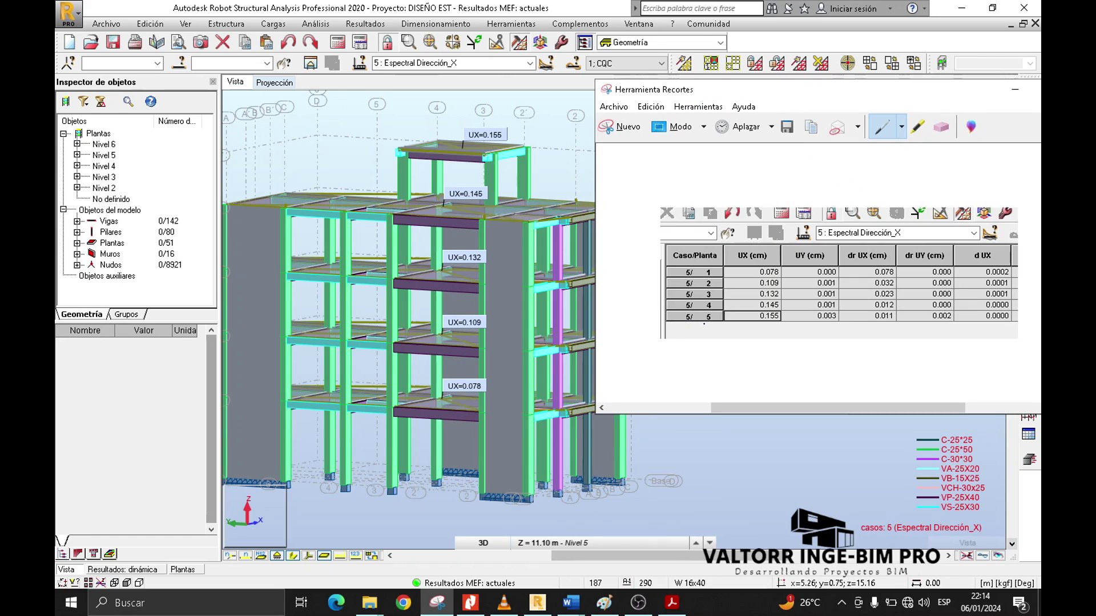
{"action": "left_click_drag", "start_coordinate": [718, 254], "coordinate": [730, 242]}
{"action": "left_click_drag", "start_coordinate": [714, 317], "coordinate": [801, 297]}
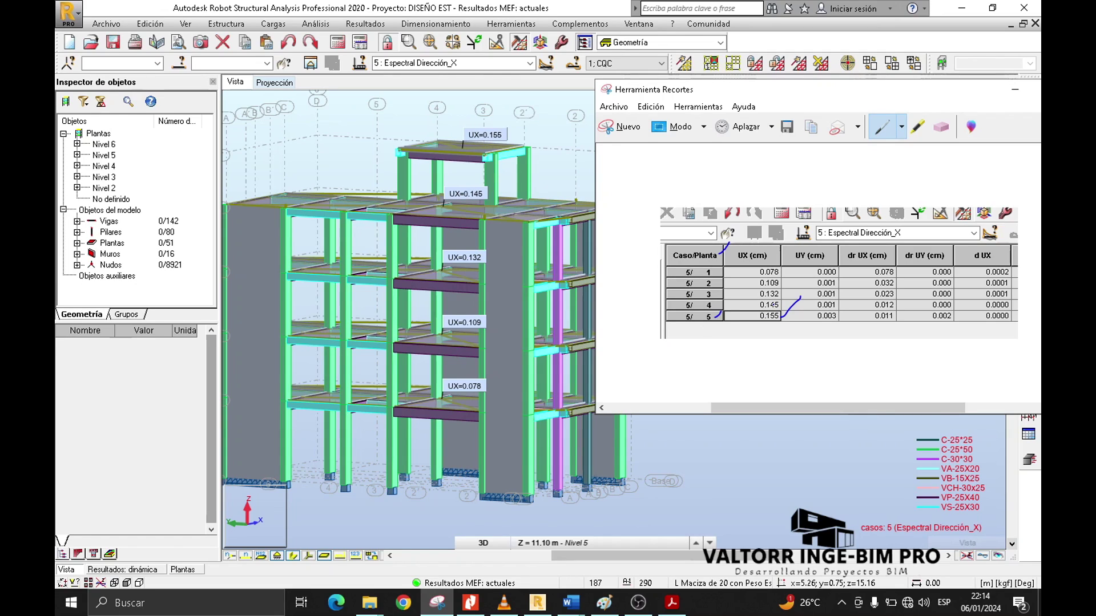
{"action": "left_click_drag", "start_coordinate": [780, 263], "coordinate": [778, 285]}
{"action": "left_click", "coordinate": [1014, 89]}
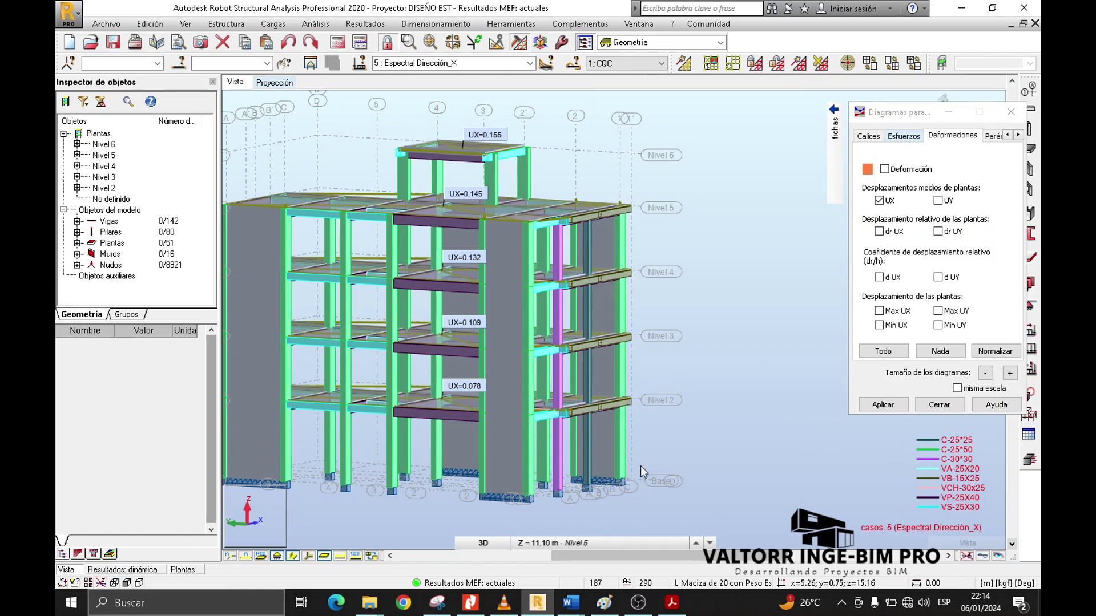
{"action": "left_click", "coordinate": [183, 570]}
{"action": "left_click", "coordinate": [962, 111]}
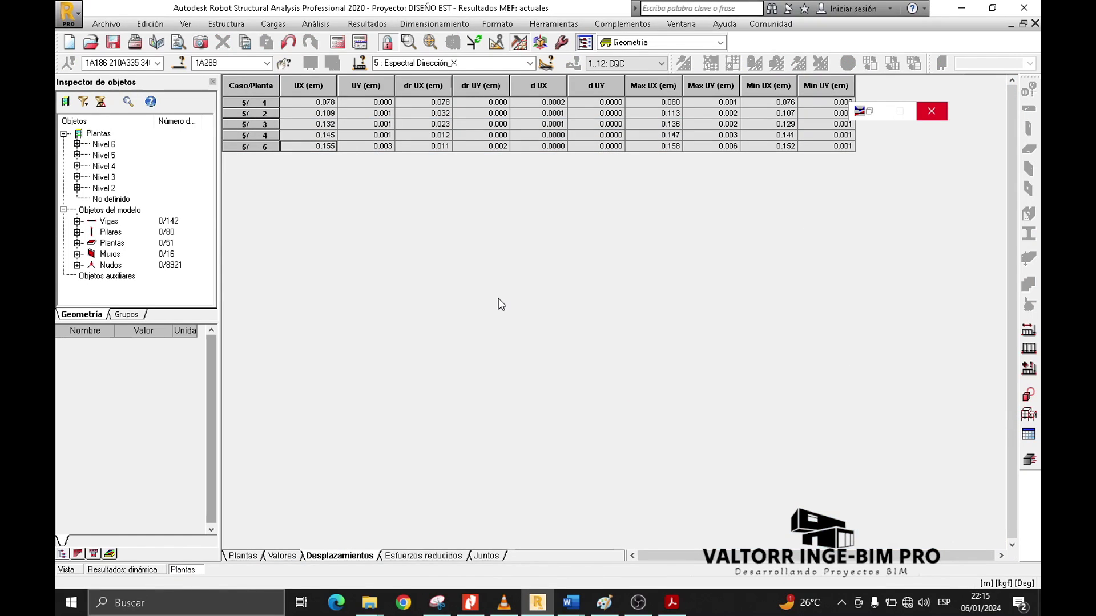
- Switch to the Norma E.030 PDF, search for "distorsi" and locate section 5.1, Determinación de Desplazamientos Laterales
{"action": "left_click", "coordinate": [672, 602]}
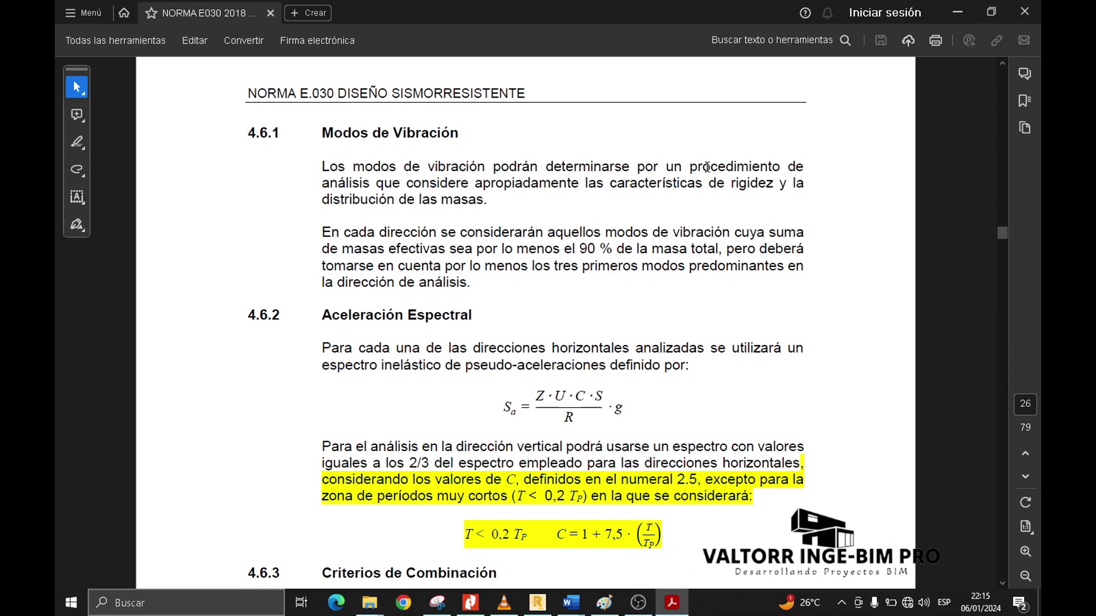
{"action": "key", "text": "ctrl+f"}
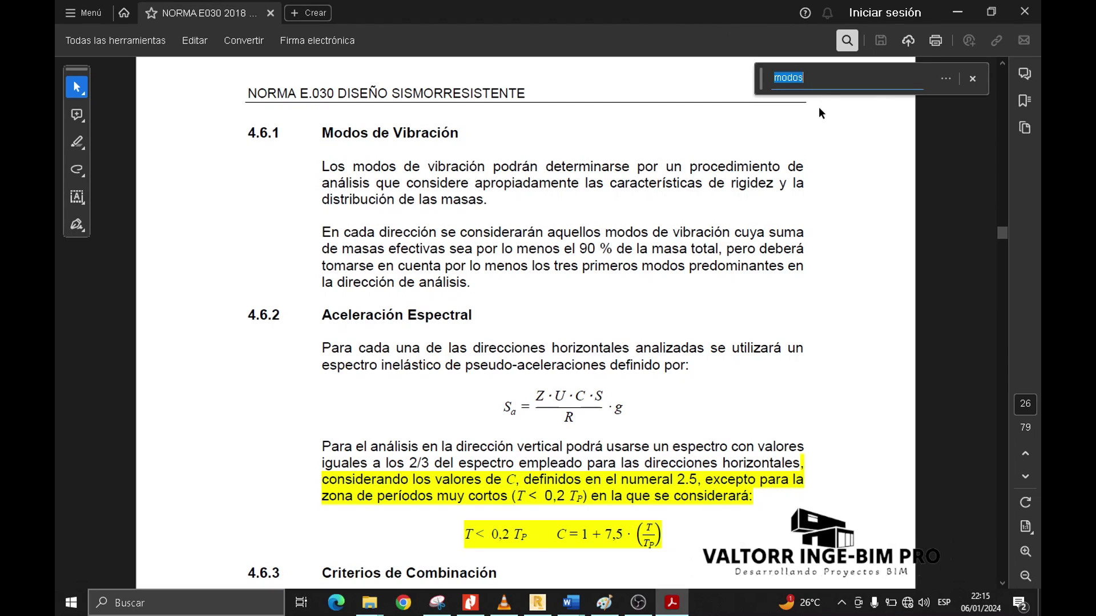
{"action": "type", "text": "distorsi"}
{"action": "left_click", "coordinate": [822, 129]}
{"action": "left_click", "coordinate": [972, 78]}
{"action": "key", "text": "ctrl+2"}
{"action": "mouse_move", "coordinate": [321, 145]}
{"action": "left_mouse_down"}
{"action": "mouse_move", "coordinate": [399, 180]}
{"action": "mouse_move", "coordinate": [577, 180]}
{"action": "mouse_move", "coordinate": [635, 166]}
{"action": "left_mouse_up"}
{"action": "key", "text": "Escape"}
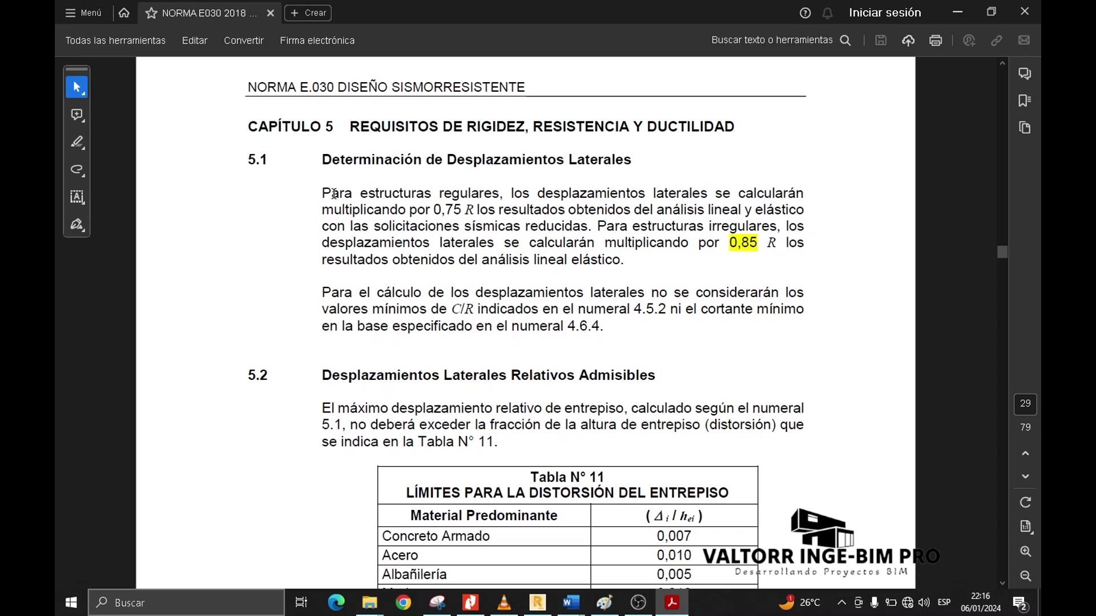
- Examine in section 5.1 the displacement multipliers for regular and irregular structures
{"action": "left_click_drag", "start_coordinate": [323, 194], "coordinate": [499, 195]}
{"action": "left_click", "coordinate": [498, 196]}
{"action": "left_click_drag", "start_coordinate": [323, 211], "coordinate": [468, 210]}
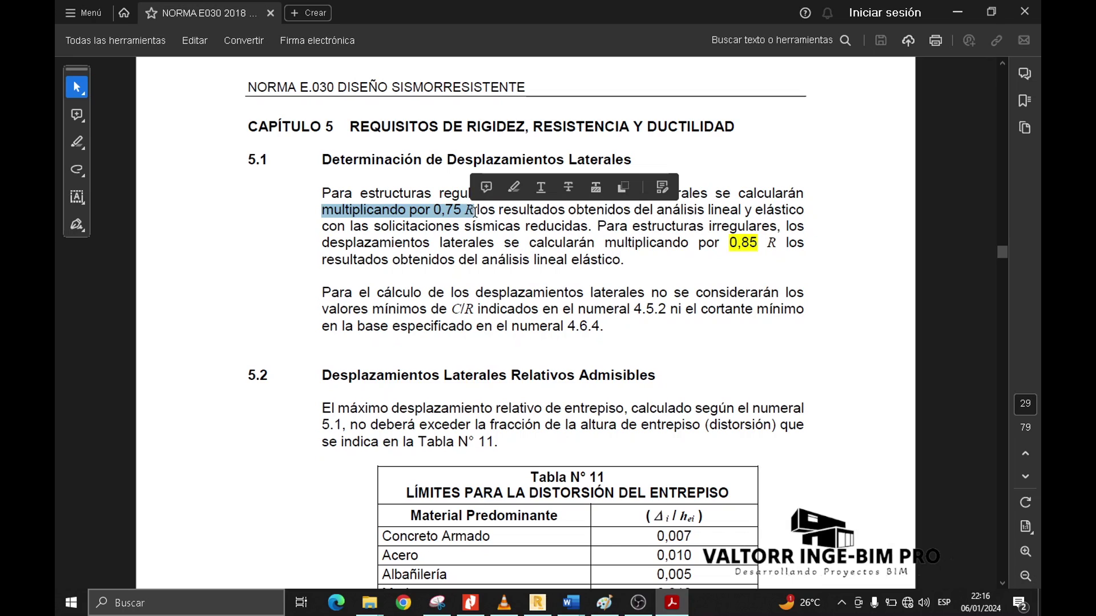
{"action": "left_click", "coordinate": [479, 210]}
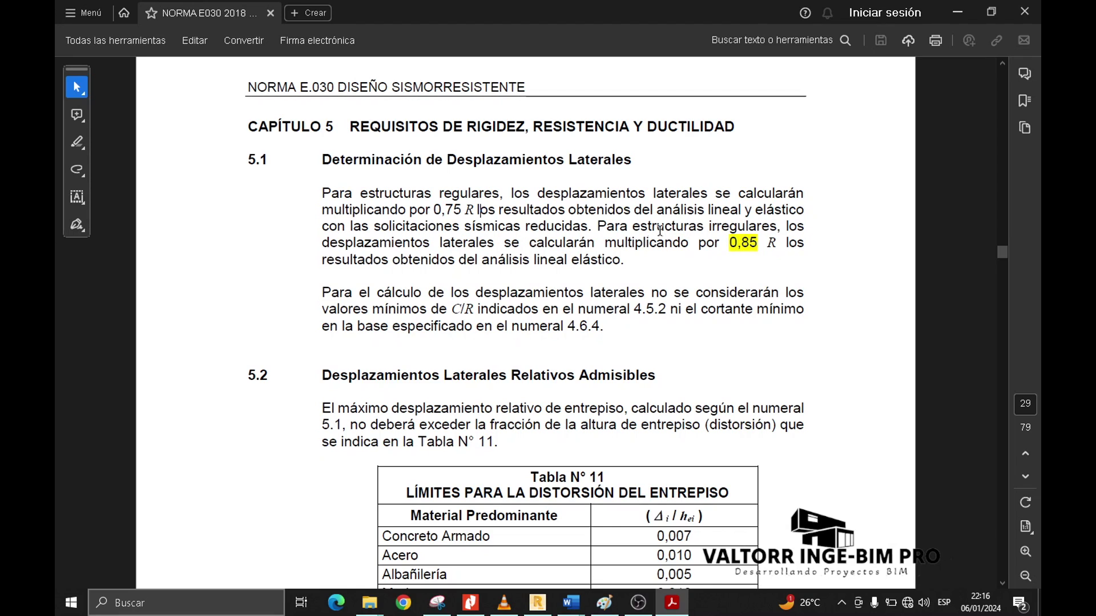
{"action": "left_click_drag", "start_coordinate": [598, 227], "coordinate": [752, 230]}
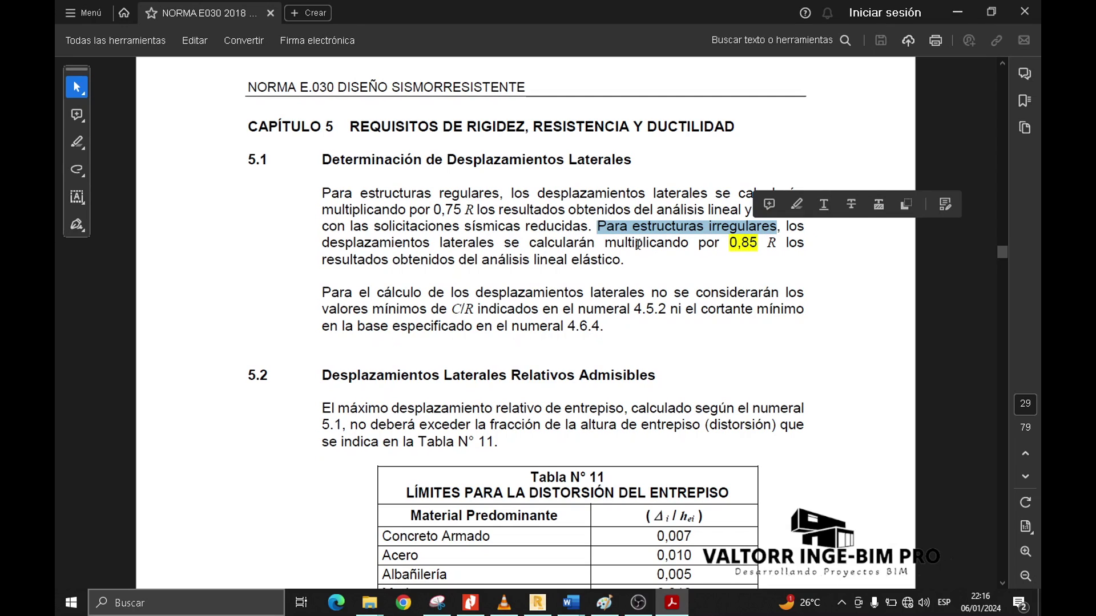
{"action": "left_click_drag", "start_coordinate": [727, 244], "coordinate": [776, 244]}
{"action": "left_click", "coordinate": [771, 245]}
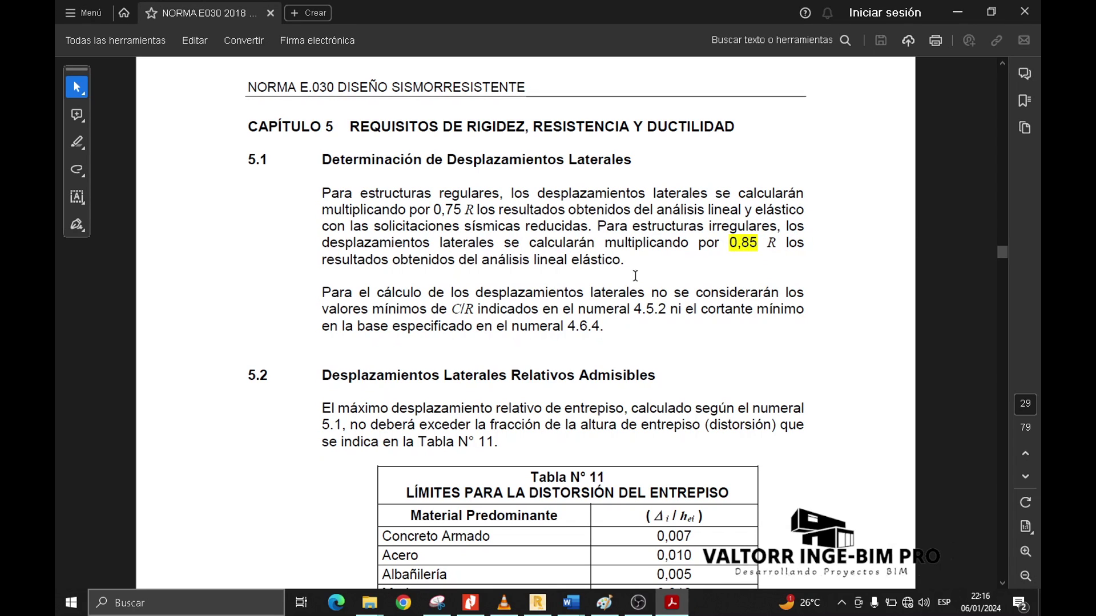
- Examine section 5.2 on admissible relative lateral displacements and the storey distortion limits in Tabla N° 11
{"action": "scroll", "coordinate": [490, 330], "scroll_direction": "down", "scroll_amount": 1}
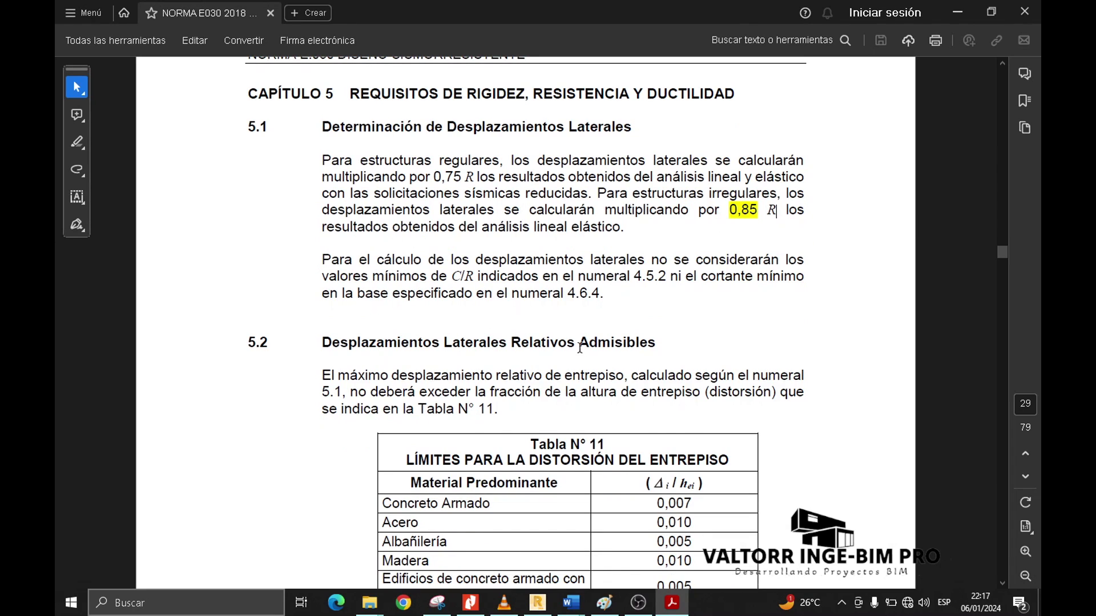
{"action": "scroll", "coordinate": [581, 347], "scroll_direction": "down", "scroll_amount": 4}
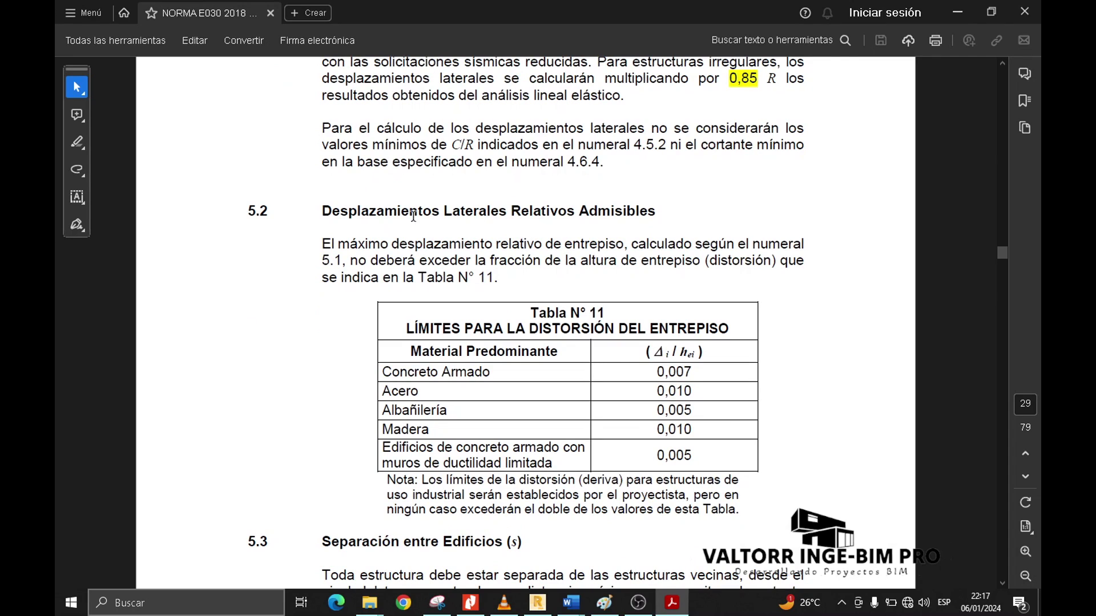
{"action": "left_click_drag", "start_coordinate": [323, 212], "coordinate": [657, 213]}
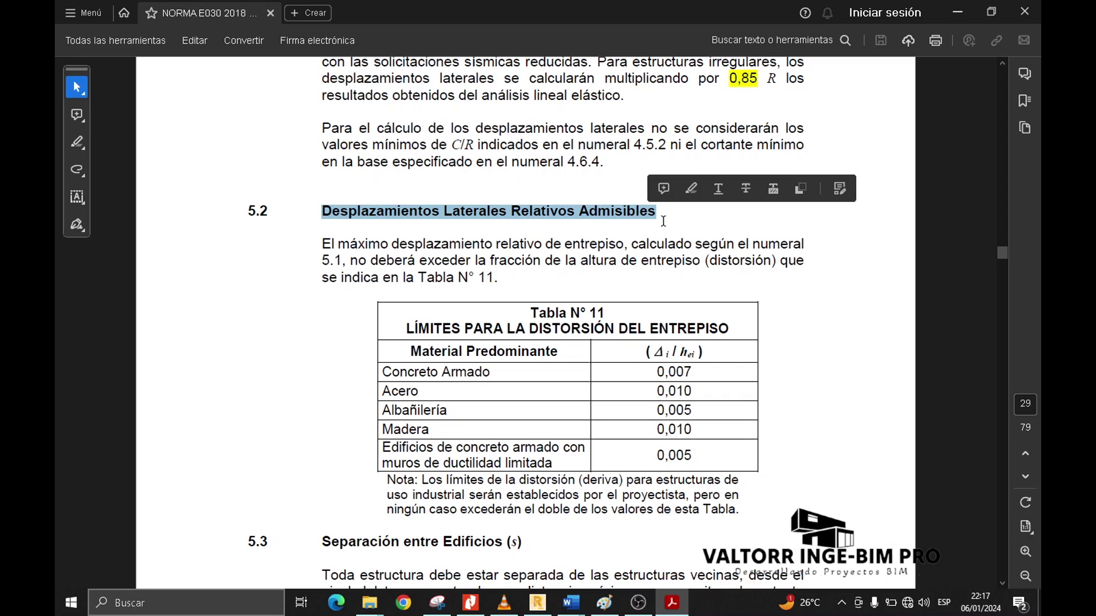
{"action": "left_click", "coordinate": [664, 221]}
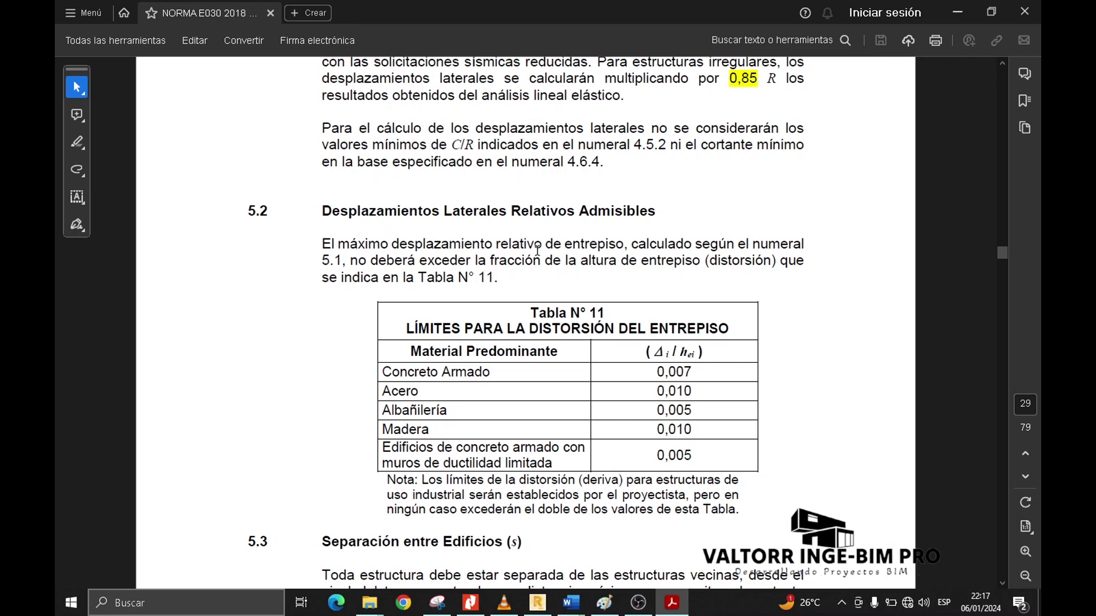
{"action": "left_click_drag", "start_coordinate": [322, 244], "coordinate": [492, 250]}
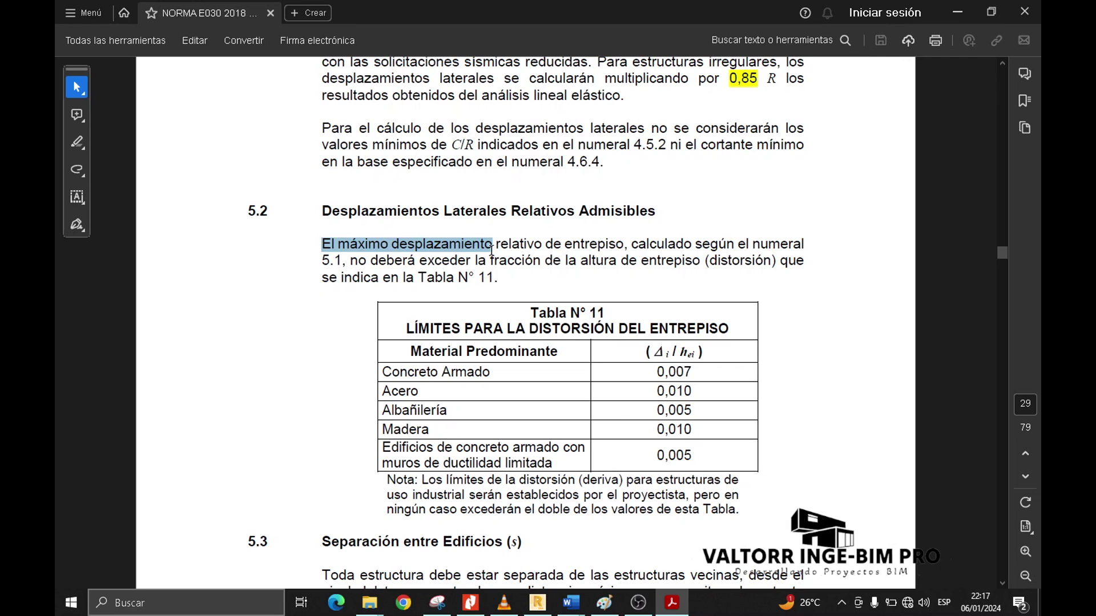
{"action": "scroll", "coordinate": [845, 325], "scroll_direction": "down", "scroll_amount": 1}
{"action": "left_click", "coordinate": [845, 325]}
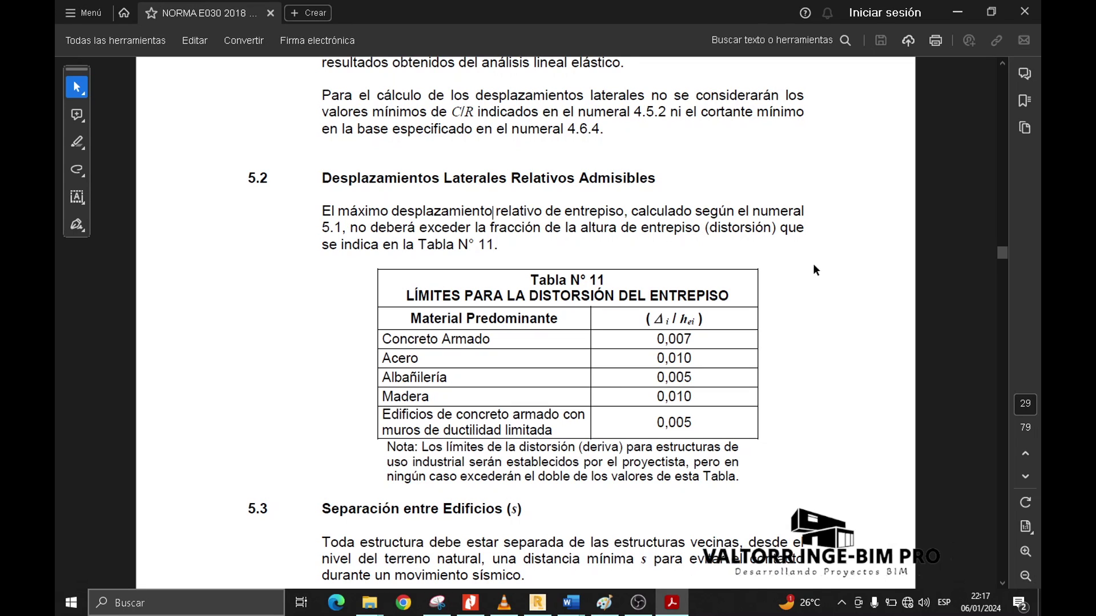
{"action": "scroll", "coordinate": [844, 309], "scroll_direction": "down", "scroll_amount": 1}
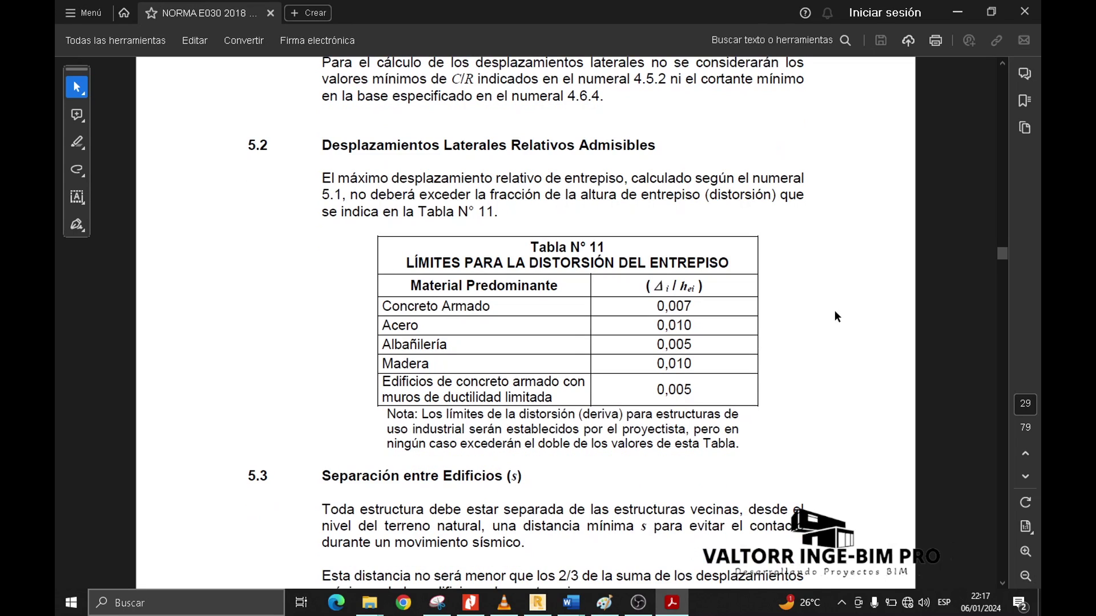
{"action": "left_click_drag", "start_coordinate": [405, 263], "coordinate": [517, 264]}
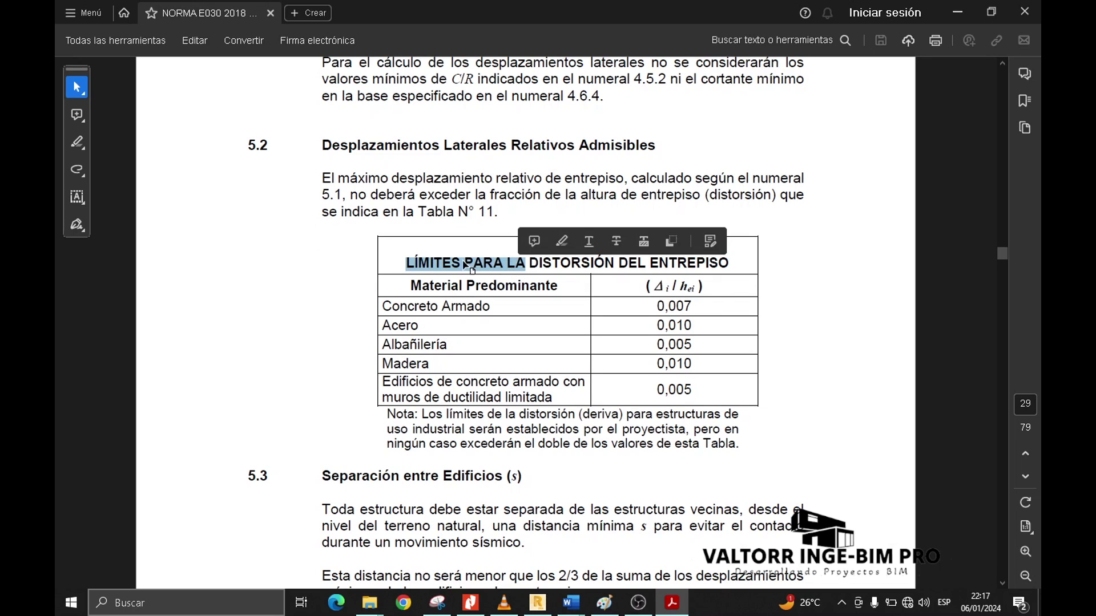
{"action": "left_click", "coordinate": [403, 257]}
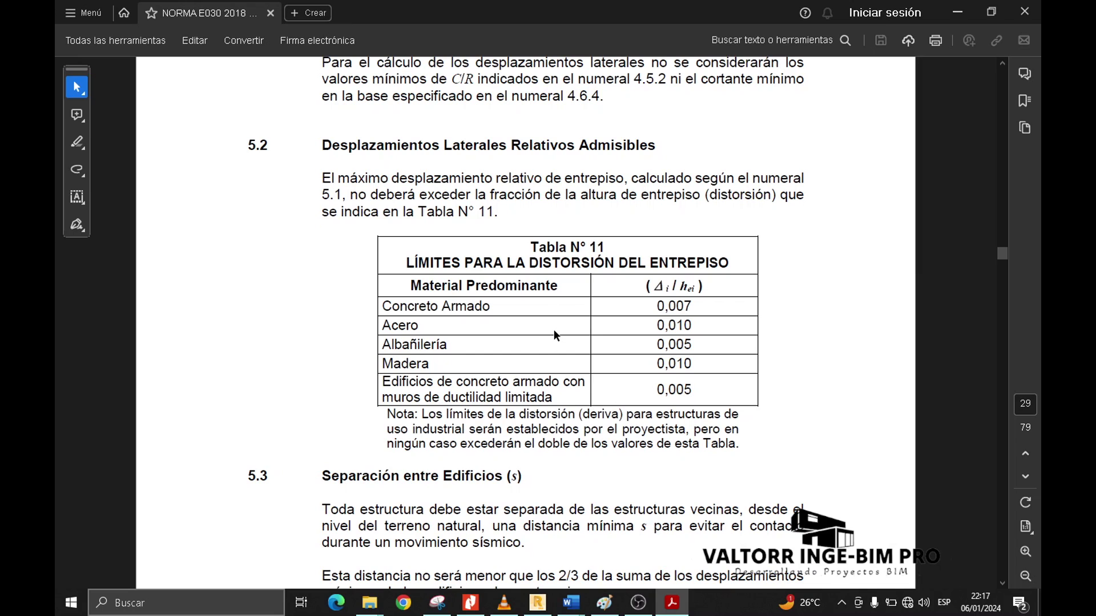
- Box the Concreto Armado row of Tabla N° 11 in red and point an arrow at its distortion limit
{"action": "key", "text": "ctrl+2"}
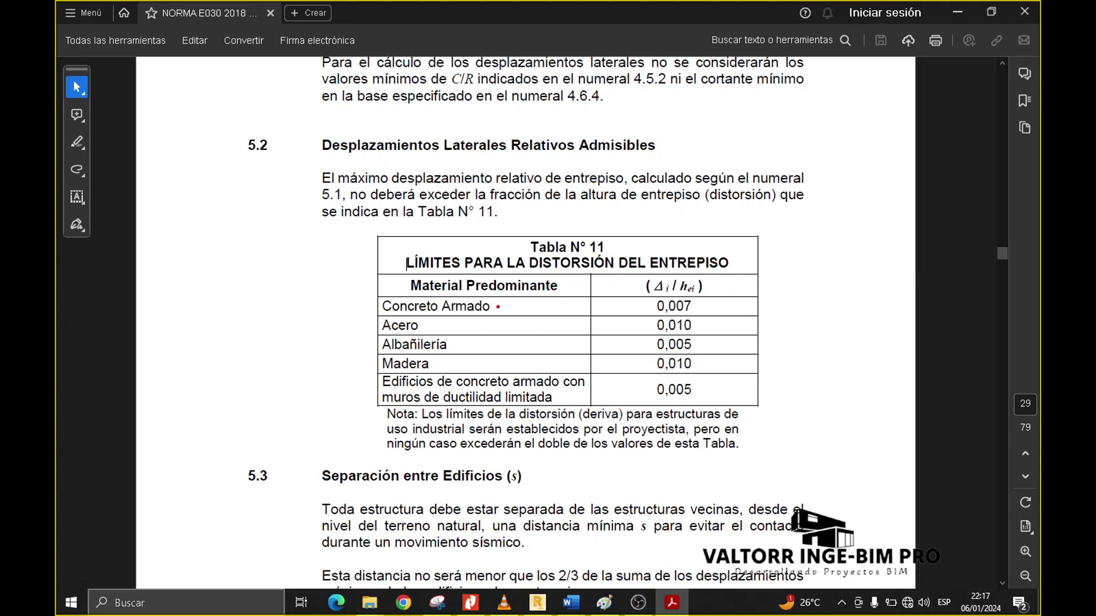
{"action": "mouse_move", "coordinate": [376, 297]}
{"action": "left_mouse_down", "text": "ctrl+shift"}
{"action": "mouse_move", "coordinate": [506, 315]}
{"action": "mouse_move", "coordinate": [716, 315]}
{"action": "left_mouse_up", "text": "ctrl+shift"}
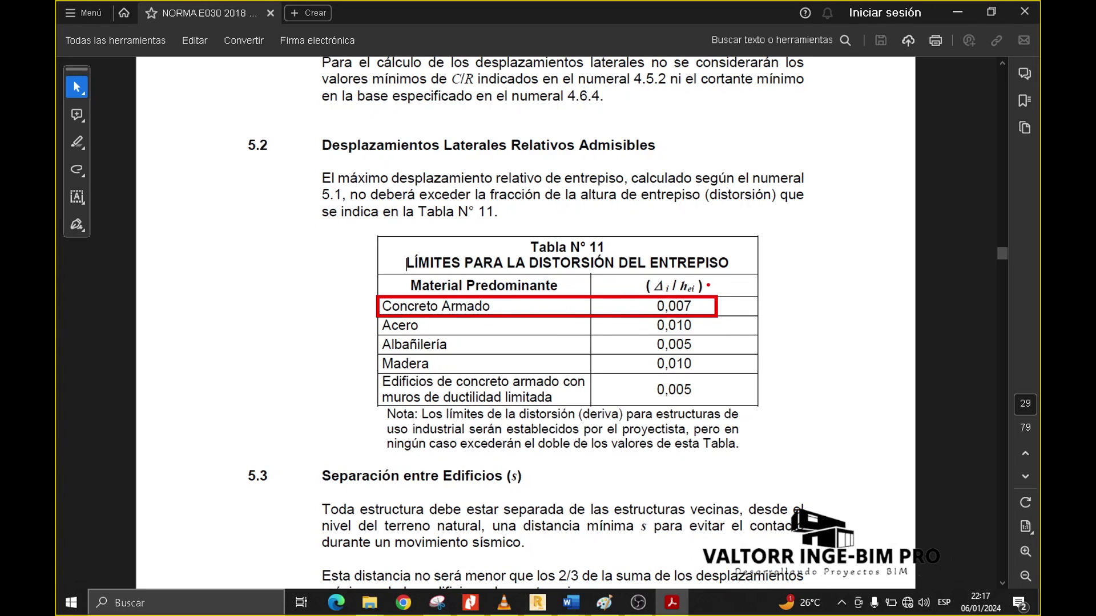
{"action": "left_click_drag", "start_coordinate": [702, 308], "coordinate": [769, 291], "text": "ctrl+shift"}
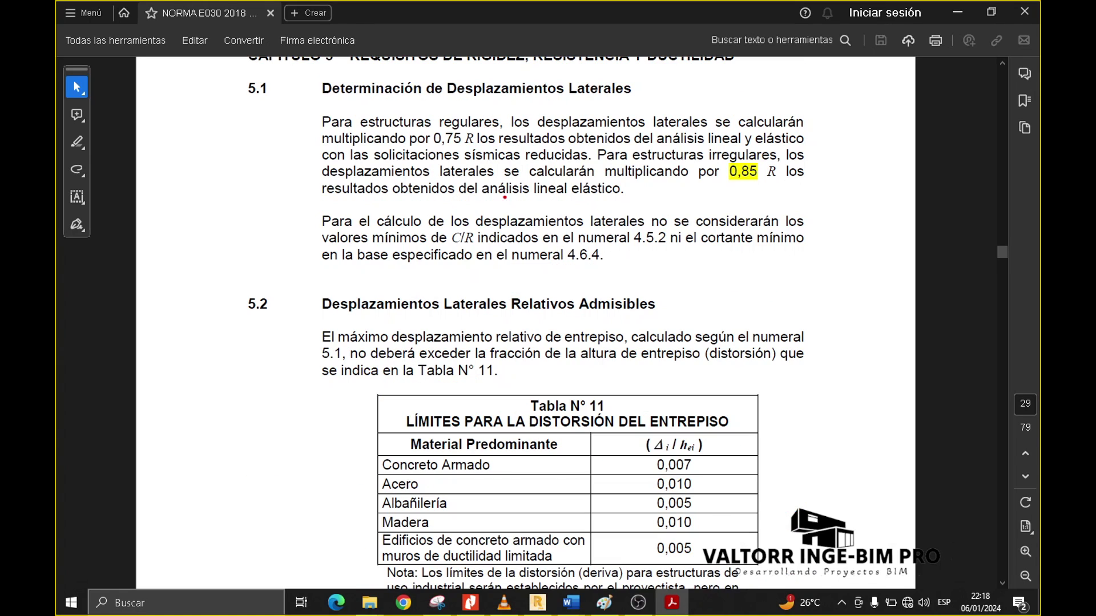
- Box "Para estructuras regulares", underline its 0,75 R rule, and mark the Concreto Armado limit in Tabla N° 11 with a box and arrow
{"action": "left_click_drag", "start_coordinate": [311, 109], "coordinate": [505, 131], "text": "ctrl"}
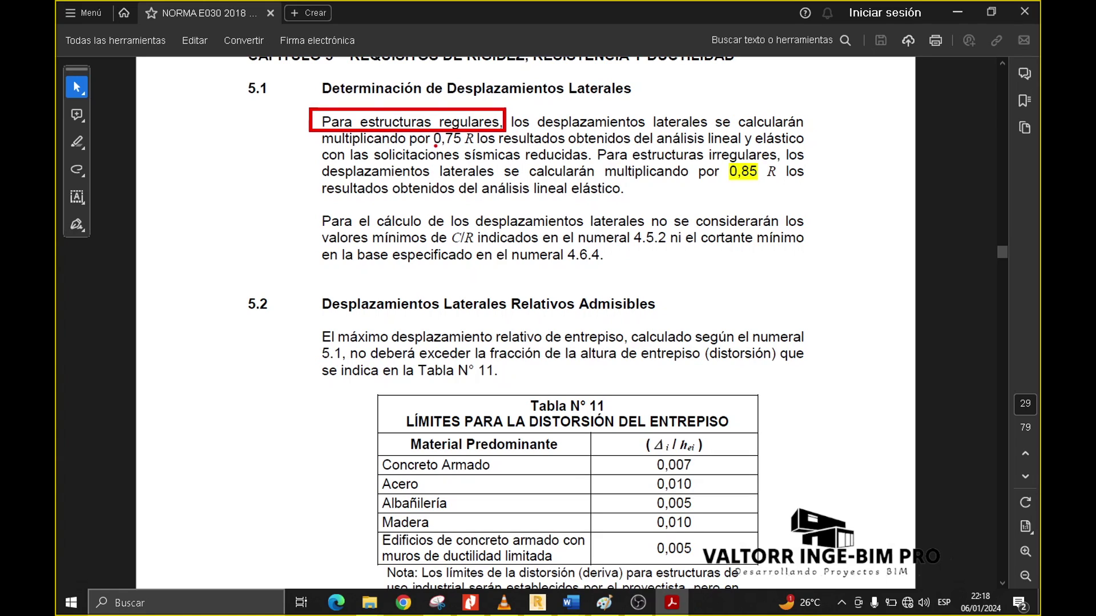
{"action": "left_click_drag", "start_coordinate": [591, 129], "coordinate": [822, 133]}
{"action": "left_click_drag", "start_coordinate": [370, 146], "coordinate": [472, 146]}
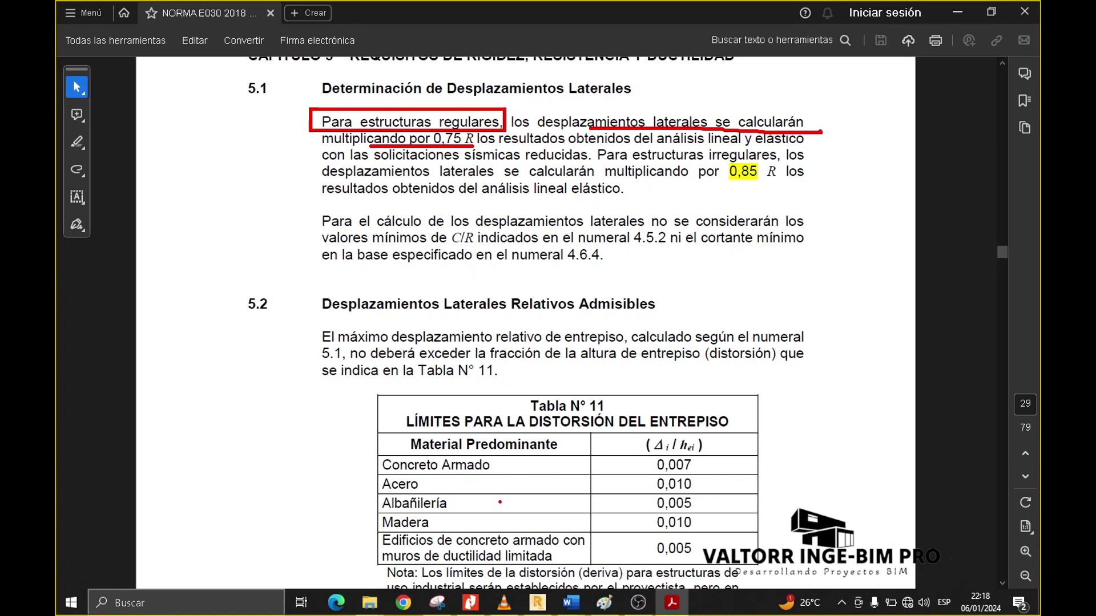
{"action": "mouse_move", "coordinate": [377, 455]}
{"action": "left_mouse_down"}
{"action": "mouse_move", "coordinate": [534, 474]}
{"action": "mouse_move", "coordinate": [740, 474]}
{"action": "mouse_move", "coordinate": [740, 448]}
{"action": "left_mouse_up"}
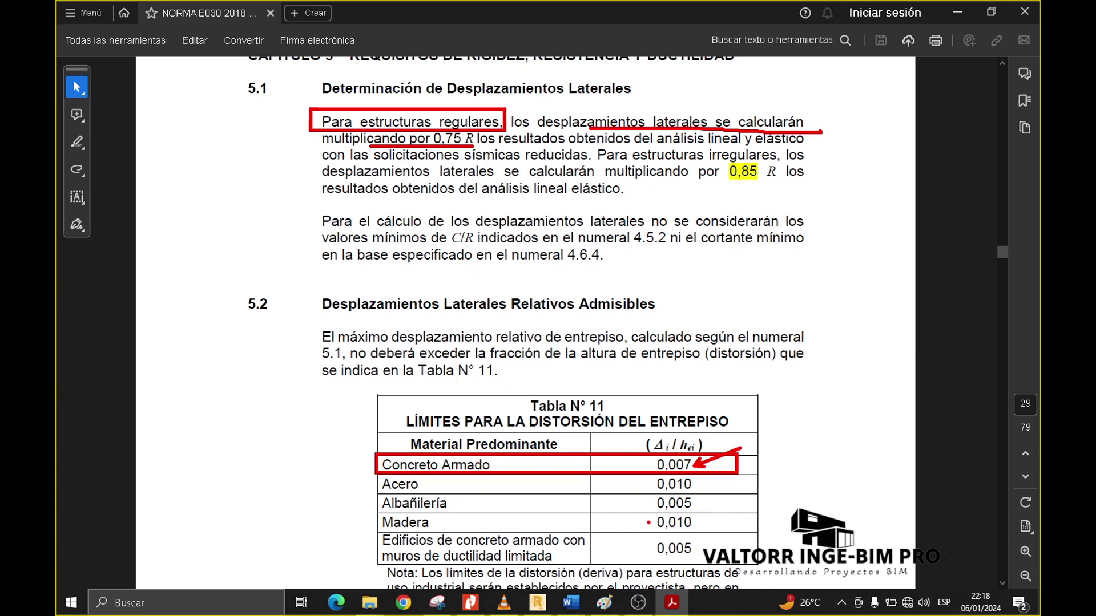
- Clear the red markings from the standard, switch to Robot Structural Analysis and highlight the dr UX column for Espectral Dirección_X
{"action": "key", "text": "Escape"}
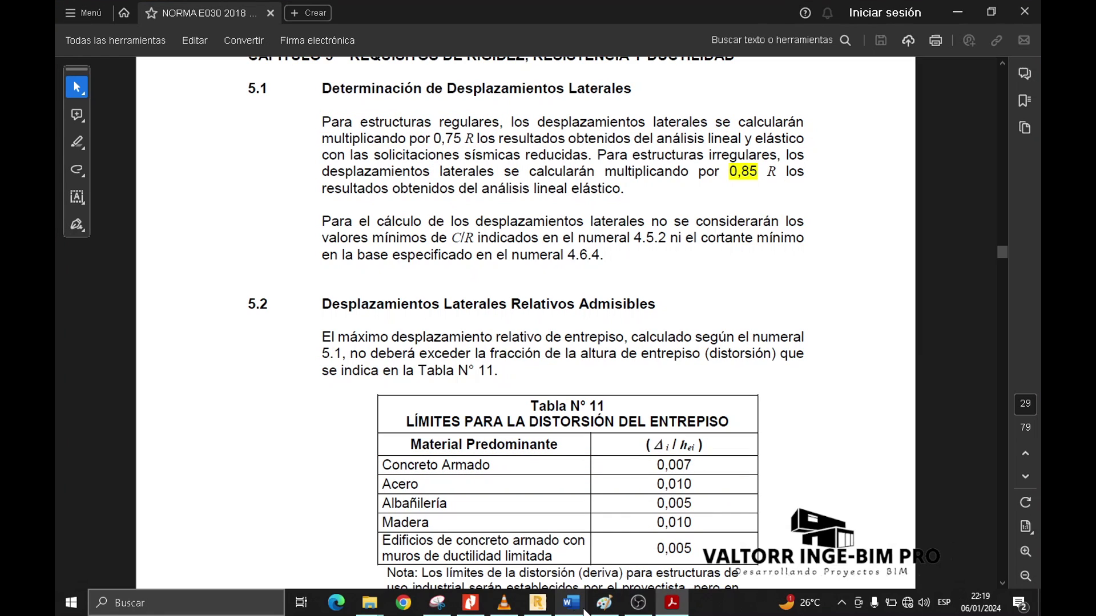
{"action": "left_click", "coordinate": [544, 609]}
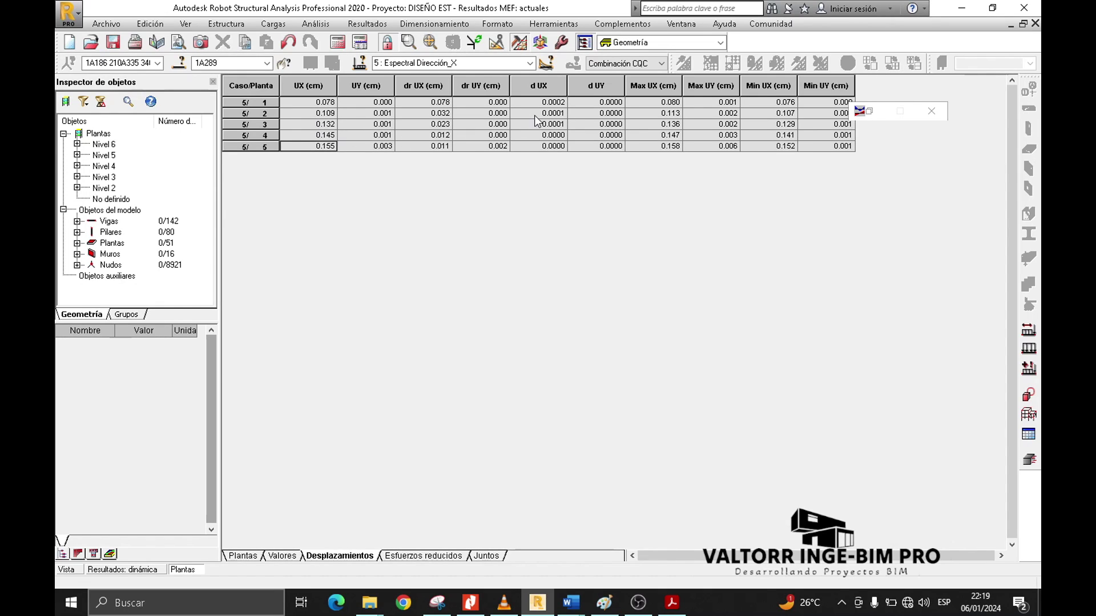
{"action": "left_click", "coordinate": [423, 85]}
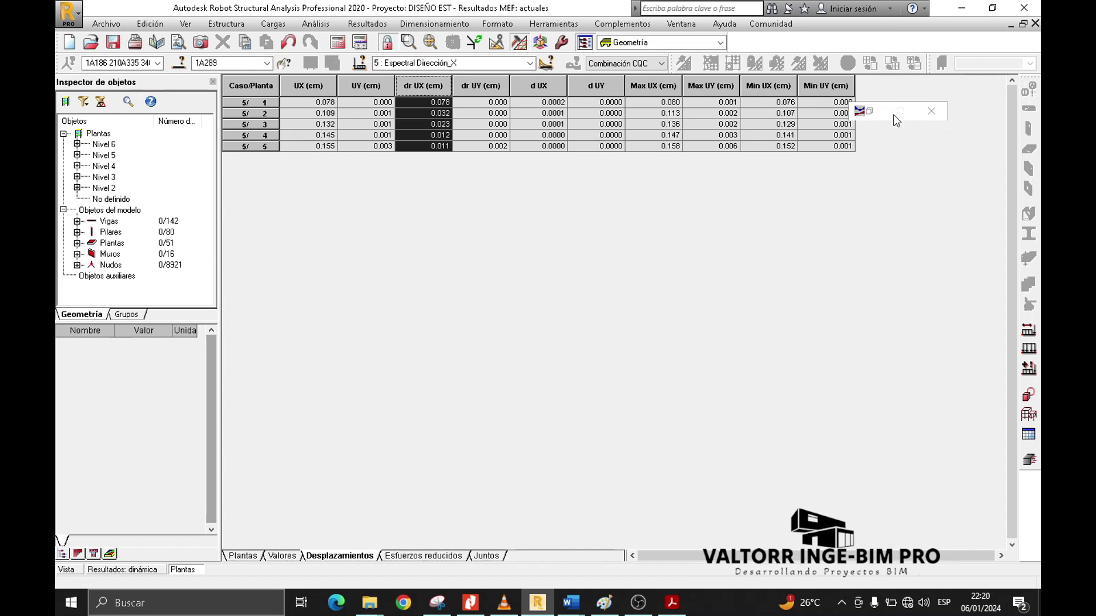
- Restore the storey diagrams dialog, highlight the d UX column of the displacement table, and enable the d UX relative displacement coefficient
{"action": "left_click", "coordinate": [899, 111]}
{"action": "left_click_drag", "start_coordinate": [880, 117], "coordinate": [874, 92]}
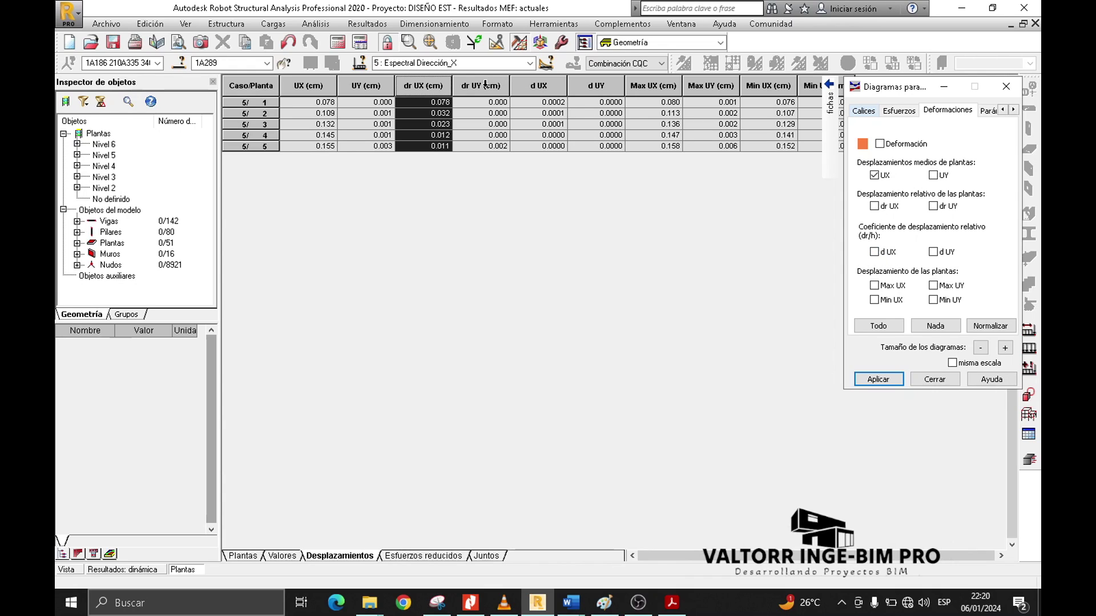
{"action": "left_click", "coordinate": [540, 89]}
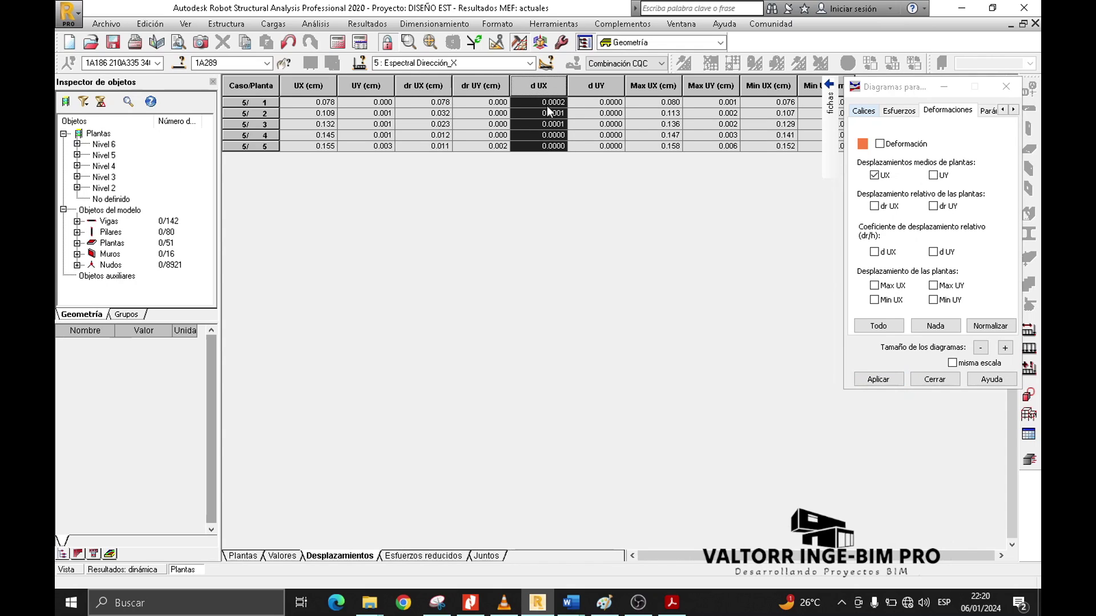
{"action": "left_click", "coordinate": [874, 252]}
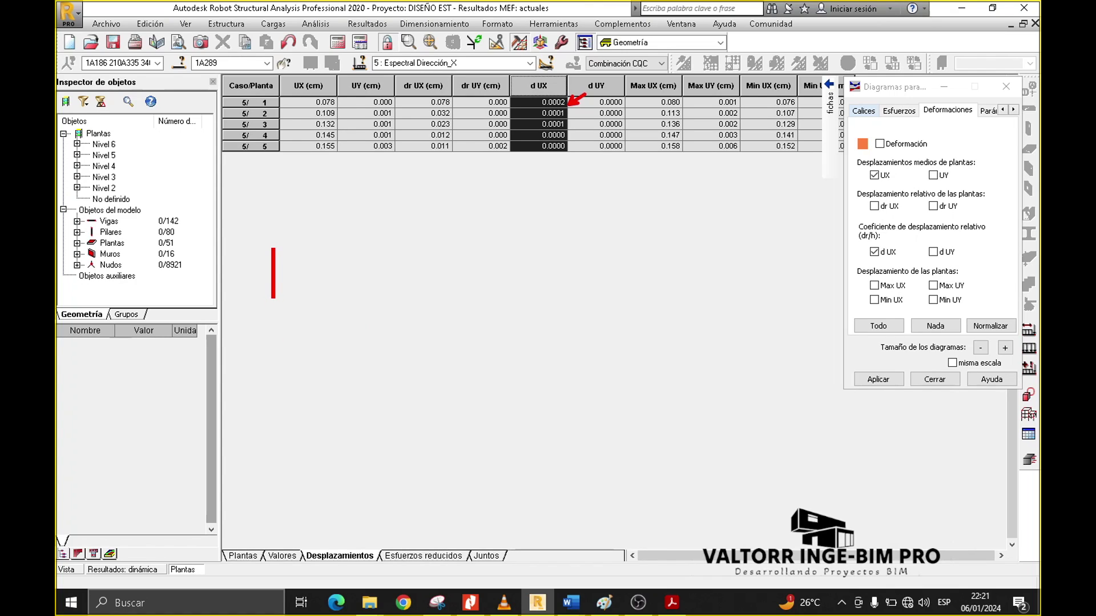
- Write the red on-screen calculation "0.0002*0.75*8=0.0012" below the displacement table
{"action": "type", "text": "0."}
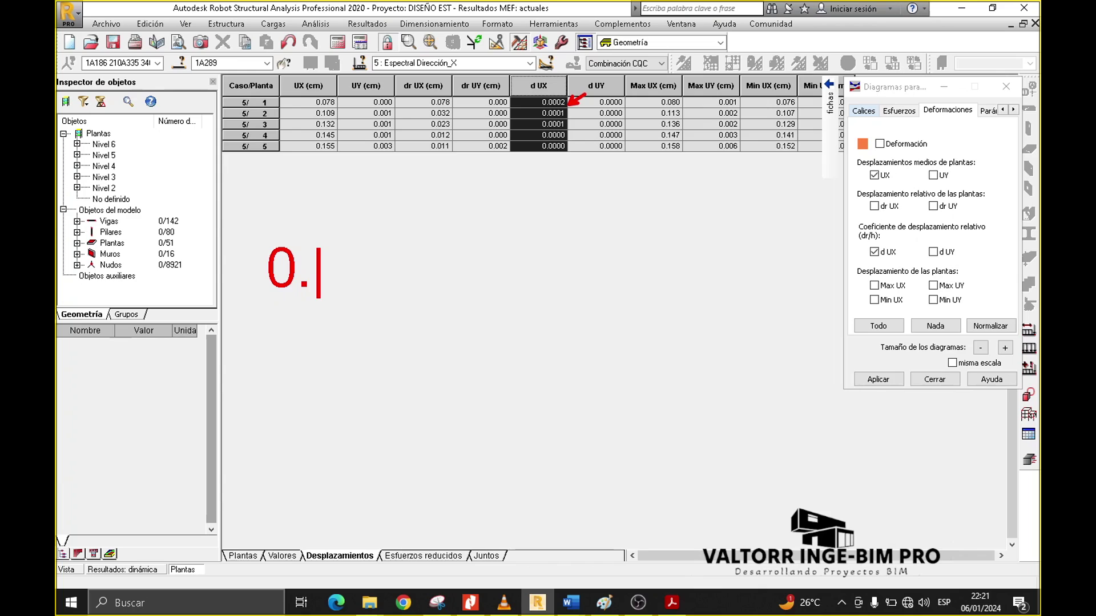
{"action": "type", "text": "0002"}
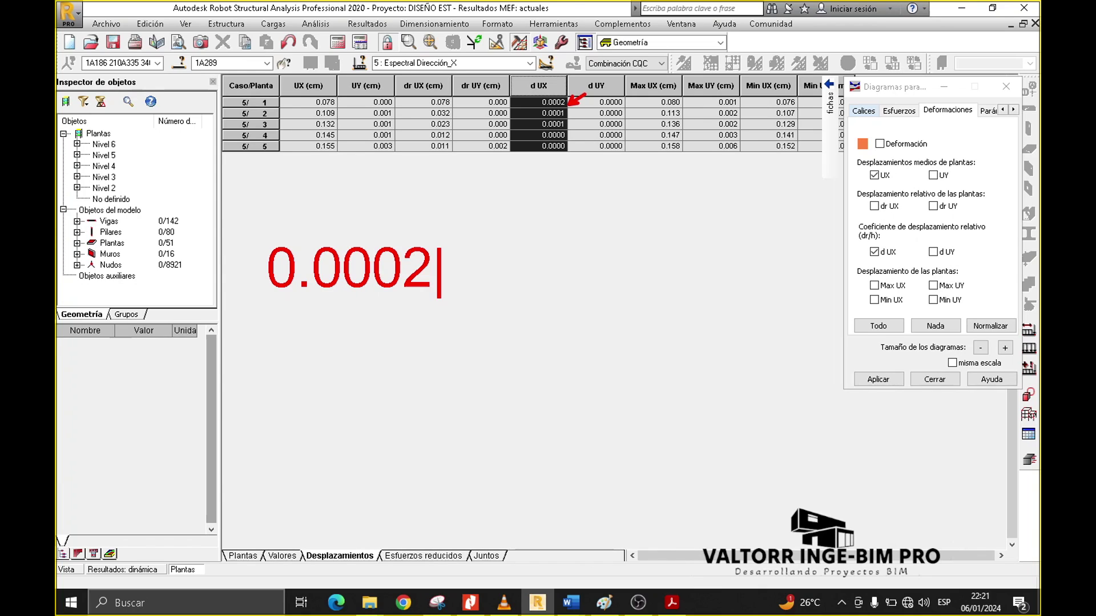
{"action": "type", "text": "*"}
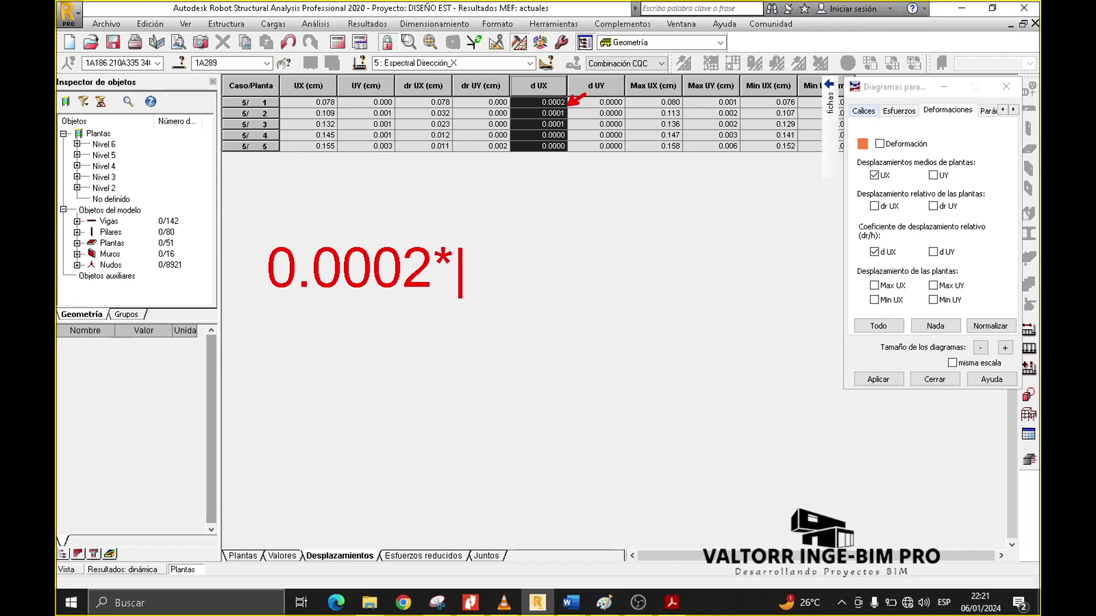
{"action": "type", "text": "0.75"}
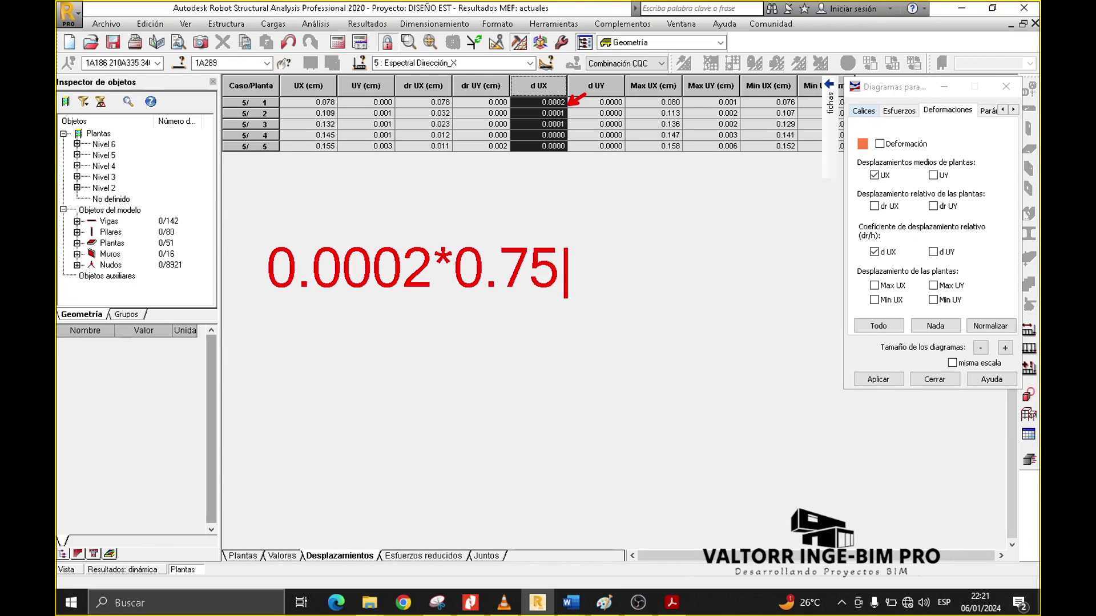
{"action": "type", "text": "*"}
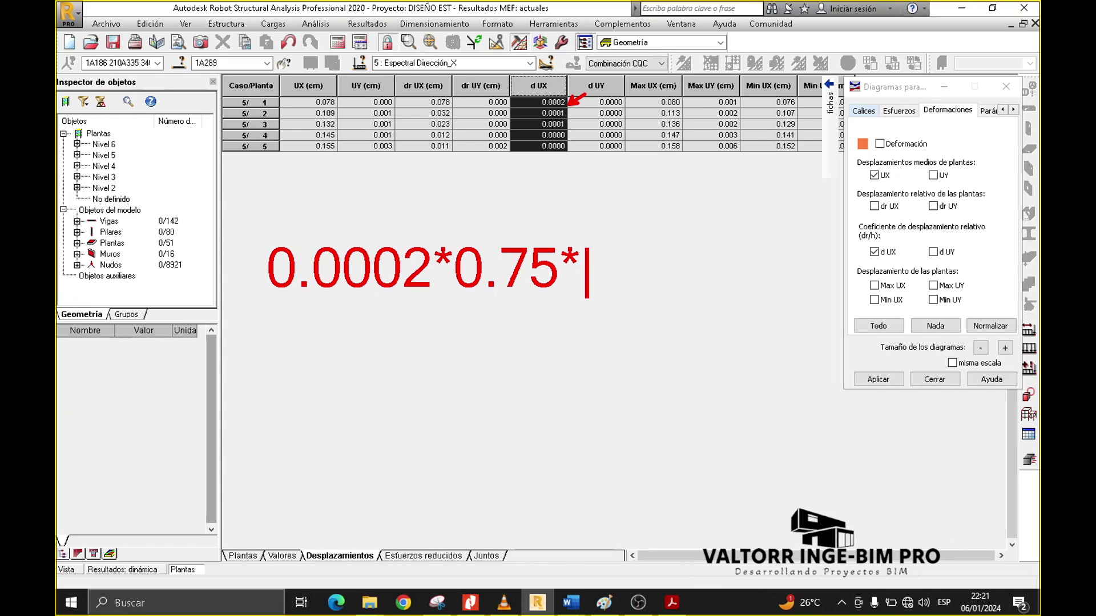
{"action": "type", "text": "R"}
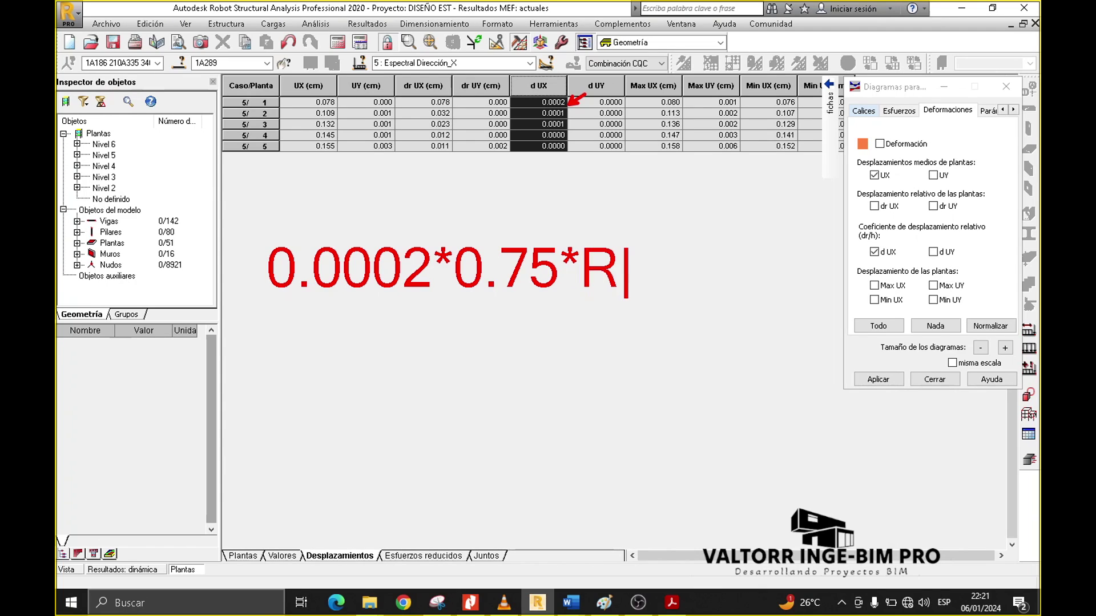
{"action": "key", "text": "BackSpace"}
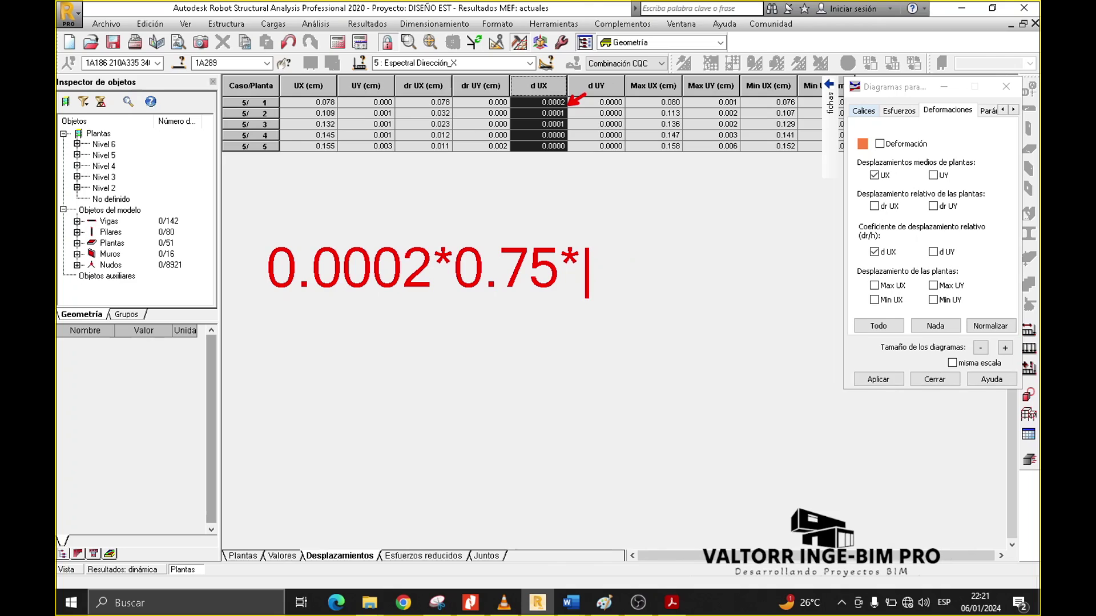
{"action": "type", "text": "8"}
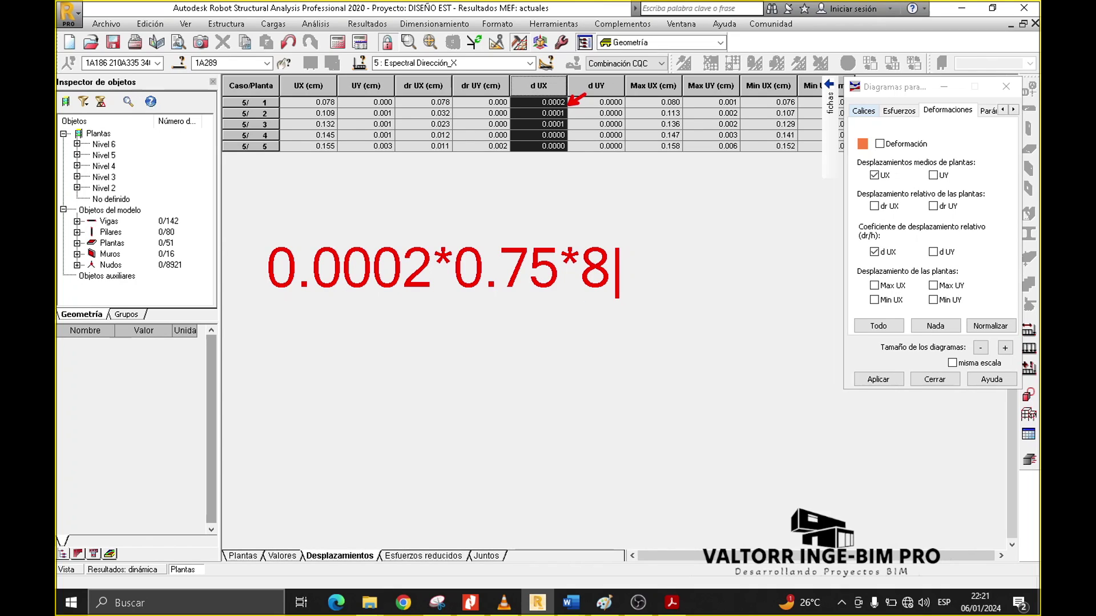
{"action": "type", "text": "="}
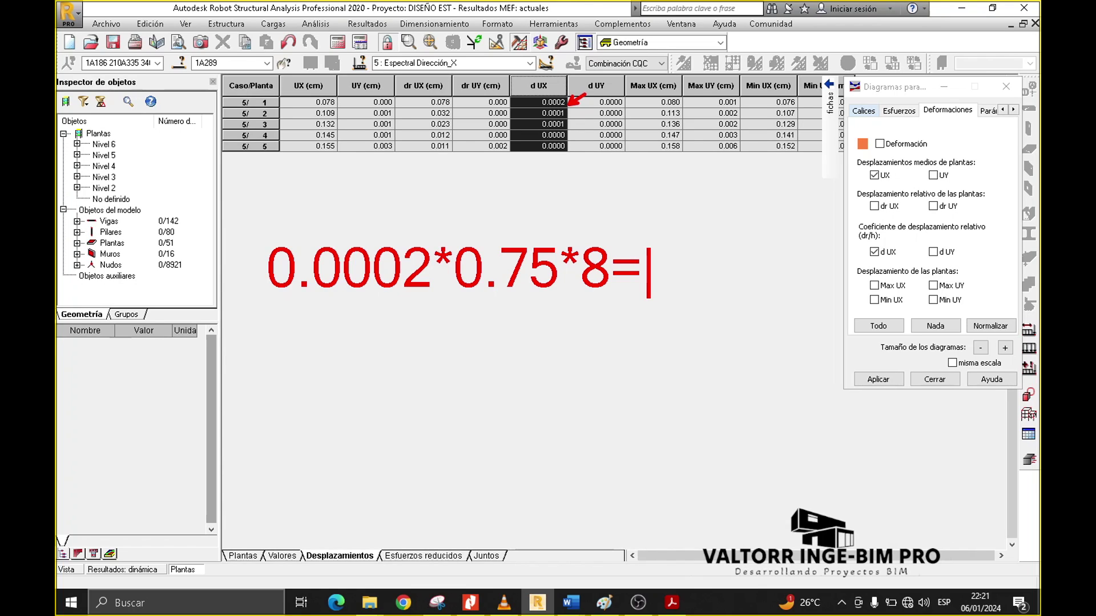
{"action": "type", "text": "0.00"}
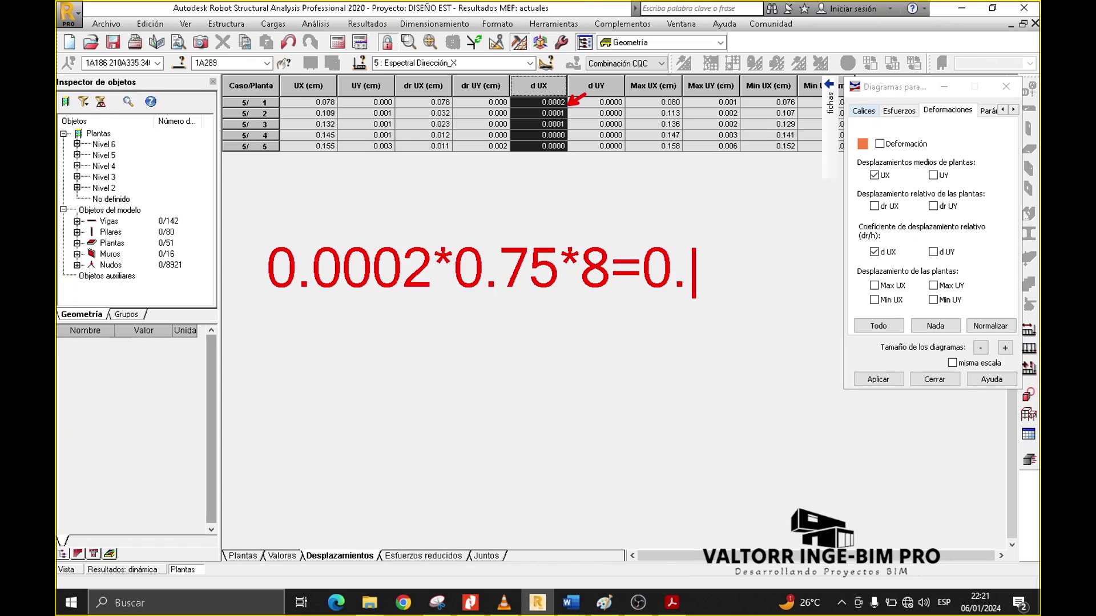
{"action": "type", "text": "12"}
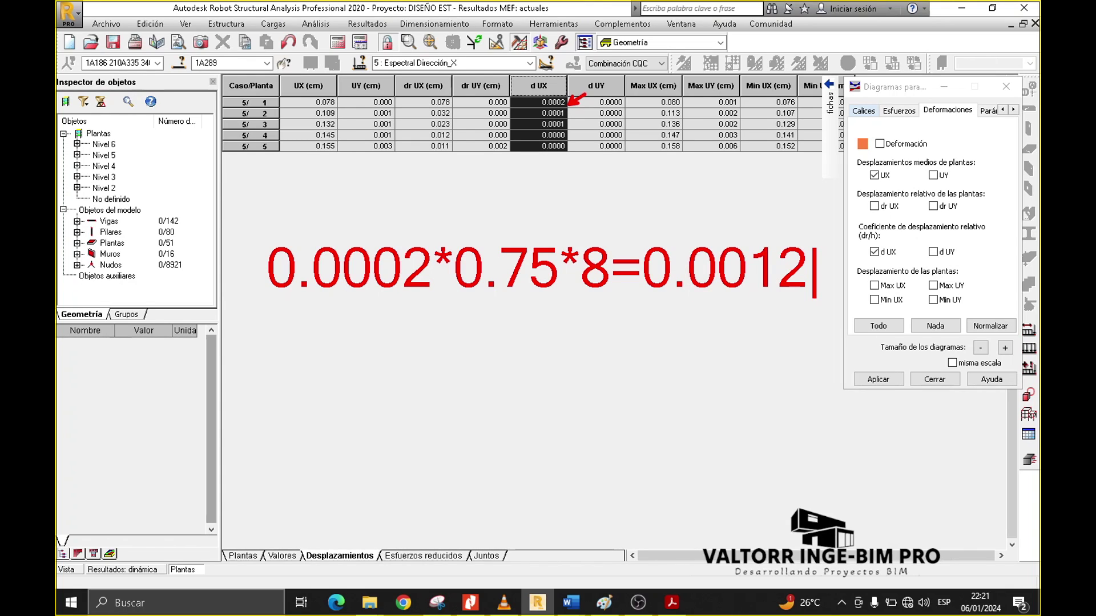
{"action": "key", "text": "Escape"}
- Box the 0.0012 result in blue and write the comparison "< 0.007" beneath it
{"action": "left_click_drag", "start_coordinate": [639, 226], "coordinate": [819, 301], "text": "ctrl"}
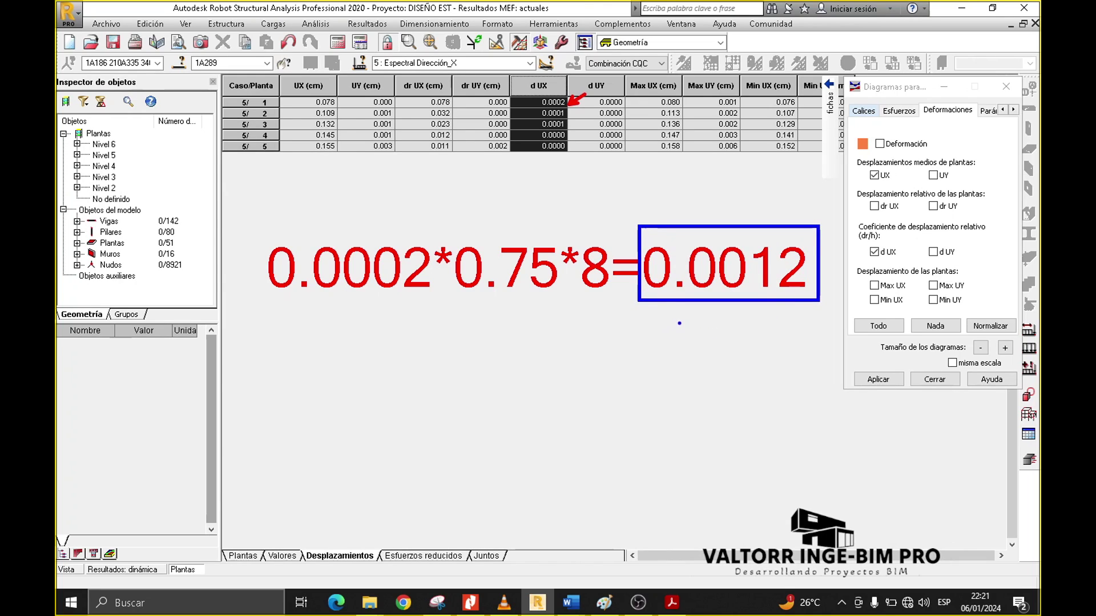
{"action": "left_click_drag", "start_coordinate": [696, 316], "coordinate": [698, 339]}
{"action": "type", "text": "t"}
{"action": "type", "text": "0.00"}
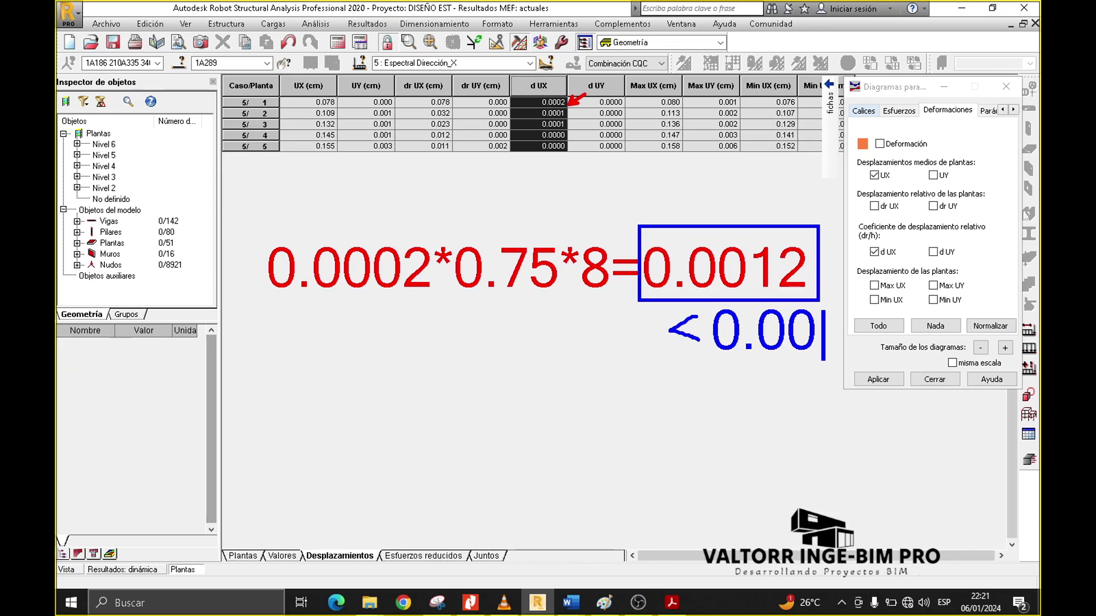
{"action": "type", "text": "7"}
{"action": "key", "text": "Escape"}
- Mark the boxed result with a blue check and "OK", tick the Espectral Dirección_X case, and underline the 0.007 limit
{"action": "mouse_move", "coordinate": [826, 251]}
{"action": "left_mouse_down"}
{"action": "mouse_move", "coordinate": [837, 261]}
{"action": "mouse_move", "coordinate": [856, 227]}
{"action": "mouse_move", "coordinate": [822, 201]}
{"action": "mouse_move", "coordinate": [867, 188]}
{"action": "left_mouse_up"}
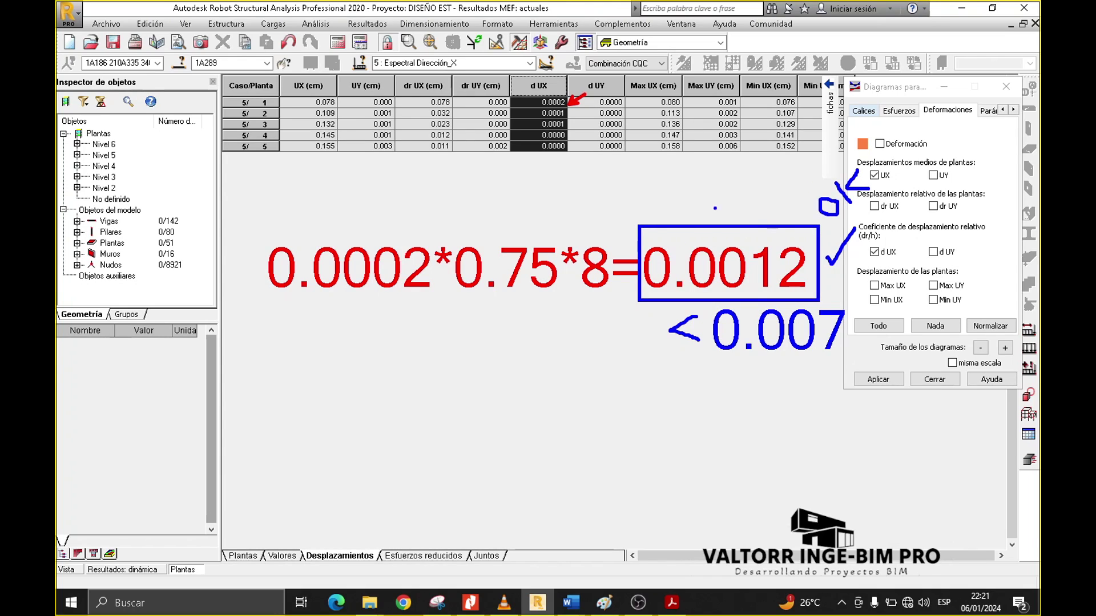
{"action": "left_click_drag", "start_coordinate": [461, 61], "coordinate": [492, 49]}
{"action": "left_click_drag", "start_coordinate": [773, 361], "coordinate": [831, 350]}
{"action": "mouse_move", "coordinate": [750, 218]}
{"action": "left_mouse_down"}
{"action": "mouse_move", "coordinate": [767, 224]}
{"action": "mouse_move", "coordinate": [759, 239]}
{"action": "mouse_move", "coordinate": [798, 196]}
{"action": "mouse_move", "coordinate": [785, 212]}
{"action": "mouse_move", "coordinate": [794, 224]}
{"action": "left_mouse_up"}
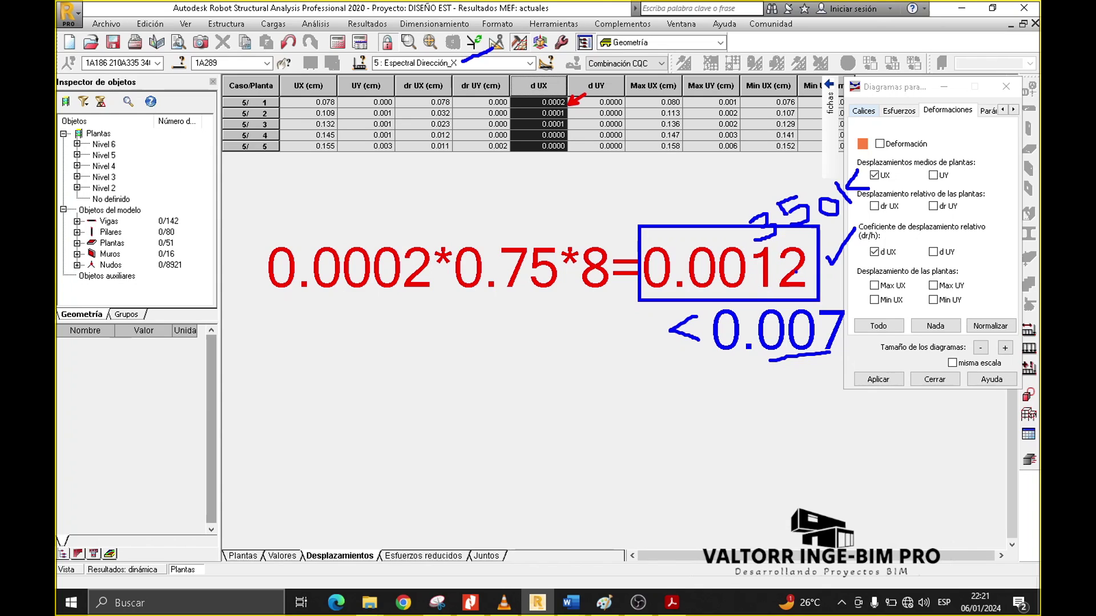
- Show the storey displacement table for load case 6, Espectral Dirección_Y
{"action": "left_click", "coordinate": [529, 63]}
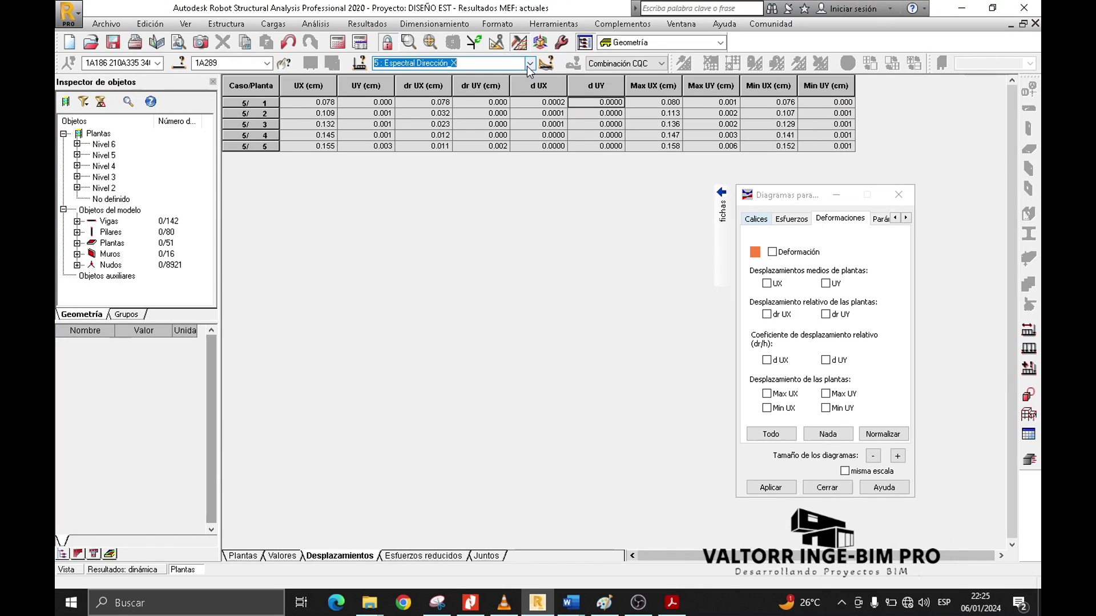
{"action": "left_click", "coordinate": [529, 64]}
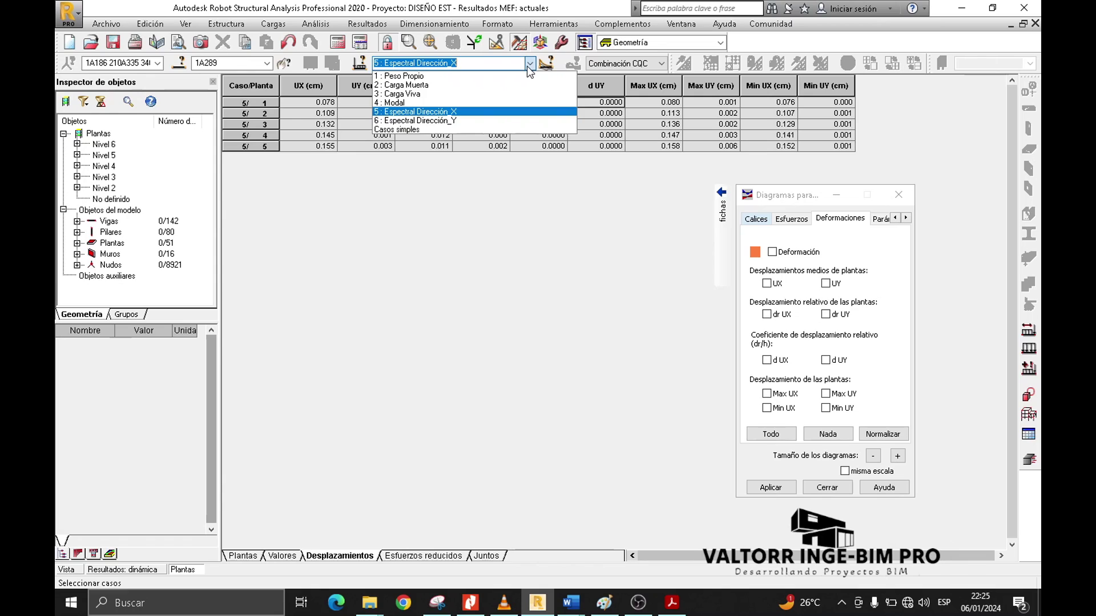
{"action": "left_click", "coordinate": [441, 121]}
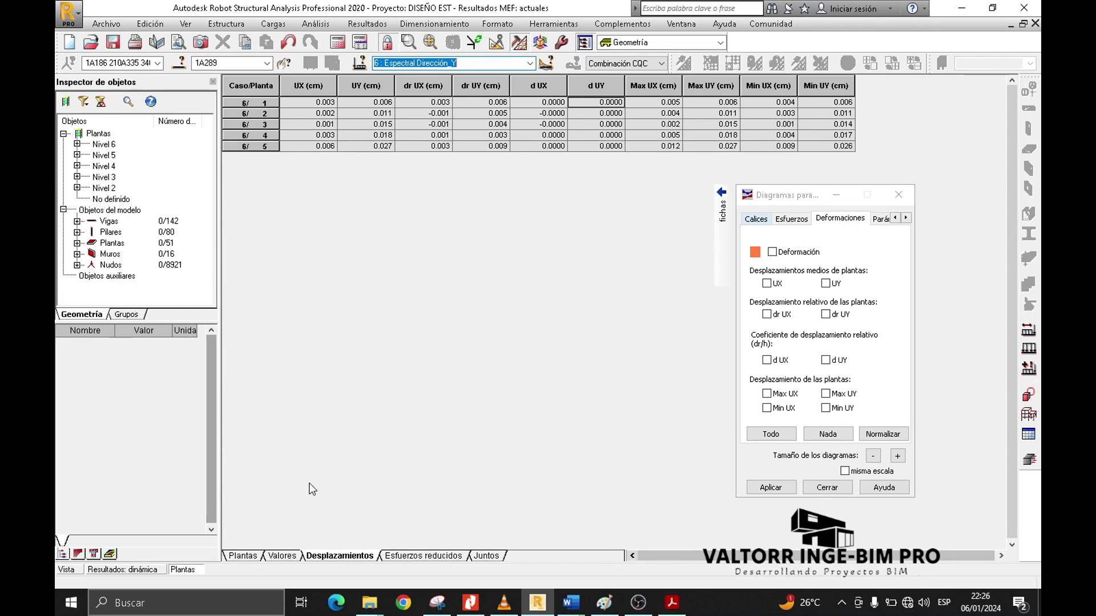
- Display only the d UY coefficient on the 3D model for Espectral Dirección_Y with Combinación CQC
{"action": "left_click", "coordinate": [74, 569]}
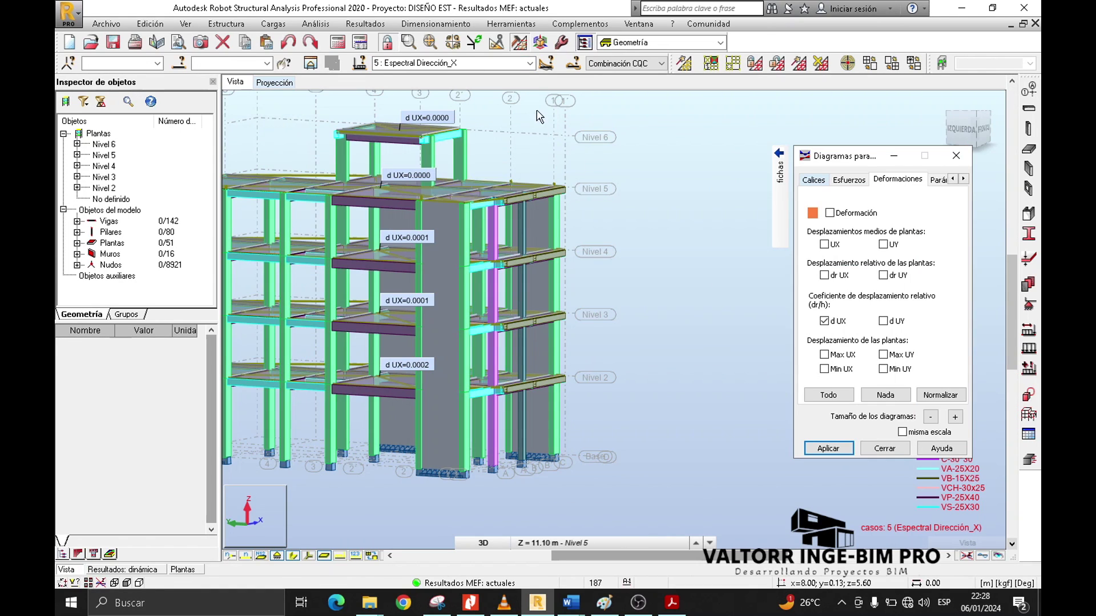
{"action": "left_click", "coordinate": [530, 63]}
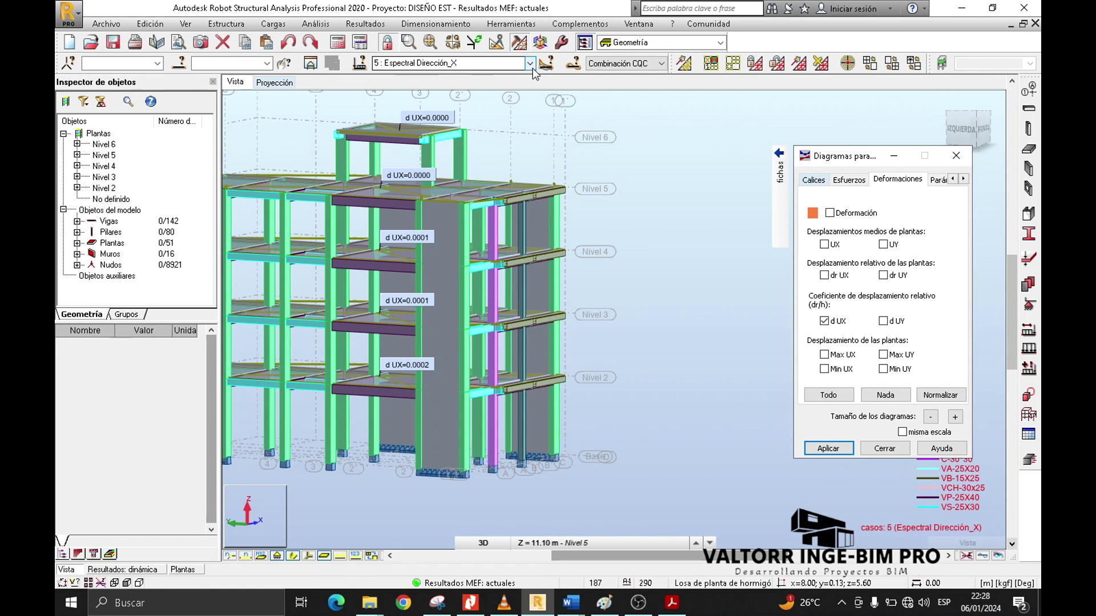
{"action": "left_click", "coordinate": [416, 116]}
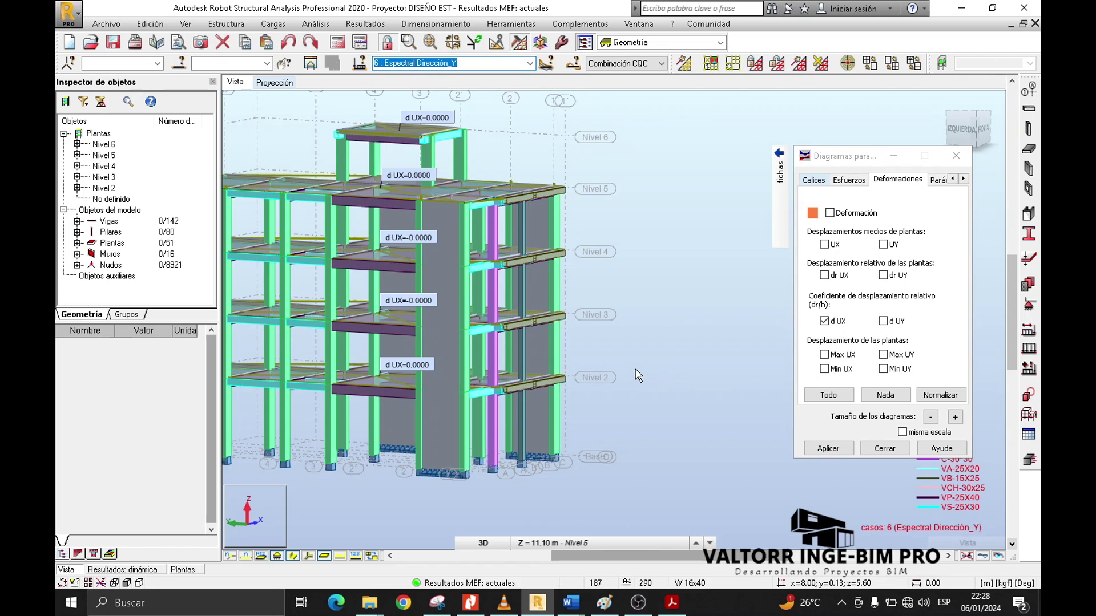
{"action": "left_click", "coordinate": [656, 63]}
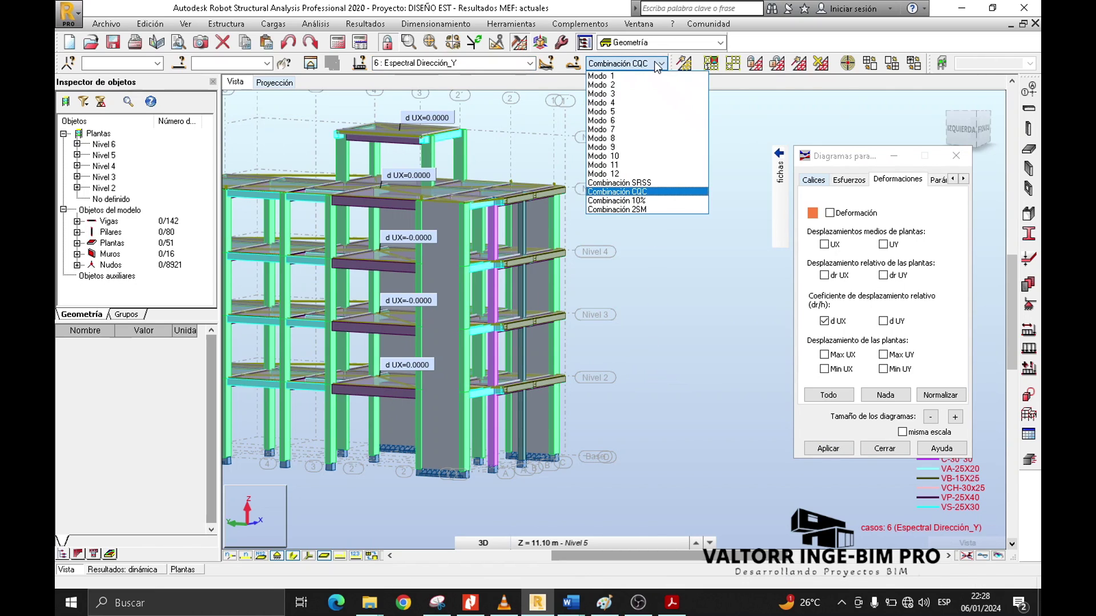
{"action": "left_click", "coordinate": [619, 191]}
{"action": "left_click", "coordinate": [883, 321]}
{"action": "left_click", "coordinate": [824, 320]}
{"action": "left_click", "coordinate": [828, 448]}
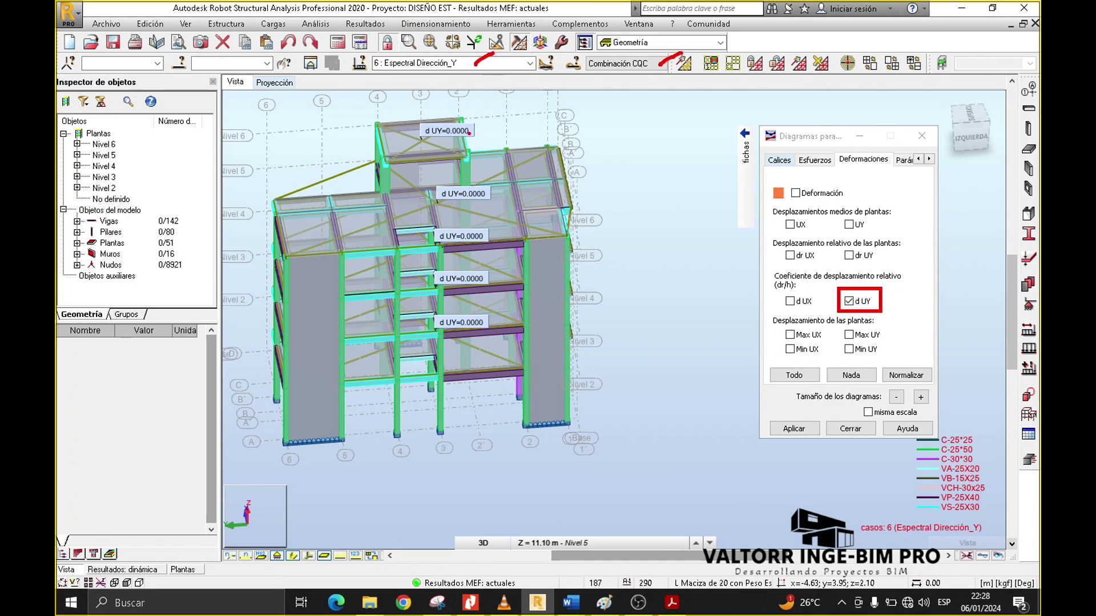
- Tick the d UY labels of the two highest storeys in red and mark the Y direction with arrows and a "Y"
{"action": "left_click_drag", "start_coordinate": [468, 132], "coordinate": [488, 118]}
{"action": "left_click_drag", "start_coordinate": [495, 200], "coordinate": [509, 186]}
{"action": "left_click_drag", "start_coordinate": [185, 498], "coordinate": [219, 526]}
{"action": "mouse_move", "coordinate": [294, 452]}
{"action": "left_mouse_down"}
{"action": "mouse_move", "coordinate": [453, 447]}
{"action": "mouse_move", "coordinate": [281, 453]}
{"action": "left_mouse_up"}
{"action": "left_click_drag", "start_coordinate": [281, 454], "coordinate": [334, 464]}
{"action": "mouse_move", "coordinate": [442, 465]}
{"action": "left_mouse_down"}
{"action": "mouse_move", "coordinate": [461, 473]}
{"action": "mouse_move", "coordinate": [453, 492]}
{"action": "left_mouse_up"}
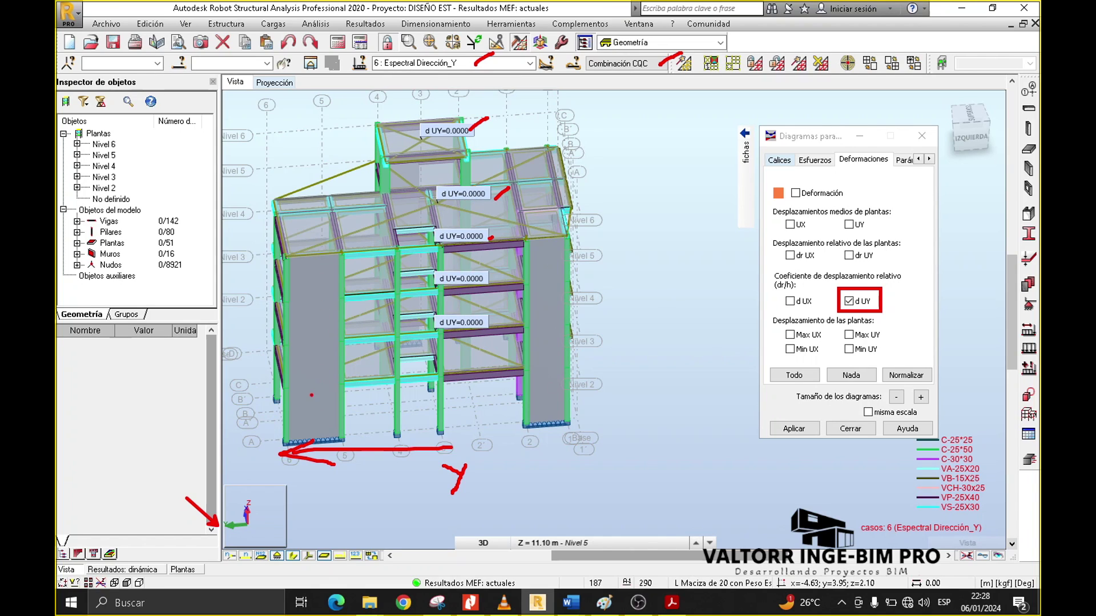
- Clear the red markings and check the d UY column of the displacement table for Espectral Dirección_Y
{"action": "key", "text": "Escape"}
{"action": "left_click", "coordinate": [849, 301]}
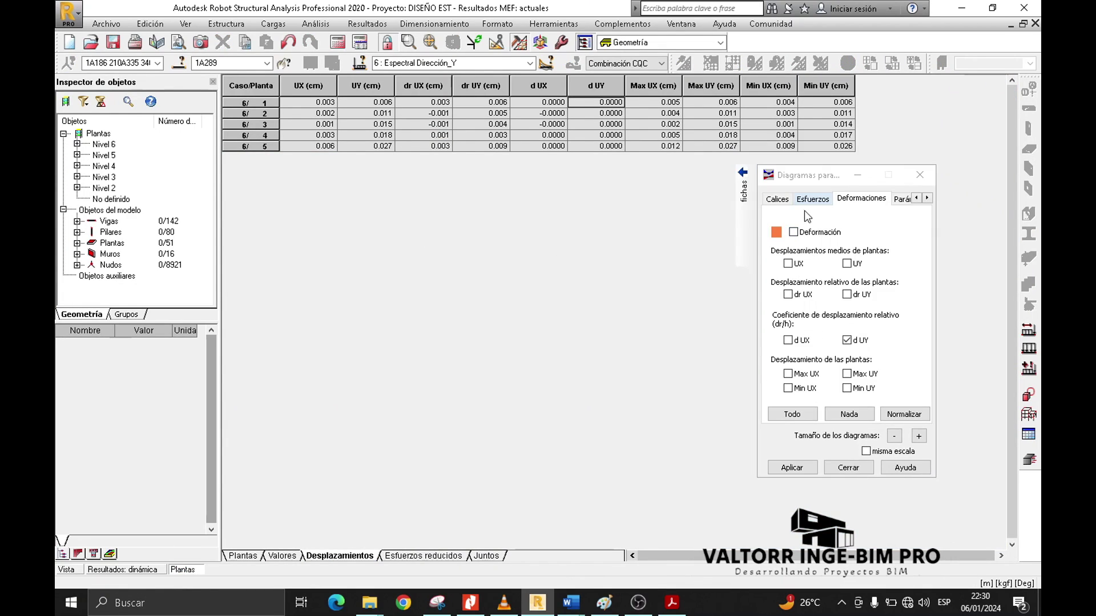
{"action": "left_click_drag", "start_coordinate": [785, 175], "coordinate": [825, 180]}
{"action": "left_click", "coordinate": [596, 134]}
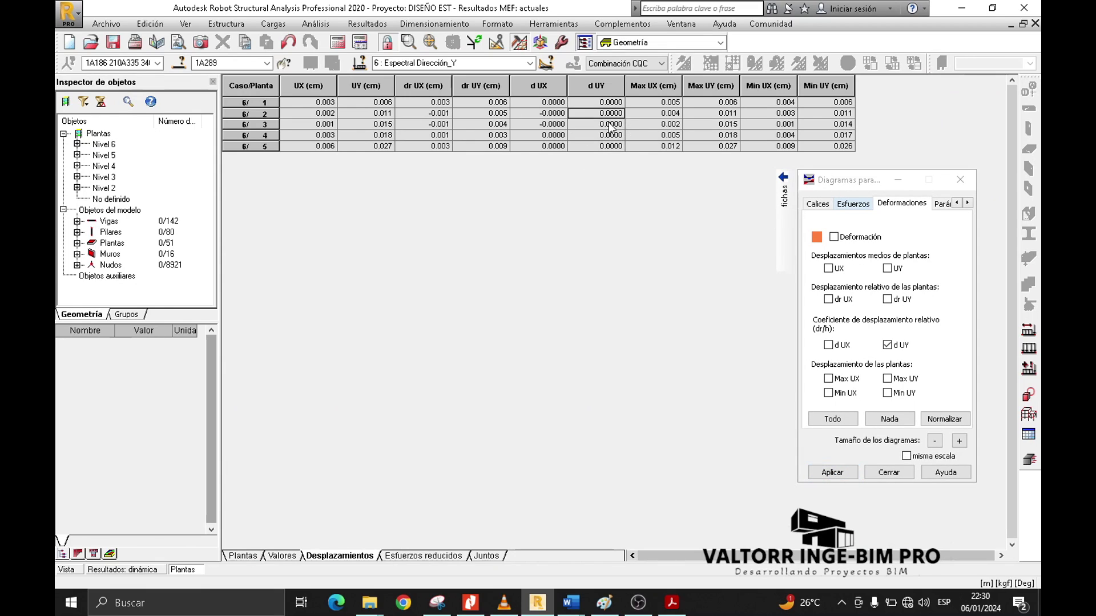
- Switch the displacement table to Espectral Dirección_X, turn off the d UY coefficient, and minimize the storey diagrams dialog
{"action": "left_click", "coordinate": [523, 68]}
{"action": "left_click", "coordinate": [525, 109]}
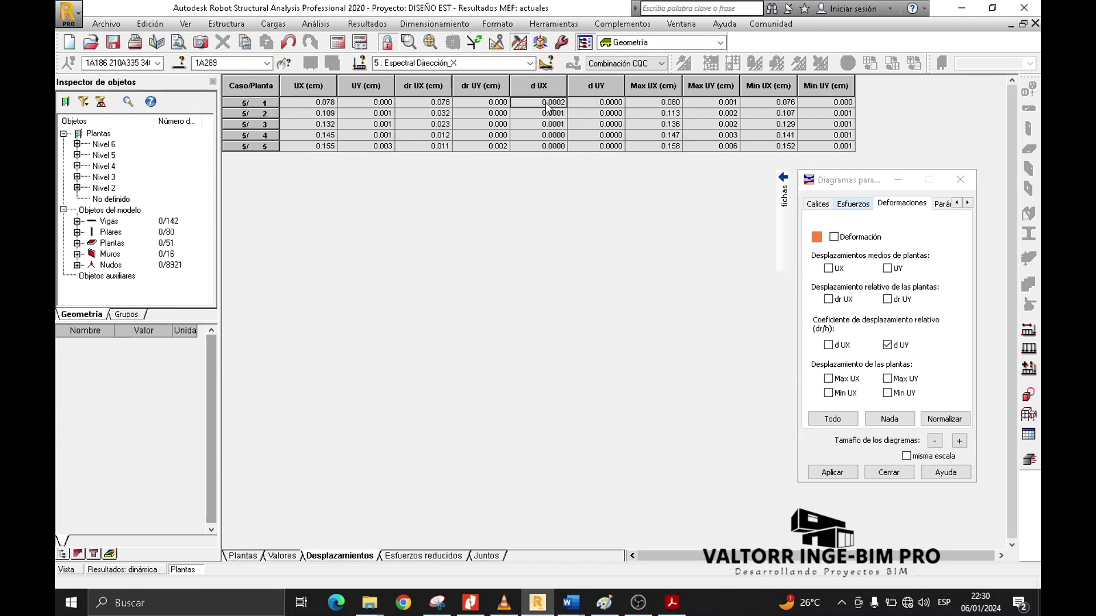
{"action": "left_click", "coordinate": [887, 344]}
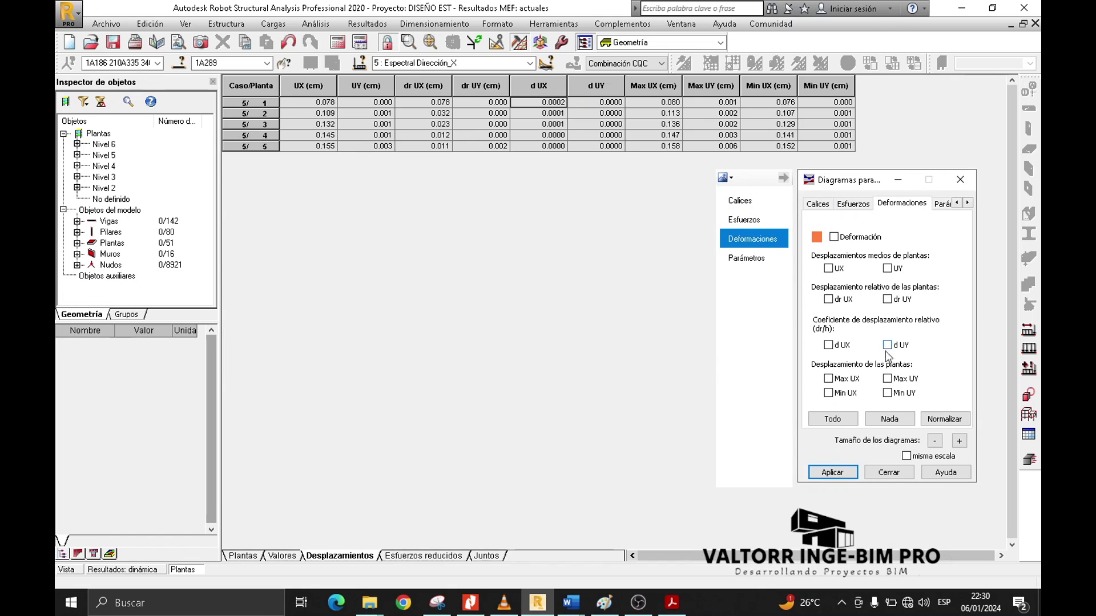
{"action": "left_click", "coordinate": [898, 179]}
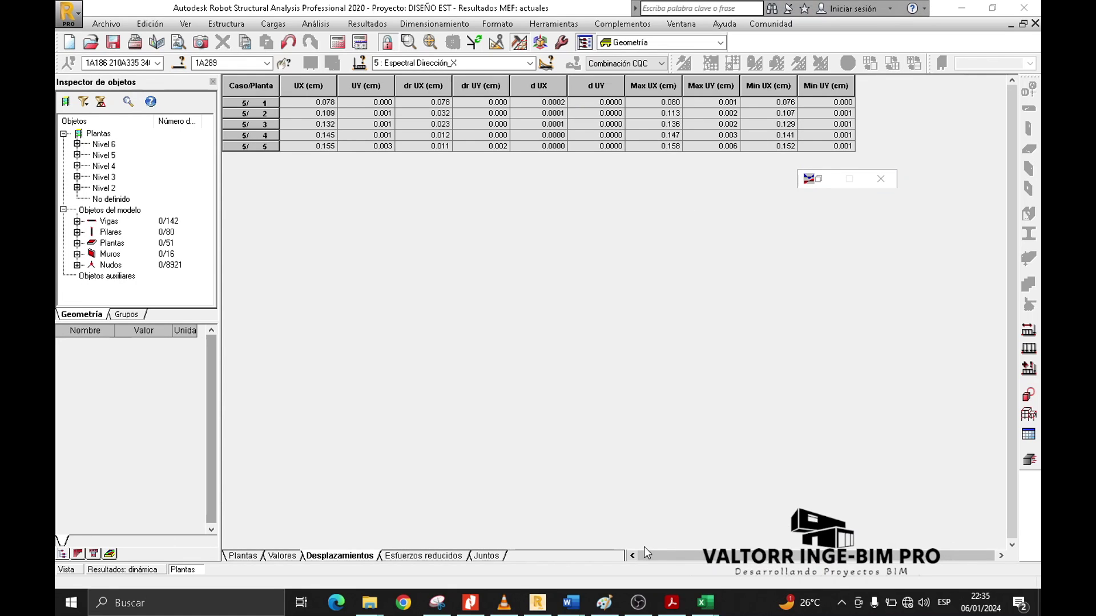
- Open the Libro1 workbook in Excel and relate its "X" drift table heading to the Robot model viewed isometrically
{"action": "mouse_move", "coordinate": [705, 603]}
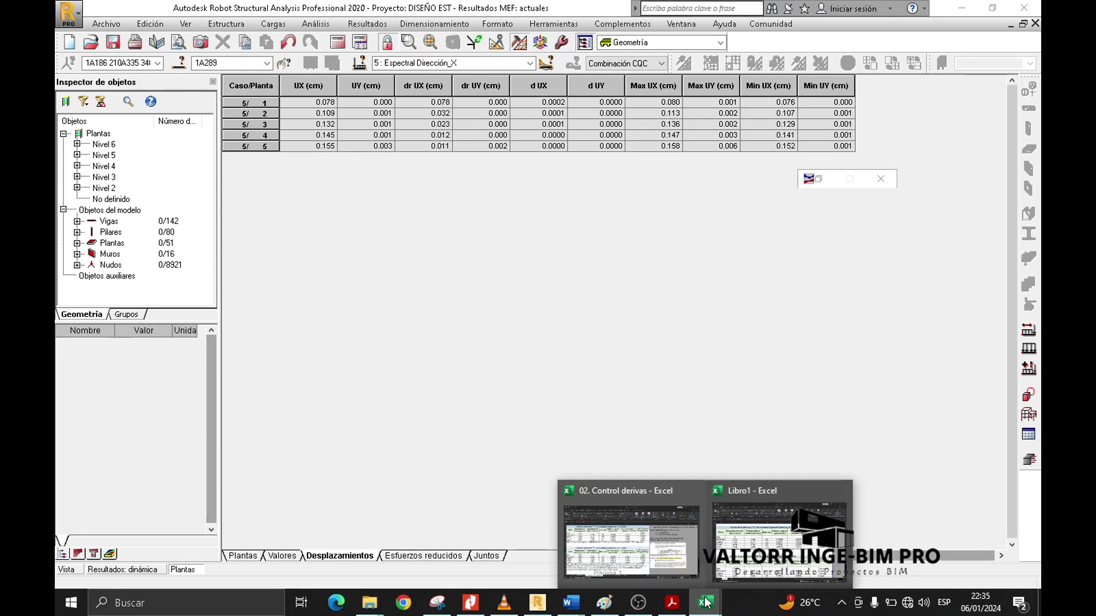
{"action": "left_click", "coordinate": [769, 566]}
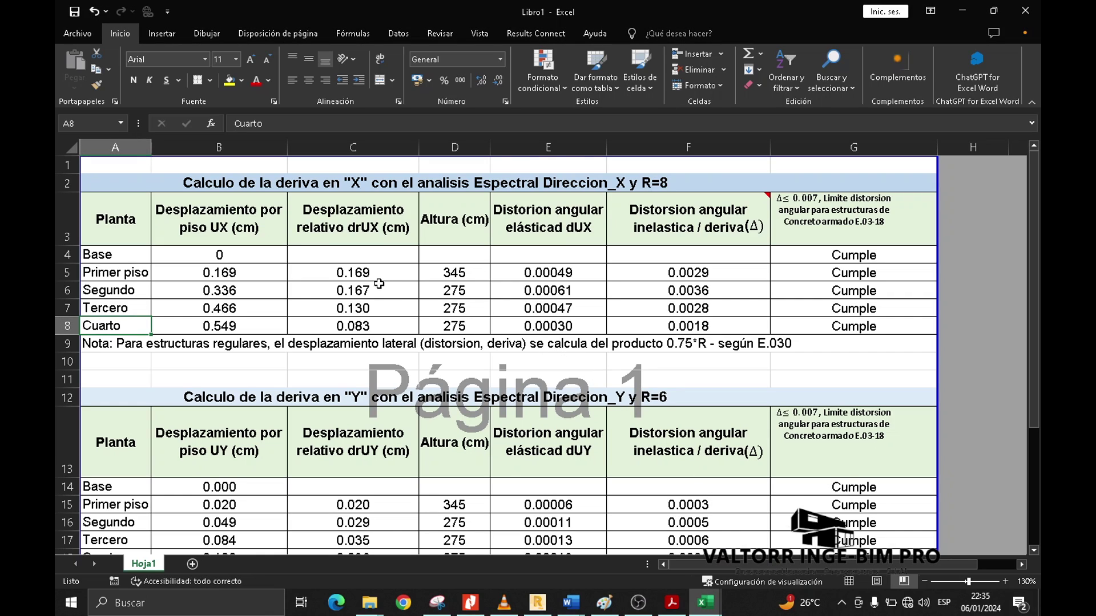
{"action": "left_click", "coordinate": [213, 182]}
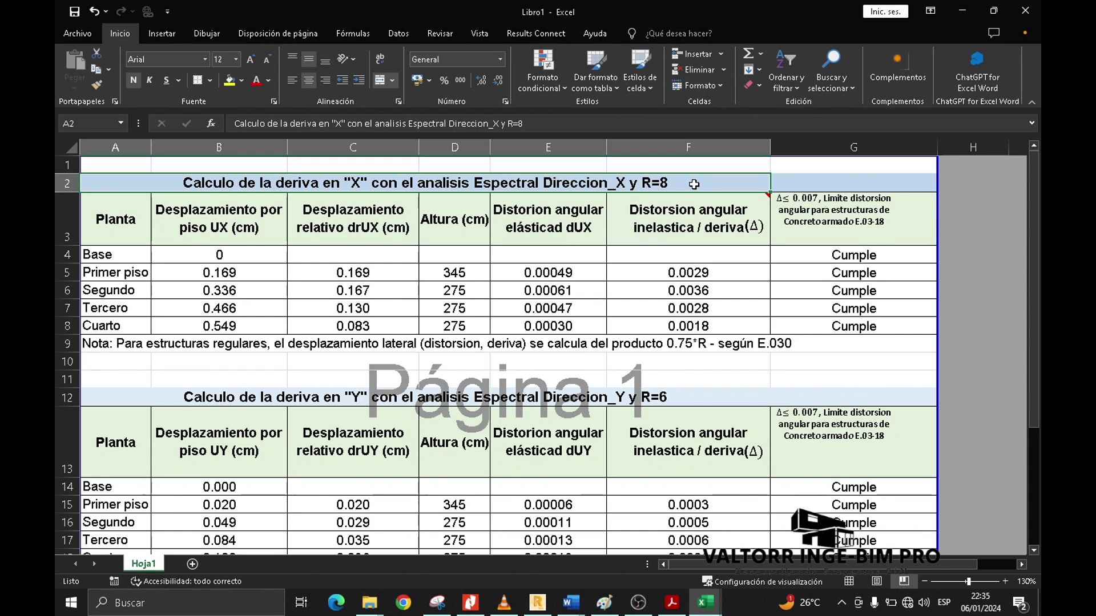
{"action": "left_click", "coordinate": [538, 603]}
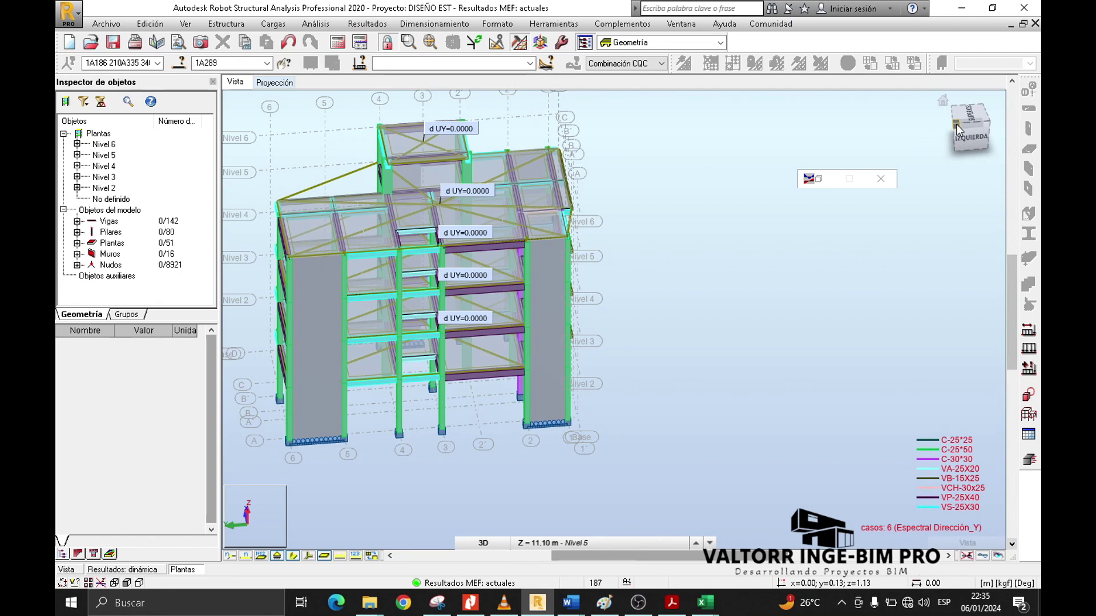
{"action": "left_click", "coordinate": [956, 125]}
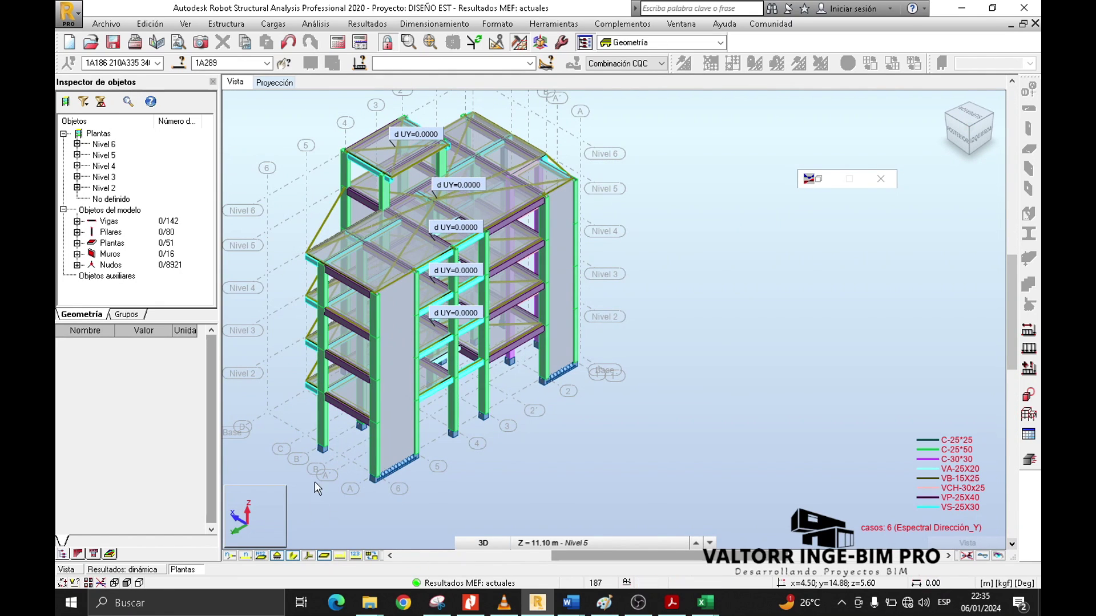
{"action": "mouse_move", "coordinate": [705, 603]}
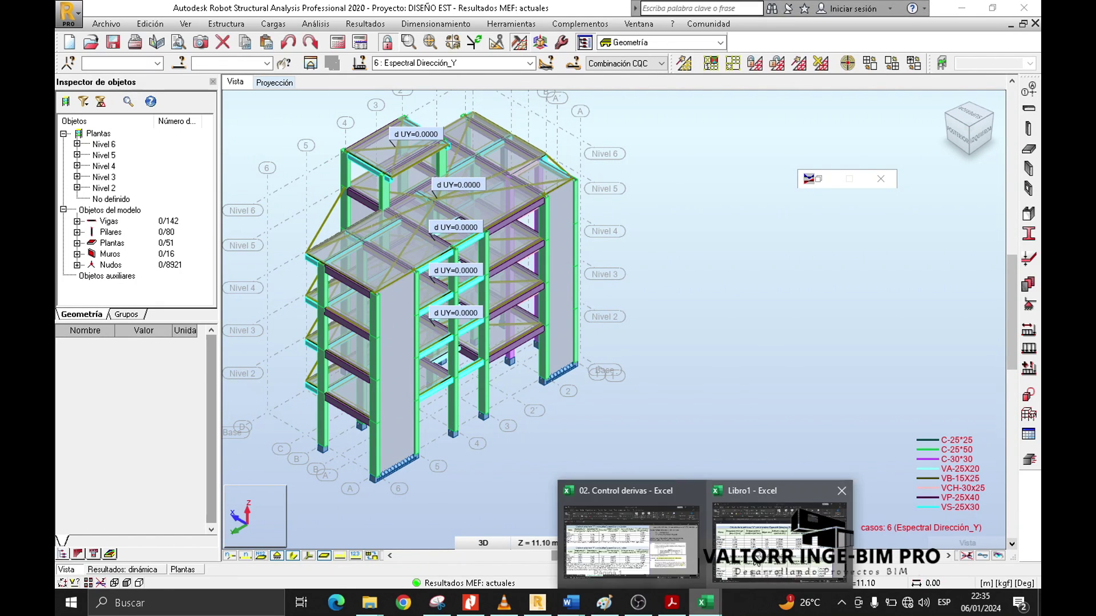
{"action": "left_click", "coordinate": [927, 536]}
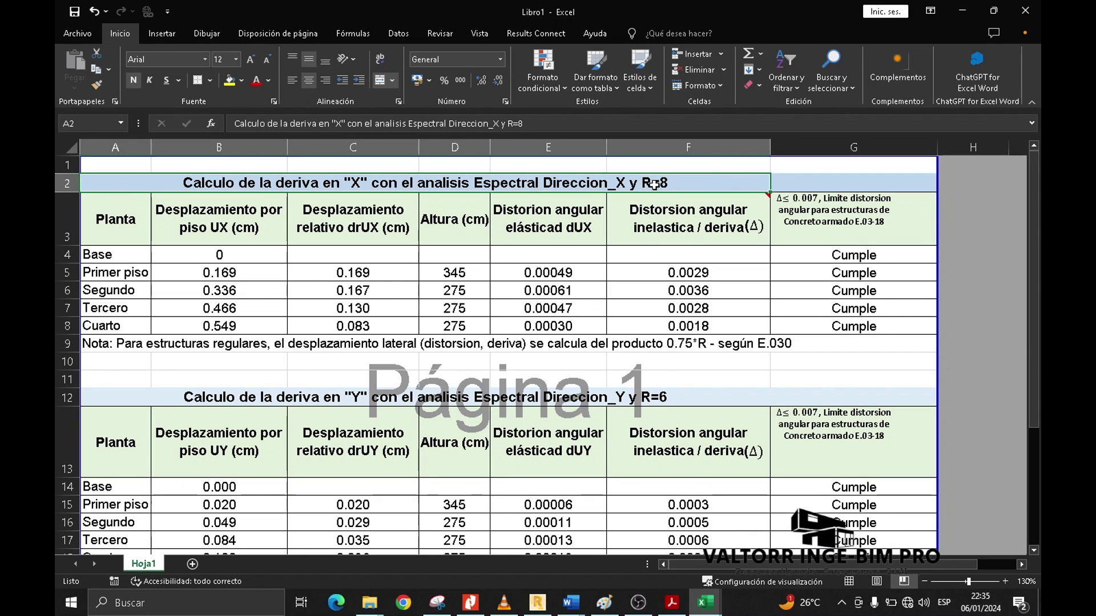
- Go through the Planta entries from Base to Cuarto and the UX storey displacement heading in the "X" drift table
{"action": "left_click", "coordinate": [127, 223]}
{"action": "left_click", "coordinate": [117, 256]}
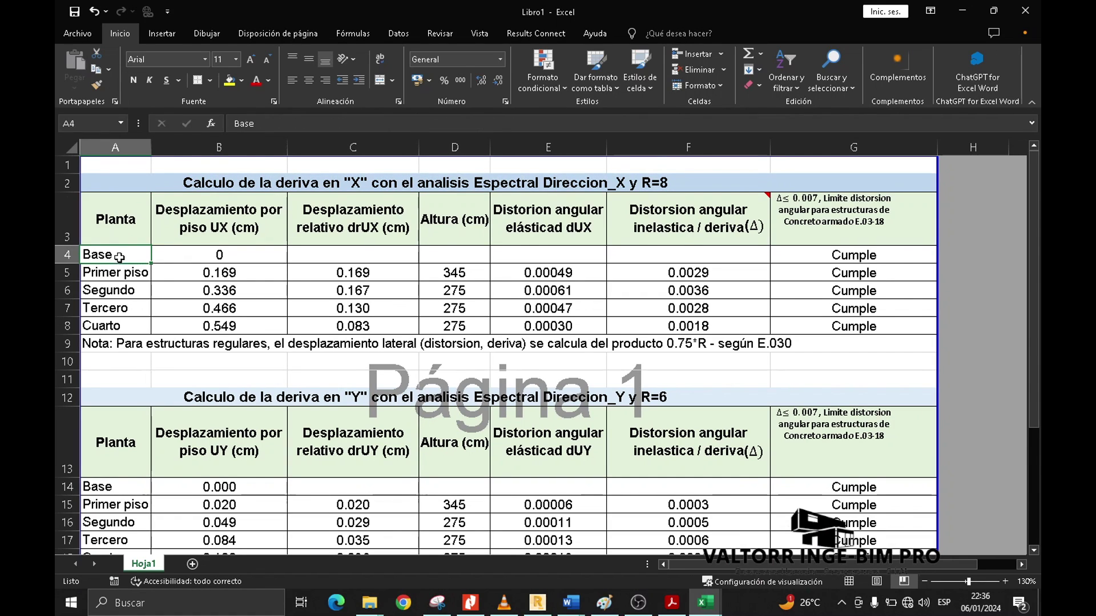
{"action": "left_click", "coordinate": [115, 273]}
{"action": "left_click", "coordinate": [114, 291]}
{"action": "left_click", "coordinate": [114, 309]}
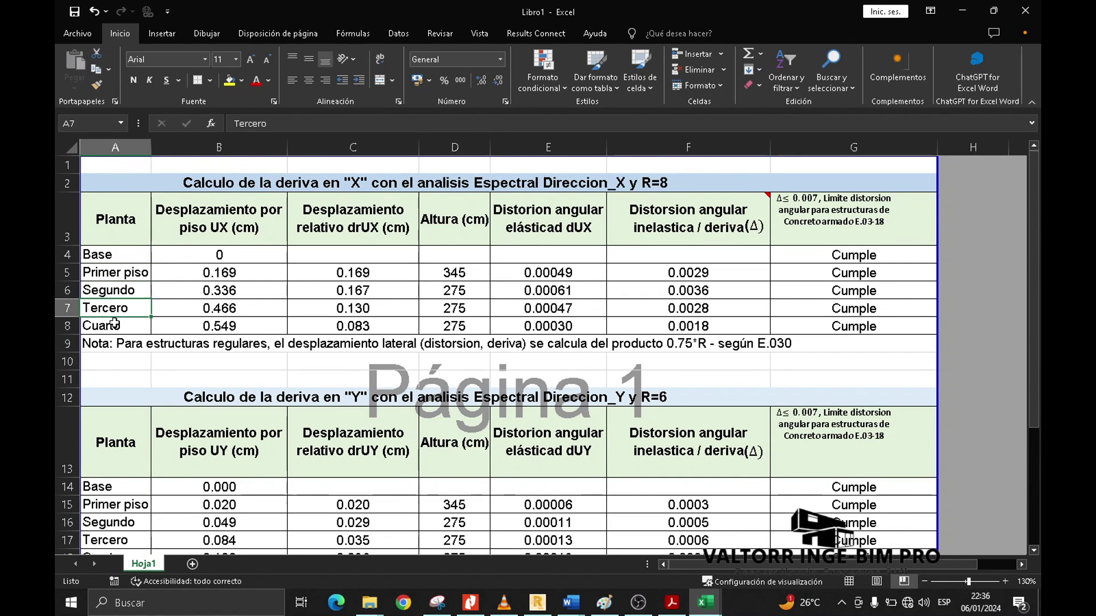
{"action": "left_click", "coordinate": [114, 326]}
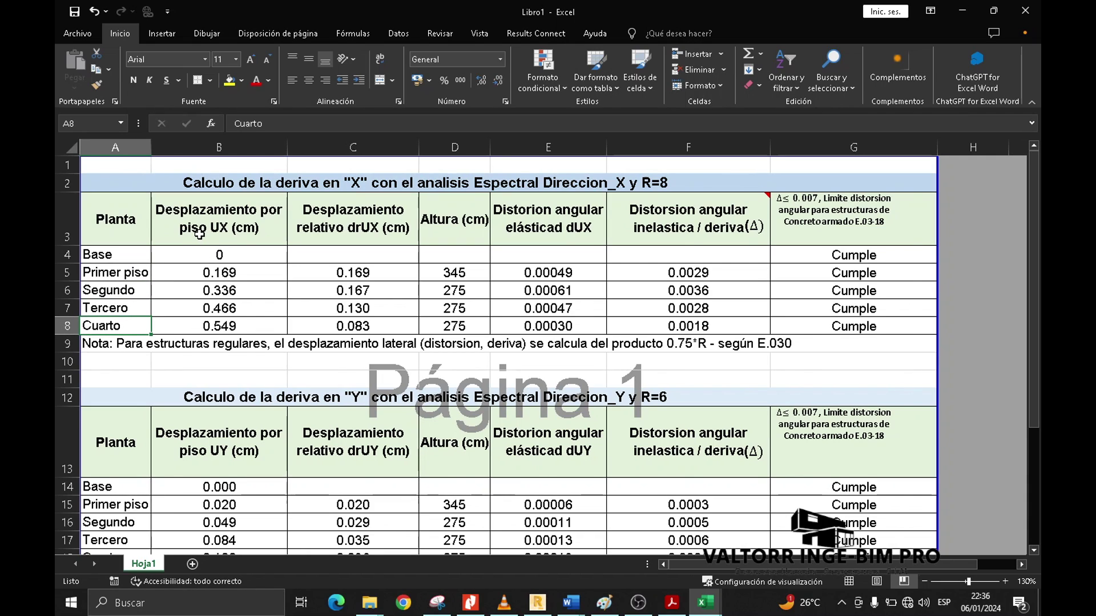
{"action": "left_click", "coordinate": [234, 216]}
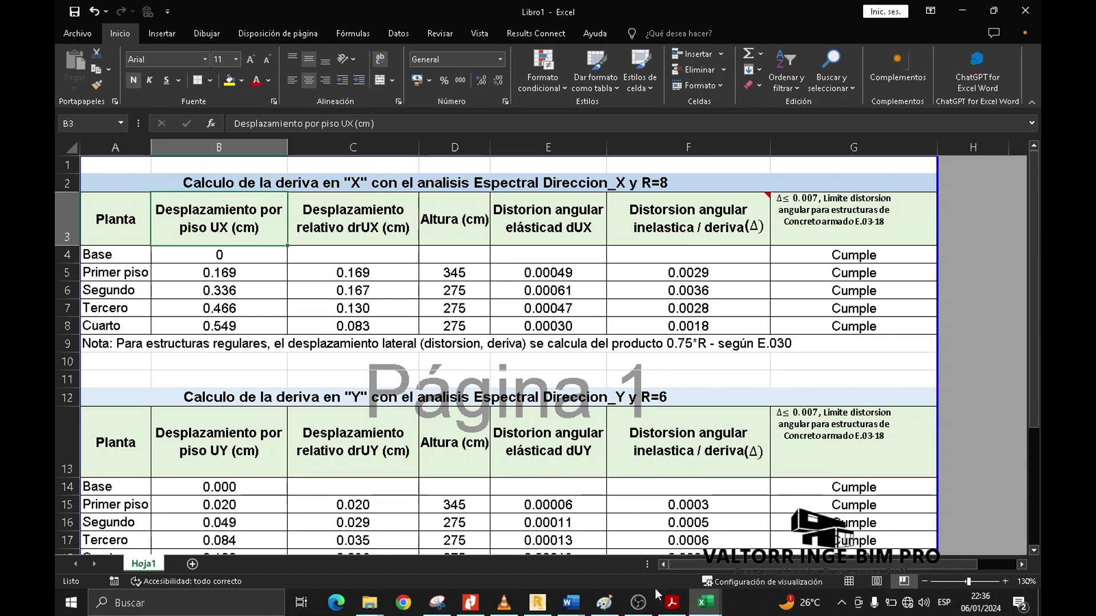
- Bring up Robot's storey displacement table and place the Libro1 workbook window beside it, leaving the UX column visible
{"action": "left_click", "coordinate": [537, 603]}
{"action": "left_click", "coordinate": [189, 571]}
{"action": "left_click", "coordinate": [703, 603]}
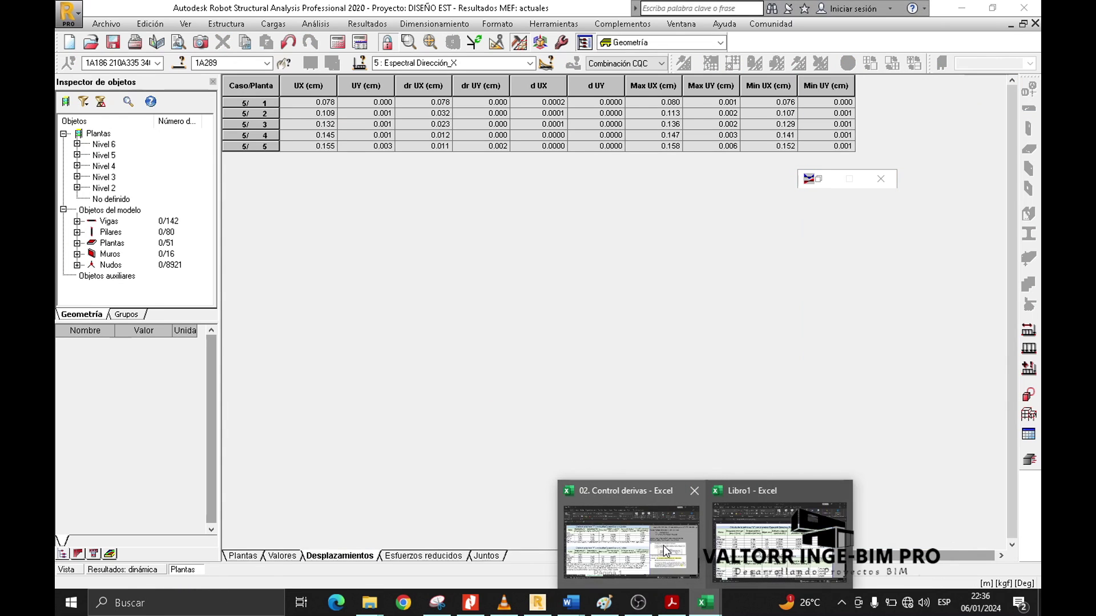
{"action": "left_click", "coordinate": [773, 519]}
{"action": "left_click", "coordinate": [994, 8]}
{"action": "left_click_drag", "start_coordinate": [306, 106], "coordinate": [670, 6]}
- Enter UX displacements 0.078, 0.109, 0.132 and 0.145 cm for the first to fourth storeys in the "X" drift table
{"action": "left_click", "coordinate": [644, 261]}
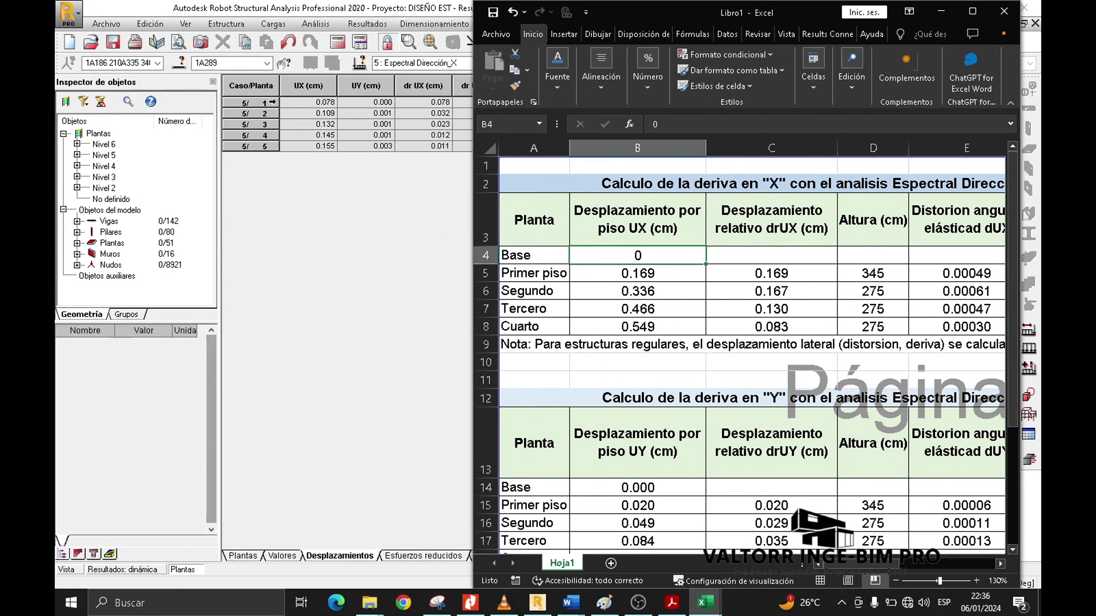
{"action": "left_click", "coordinate": [612, 276]}
{"action": "type", "text": "0"}
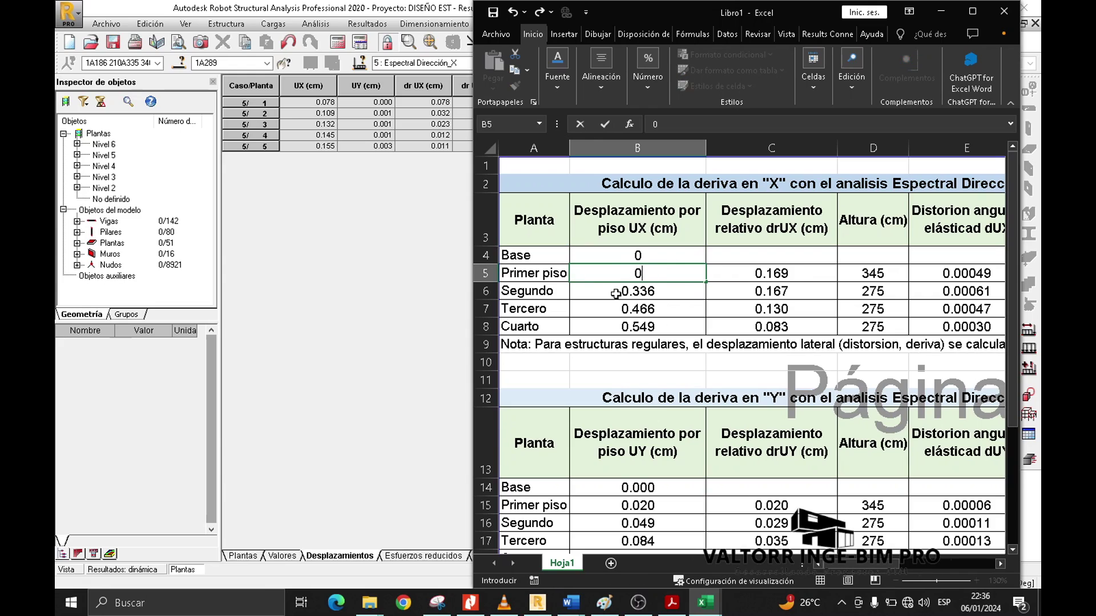
{"action": "type", "text": ".078"}
{"action": "left_click", "coordinate": [646, 289]}
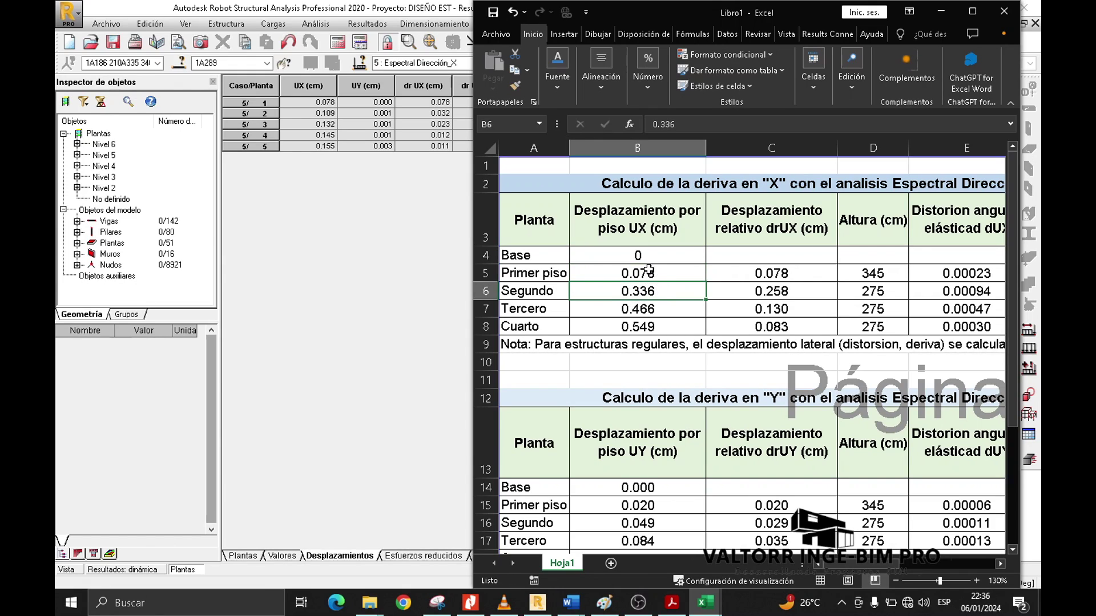
{"action": "type", "text": "0.109"}
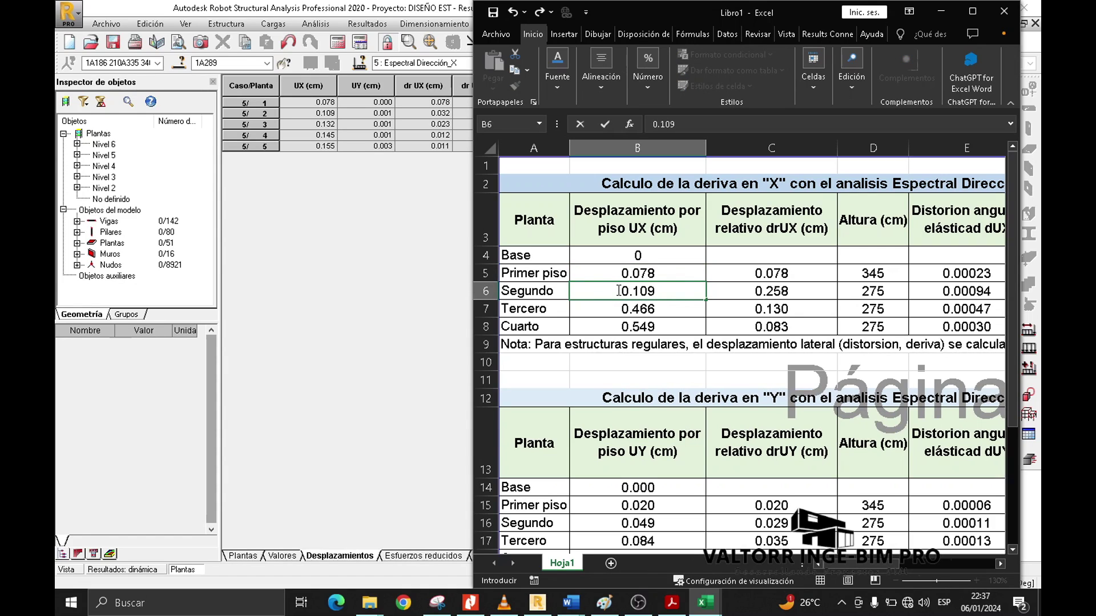
{"action": "key", "text": "Return"}
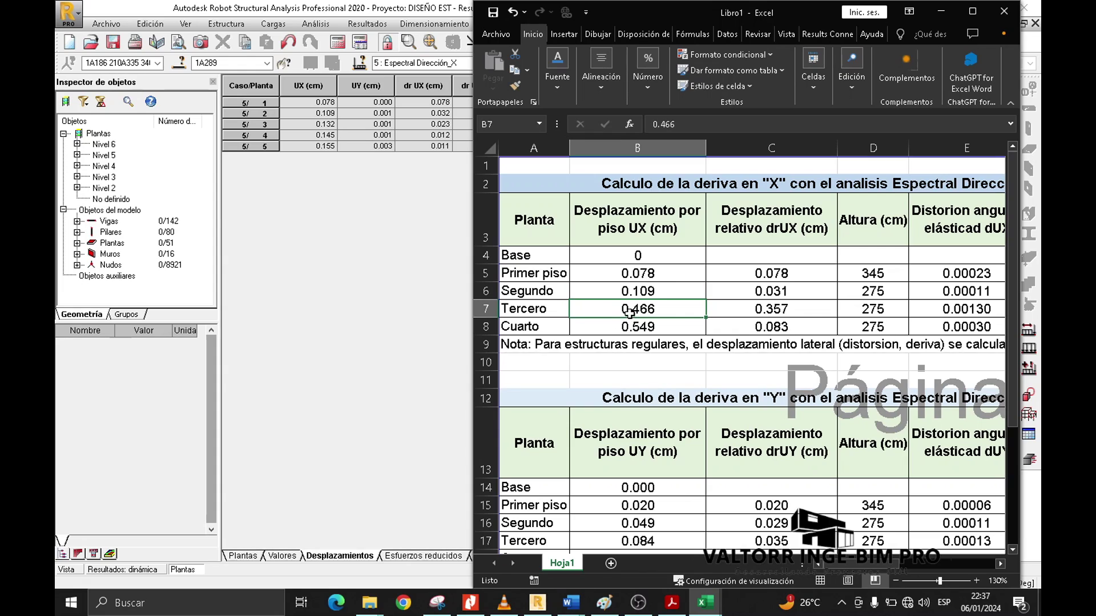
{"action": "type", "text": "0.132"}
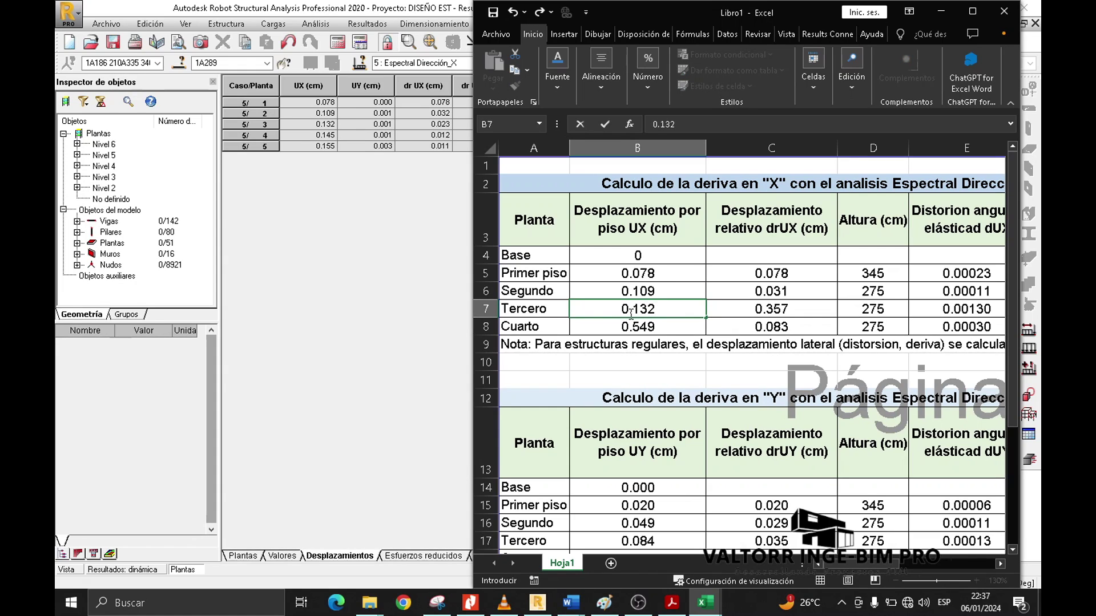
{"action": "left_click", "coordinate": [641, 330]}
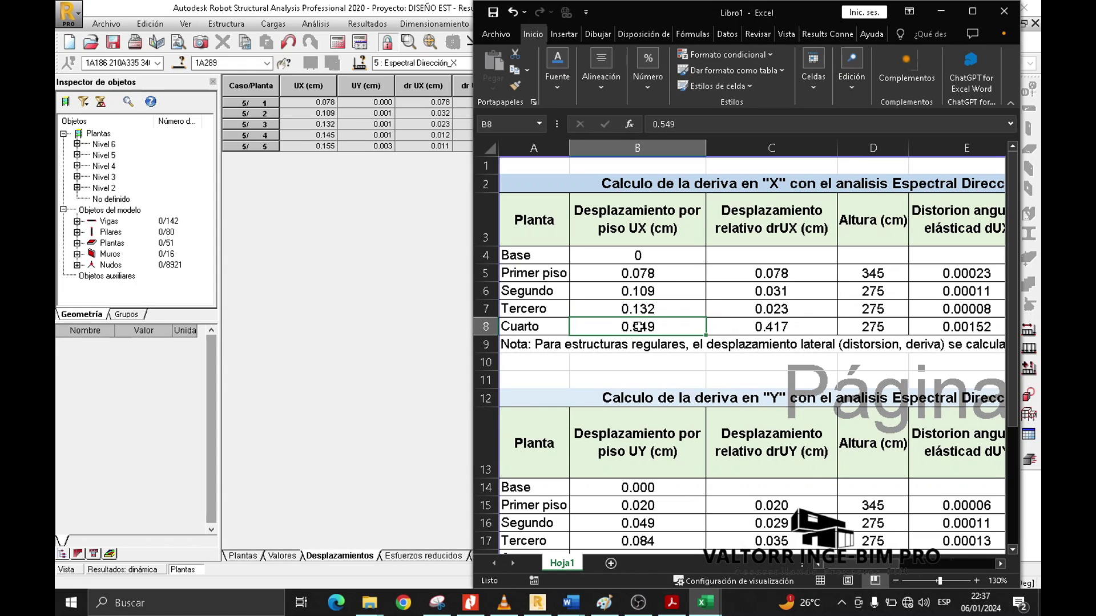
{"action": "type", "text": "0.145"}
{"action": "key", "text": "Return"}
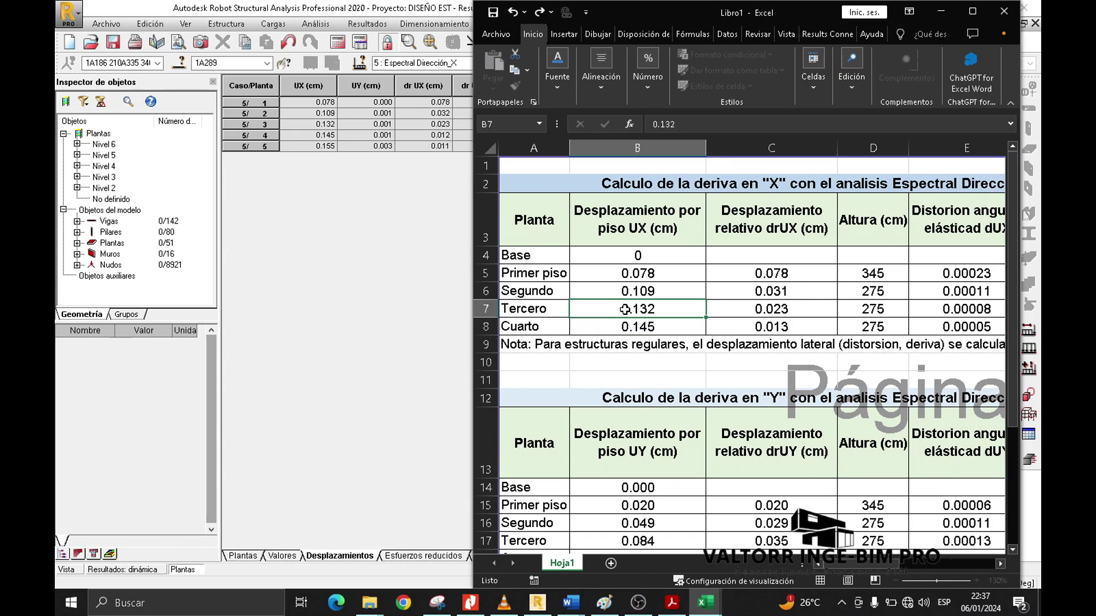
{"action": "key", "text": "Up"}
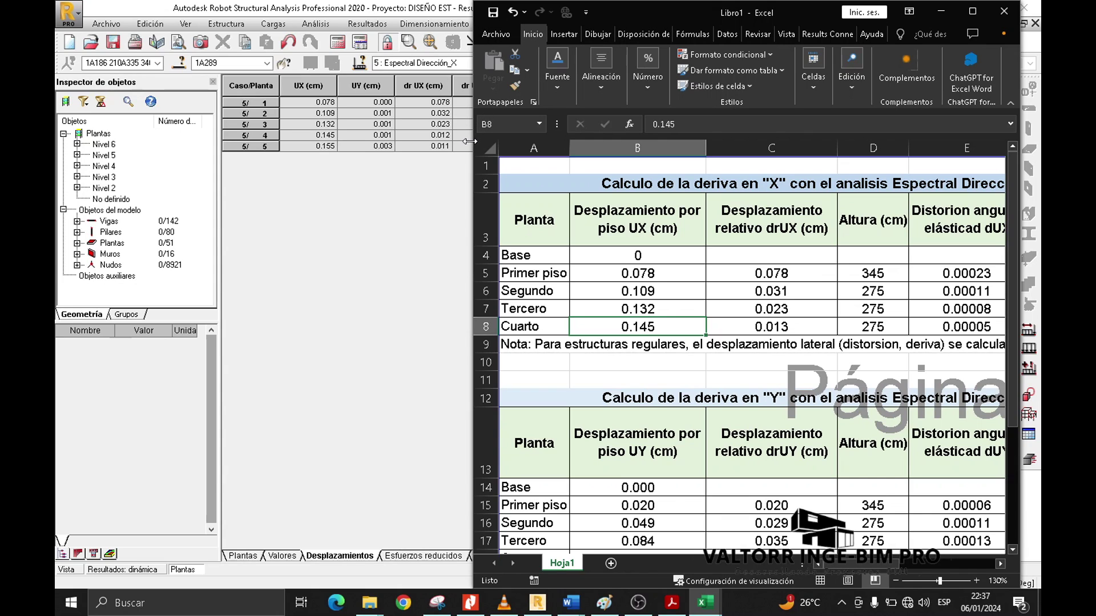
- Shift the workbook window clear of Robot's dr UX and dr UY columns and select the relative displacement drUX heading
{"action": "left_click_drag", "start_coordinate": [469, 141], "coordinate": [498, 141]}
{"action": "left_click_drag", "start_coordinate": [646, 22], "coordinate": [676, 22]}
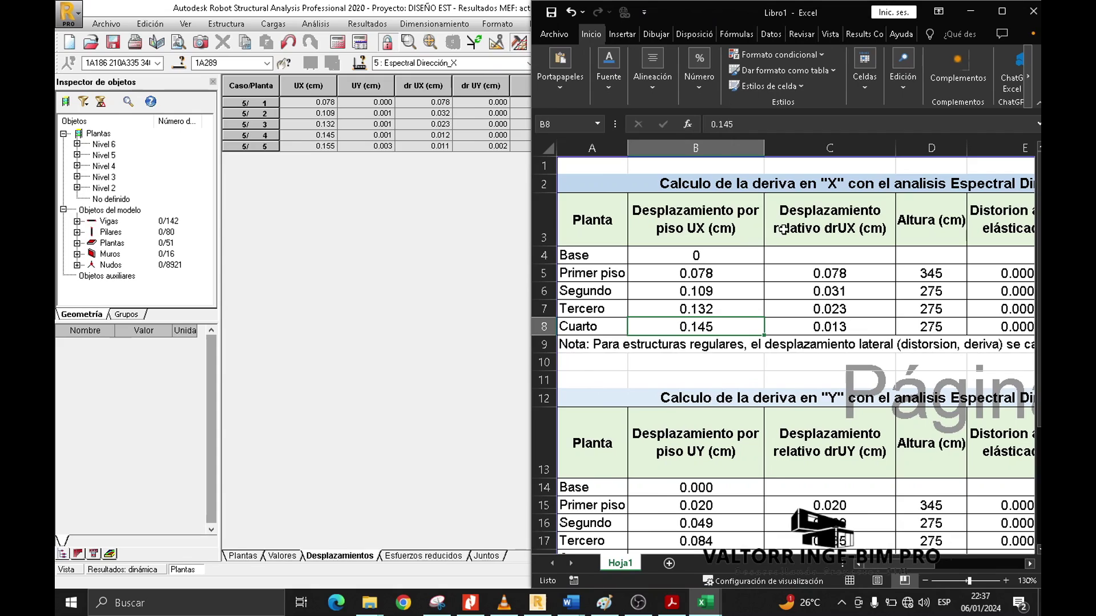
{"action": "left_click", "coordinate": [796, 220]}
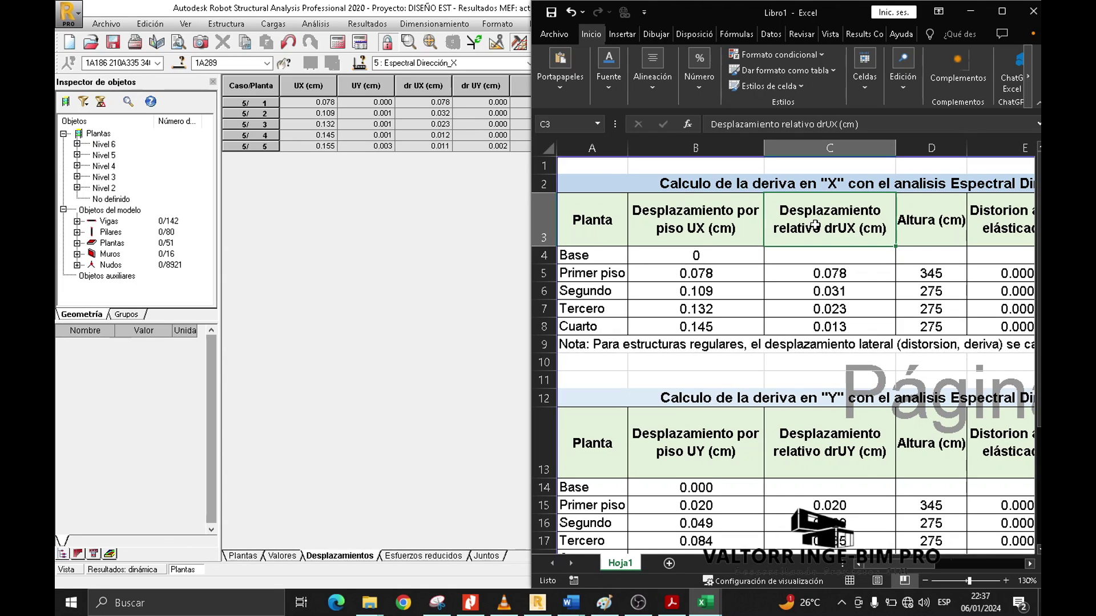
- Examine the drUX relative displacement formulas of the four storeys and compare their results with Robot's dr UX column
{"action": "left_click", "coordinate": [805, 277]}
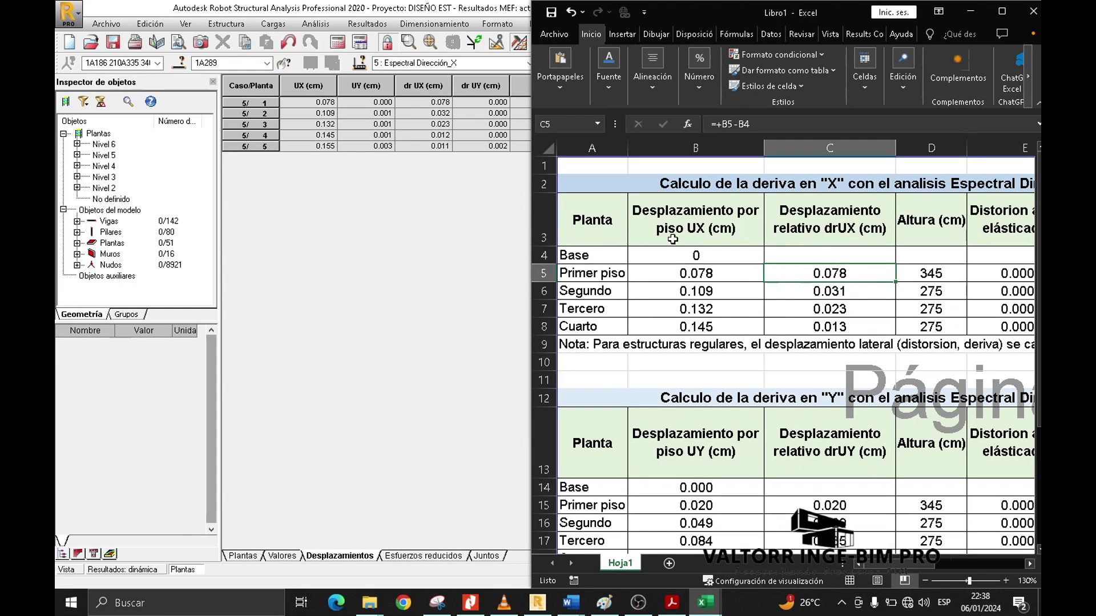
{"action": "double_click", "coordinate": [815, 274]}
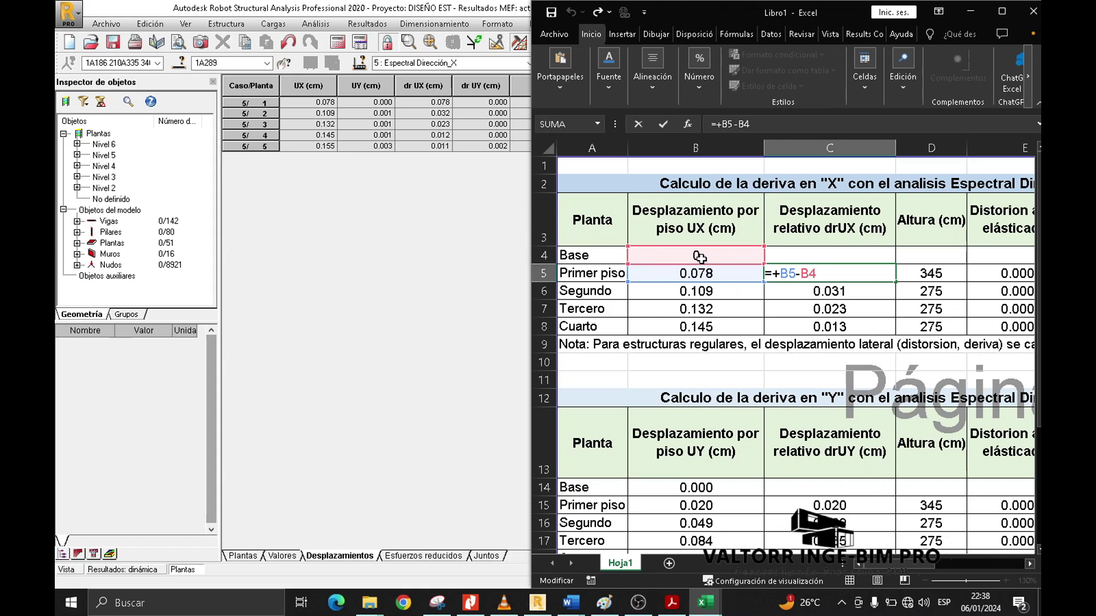
{"action": "key", "text": "Return"}
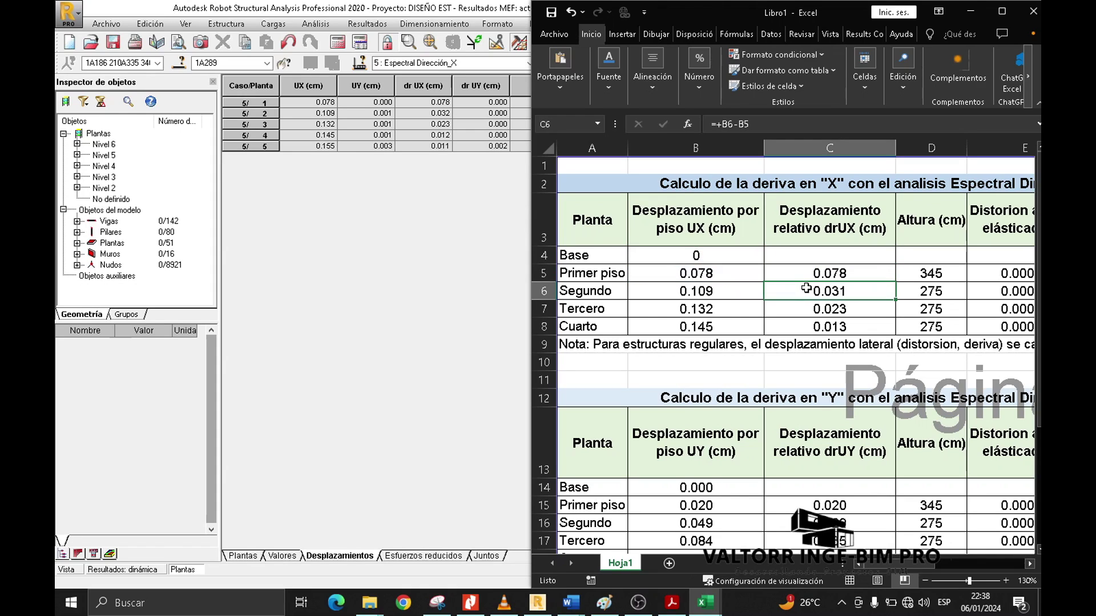
{"action": "double_click", "coordinate": [820, 288]}
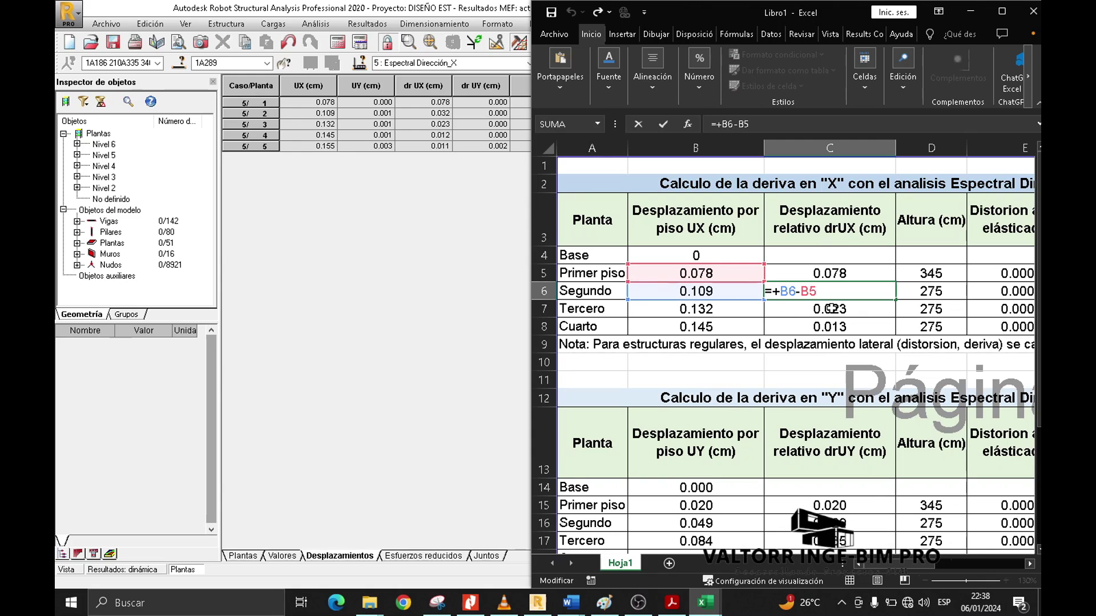
{"action": "key", "text": "Return"}
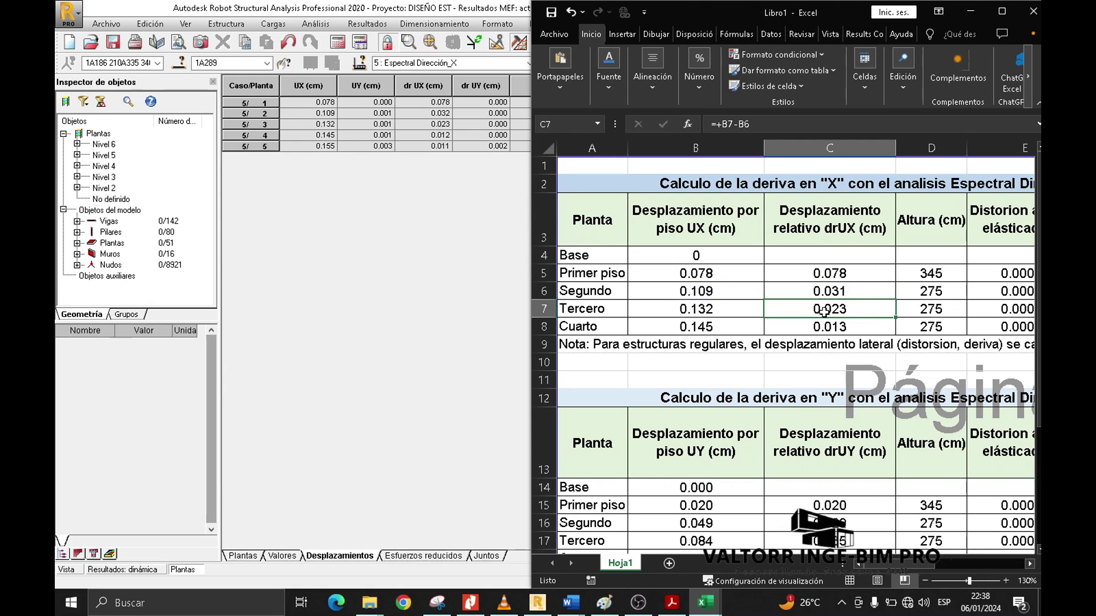
{"action": "double_click", "coordinate": [822, 310]}
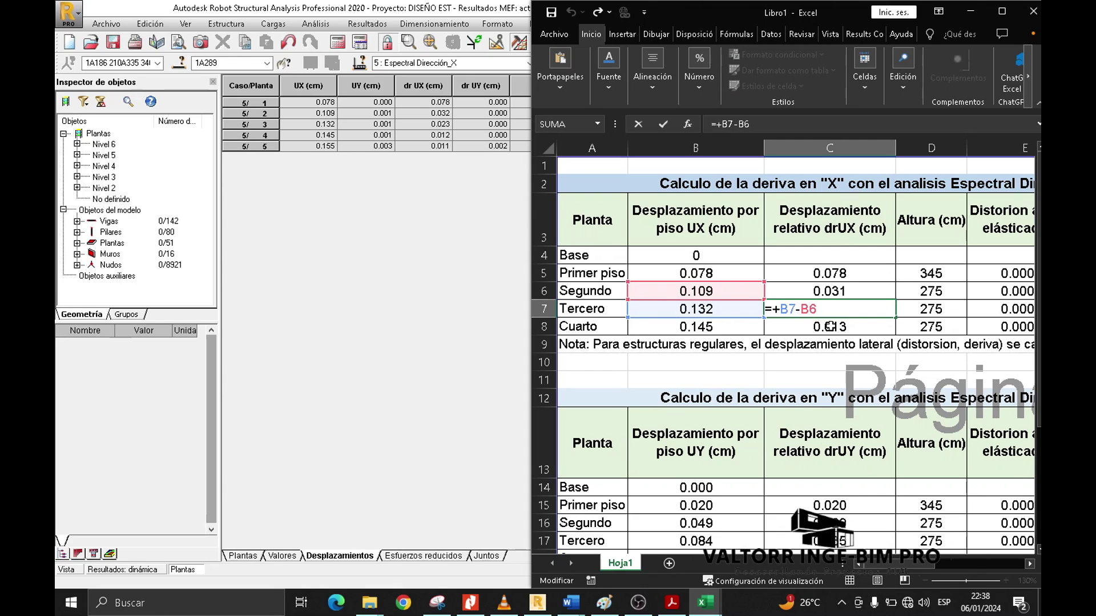
{"action": "key", "text": "Return"}
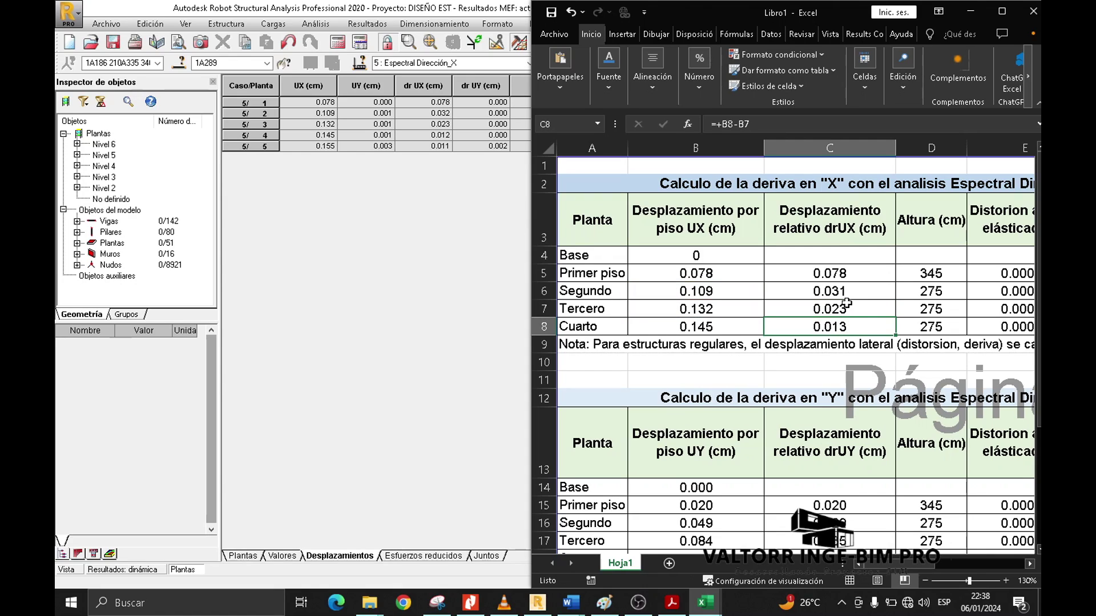
{"action": "left_click_drag", "start_coordinate": [842, 275], "coordinate": [839, 320]}
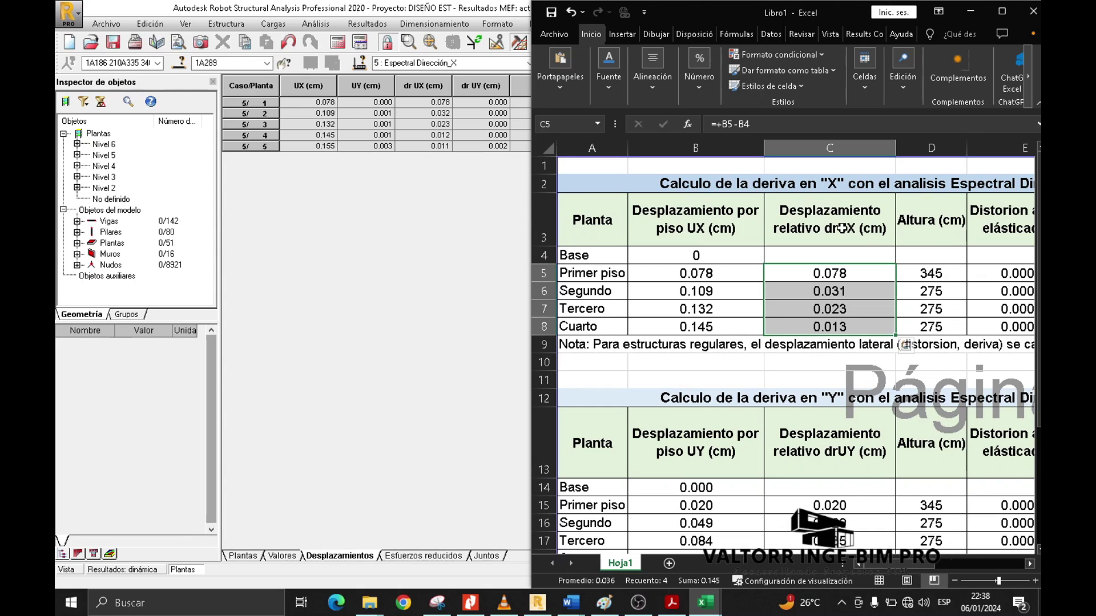
{"action": "left_click", "coordinate": [834, 276]}
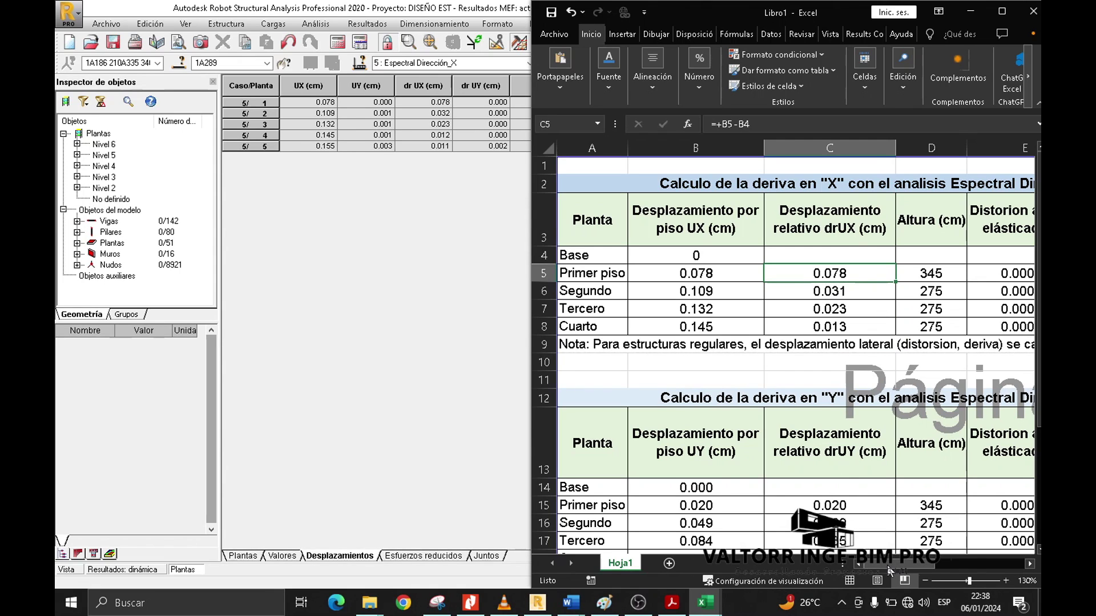
- Look over the remaining columns of the "X" drift table and check the Altura value for the first storey
{"action": "left_click_drag", "start_coordinate": [889, 564], "coordinate": [937, 565]}
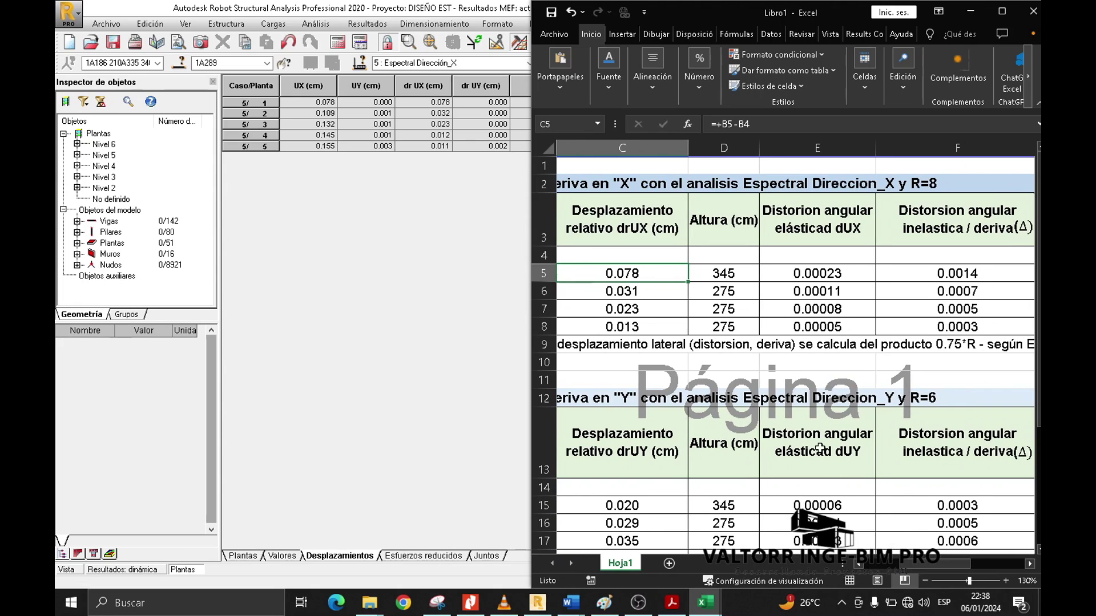
{"action": "left_click", "coordinate": [728, 281]}
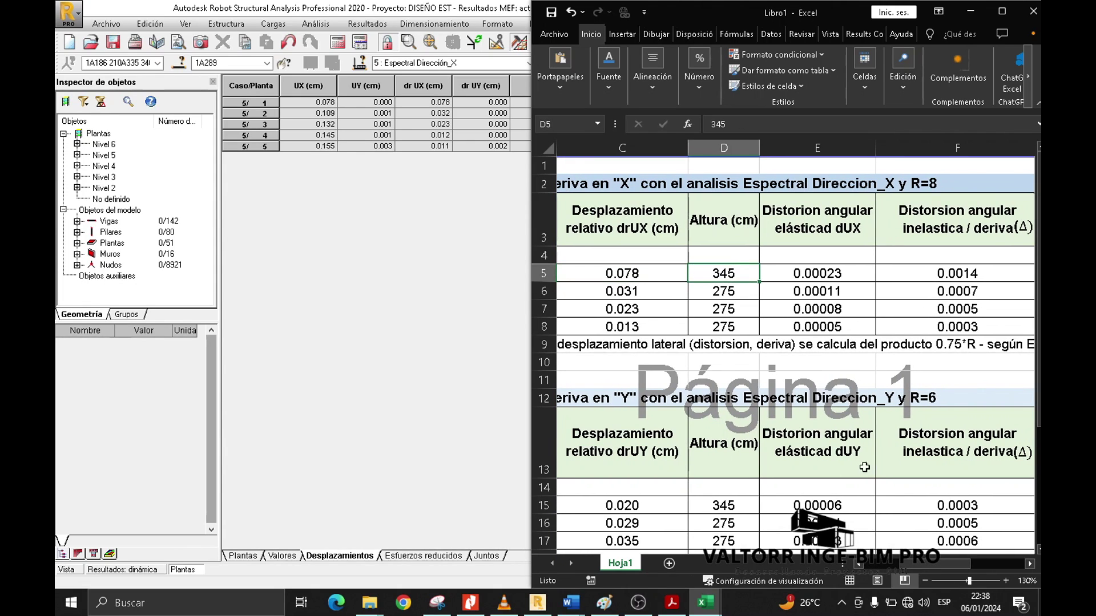
{"action": "left_click_drag", "start_coordinate": [910, 560], "coordinate": [872, 563]}
{"action": "left_click", "coordinate": [929, 252]}
{"action": "left_click", "coordinate": [936, 224]}
{"action": "left_click", "coordinate": [940, 268]}
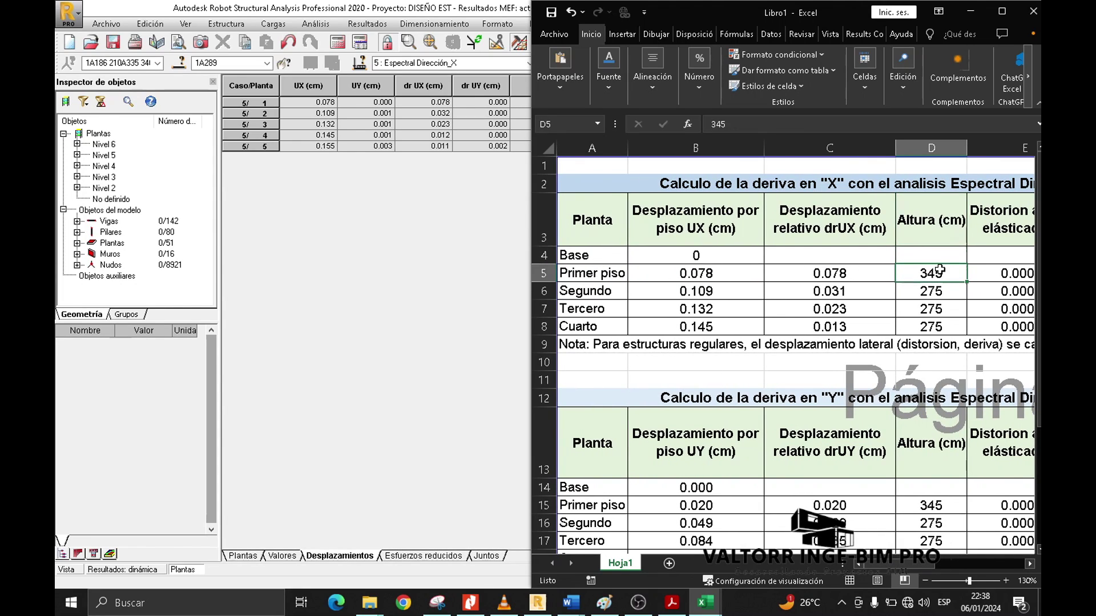
- Open the structure's storey definitions in Robot and check the height of Nivel 2 against the storeys shown in the model
{"action": "left_click", "coordinate": [436, 292]}
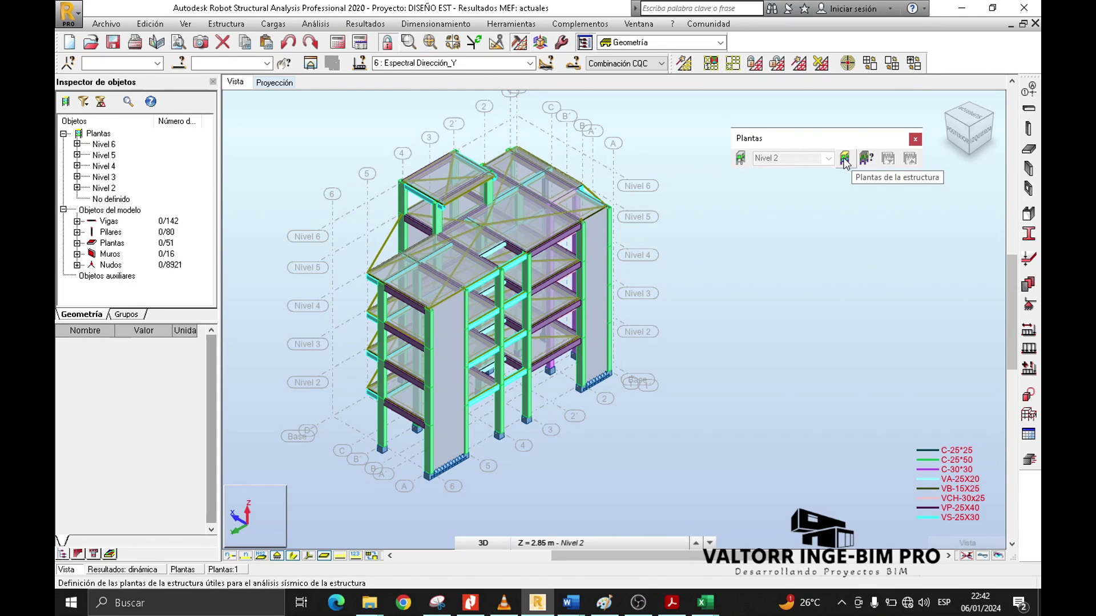
{"action": "left_click", "coordinate": [845, 160]}
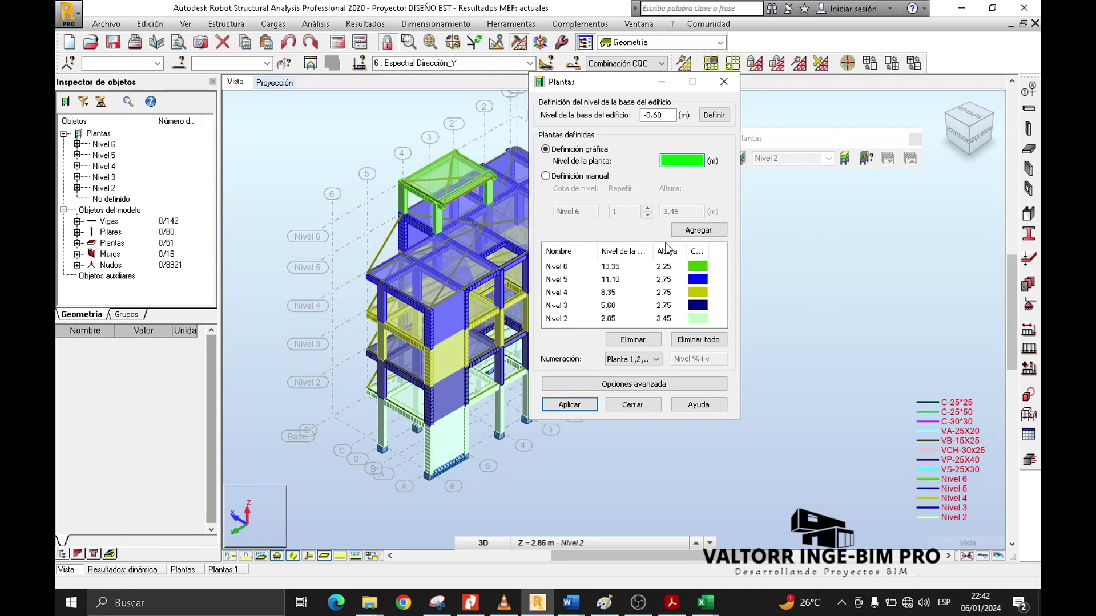
{"action": "left_click", "coordinate": [556, 320]}
{"action": "left_click_drag", "start_coordinate": [578, 84], "coordinate": [751, 98]}
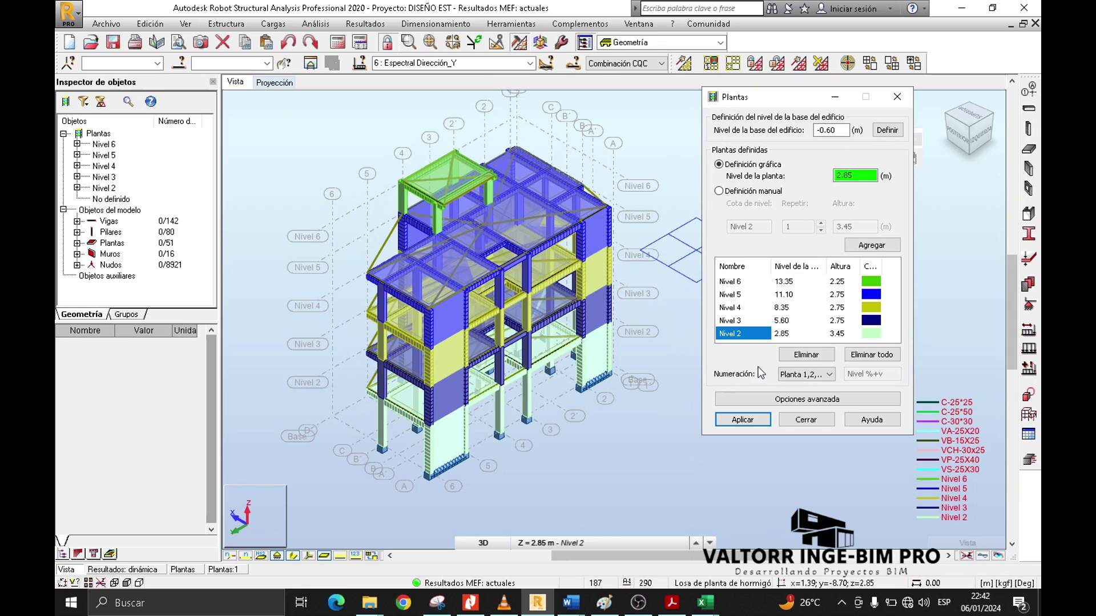
{"action": "scroll", "coordinate": [495, 451], "scroll_direction": "up", "scroll_amount": 1}
{"action": "middle_click_drag", "start_coordinate": [649, 452], "coordinate": [622, 435]}
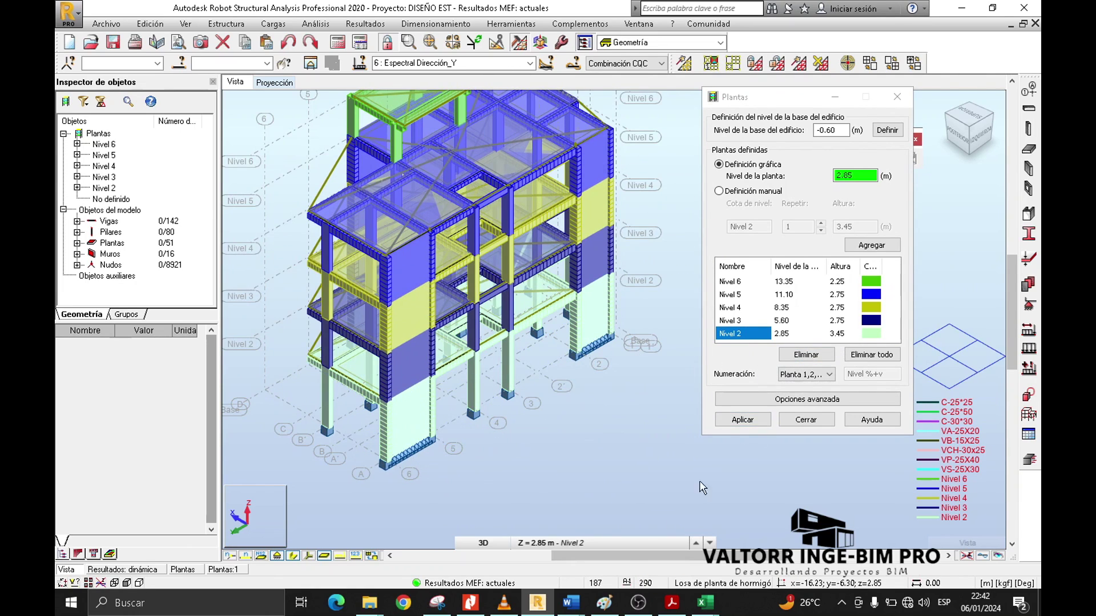
- Check the first storey's Altura in Libro1, then bring up Robot's Plantas displacement results with the workbook in front
{"action": "mouse_move", "coordinate": [705, 602]}
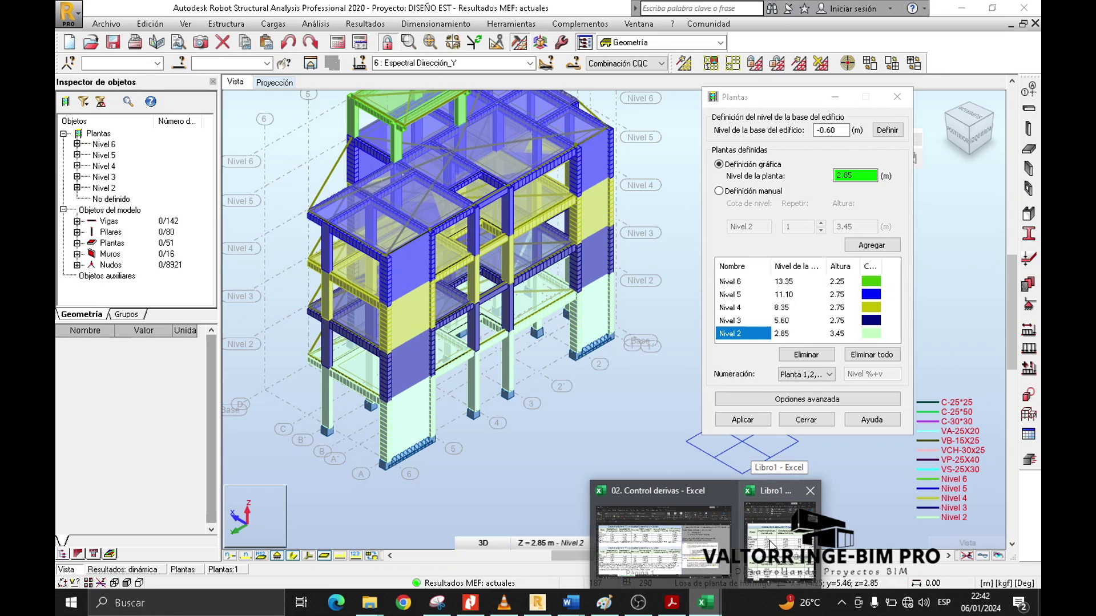
{"action": "left_click", "coordinate": [777, 562]}
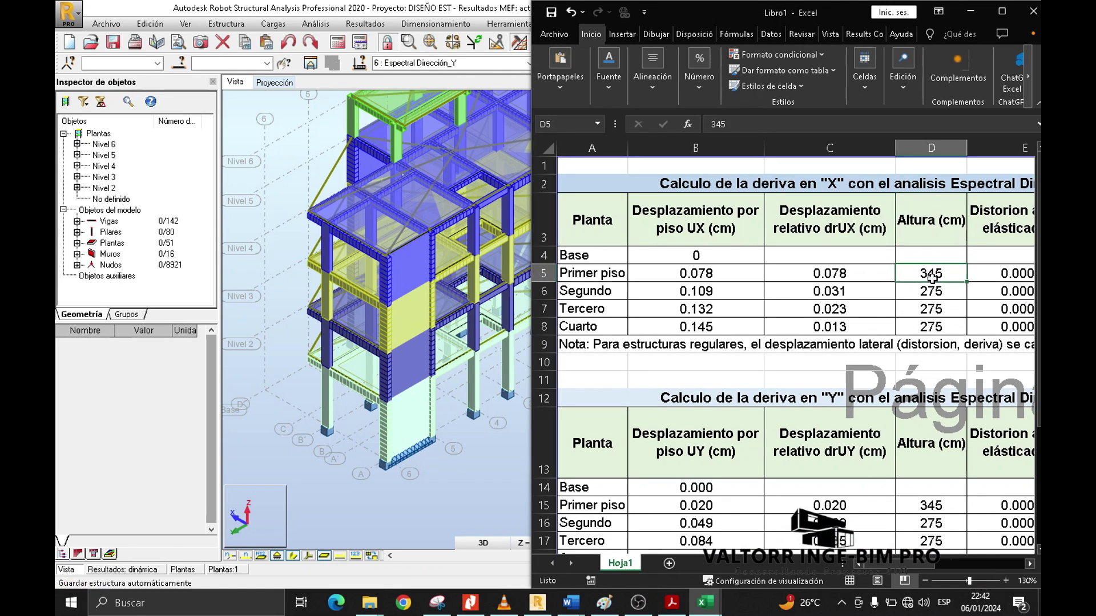
{"action": "left_click", "coordinate": [186, 570]}
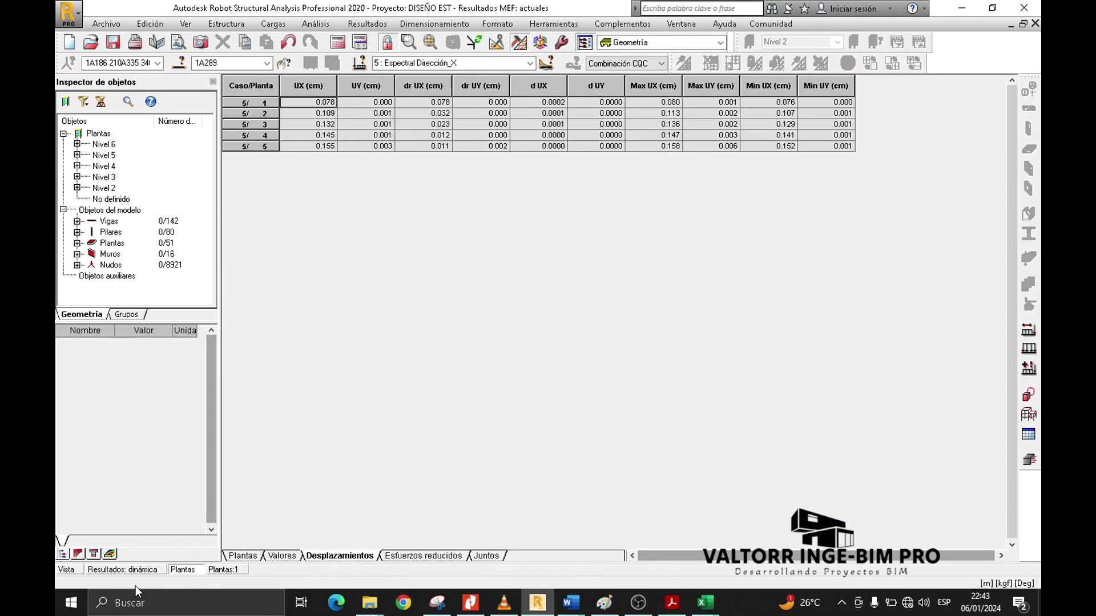
{"action": "left_click", "coordinate": [705, 603]}
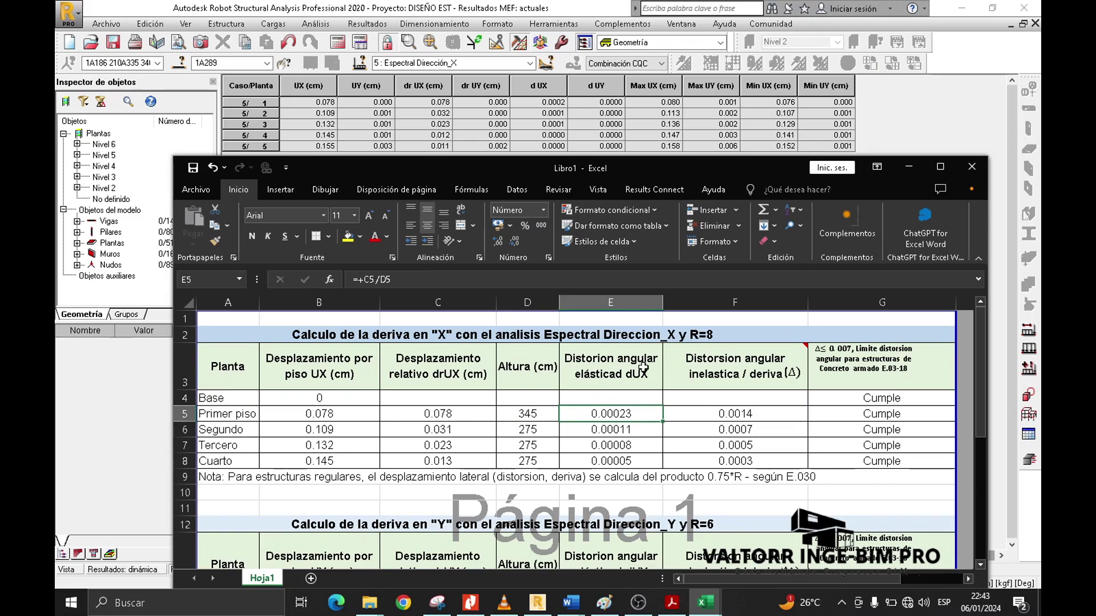
- Reduce the elastic angular distortion dUX values of the four storeys in the "X" table to four decimals
{"action": "left_click", "coordinate": [625, 377]}
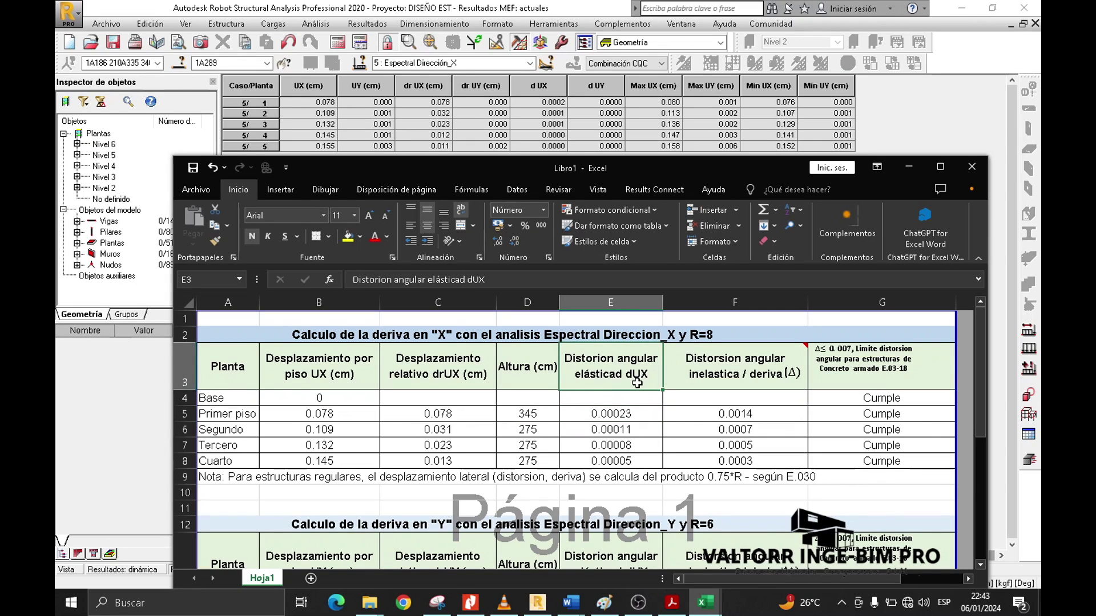
{"action": "left_click", "coordinate": [610, 418]}
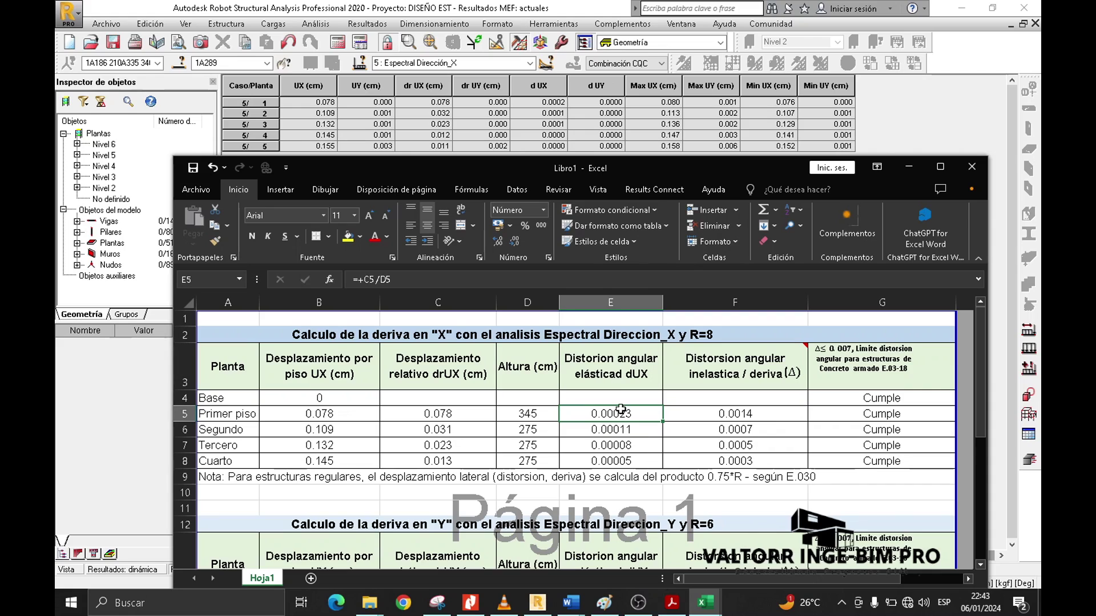
{"action": "left_click_drag", "start_coordinate": [622, 416], "coordinate": [617, 461]}
{"action": "left_click", "coordinate": [512, 242]}
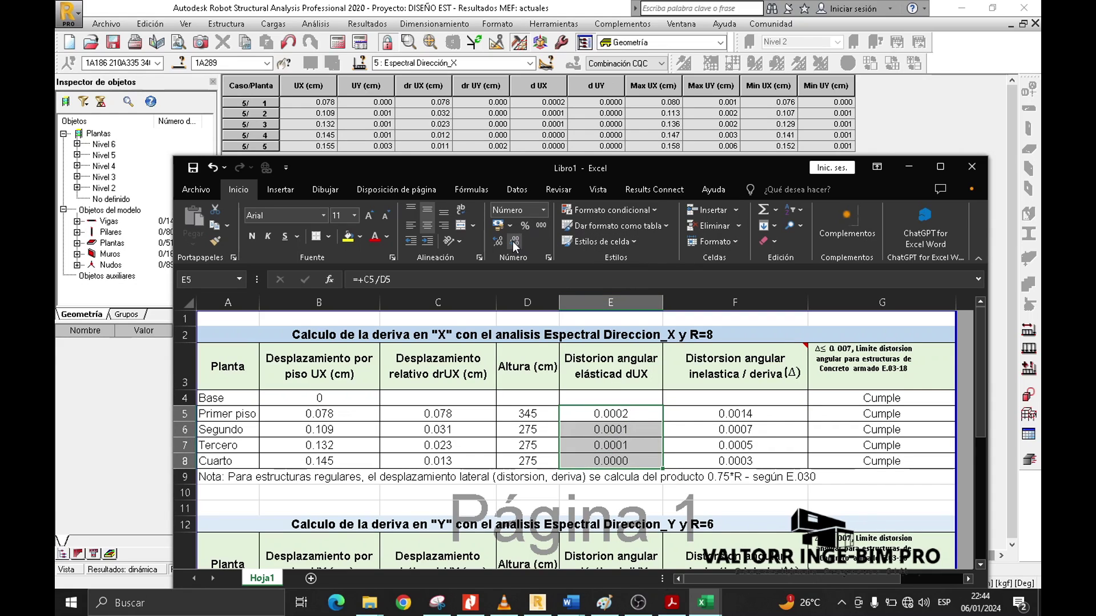
- Examine the dUX formulas of the first three storeys, tracing the relative displacement and Altura cells they divide
{"action": "left_click", "coordinate": [614, 417]}
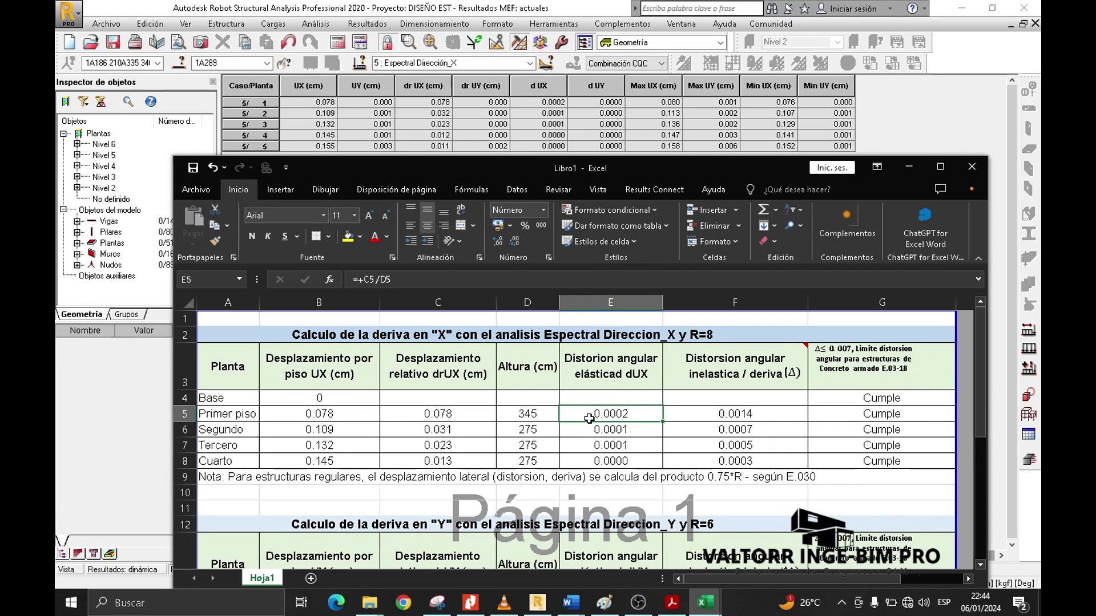
{"action": "double_click", "coordinate": [593, 417]}
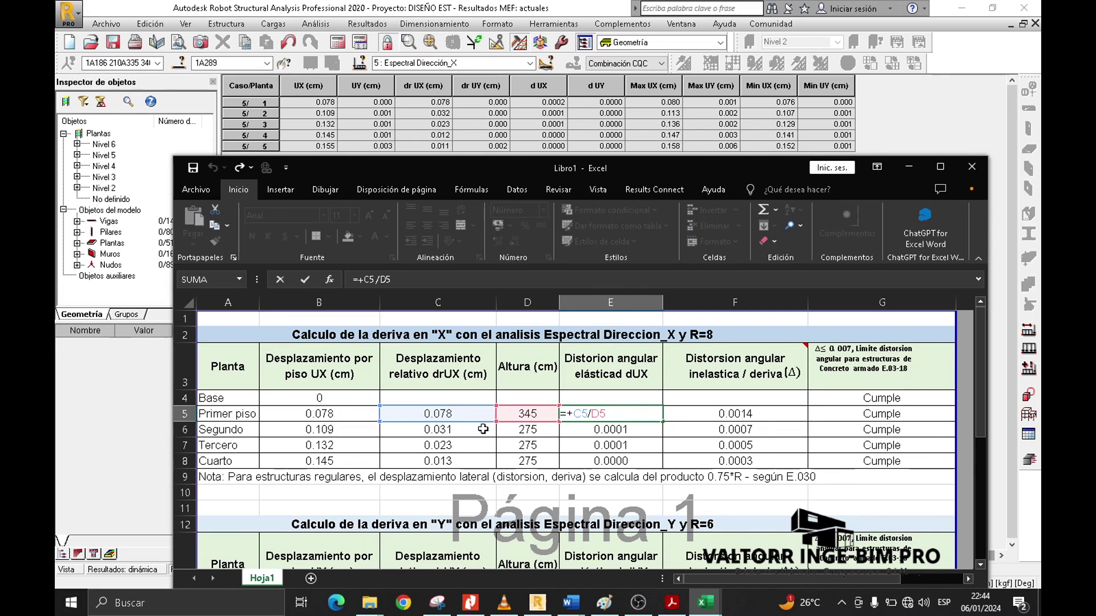
{"action": "key", "text": "Return"}
{"action": "double_click", "coordinate": [594, 432]}
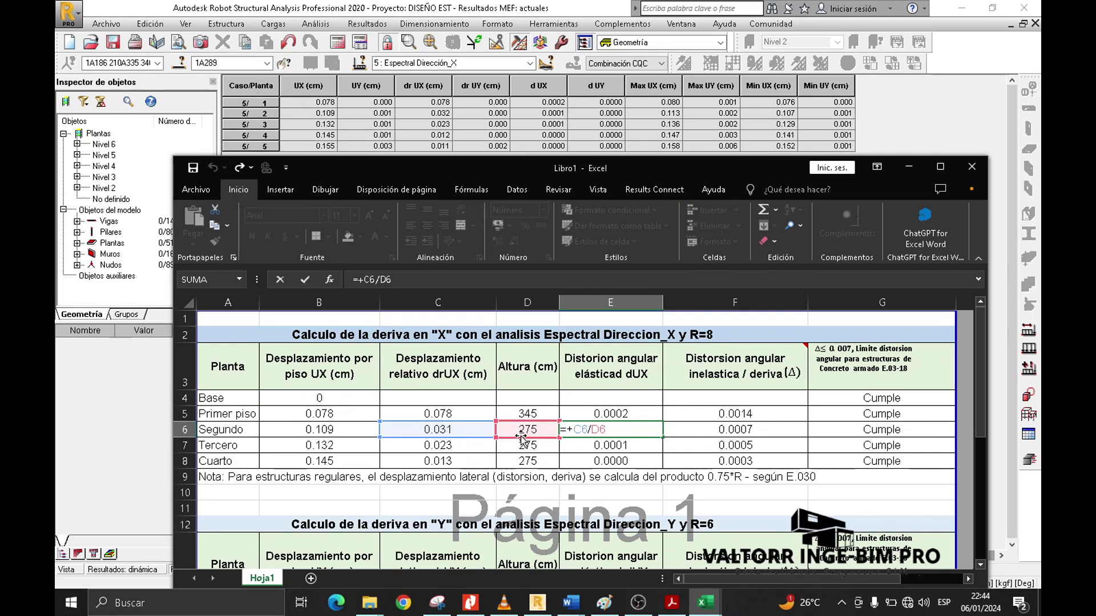
{"action": "key", "text": "Return"}
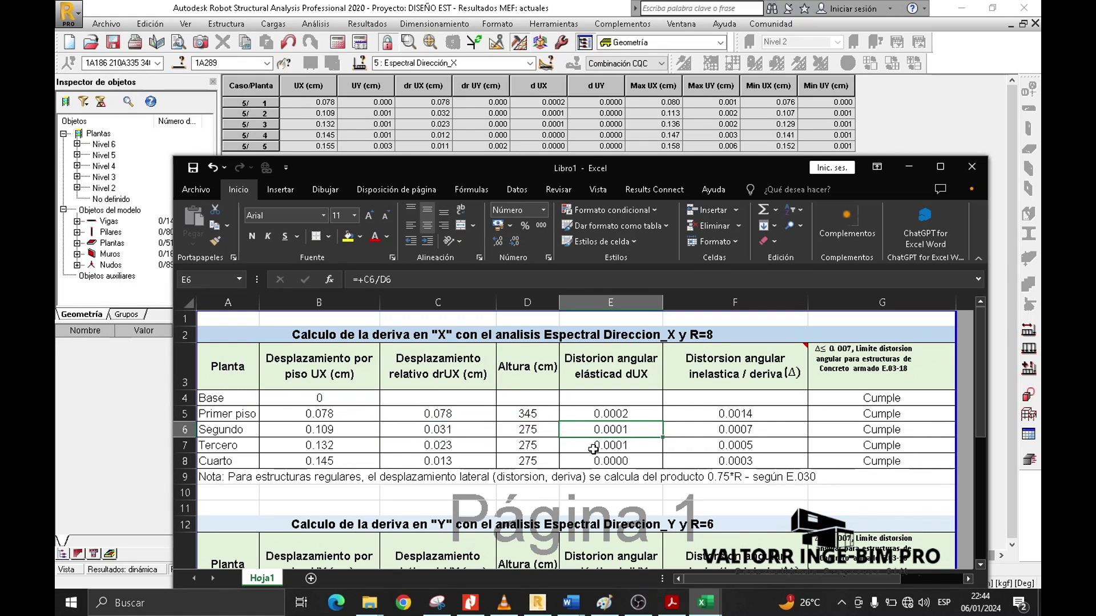
{"action": "double_click", "coordinate": [591, 446]}
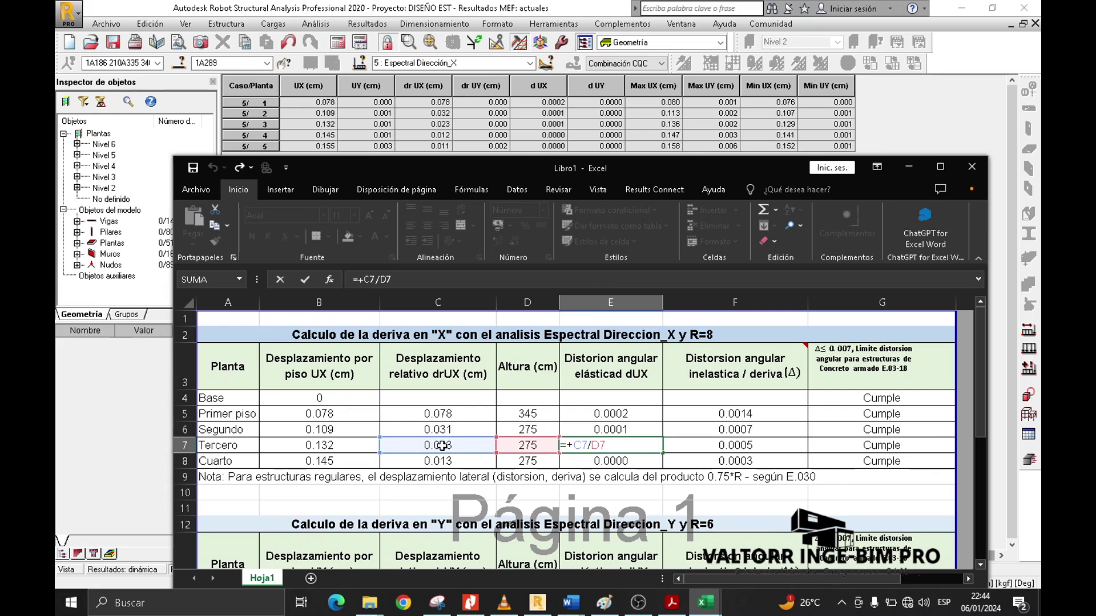
{"action": "key", "text": "Escape"}
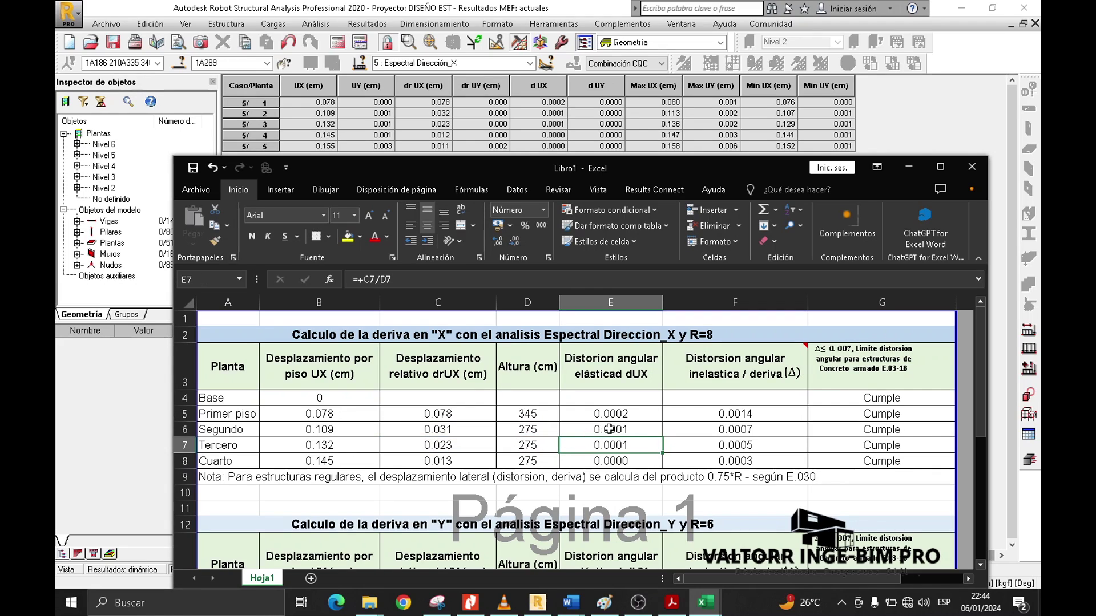
{"action": "left_click", "coordinate": [606, 430]}
{"action": "left_click", "coordinate": [612, 415]}
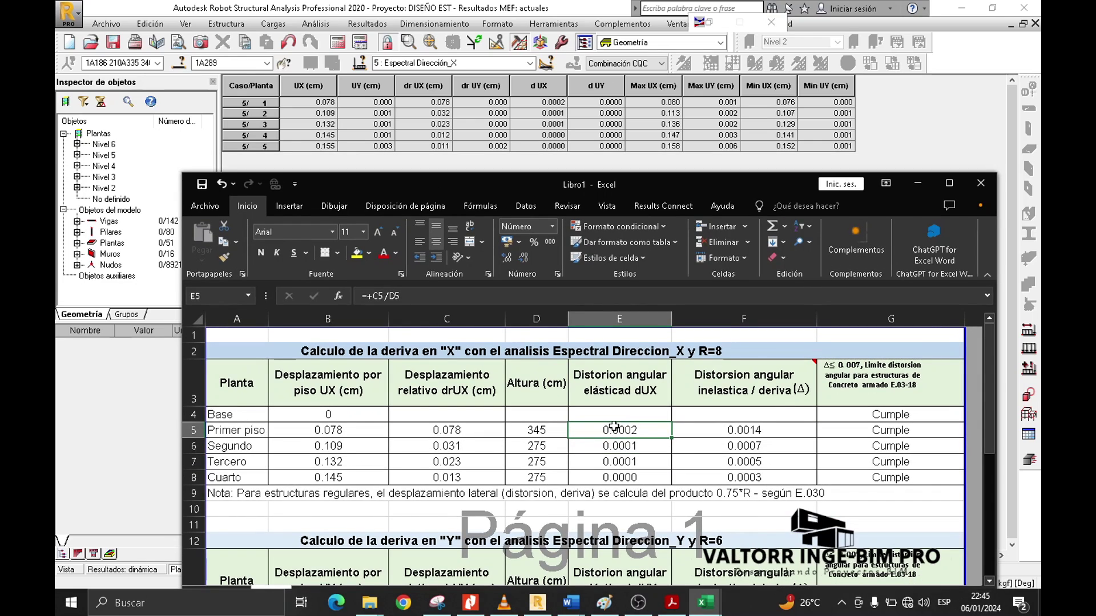
- Examine the inelastic distortion formulas of the first two storeys in the "X" table, including the 0.75*8 factor
{"action": "left_click", "coordinate": [732, 388]}
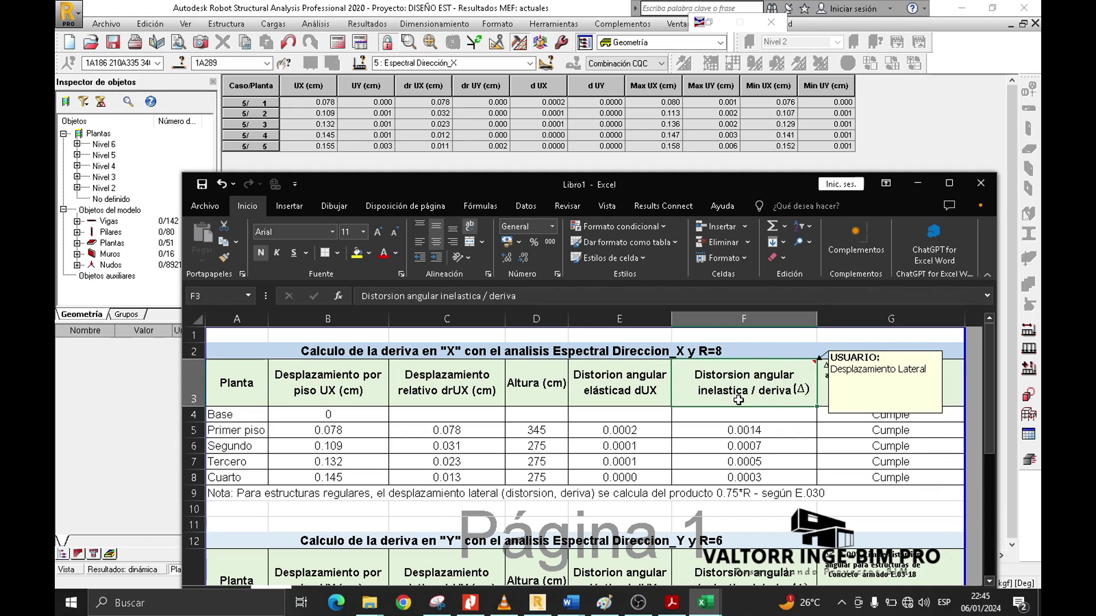
{"action": "left_click", "coordinate": [712, 430]}
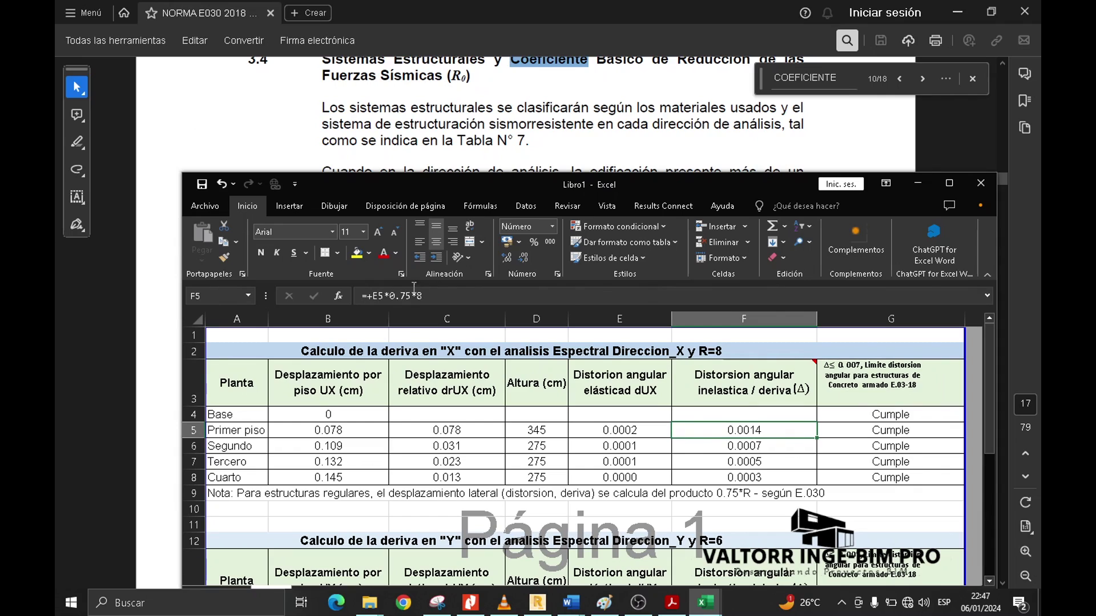
{"action": "double_click", "coordinate": [736, 429]}
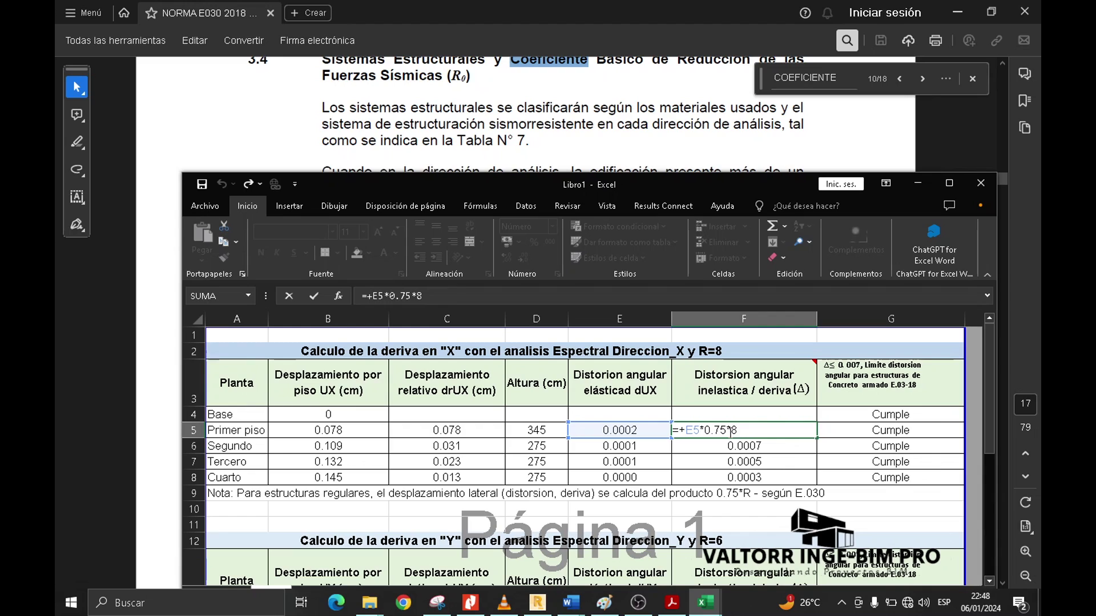
{"action": "key", "text": "Return"}
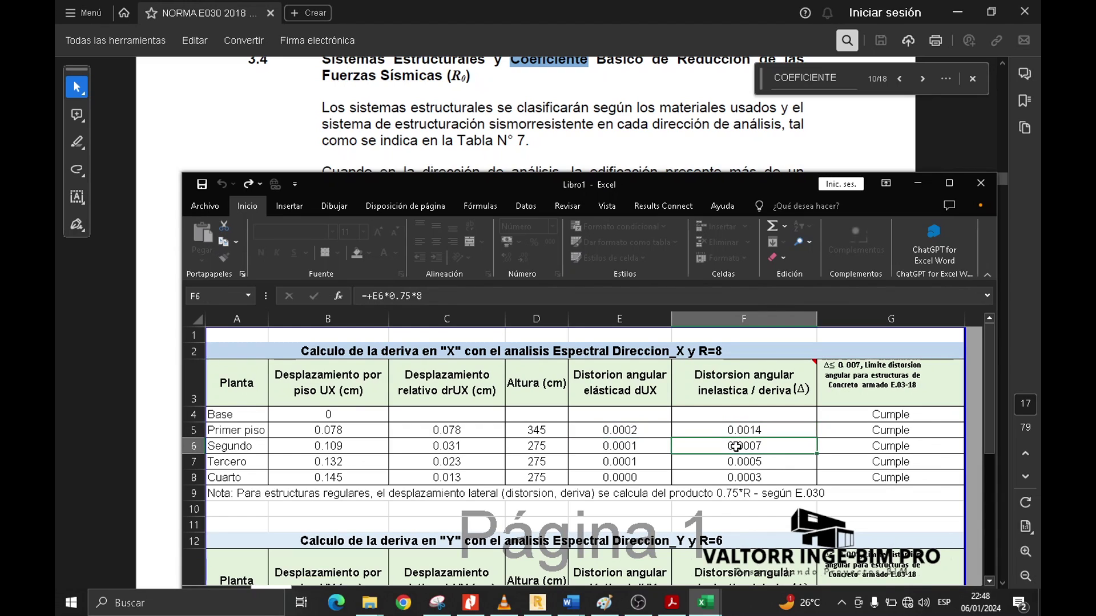
{"action": "double_click", "coordinate": [748, 447]}
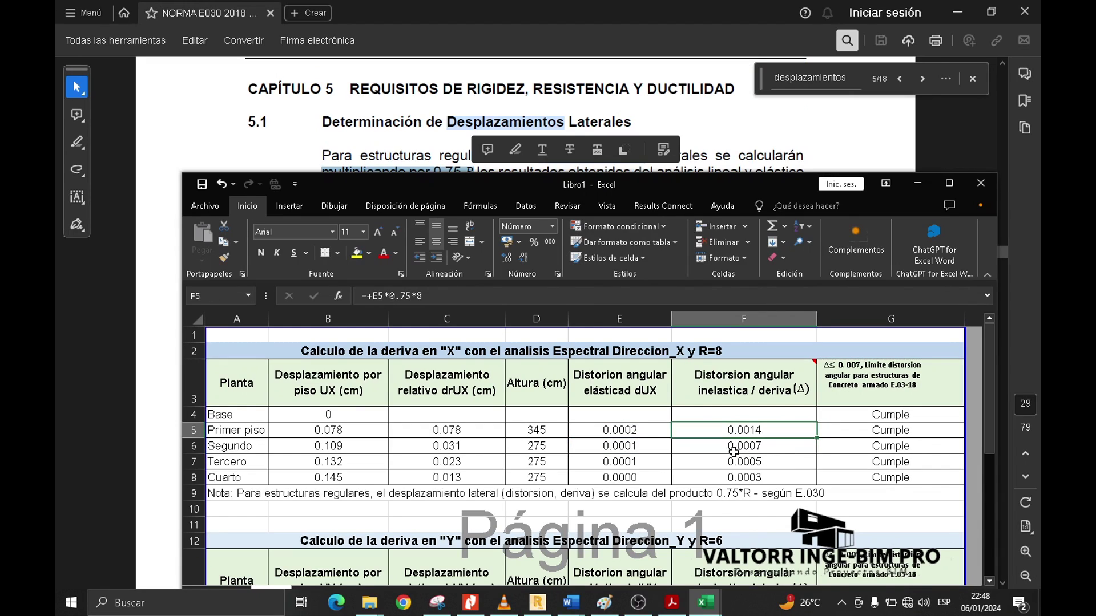
{"action": "left_click", "coordinate": [754, 434]}
{"action": "scroll", "coordinate": [758, 439], "scroll_direction": "down", "scroll_amount": 1}
{"action": "scroll", "coordinate": [759, 439], "scroll_direction": "up", "scroll_amount": 1}
{"action": "left_click", "coordinate": [732, 446]}
- Look over the inelastic drift column of the "X" table from its heading down through all four storeys
{"action": "left_click", "coordinate": [762, 400]}
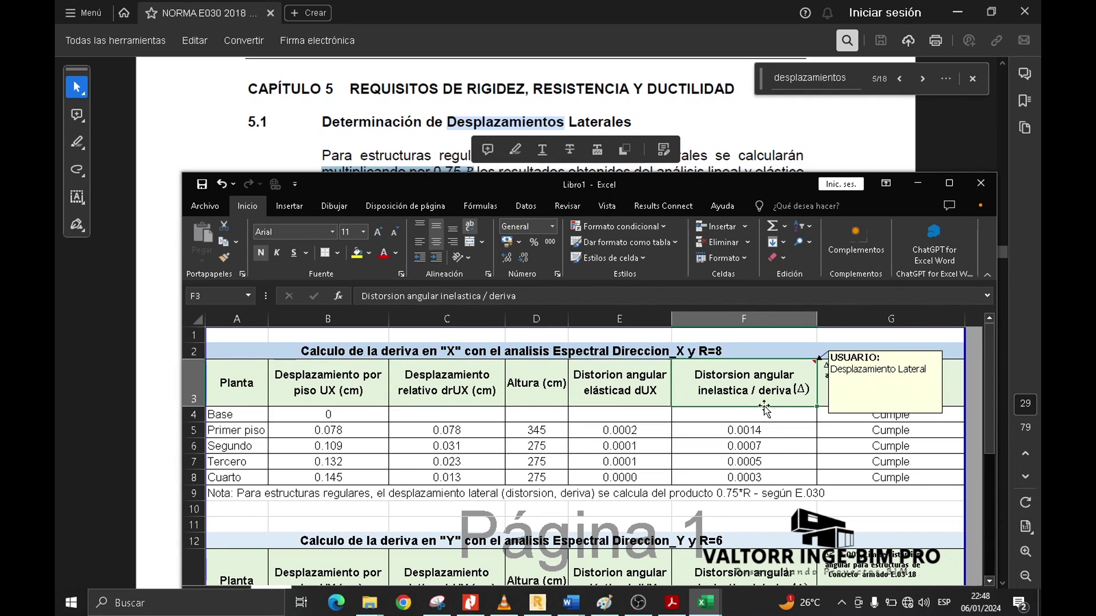
{"action": "left_click", "coordinate": [745, 430]}
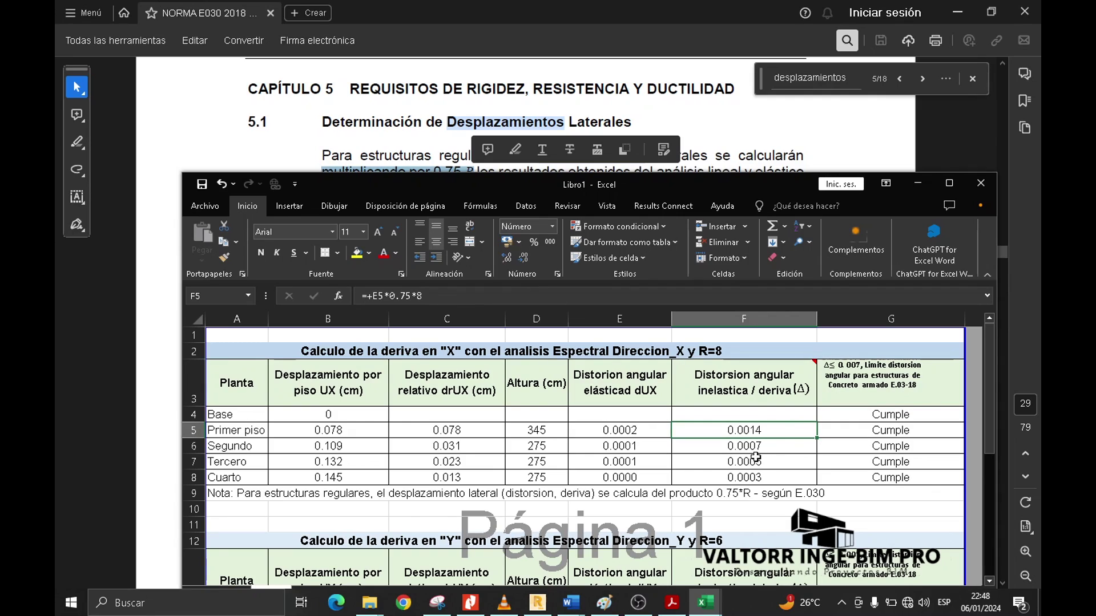
{"action": "left_click", "coordinate": [764, 448]}
{"action": "left_click", "coordinate": [760, 463]}
{"action": "left_click", "coordinate": [755, 476]}
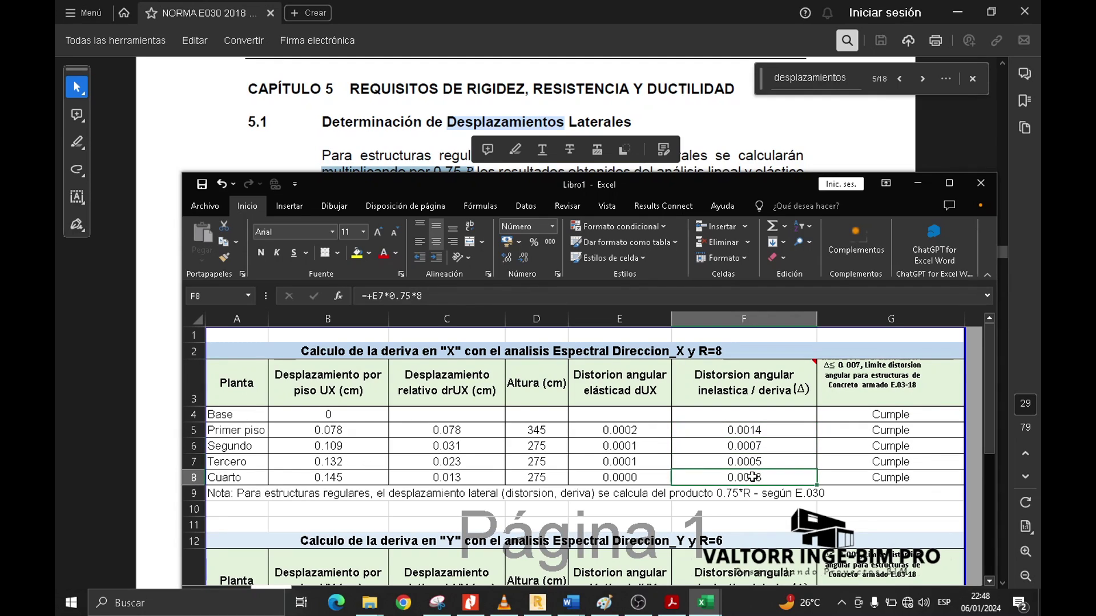
- Compare the four inelastic X drifts with the 0.007 limit for reinforced concrete and review their Cumple entries
{"action": "left_click", "coordinate": [875, 414]}
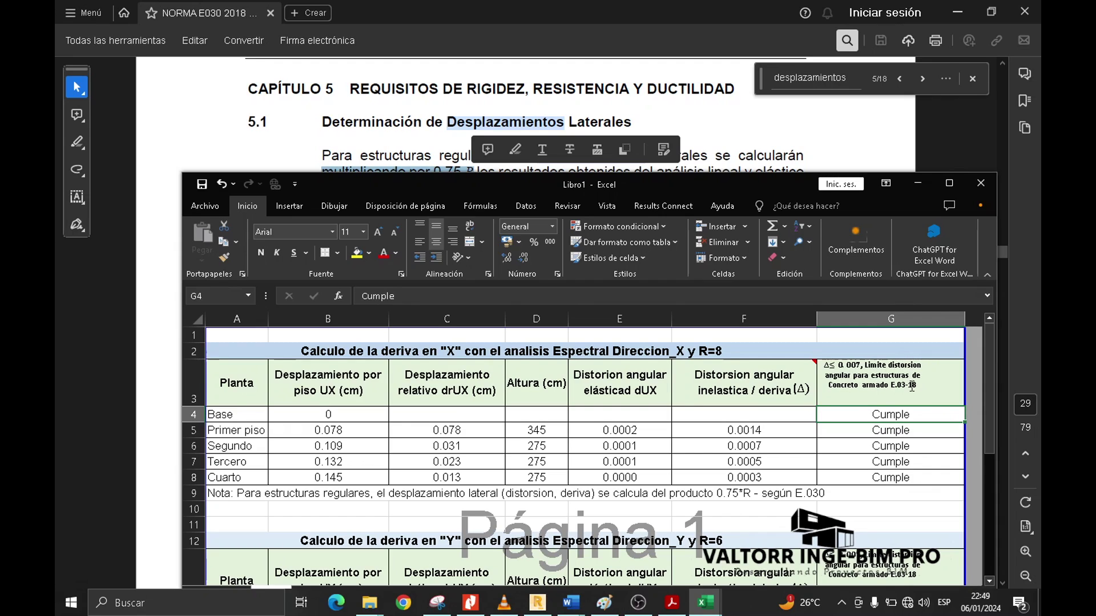
{"action": "left_click", "coordinate": [758, 431]}
{"action": "left_click", "coordinate": [753, 448]}
{"action": "left_click", "coordinate": [750, 463]}
{"action": "left_click", "coordinate": [759, 479]}
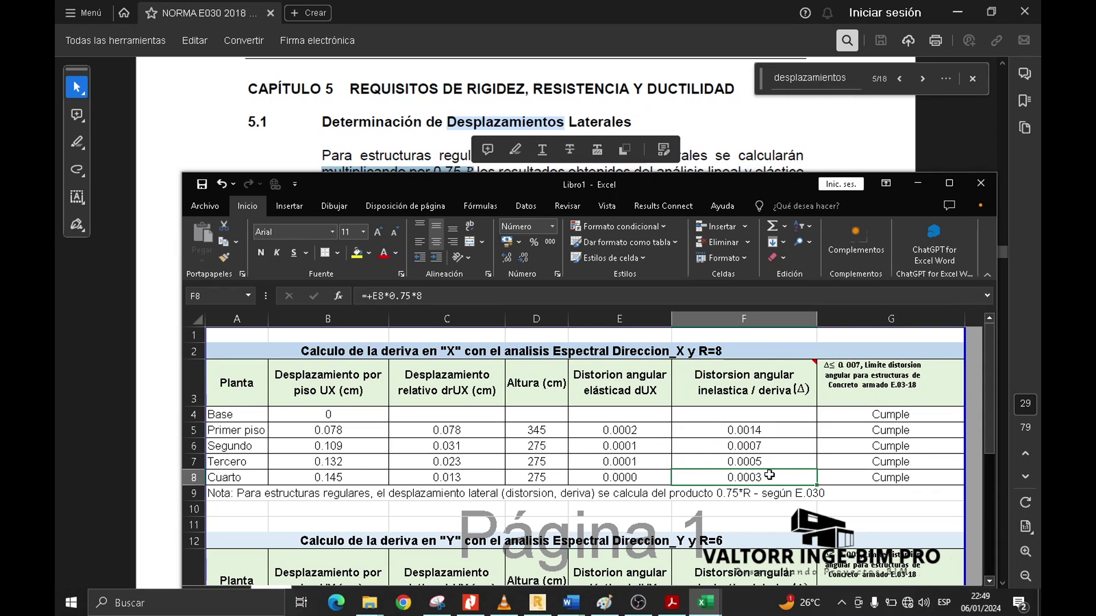
{"action": "left_click_drag", "start_coordinate": [891, 416], "coordinate": [892, 477]}
{"action": "left_click", "coordinate": [852, 460]}
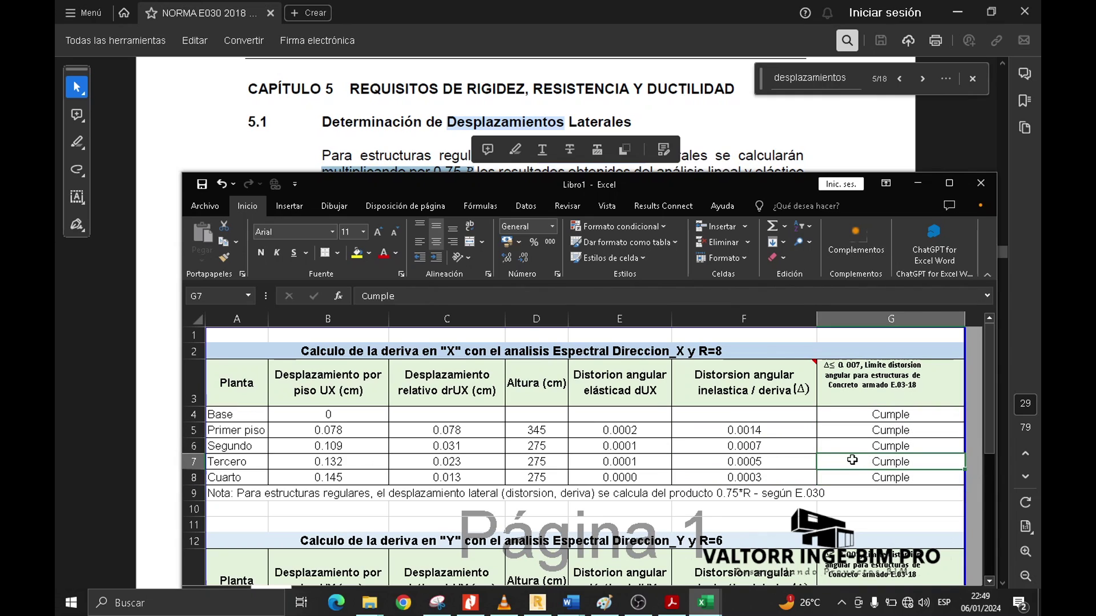
- Locate the UY base displacement in the "Y" drift table and switch Robot's storey results to case 6 : Espectral Dirección_Y
{"action": "scroll", "coordinate": [844, 460], "scroll_direction": "down", "scroll_amount": 1}
{"action": "scroll", "coordinate": [767, 429], "scroll_direction": "up", "scroll_amount": 1}
{"action": "scroll", "coordinate": [739, 462], "scroll_direction": "down", "scroll_amount": 2}
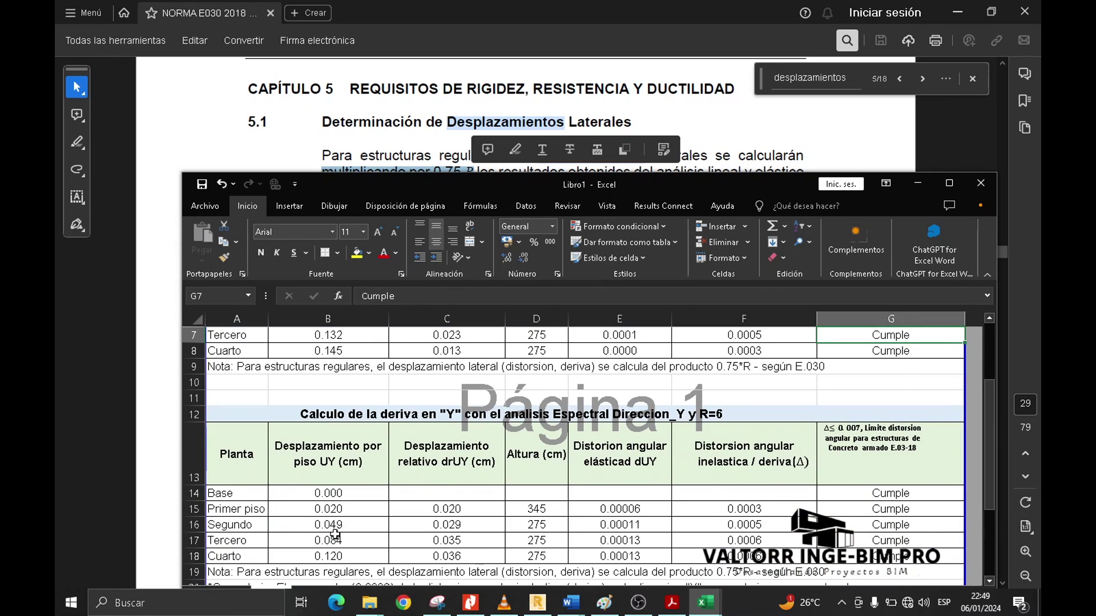
{"action": "left_click", "coordinate": [239, 495]}
{"action": "left_click", "coordinate": [308, 495]}
{"action": "left_click", "coordinate": [545, 604]}
{"action": "left_click", "coordinate": [530, 63]}
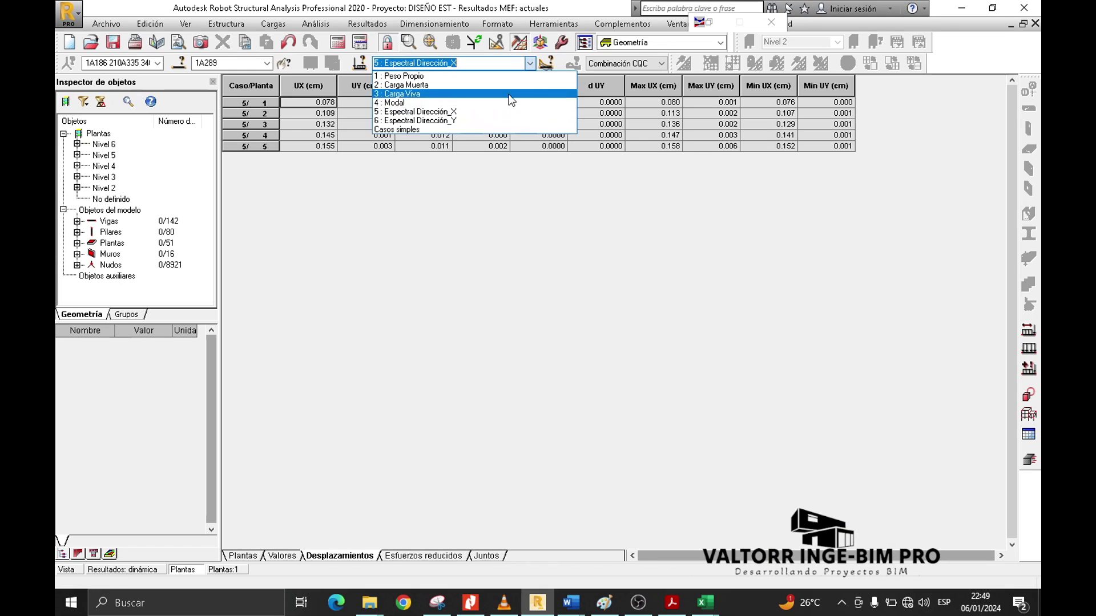
{"action": "left_click", "coordinate": [434, 117]}
- Switch to Excel and fill the UY storey displacements of the "Y" table with 0.006, 0.010, 0.015 and 0.018 cm
{"action": "left_click", "coordinate": [706, 602]}
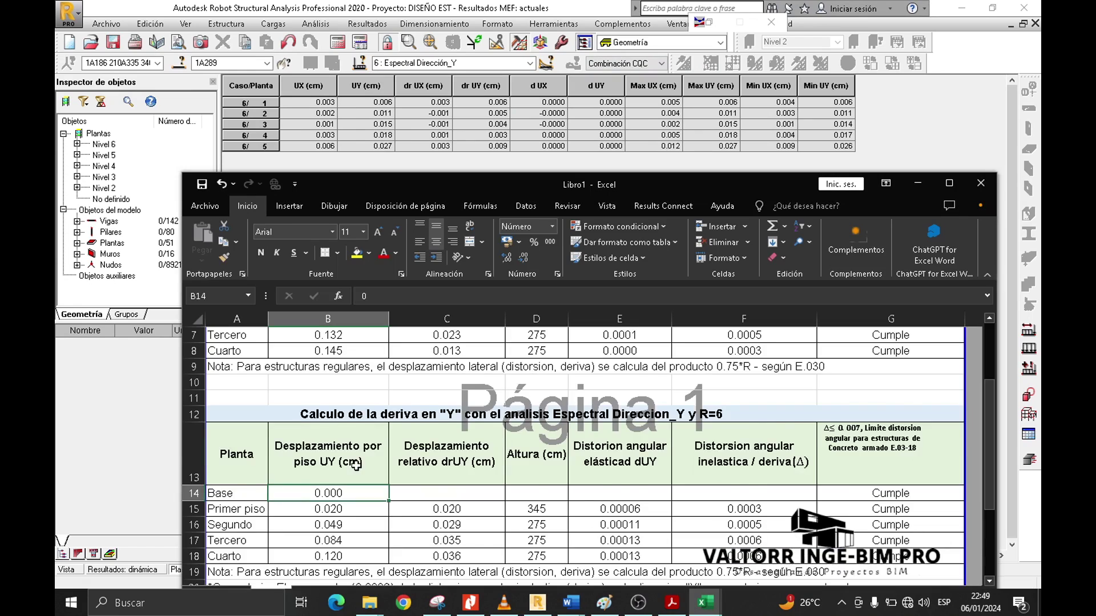
{"action": "scroll", "coordinate": [331, 423], "scroll_direction": "down", "scroll_amount": 2}
{"action": "left_click", "coordinate": [331, 415]}
{"action": "type", "text": "0.006"}
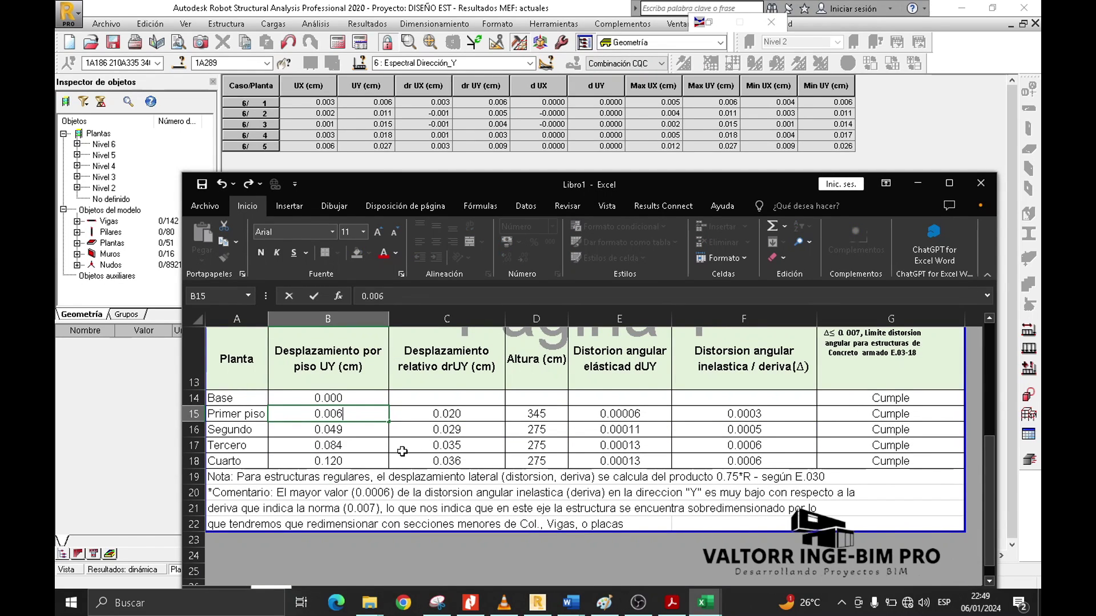
{"action": "left_click", "coordinate": [332, 433]}
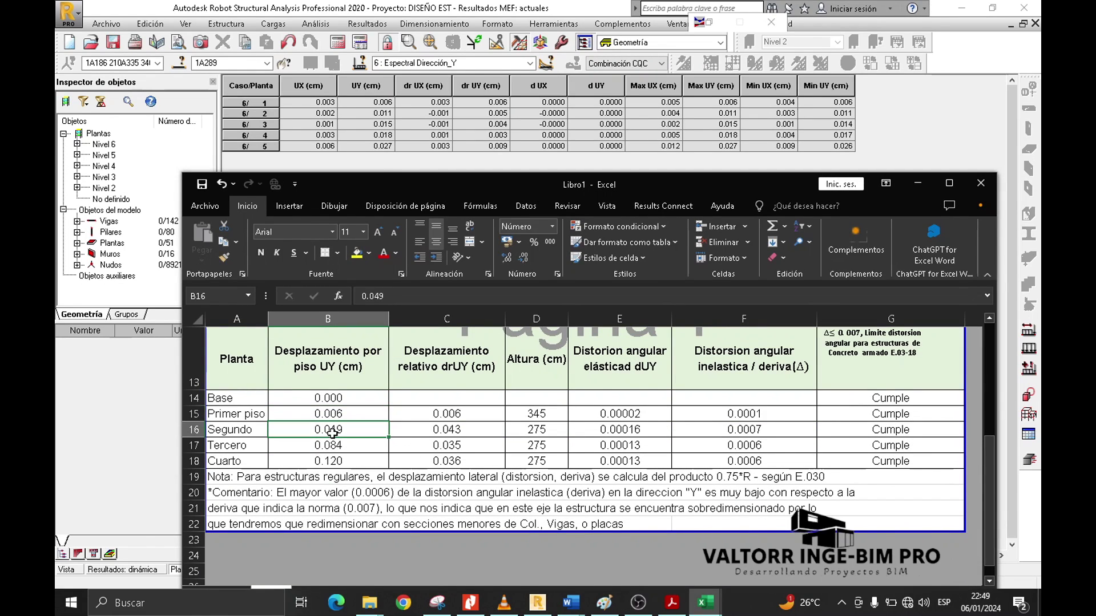
{"action": "type", "text": "0.010"}
{"action": "left_click", "coordinate": [337, 448]}
{"action": "type", "text": "0.015"}
{"action": "left_click", "coordinate": [337, 461]}
{"action": "type", "text": "0"}
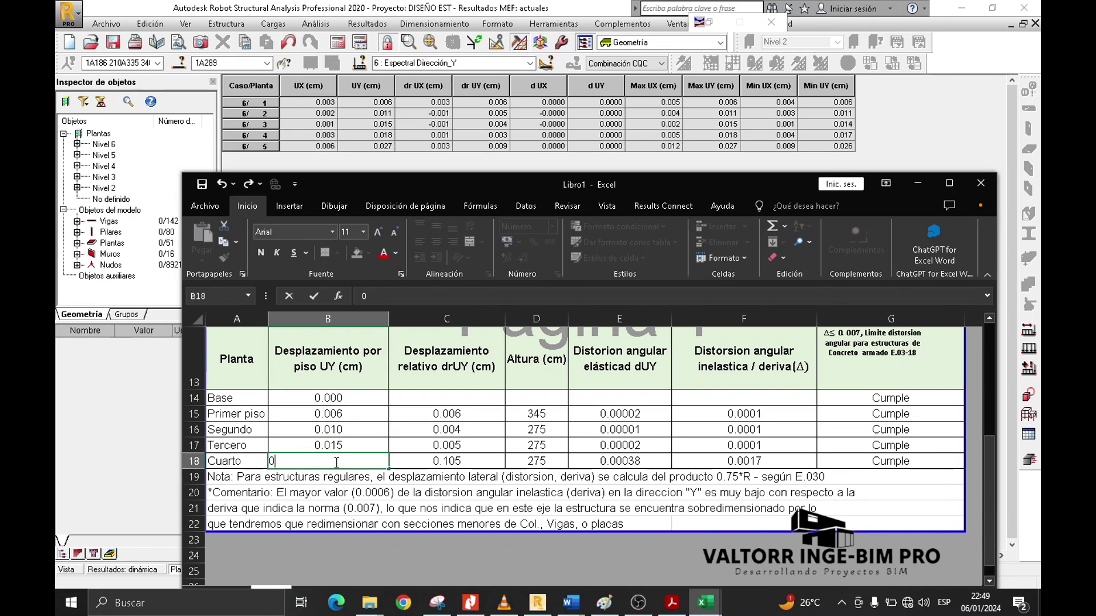
{"action": "type", "text": ".018"}
- Examine the relative displacement drUY column of the "Y" table and how it derives from the storey displacements
{"action": "left_click", "coordinate": [445, 417]}
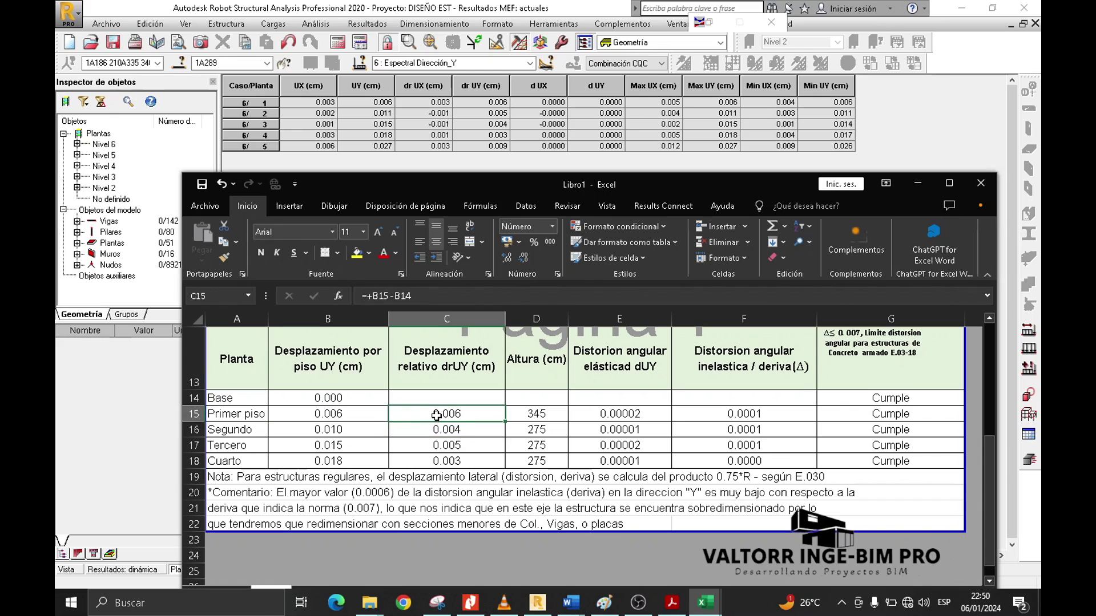
{"action": "left_click", "coordinate": [469, 434]}
{"action": "left_click", "coordinate": [468, 461]}
{"action": "left_click", "coordinate": [337, 436]}
{"action": "left_click", "coordinate": [458, 427]}
- Review the first storey's height and the elastic distortions dUY of all four storeys against Robot's d UY results
{"action": "left_click", "coordinate": [543, 416]}
{"action": "left_click", "coordinate": [606, 415]}
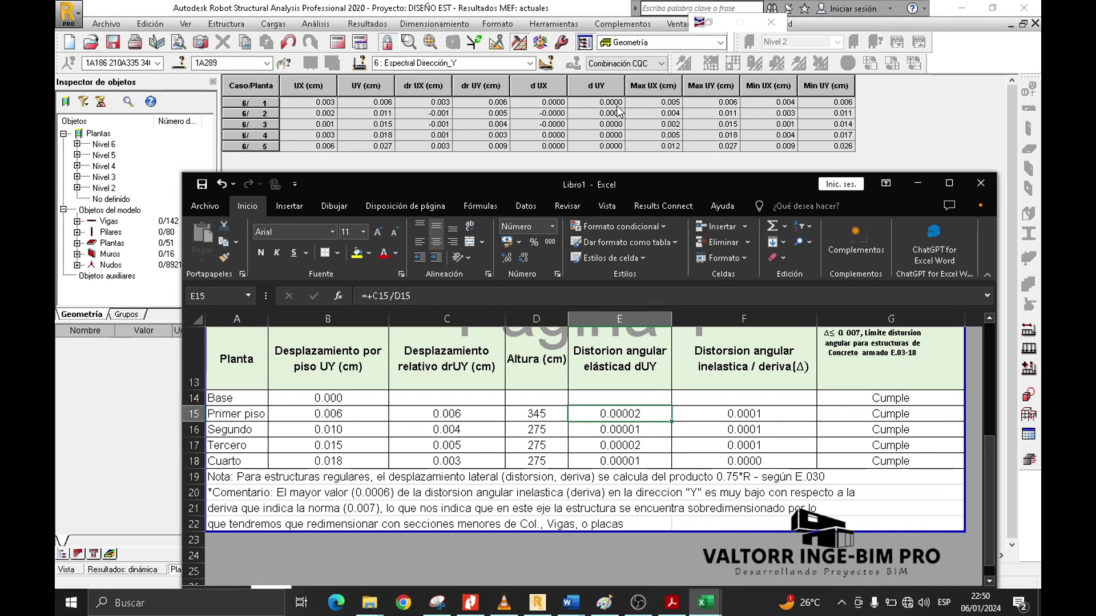
{"action": "left_click", "coordinate": [638, 430]}
{"action": "left_click", "coordinate": [640, 450]}
{"action": "left_click", "coordinate": [645, 462]}
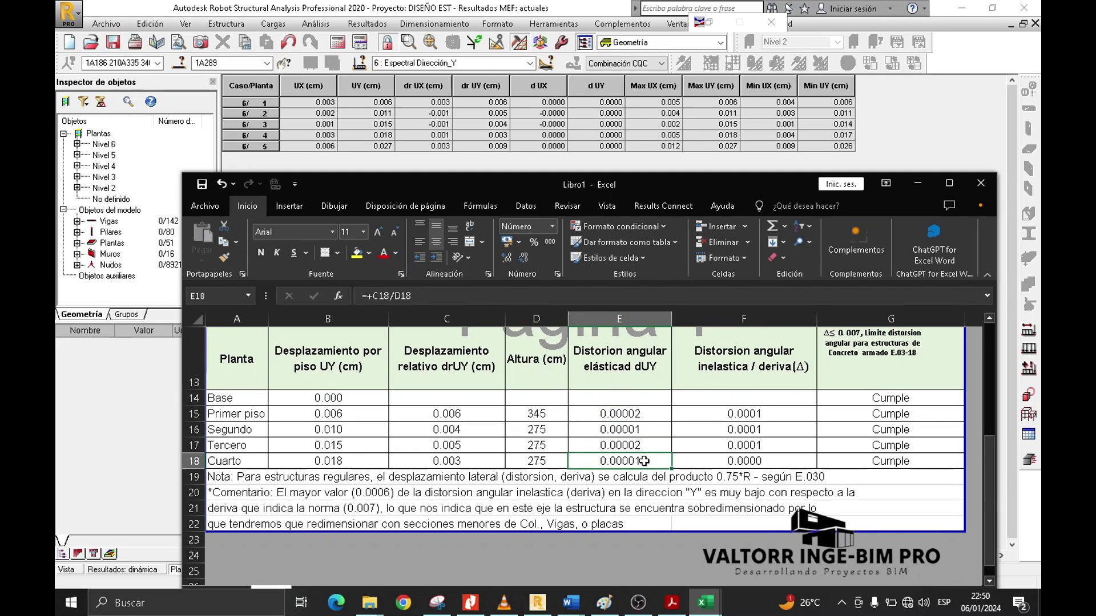
- Examine the inelastic distortion formula of the "Y" table's first storey, including the 0.75*6 factor, and the storeys below it
{"action": "left_click", "coordinate": [753, 416]}
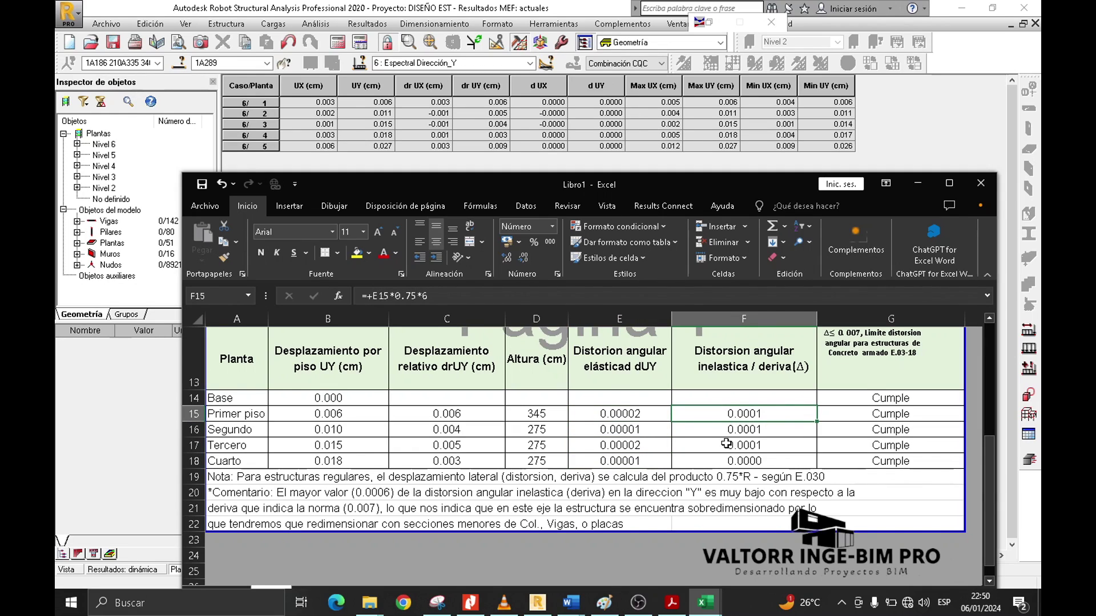
{"action": "scroll", "coordinate": [725, 442], "scroll_direction": "up", "scroll_amount": 1}
{"action": "scroll", "coordinate": [723, 442], "scroll_direction": "down", "scroll_amount": 1}
{"action": "scroll", "coordinate": [780, 408], "scroll_direction": "up", "scroll_amount": 1}
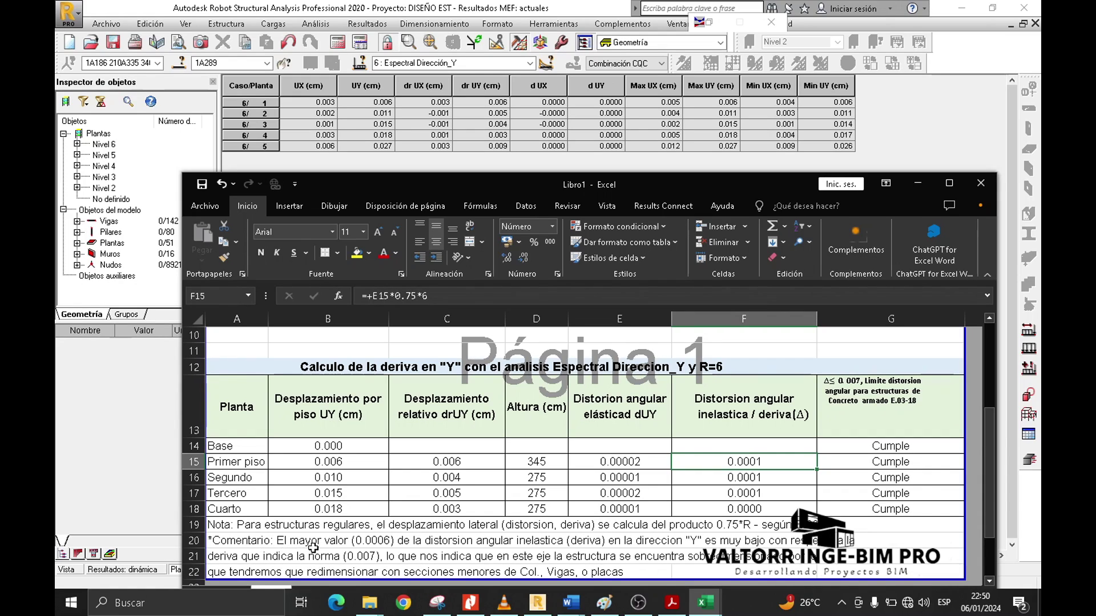
- Change the largest inelastic distortion quoted in the comment below the "Y" table to 0.0001
{"action": "left_click", "coordinate": [384, 542]}
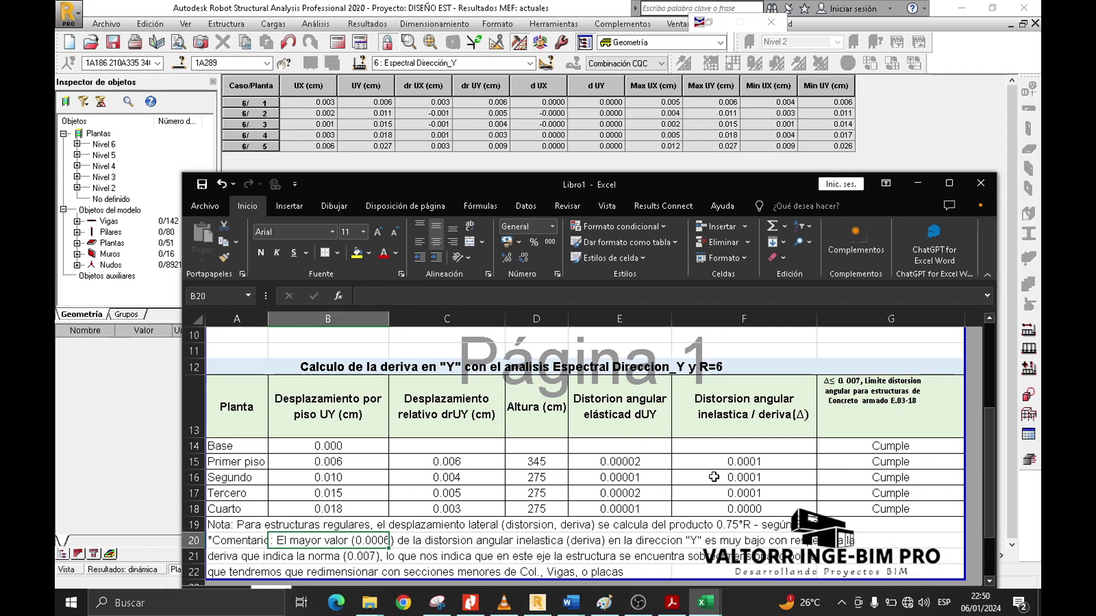
{"action": "scroll", "coordinate": [692, 477], "scroll_direction": "down", "scroll_amount": 1}
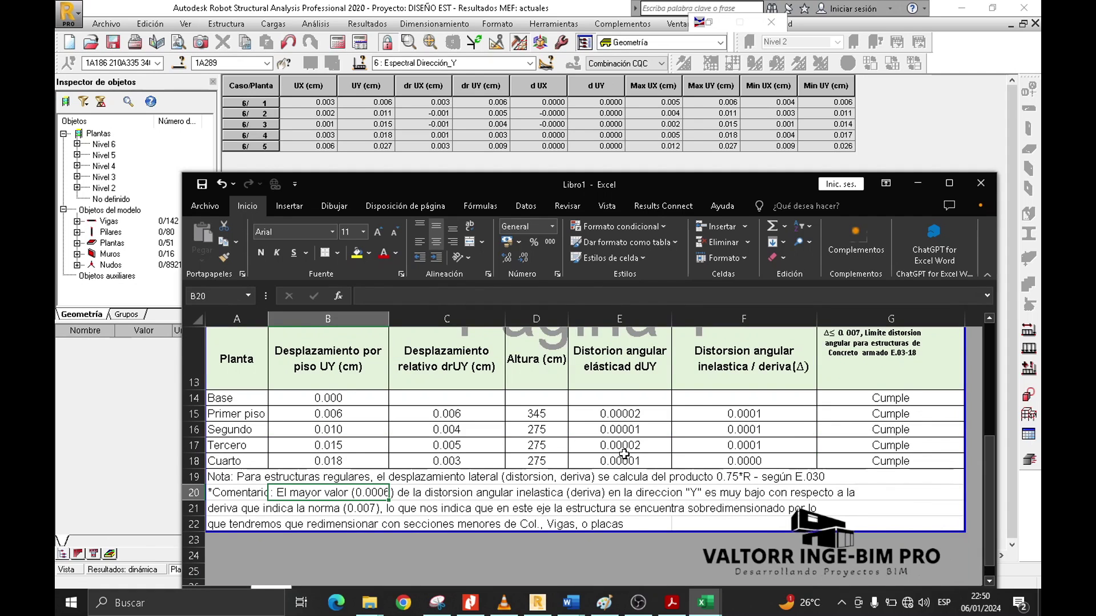
{"action": "double_click", "coordinate": [380, 492]}
{"action": "double_click", "coordinate": [239, 494]}
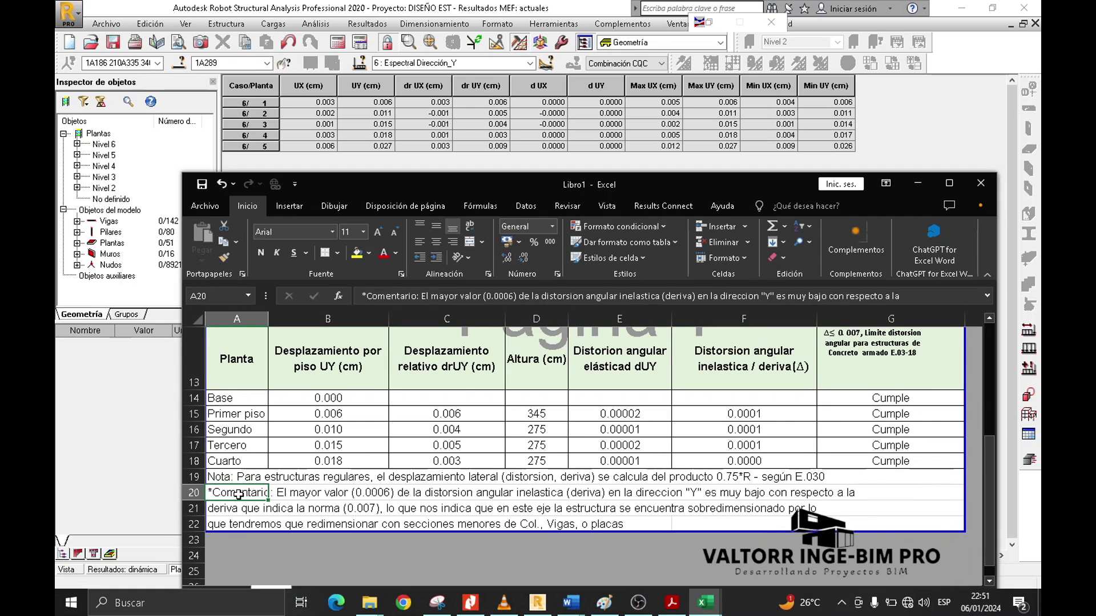
{"action": "left_click", "coordinate": [391, 493]}
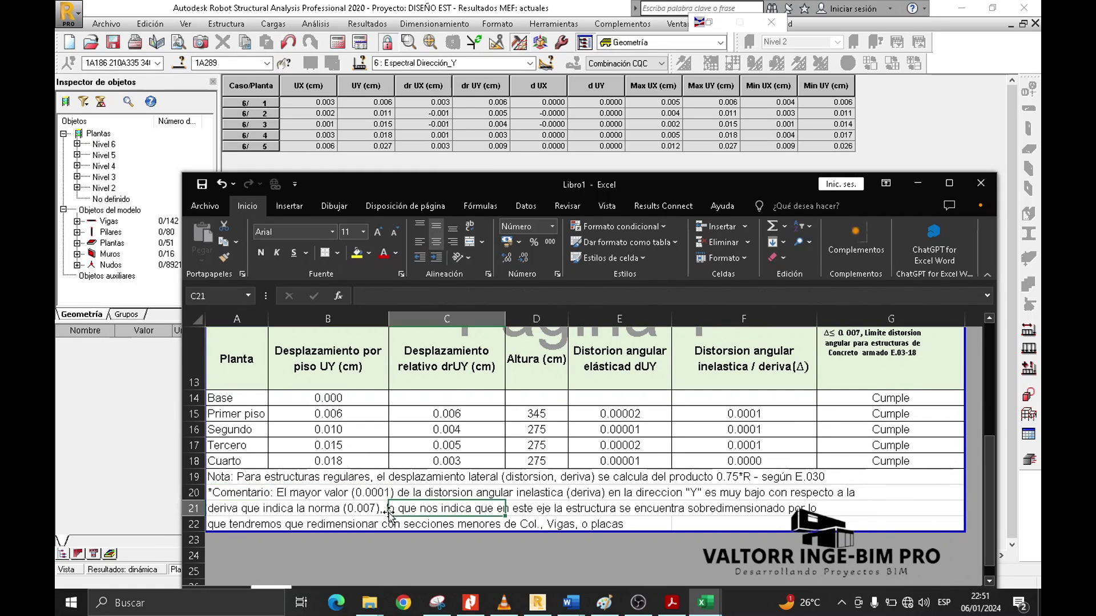
- Read through the comment below the "Y" table about the 0.007 limit, the oversized structure and resizing columns, beams or walls
{"action": "left_click", "coordinate": [296, 501]}
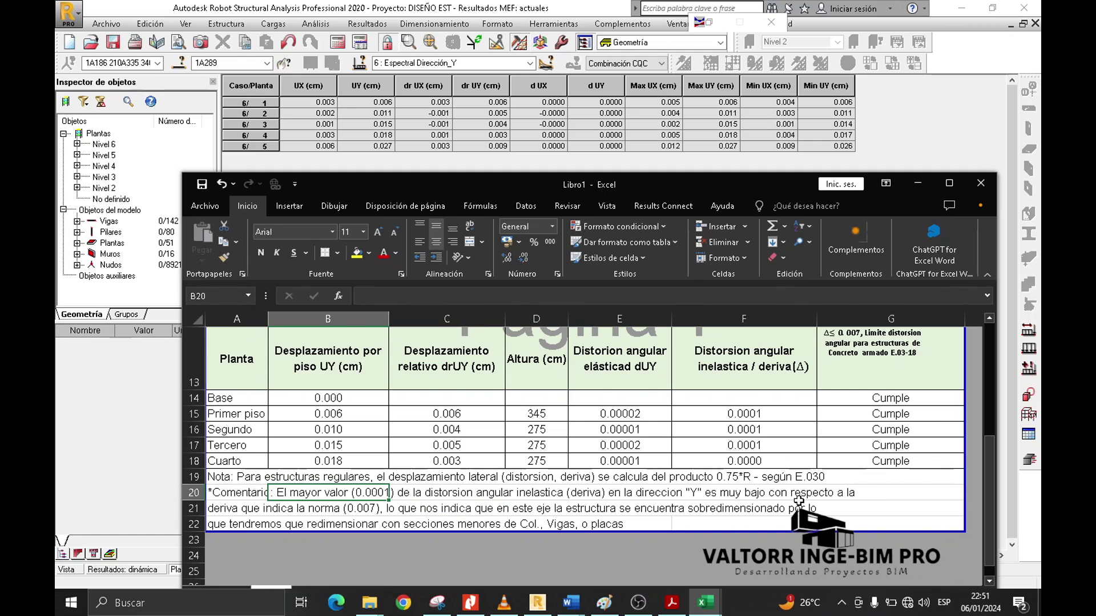
{"action": "left_click", "coordinate": [229, 514]}
{"action": "left_click", "coordinate": [364, 512]}
{"action": "left_click", "coordinate": [417, 518]}
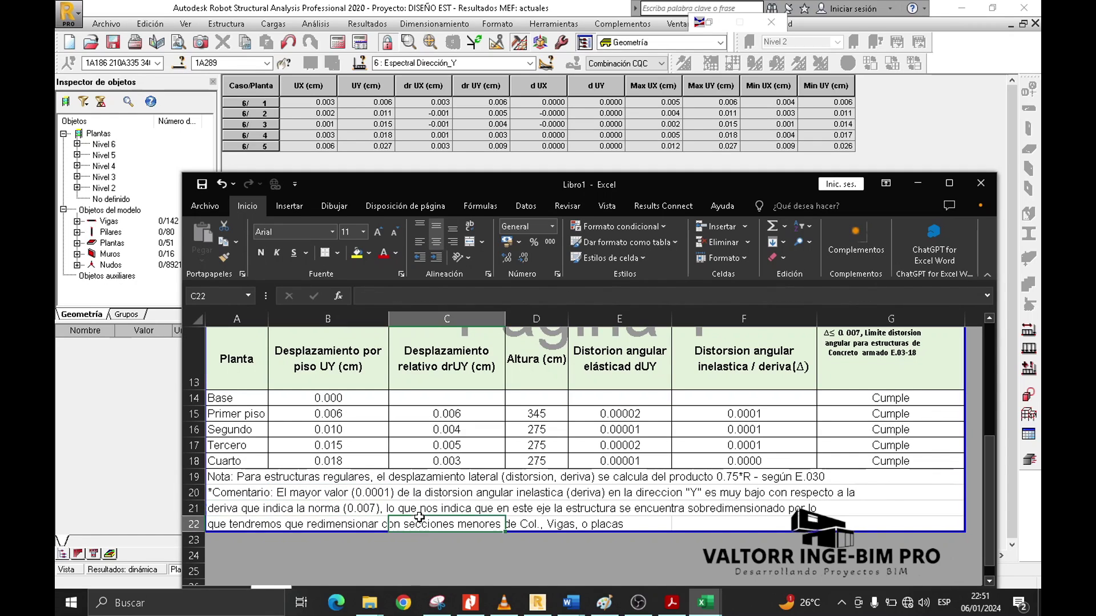
{"action": "left_click", "coordinate": [266, 541]}
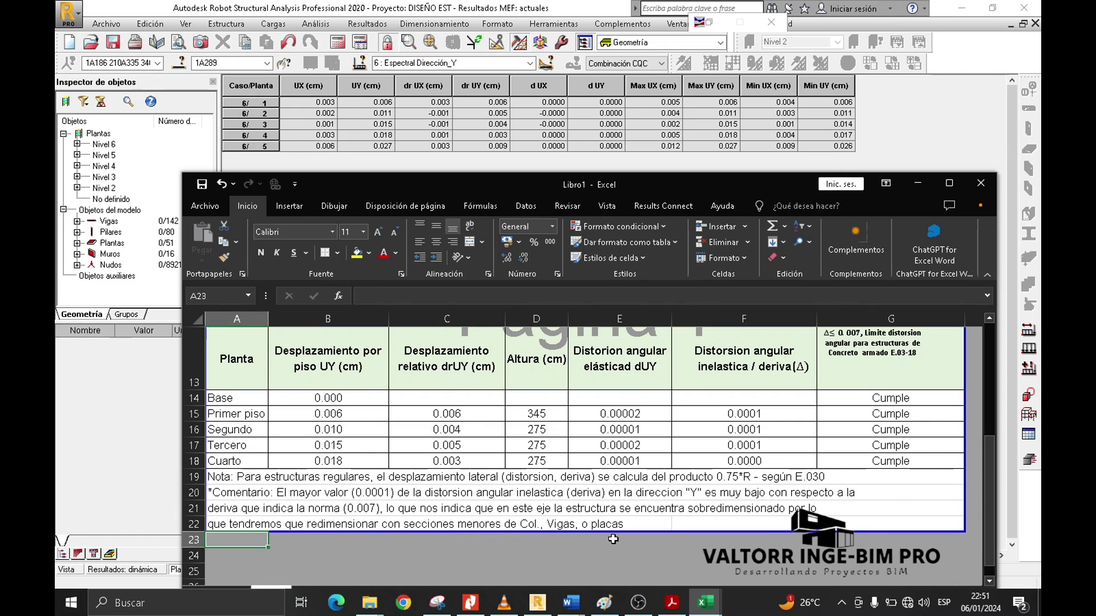
{"action": "left_click", "coordinate": [547, 528]}
{"action": "left_click", "coordinate": [229, 522]}
{"action": "left_click", "coordinate": [601, 524]}
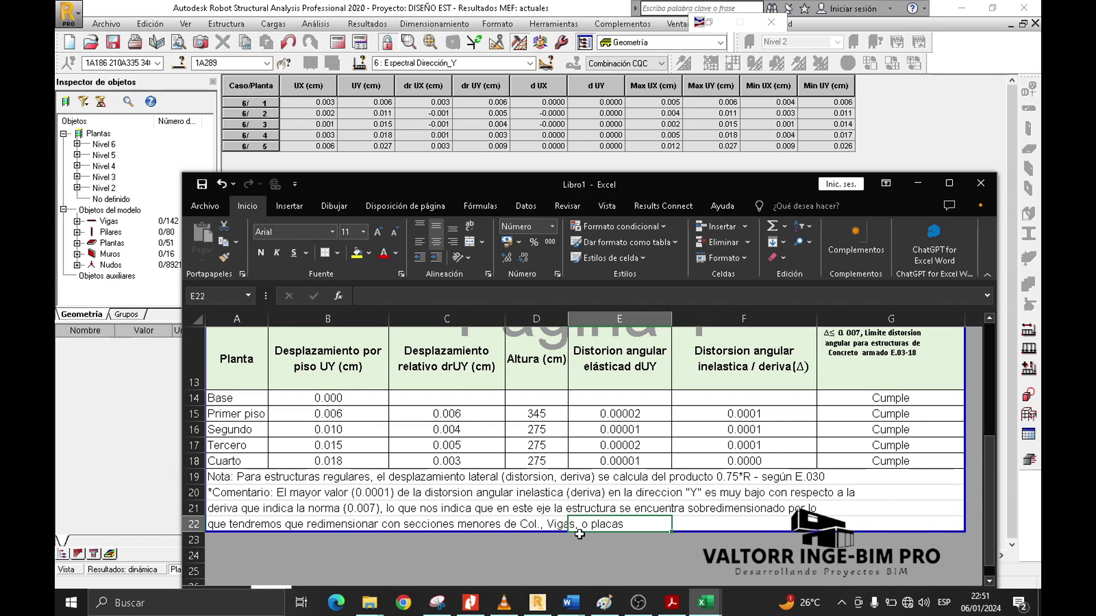
{"action": "left_click", "coordinate": [564, 555]}
- Review the "Y" drift table's title with its reduction factor R=6, its column headings and its distortion values
{"action": "scroll", "coordinate": [593, 558], "scroll_direction": "up", "scroll_amount": 2}
{"action": "scroll", "coordinate": [593, 558], "scroll_direction": "down", "scroll_amount": 1}
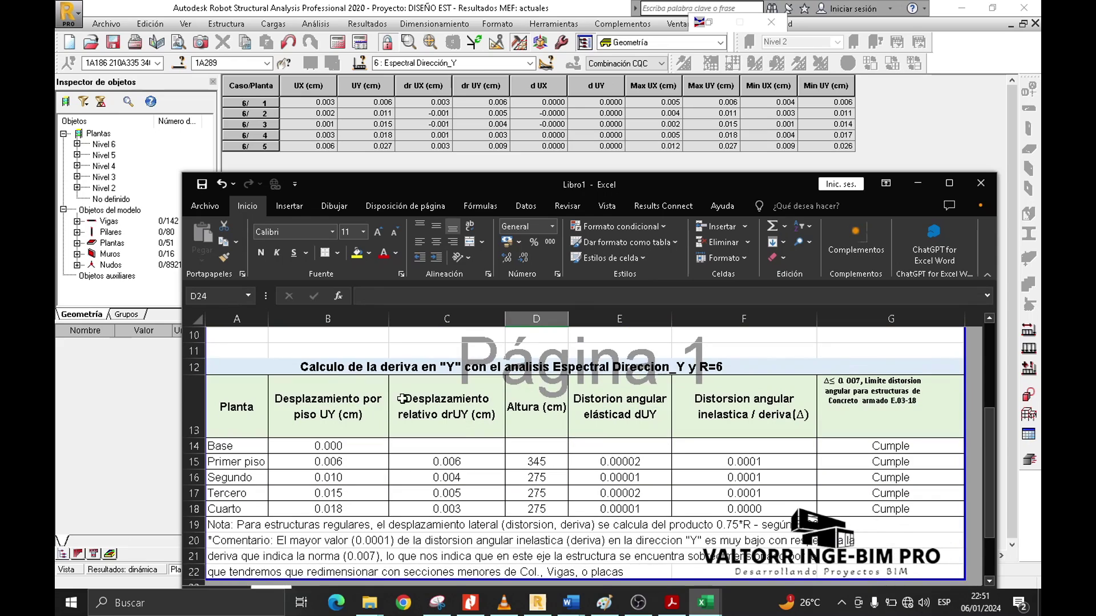
{"action": "left_click", "coordinate": [324, 365]}
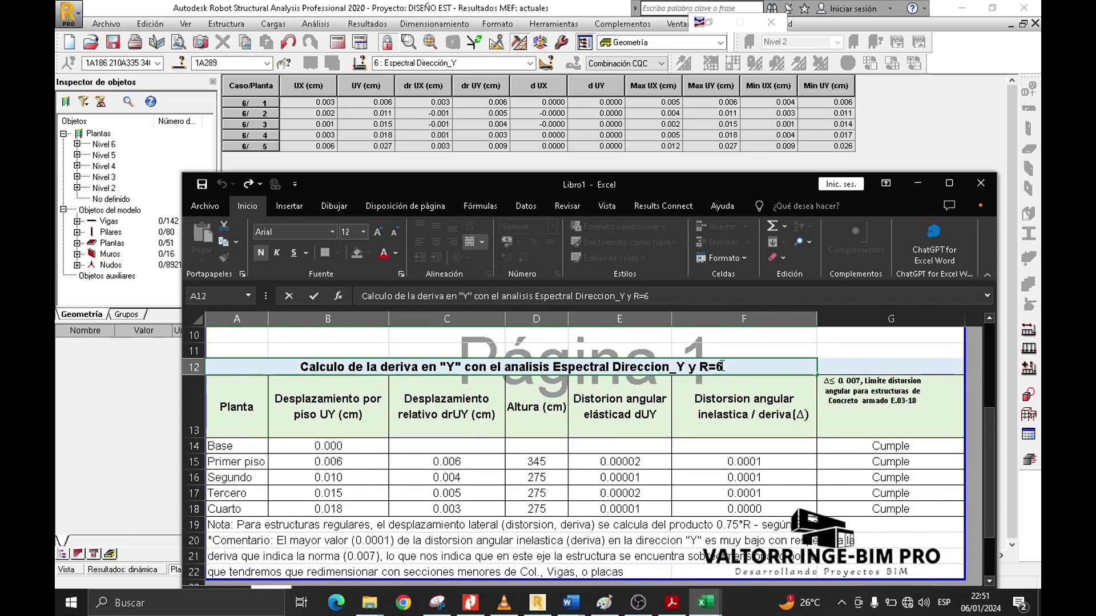
{"action": "left_click", "coordinate": [706, 400]}
{"action": "left_click", "coordinate": [616, 477]}
- Switch to Robot's 3D model view and rotate the building to the isometric view between the Frontal and Derecha faces
{"action": "key", "text": "alt+Tab"}
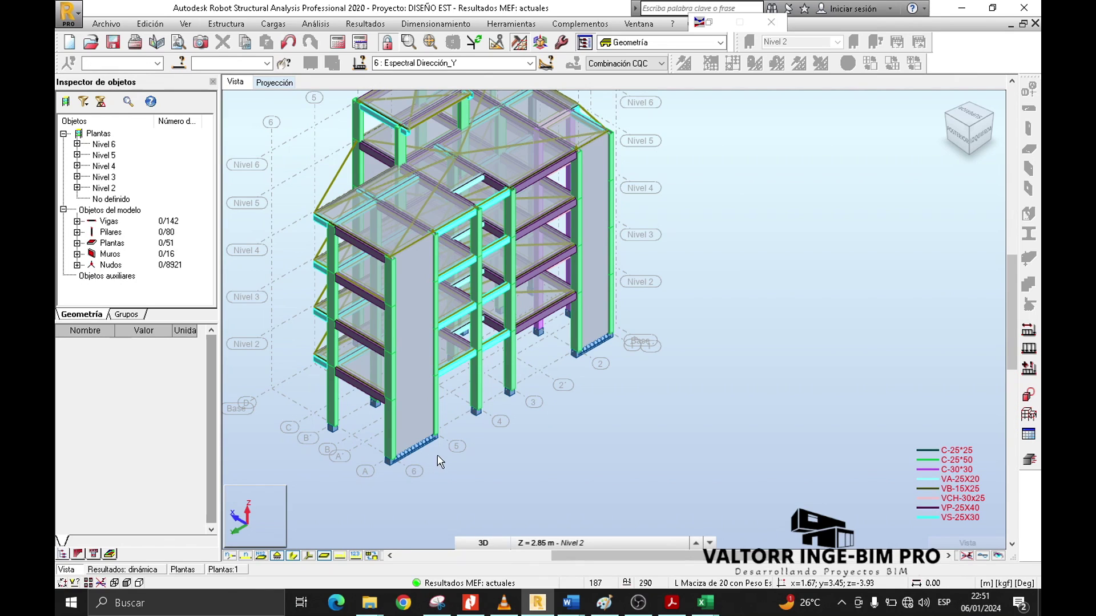
{"action": "middle_click_drag", "start_coordinate": [519, 440], "coordinate": [787, 405], "text": "shift"}
{"action": "left_click", "coordinate": [978, 128]}
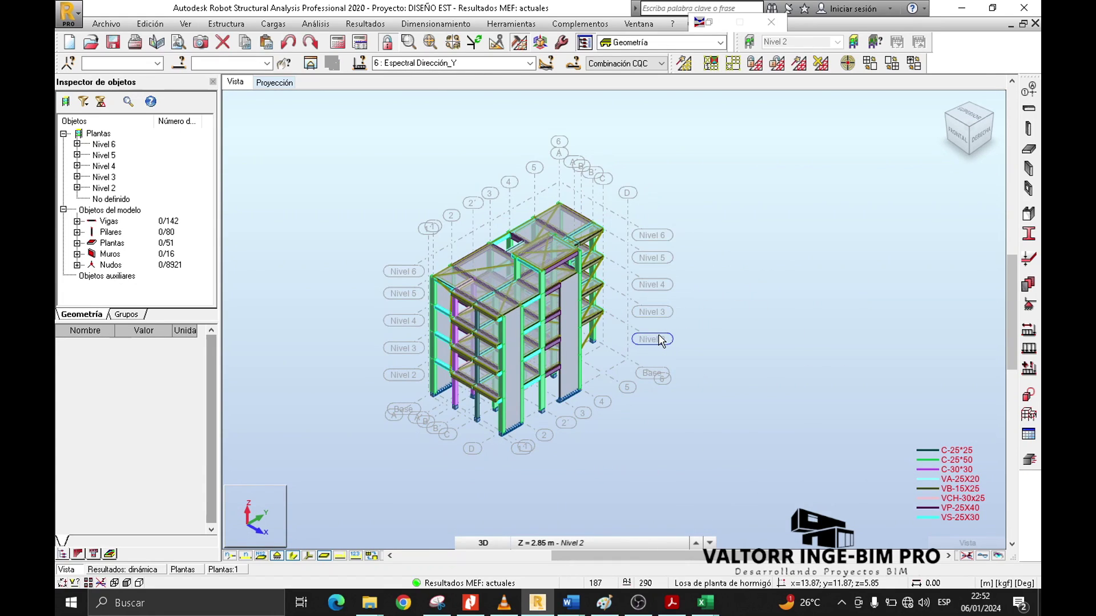
- Close the open Word window and return to the 3D building model in Robot
{"action": "key", "text": "alt+Tab"}
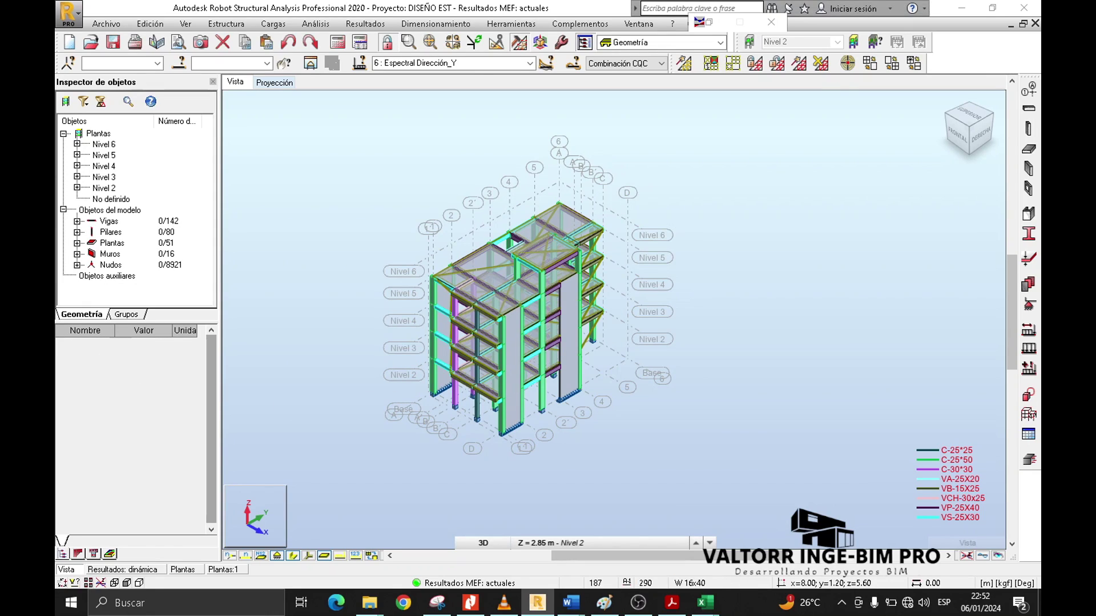
{"action": "key", "text": "alt+Tab"}
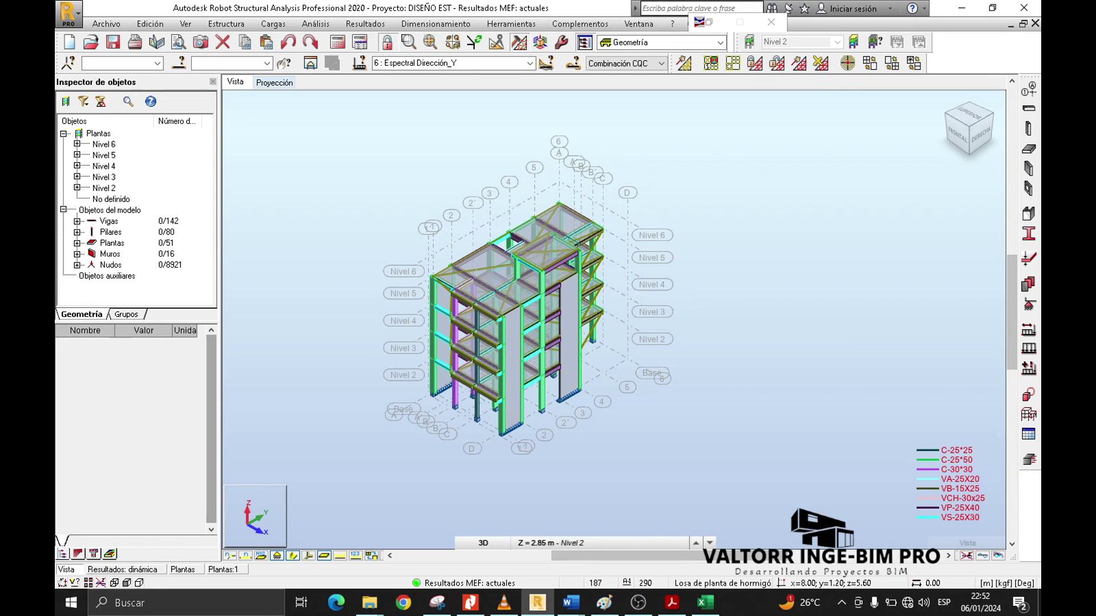
{"action": "key", "text": "alt+Tab"}
{"action": "key", "text": "alt+Tab"}
{"action": "key", "text": "alt+Tab"}
{"action": "key", "text": "alt+F4"}
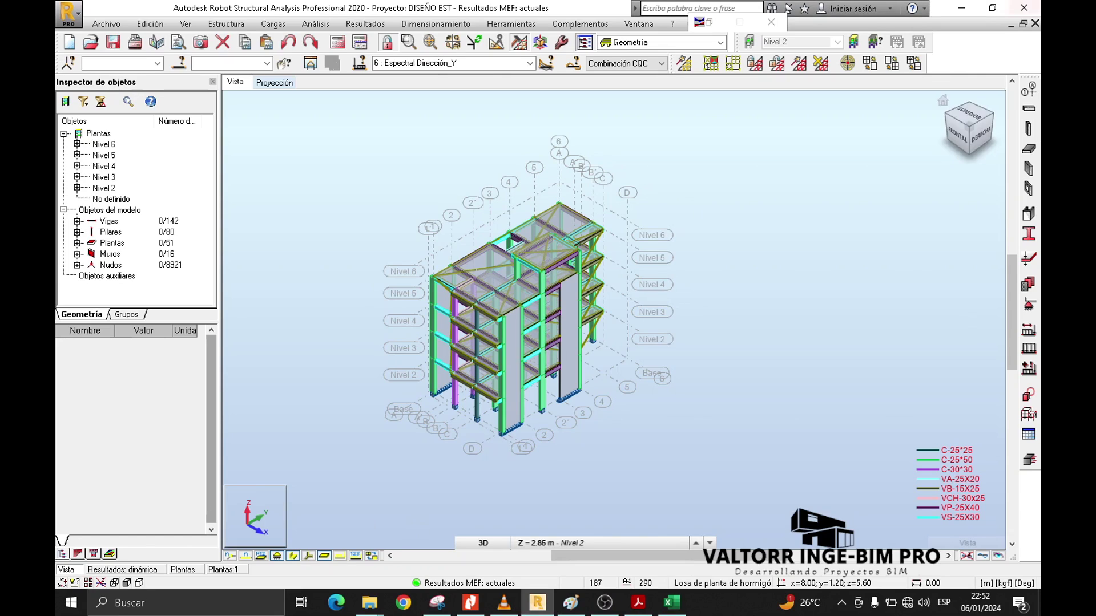